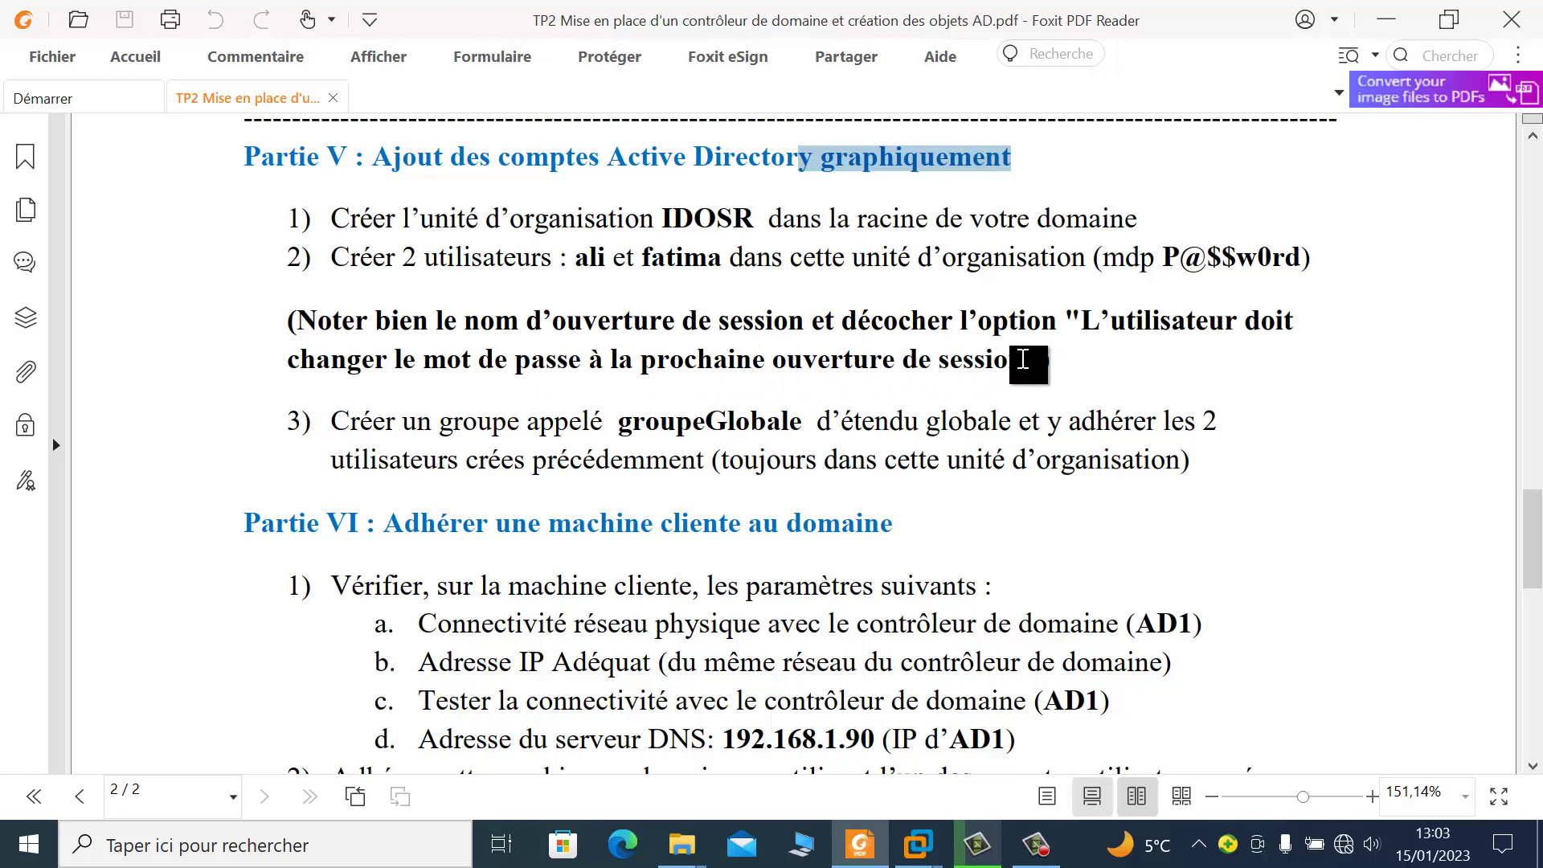
drag(1025, 360, 1080, 336)
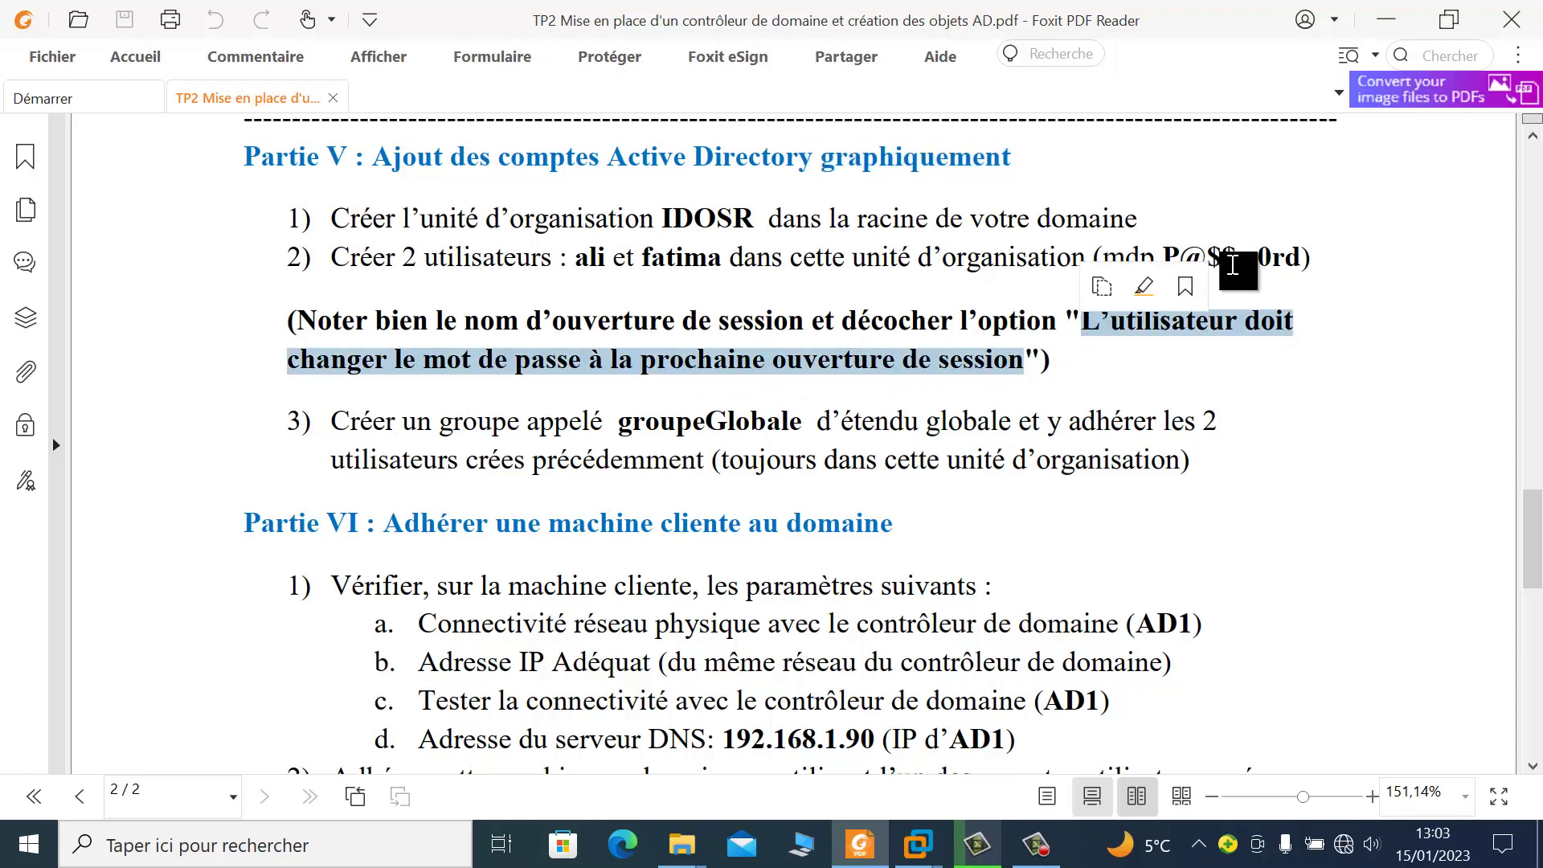
click(1212, 372)
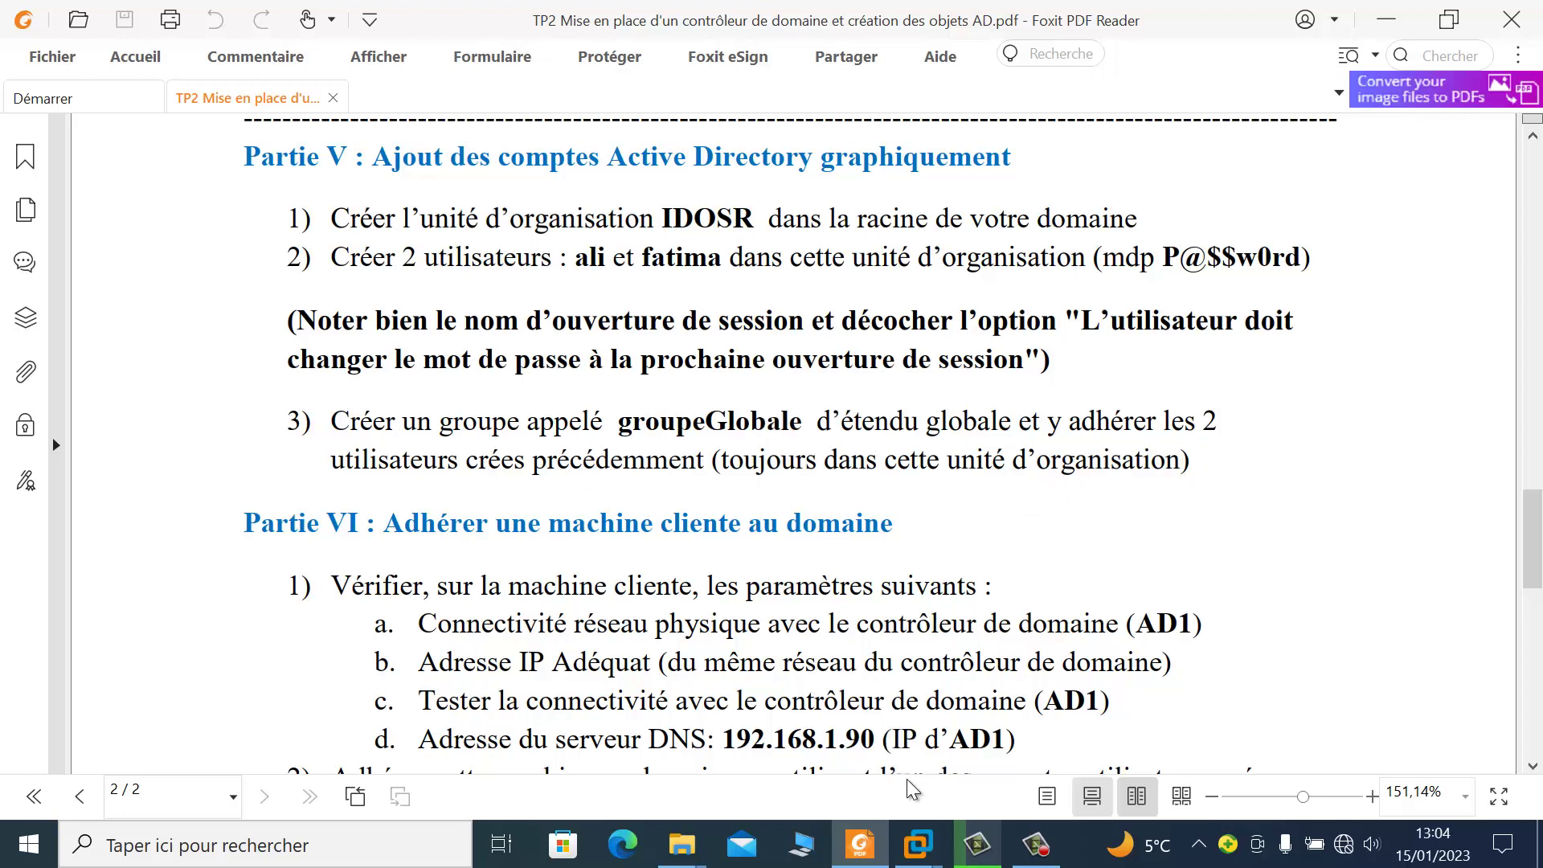
Switch to the AD1 virtual machine in VMware Workstation, unlock it and sign in as the domain administrator with the account password
mouse_move(921, 859)
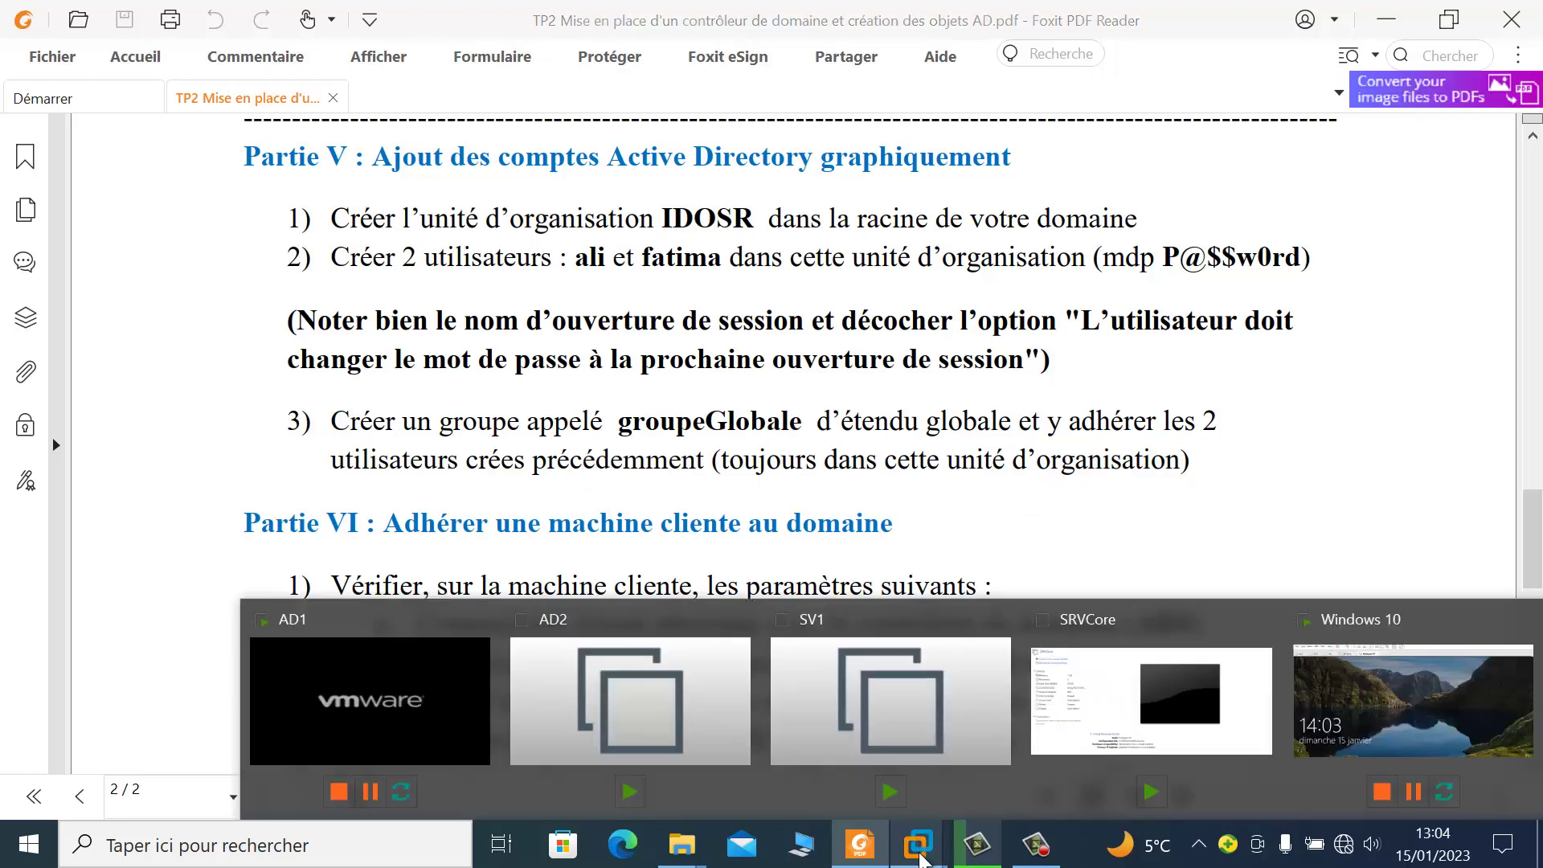
click(376, 675)
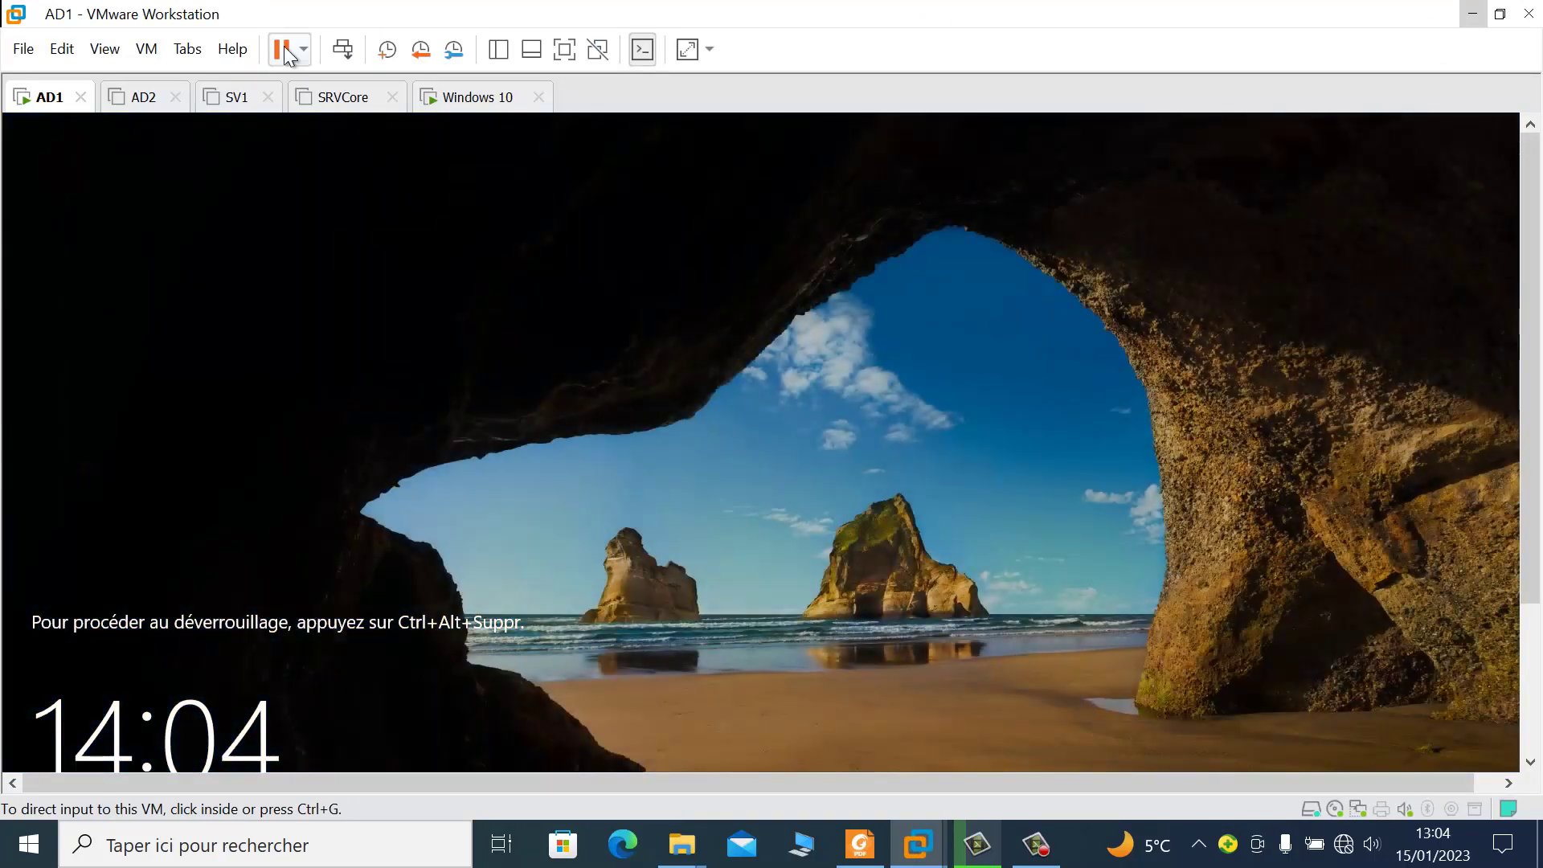
click(338, 55)
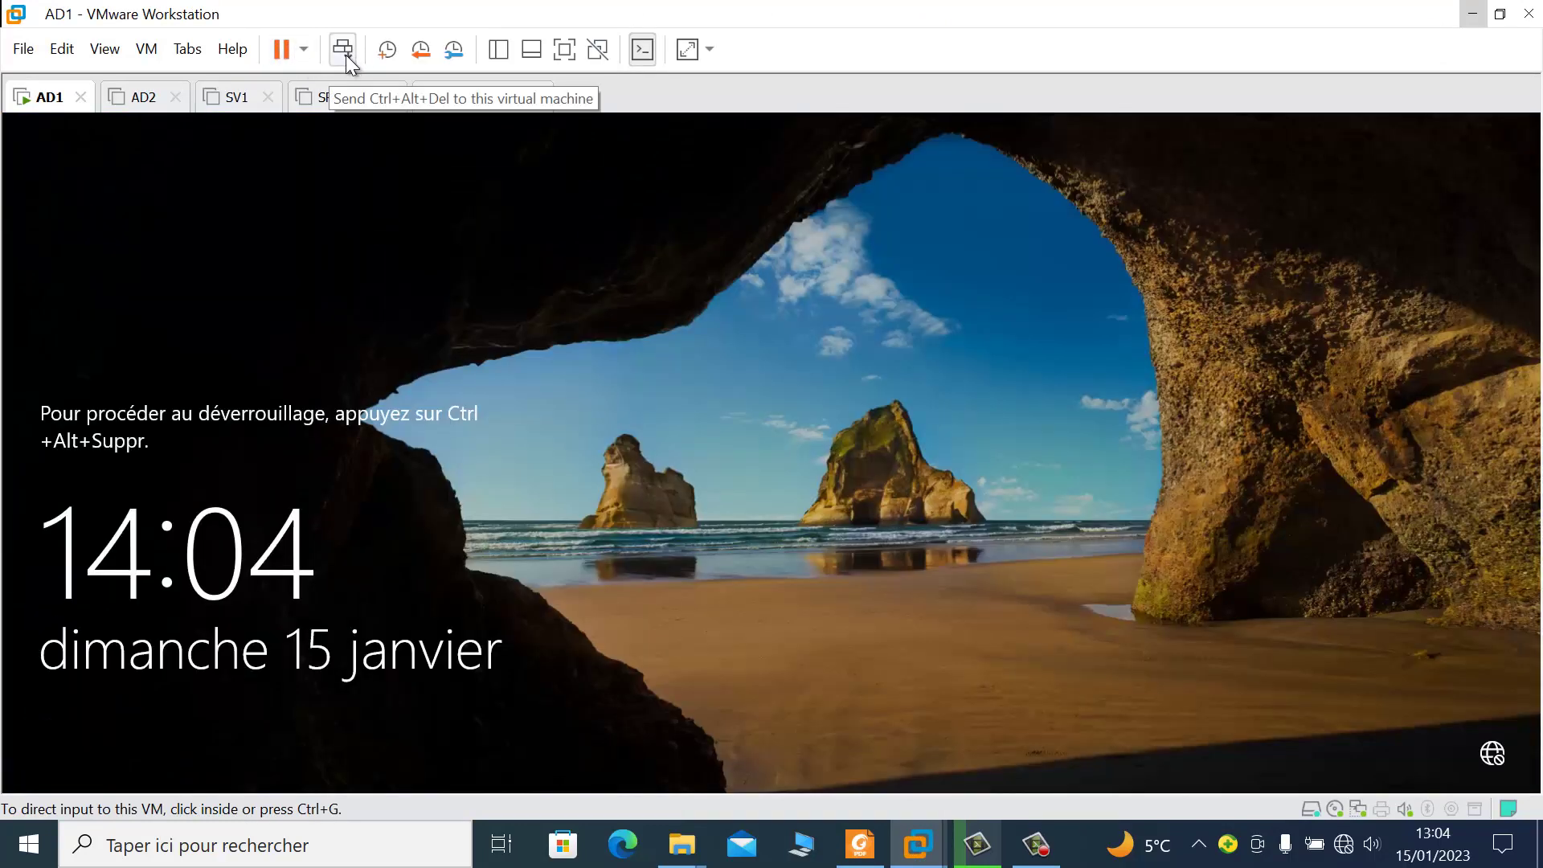
click(345, 54)
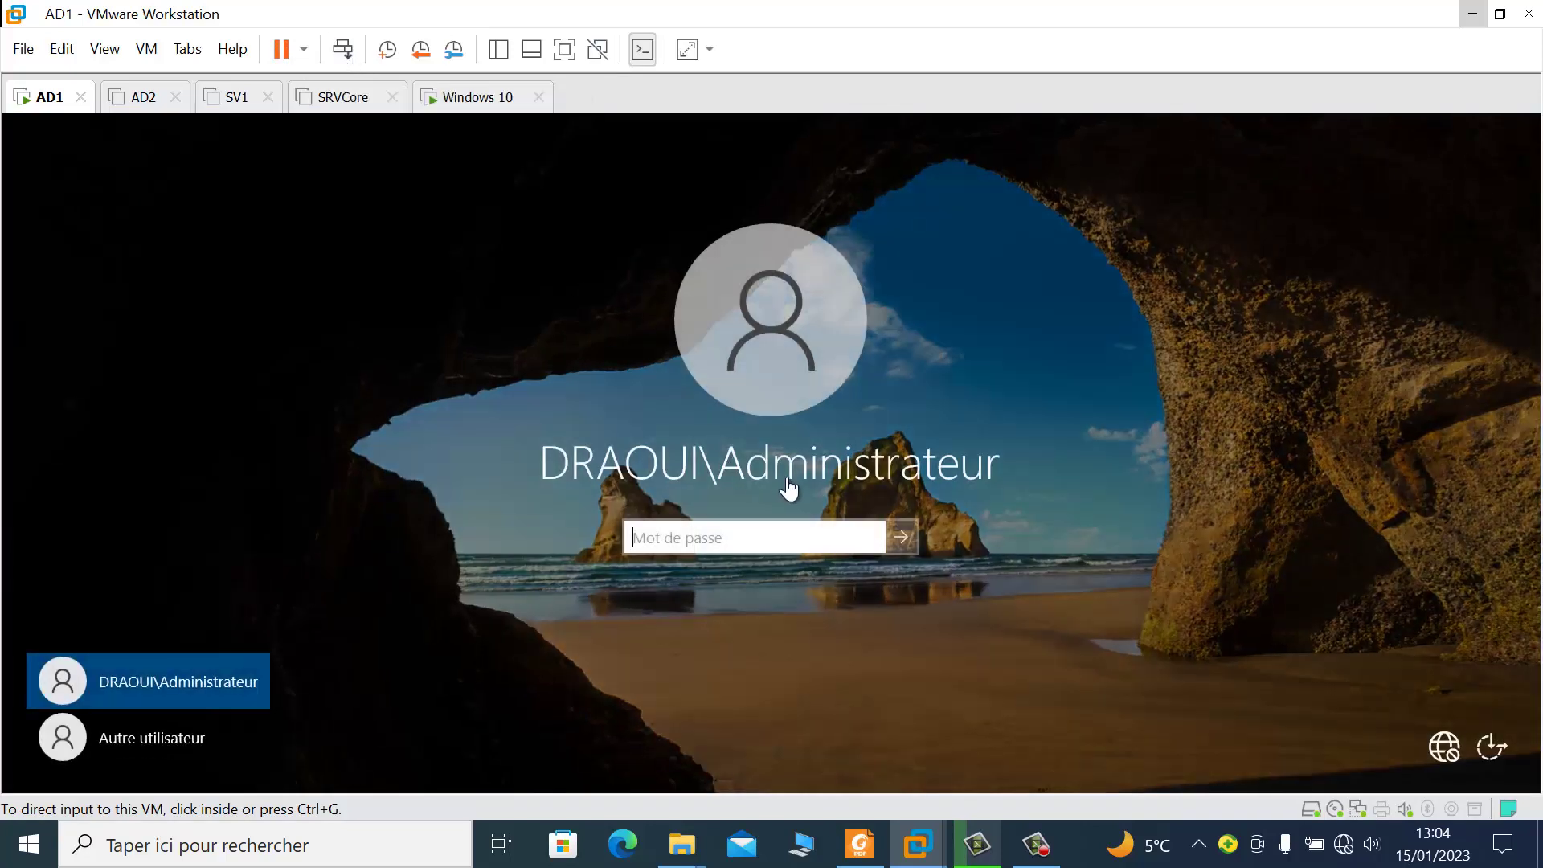
click(726, 545)
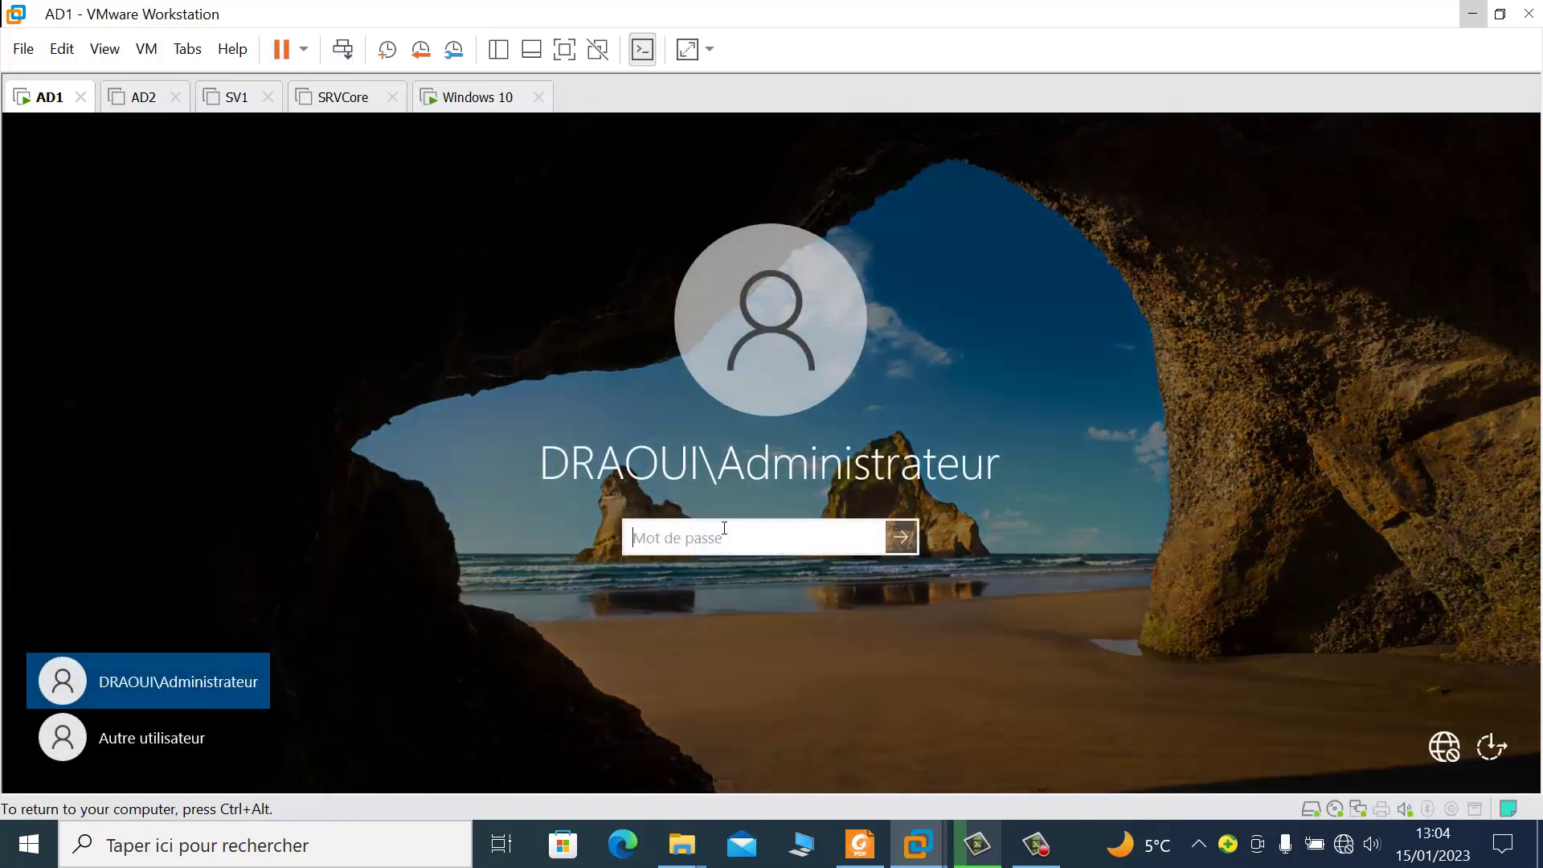
text(•)
key(Return)
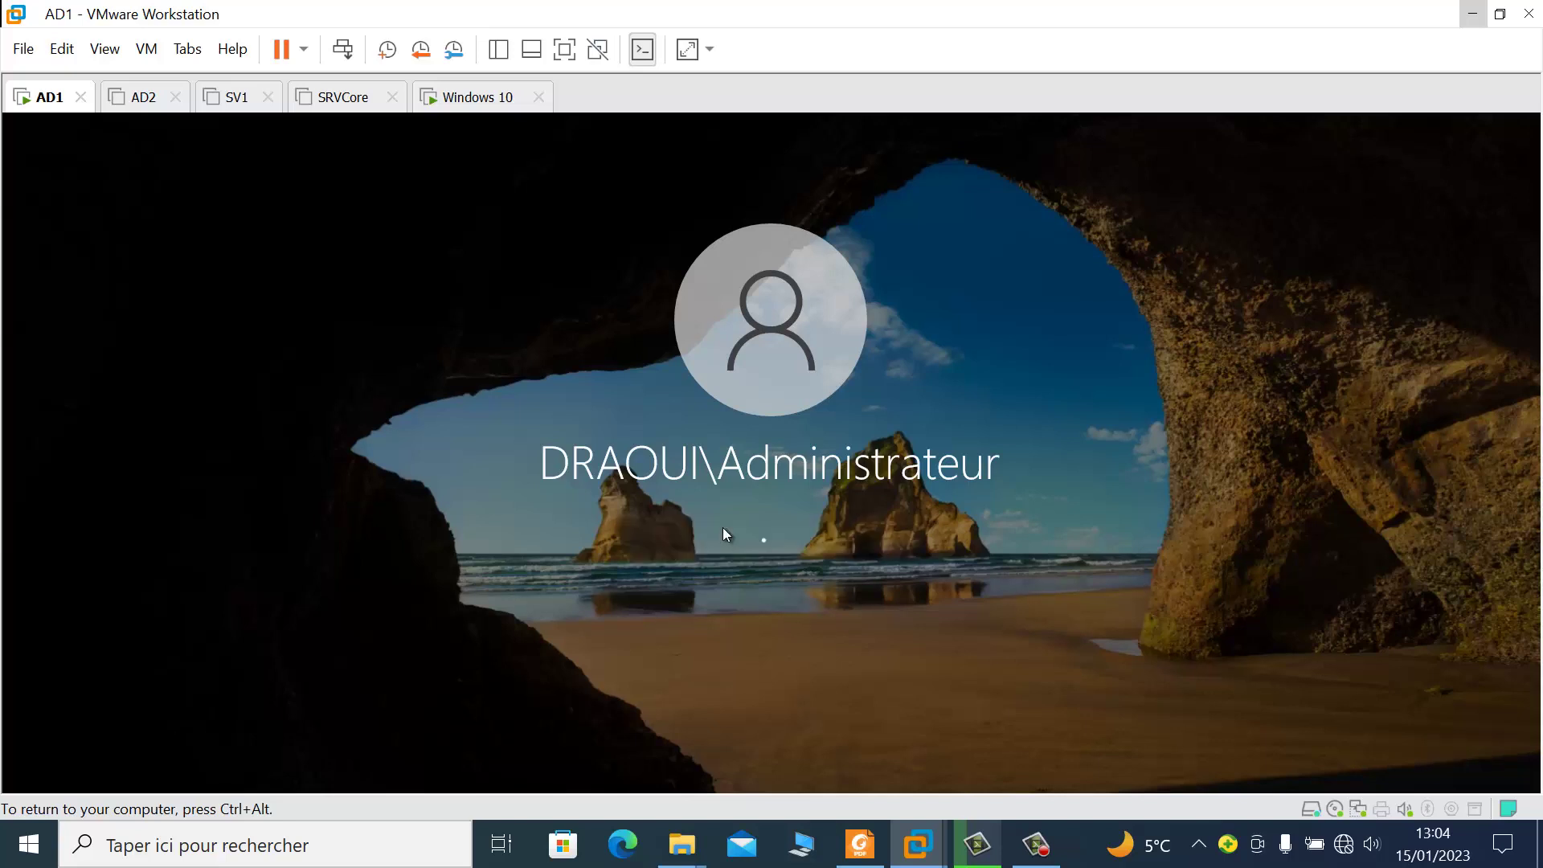
Show the AD1 virtual machine in full screen and dismiss the startup notice of Server Manager
key(ctrl+alt)
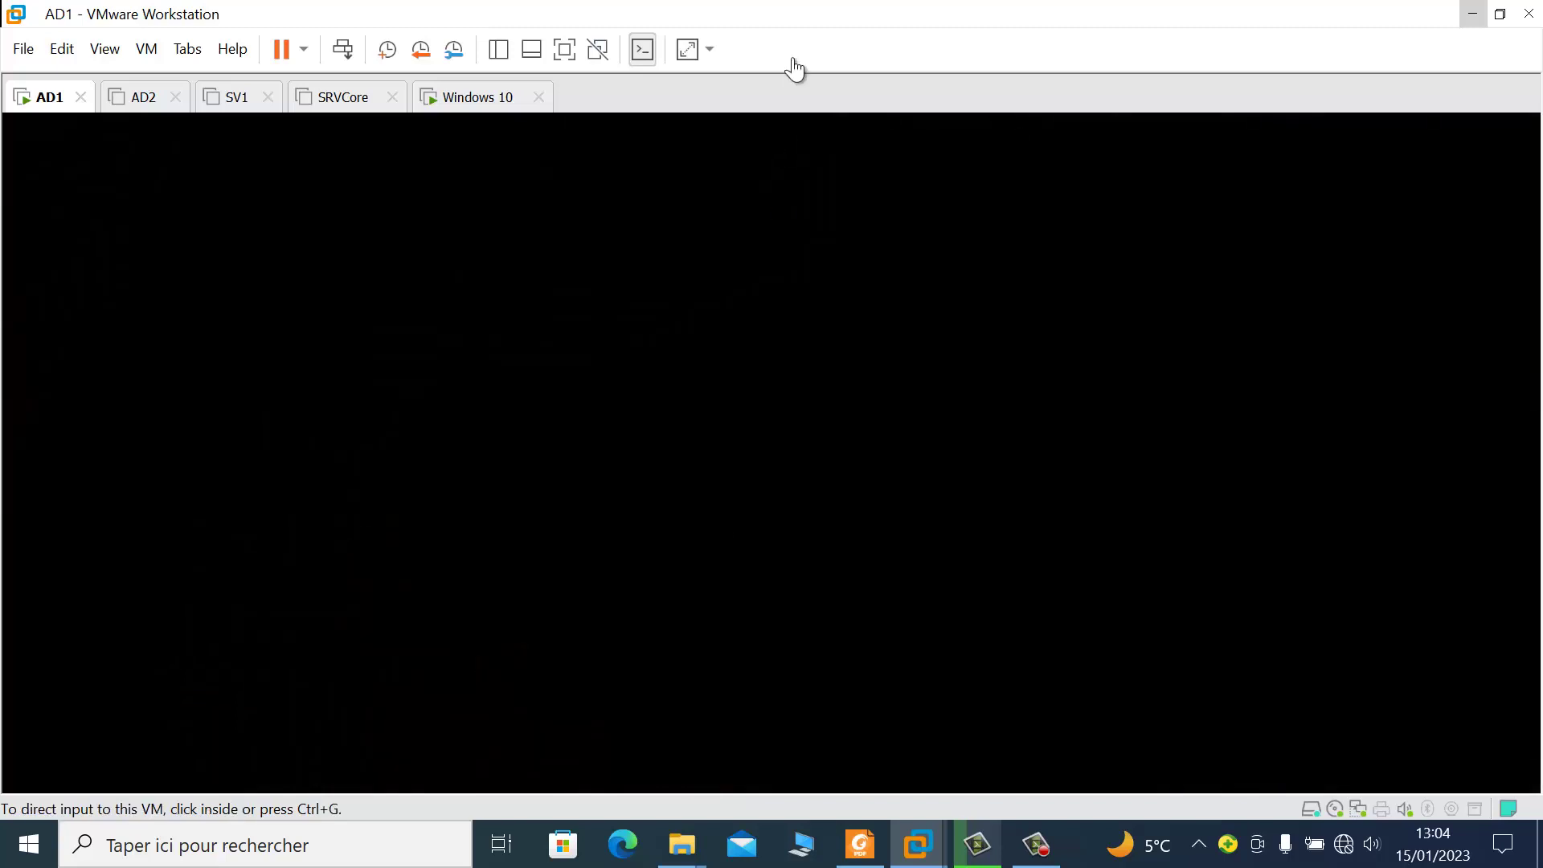
click(565, 48)
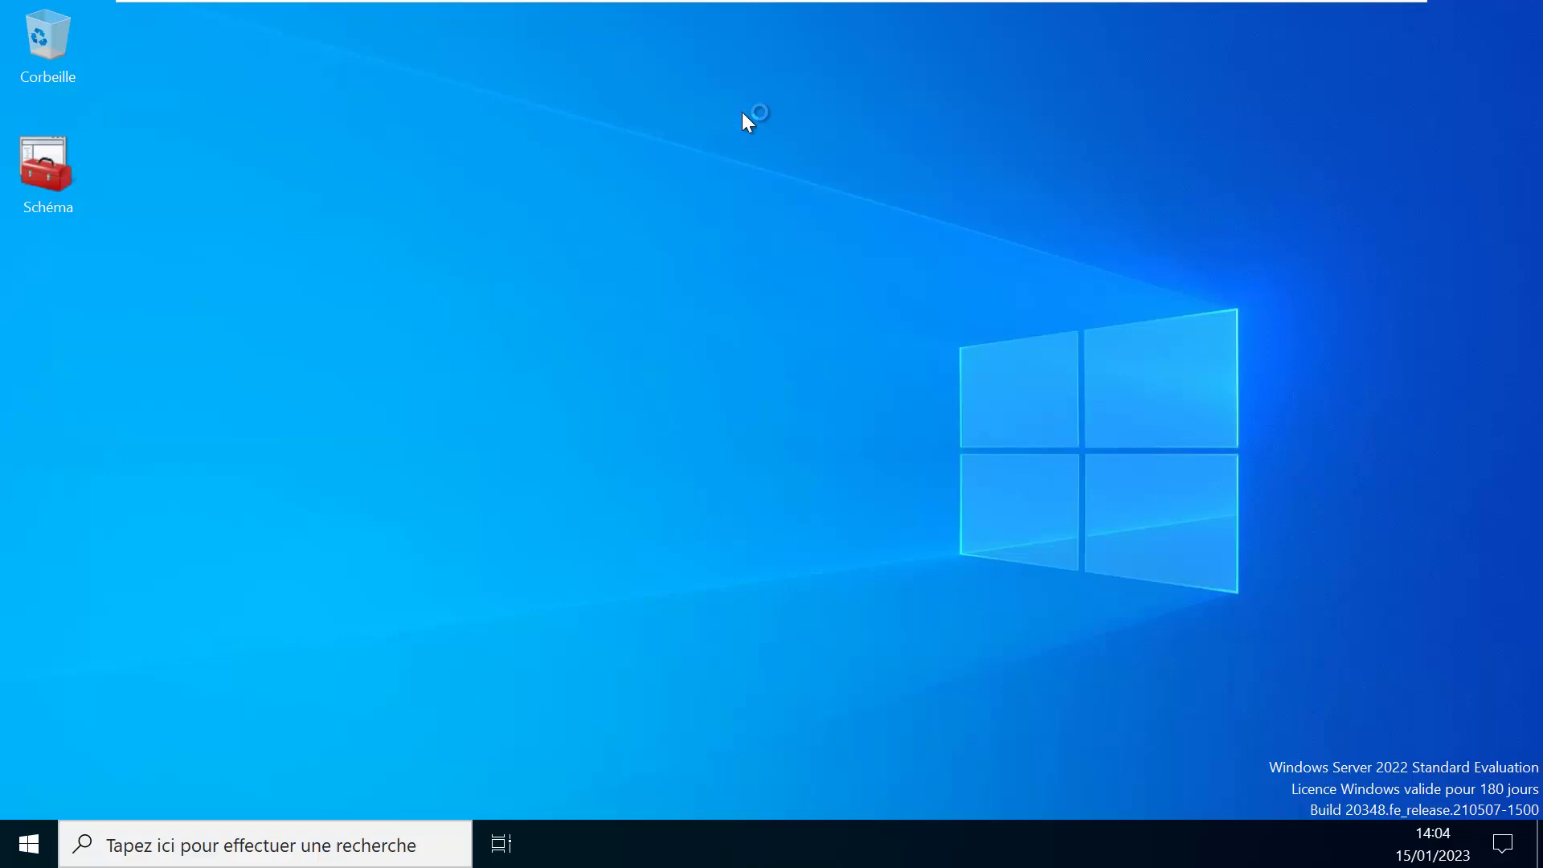
mouse_move(863, 7)
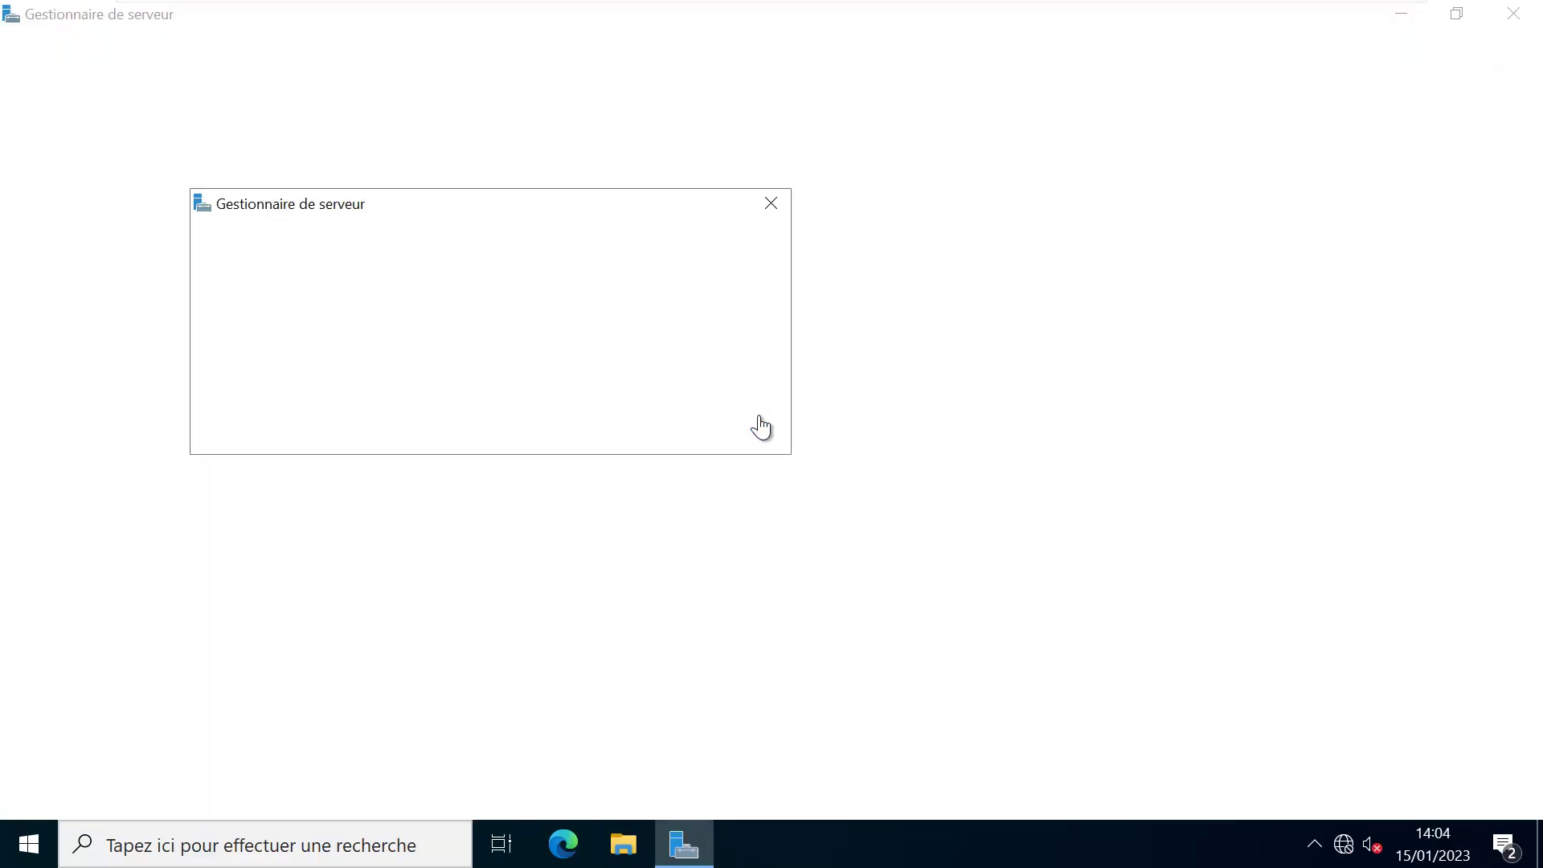
click(770, 206)
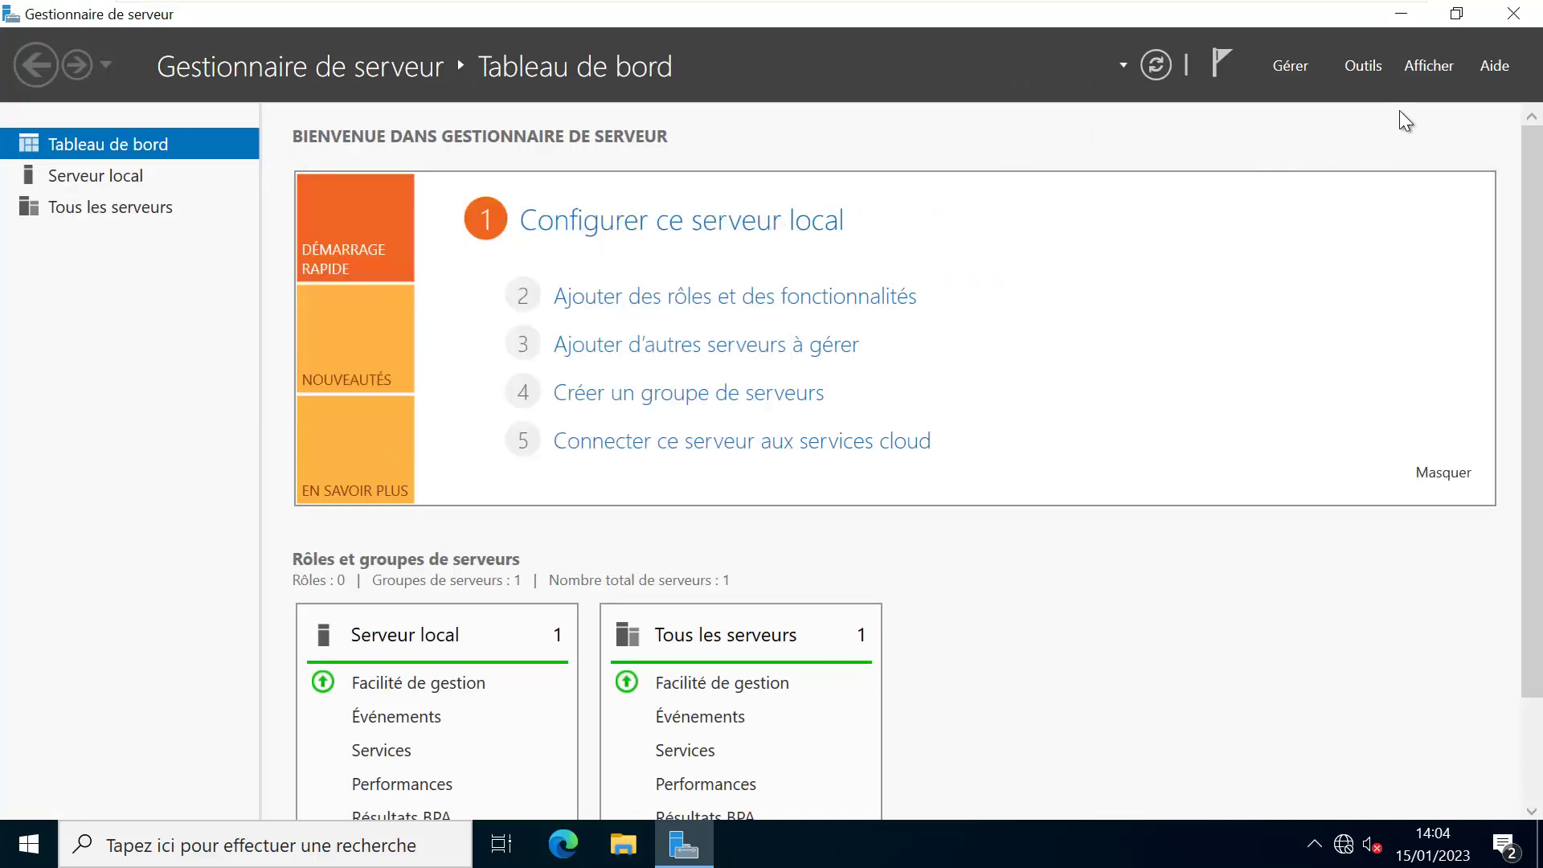
Open the Active Directory Users and Computers console (Utilisateurs et ordinateurs Active Directory) from Server Manager
click(1364, 66)
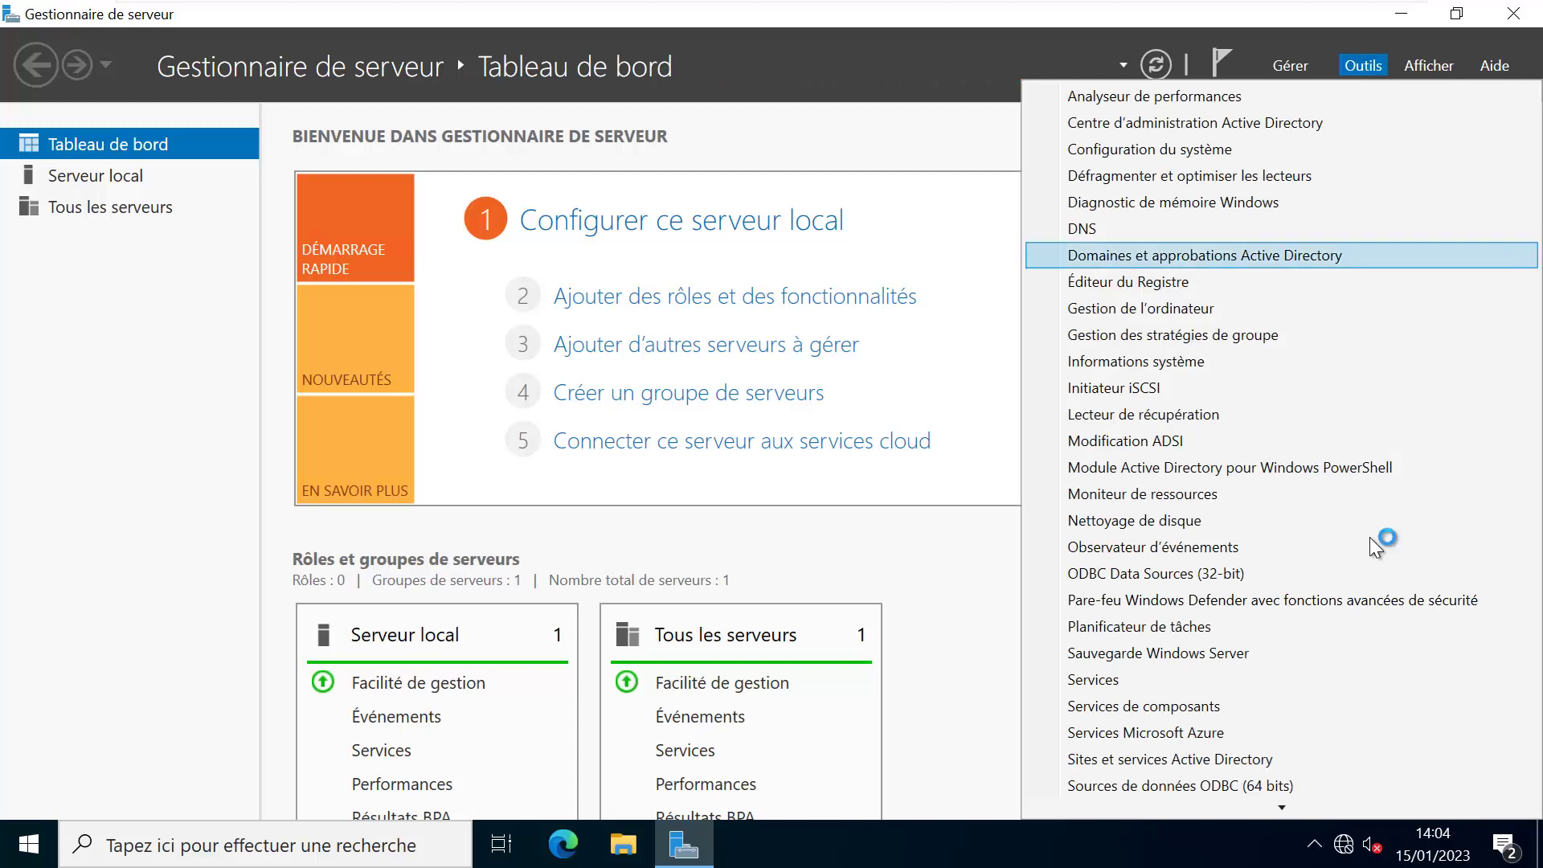
mouse_move(1284, 802)
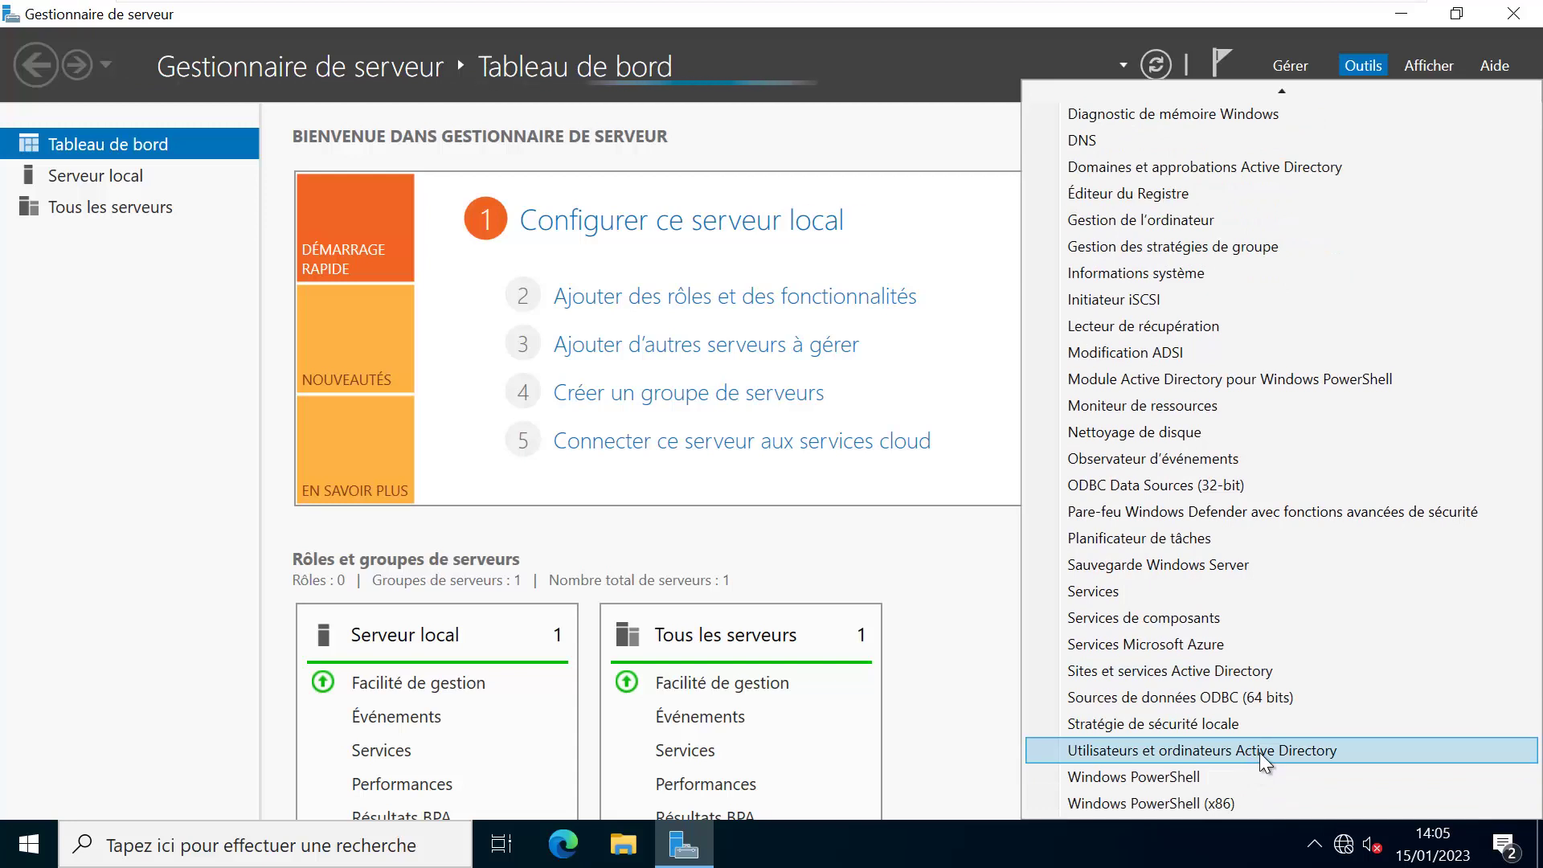
click(1260, 752)
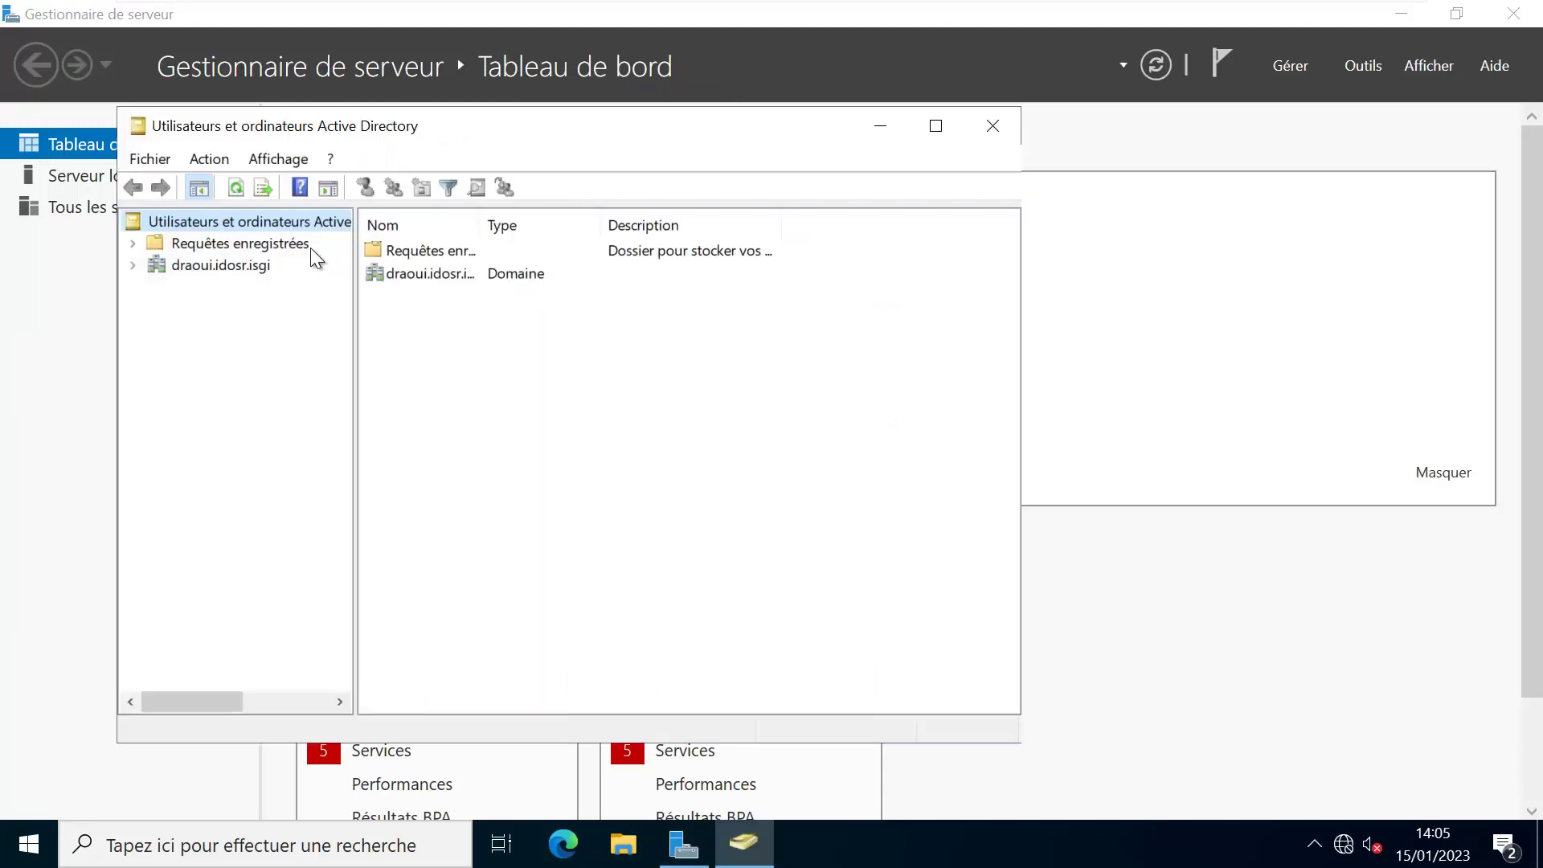
Create an organizational unit named IDOSR in the domain root, keeping its protection against accidental deletion enabled
click(131, 263)
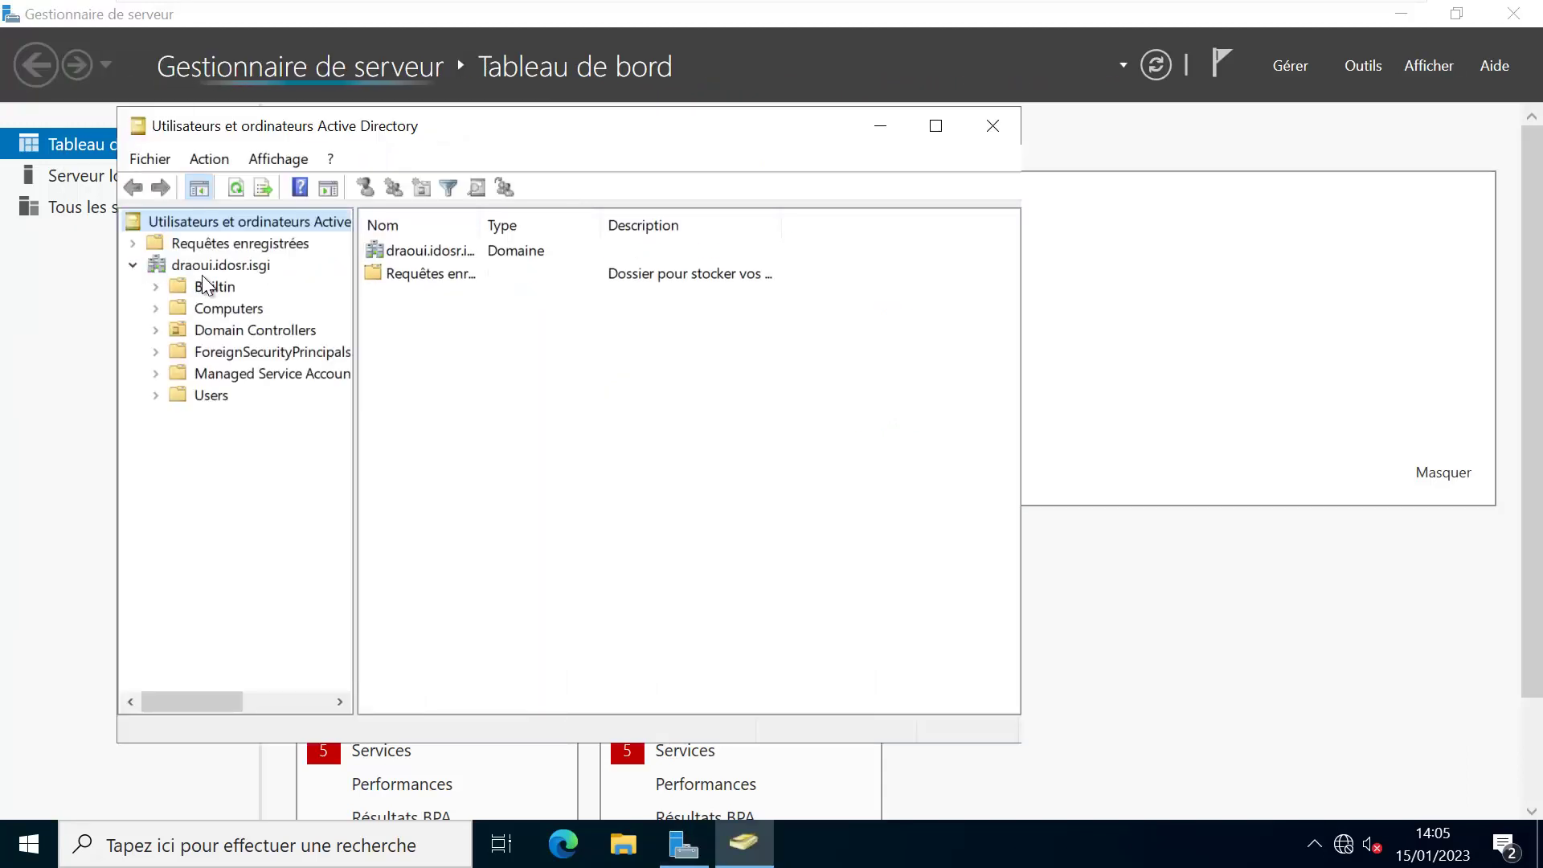
click(197, 265)
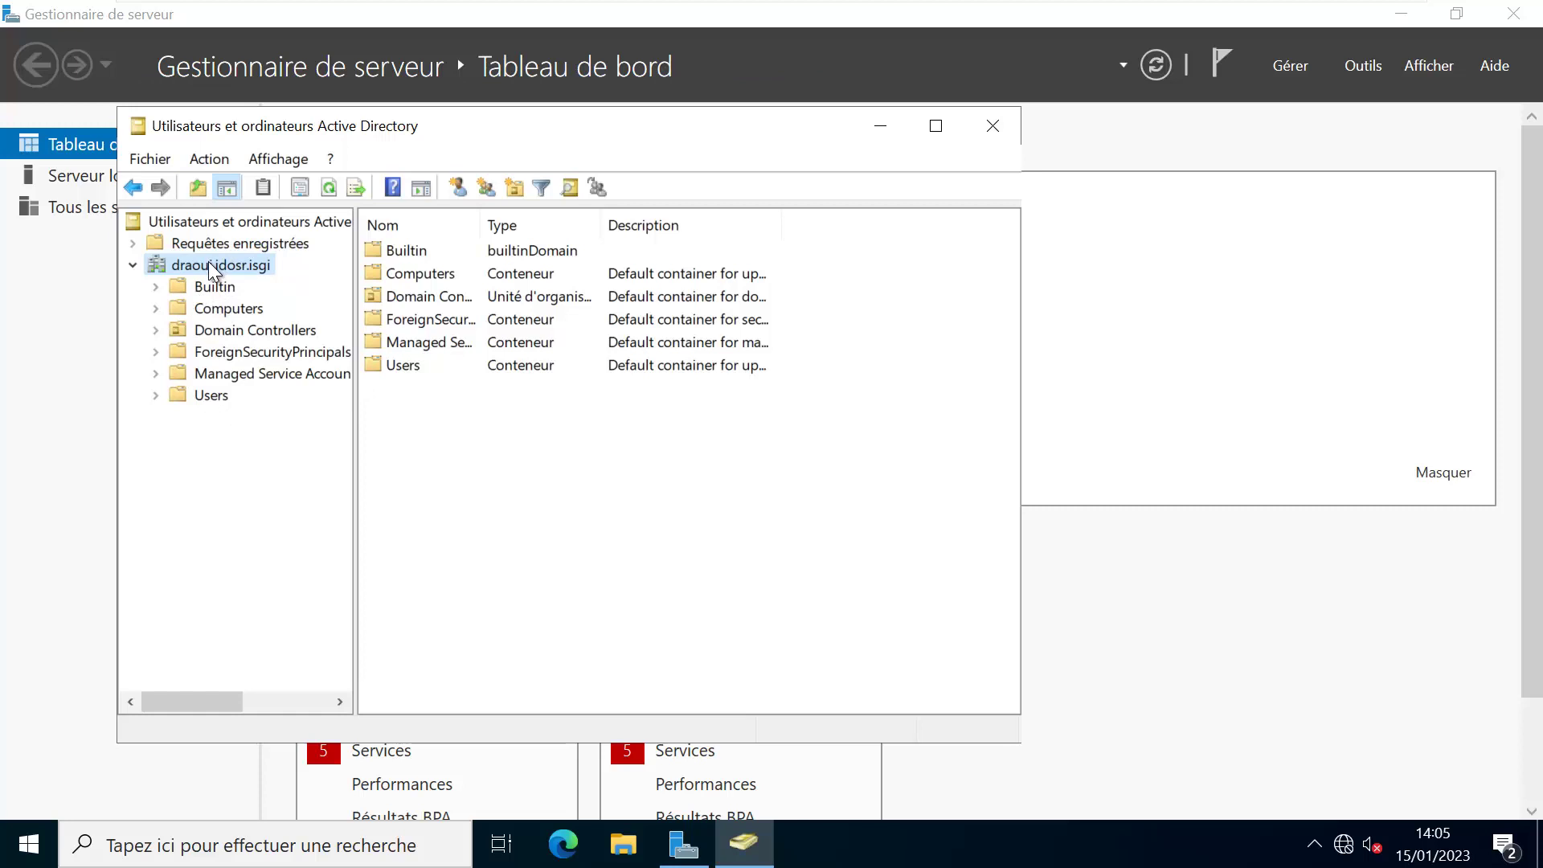
right_click(213, 267)
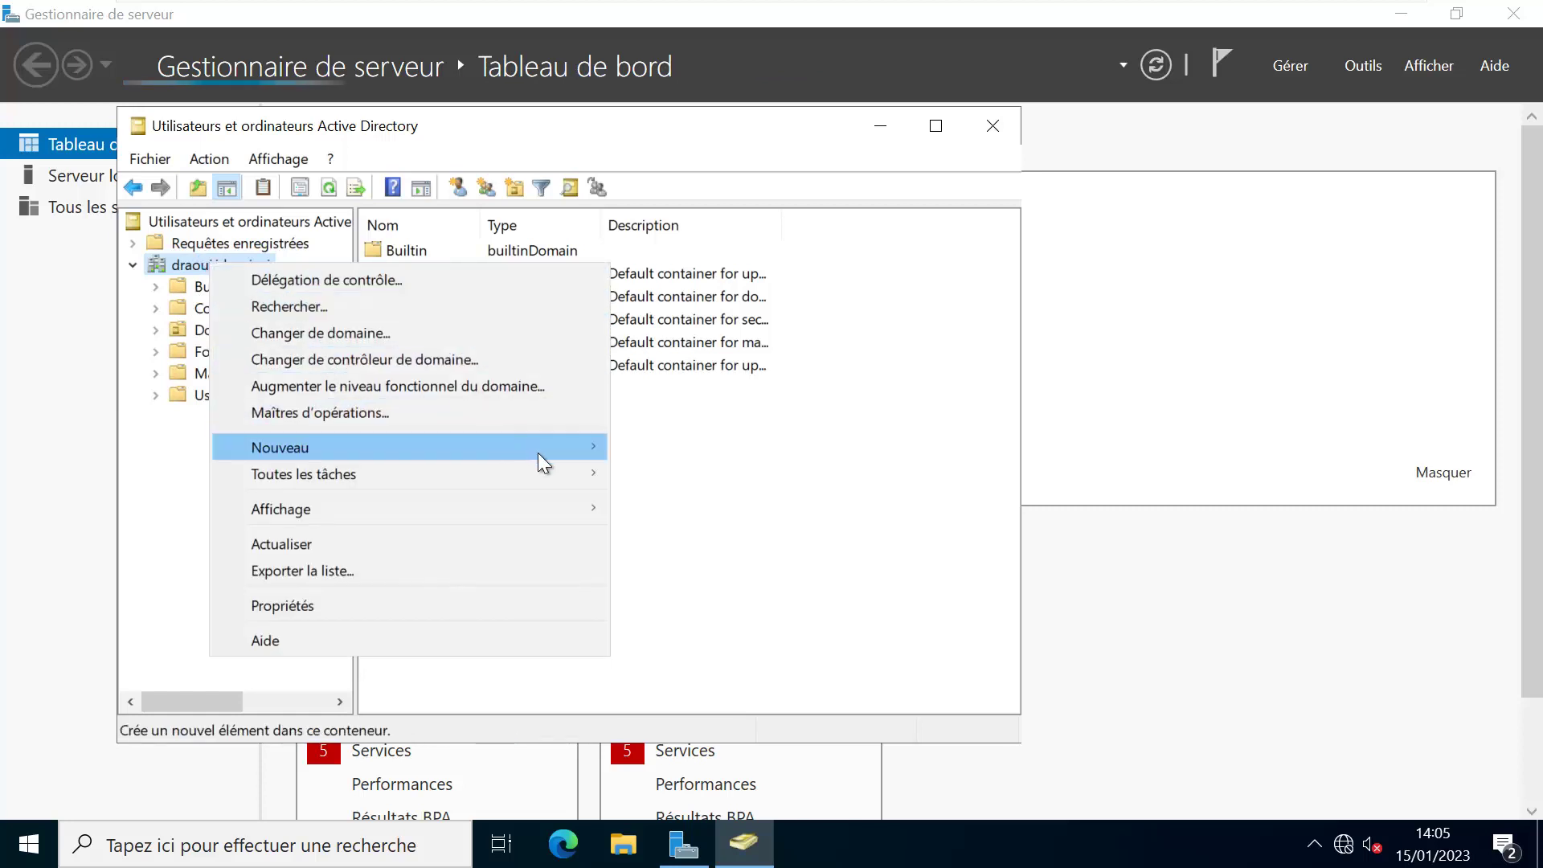
mouse_move(537, 458)
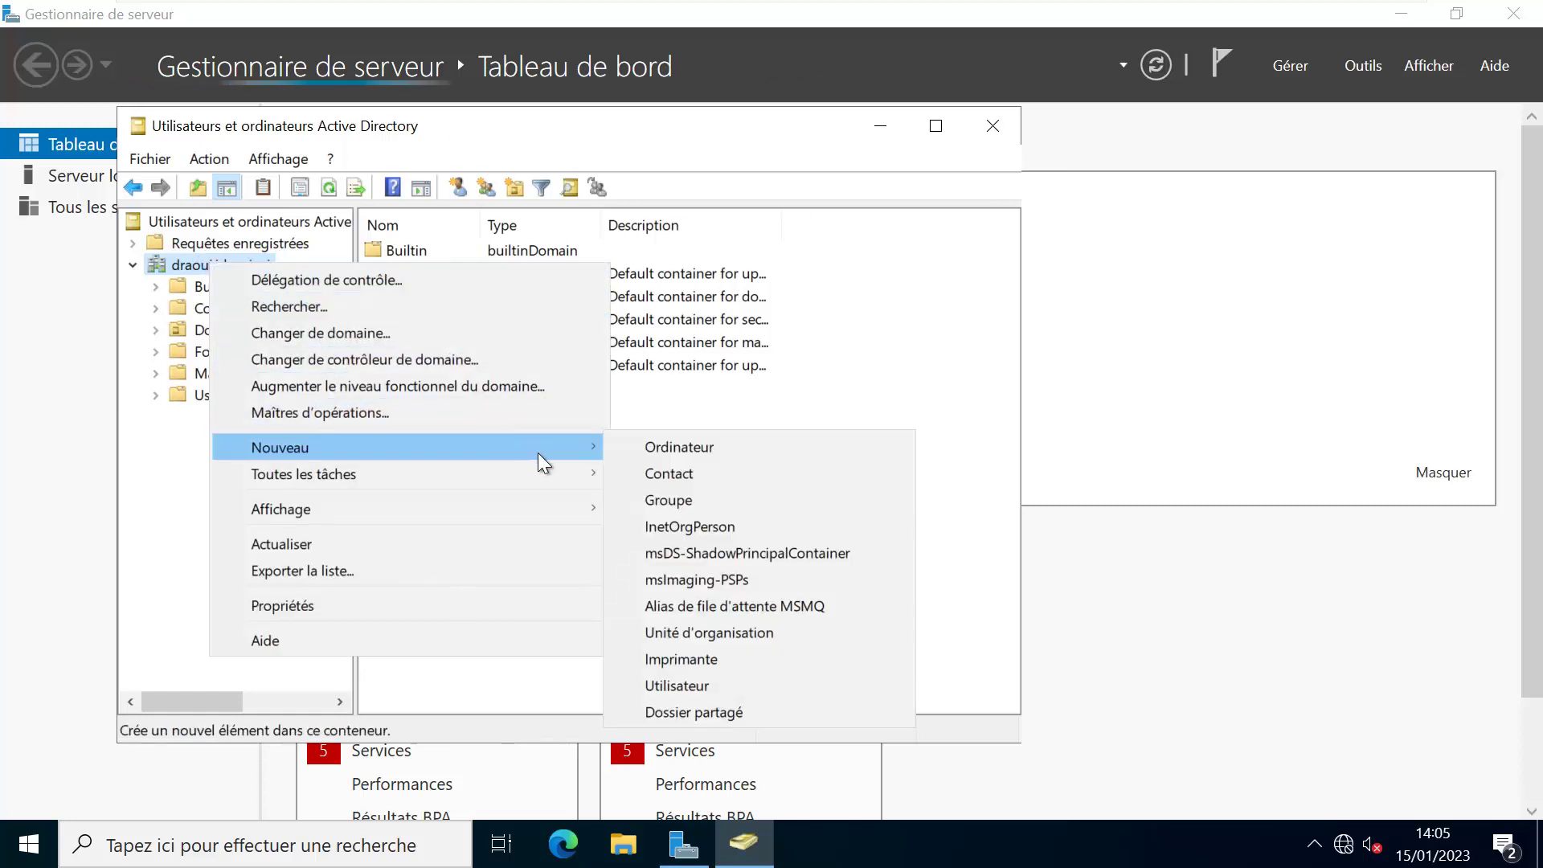
click(746, 631)
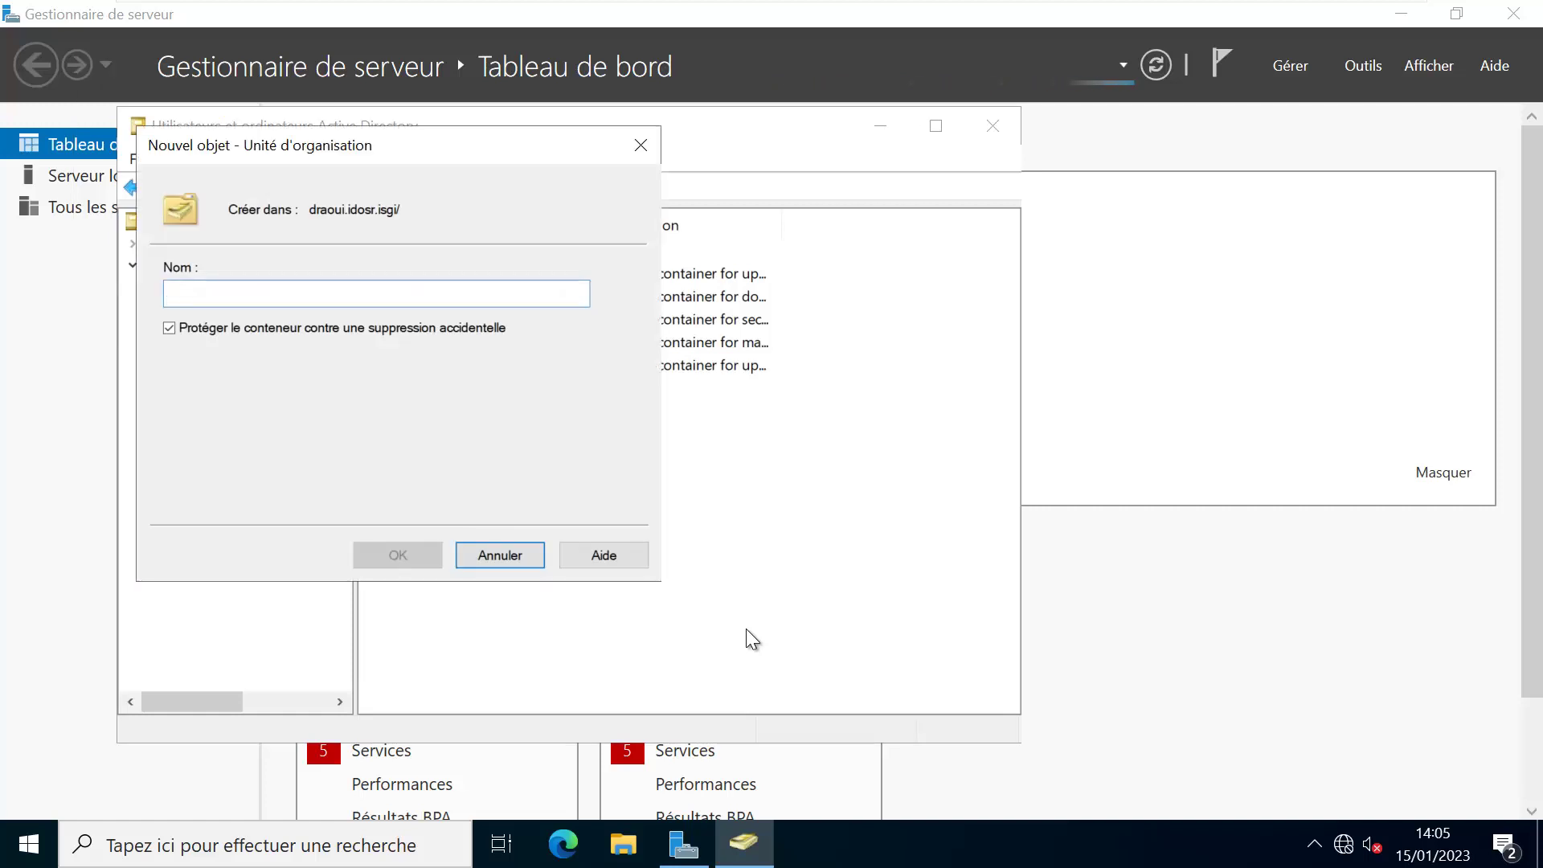
text(IDO)
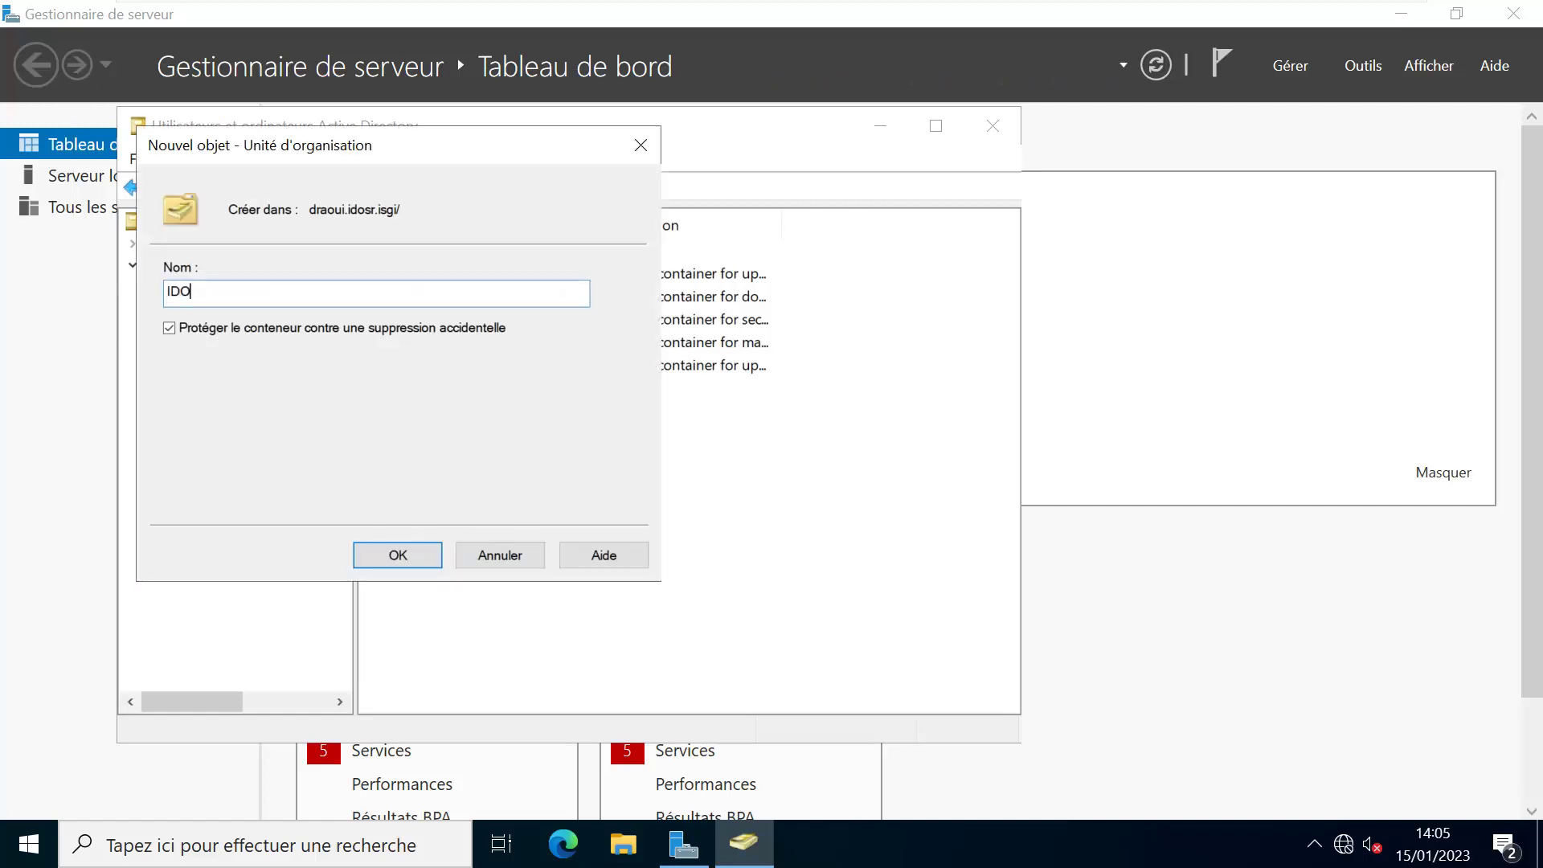
text(SR)
click(421, 554)
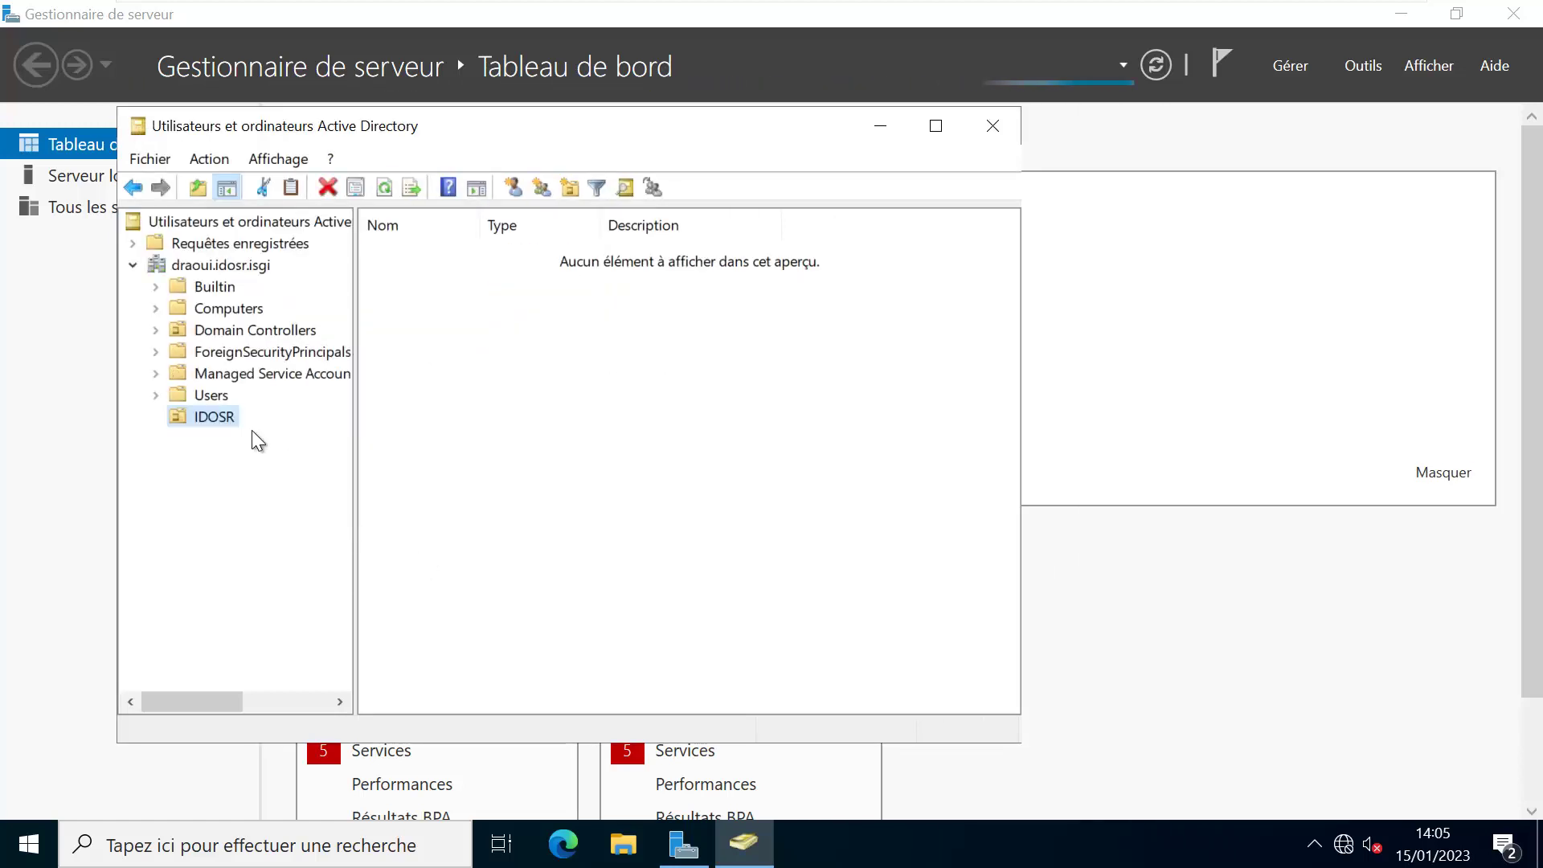
Try to delete the IDOSR organizational unit
right_click(210, 422)
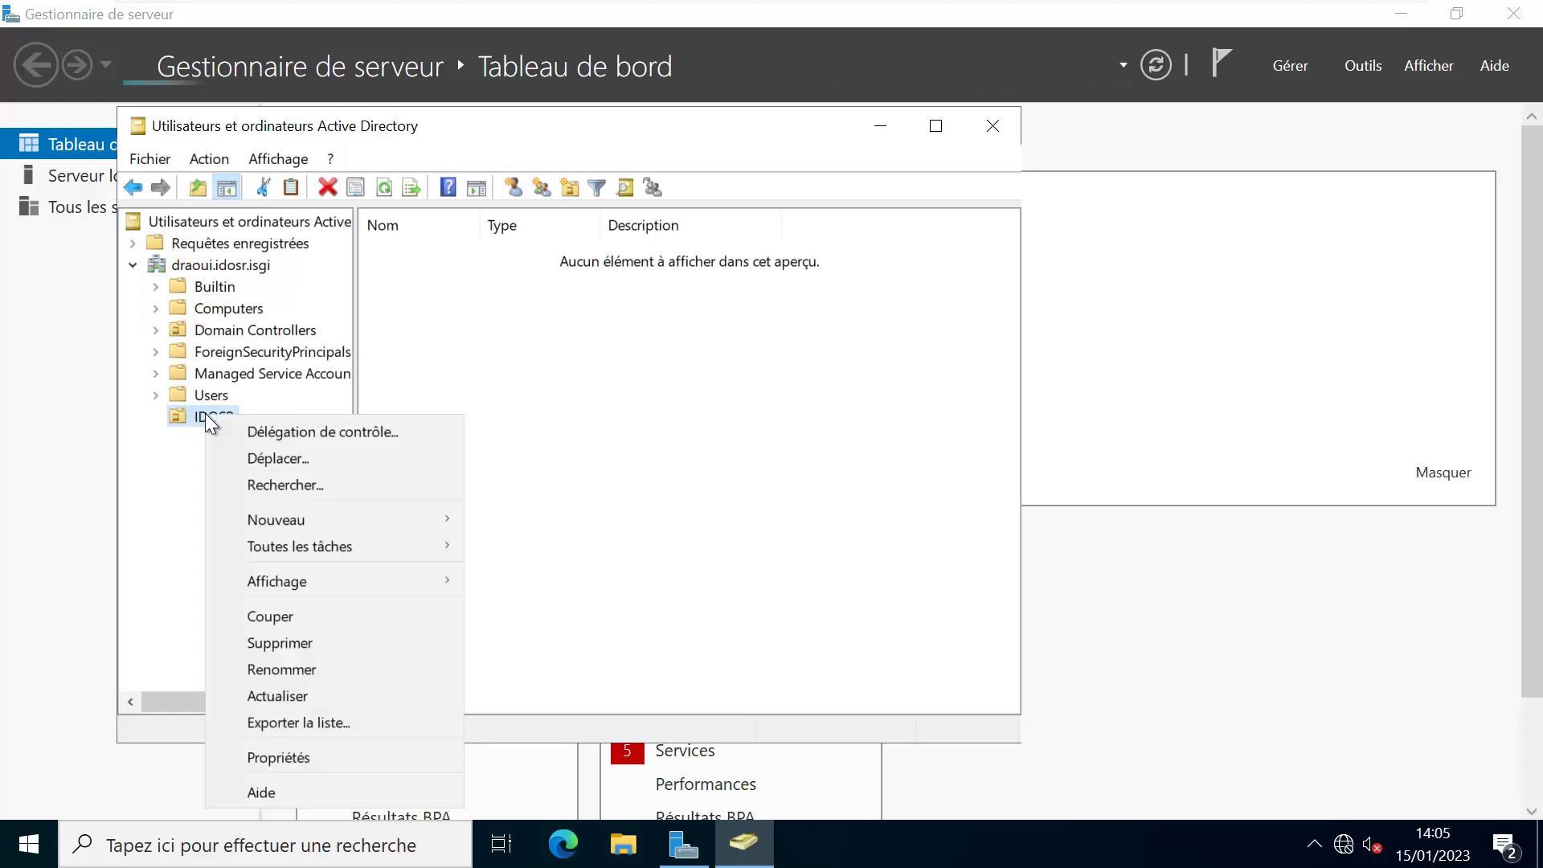
click(321, 643)
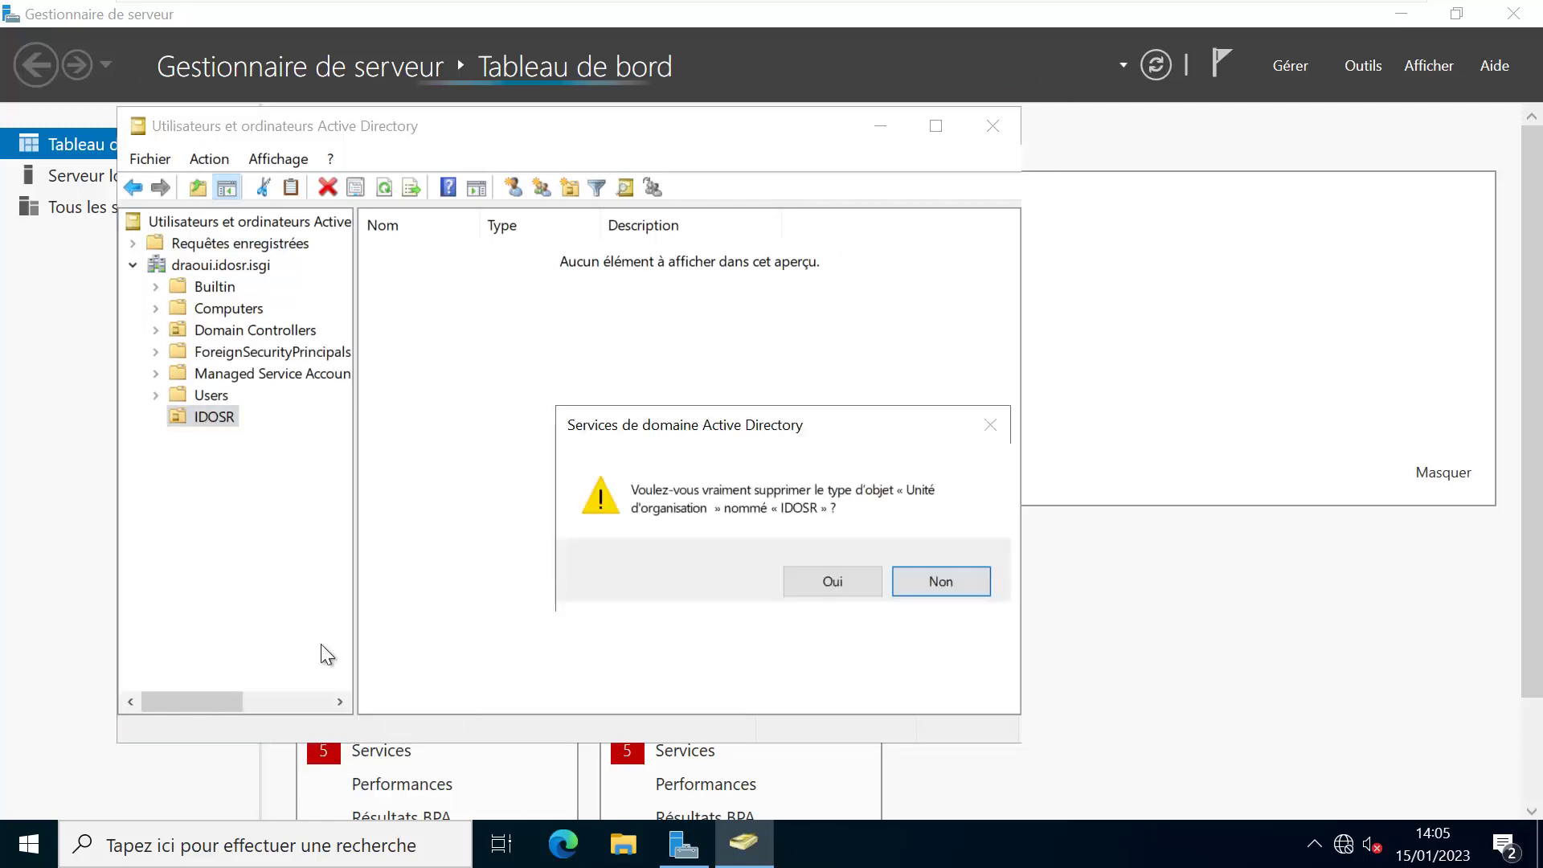
click(829, 582)
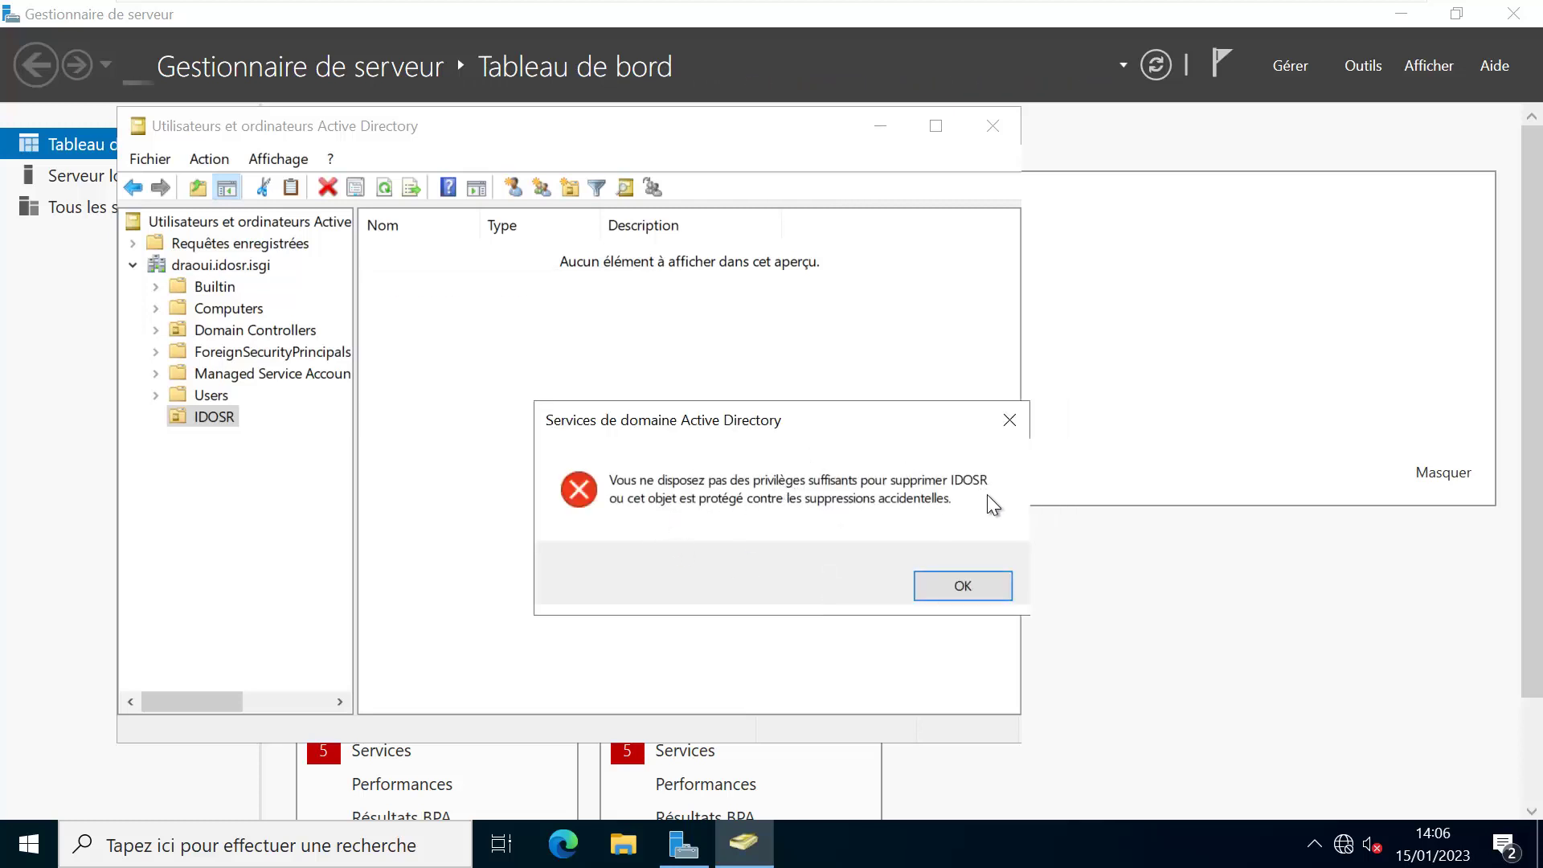
click(956, 581)
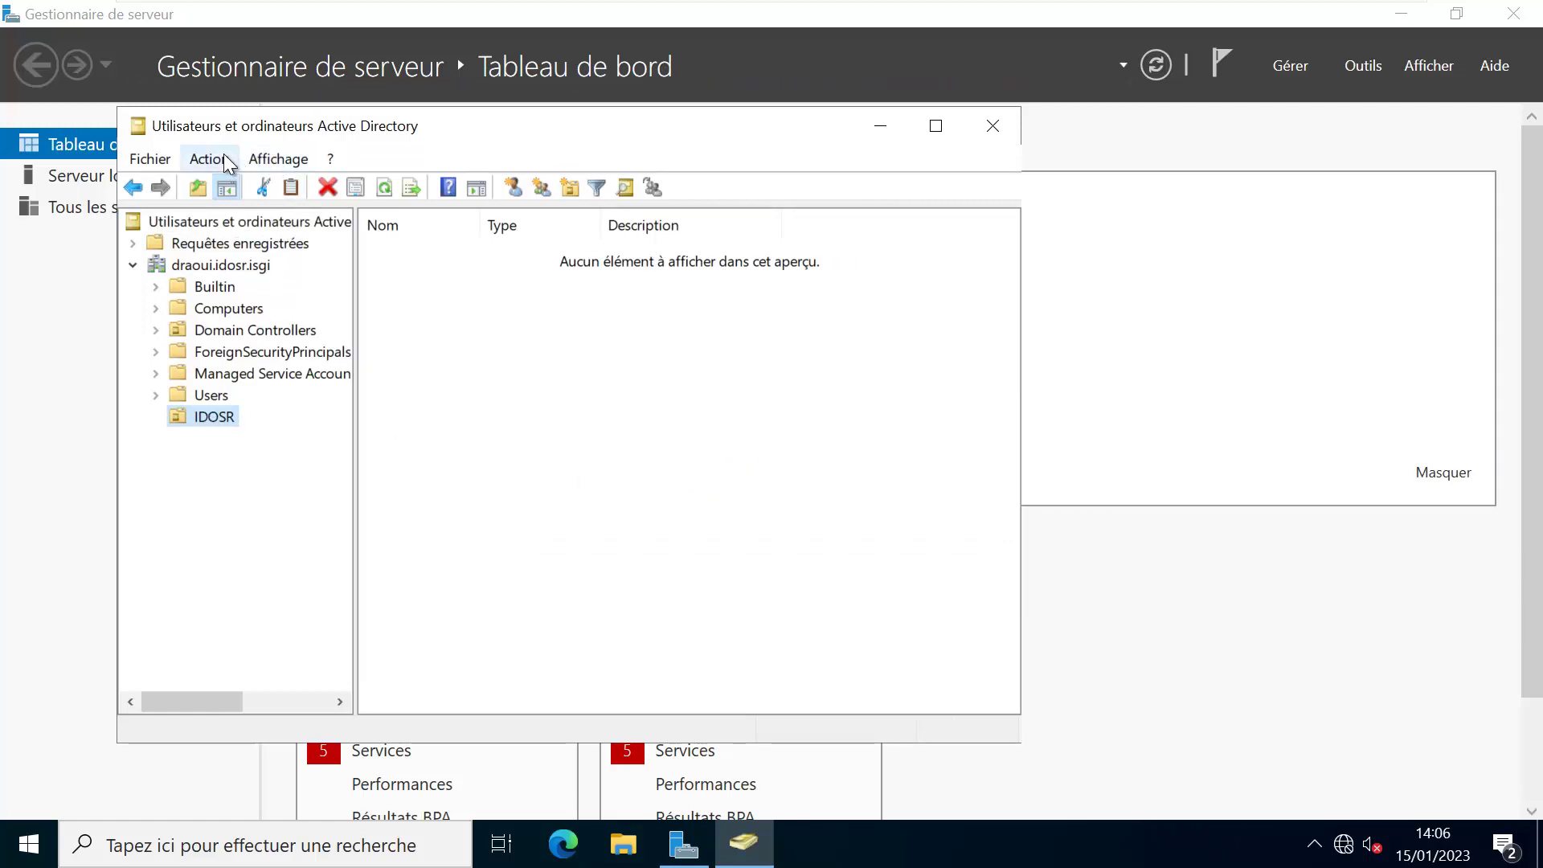
Turn on the advanced features display and examine the accidental-deletion protection in the IDOSR unit's object properties, leaving it unchanged
click(286, 161)
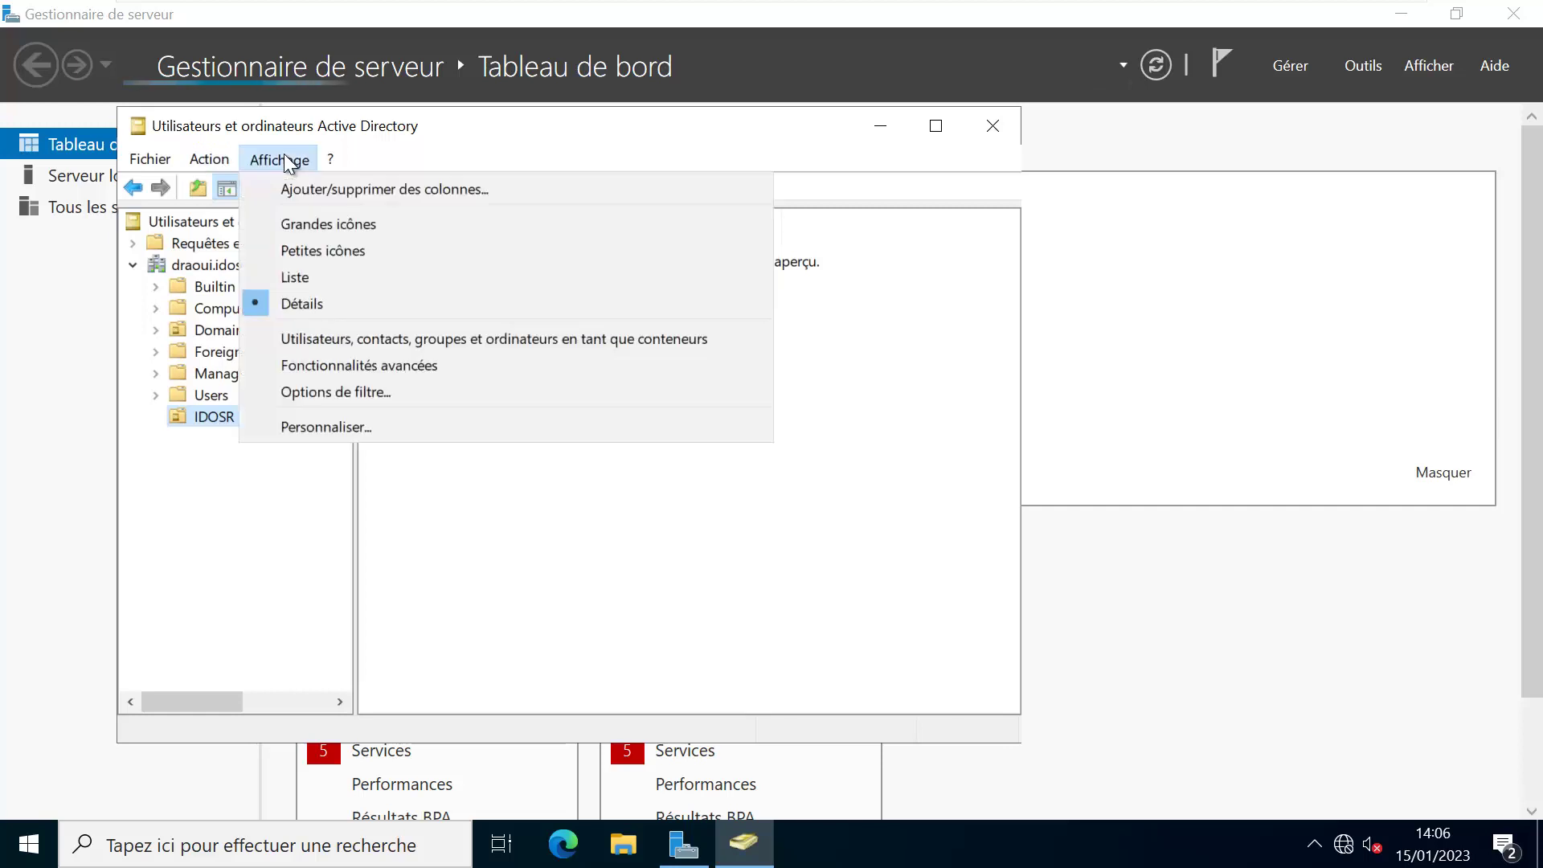
click(265, 368)
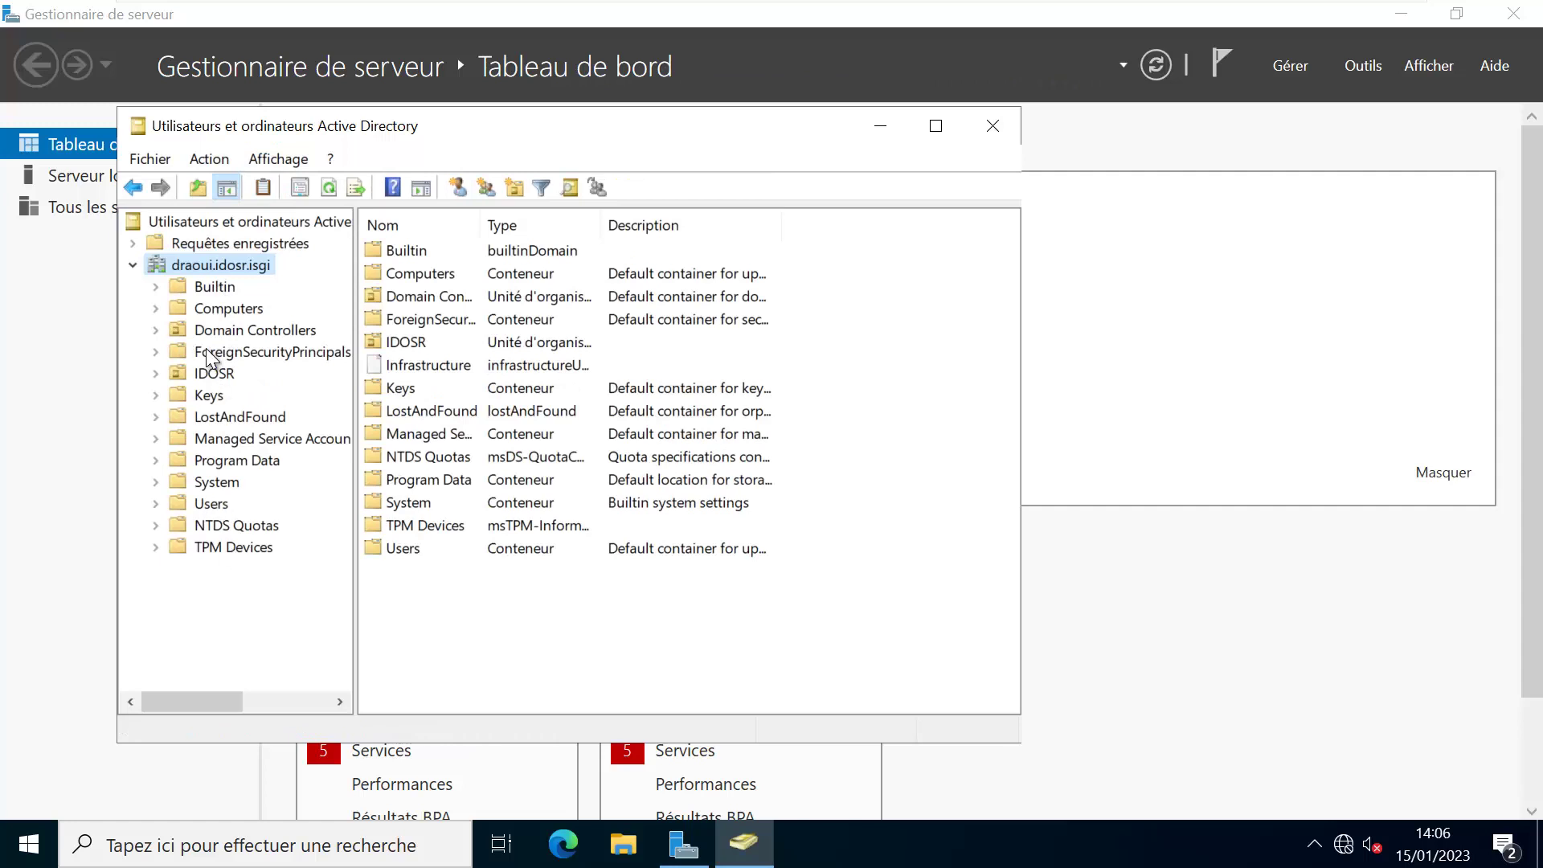
click(210, 375)
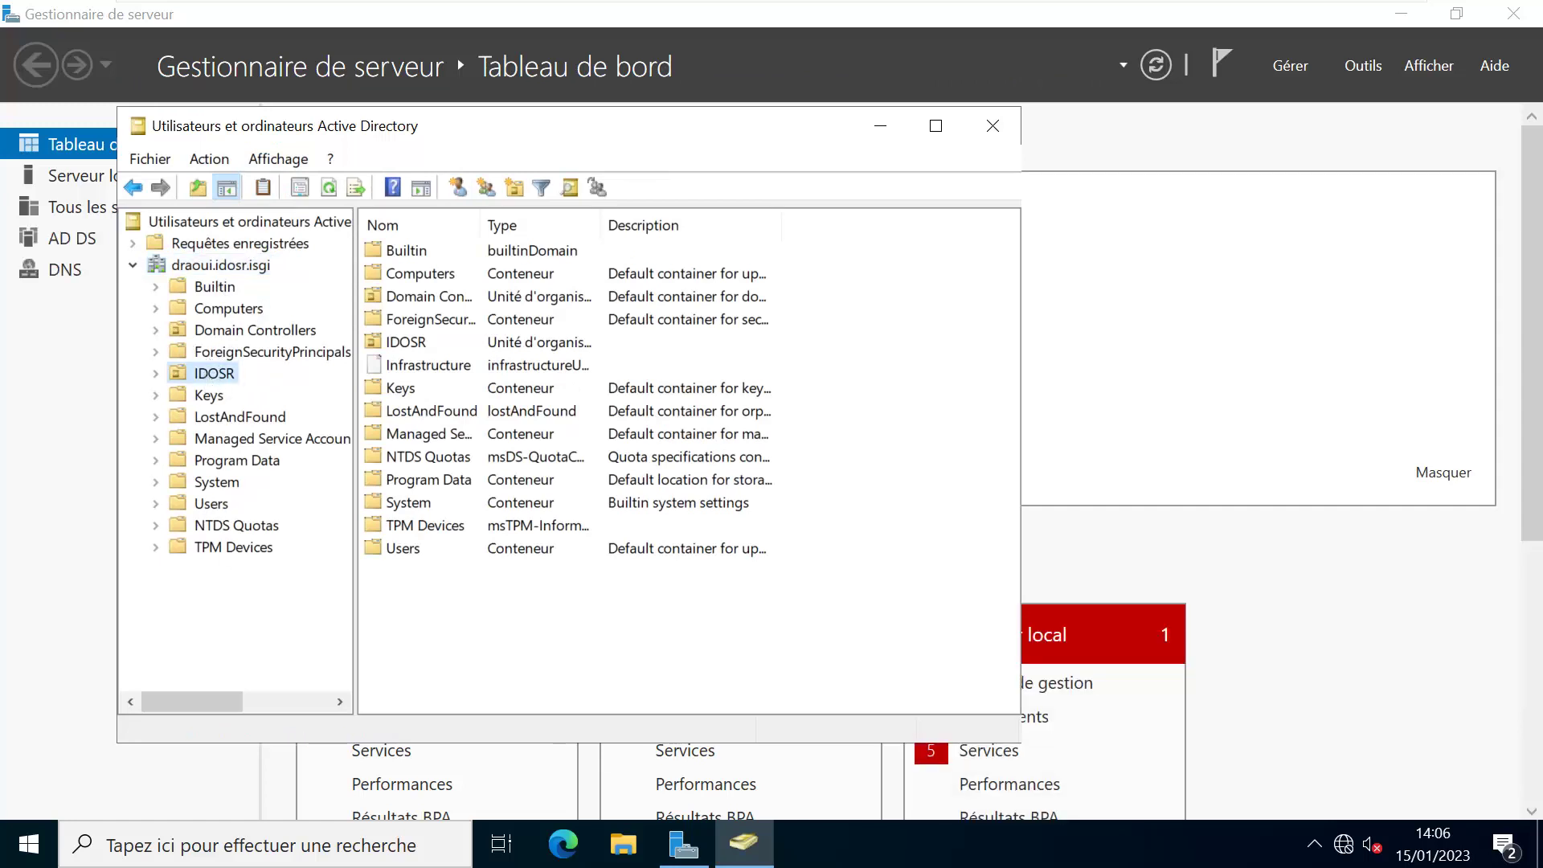
right_click(207, 374)
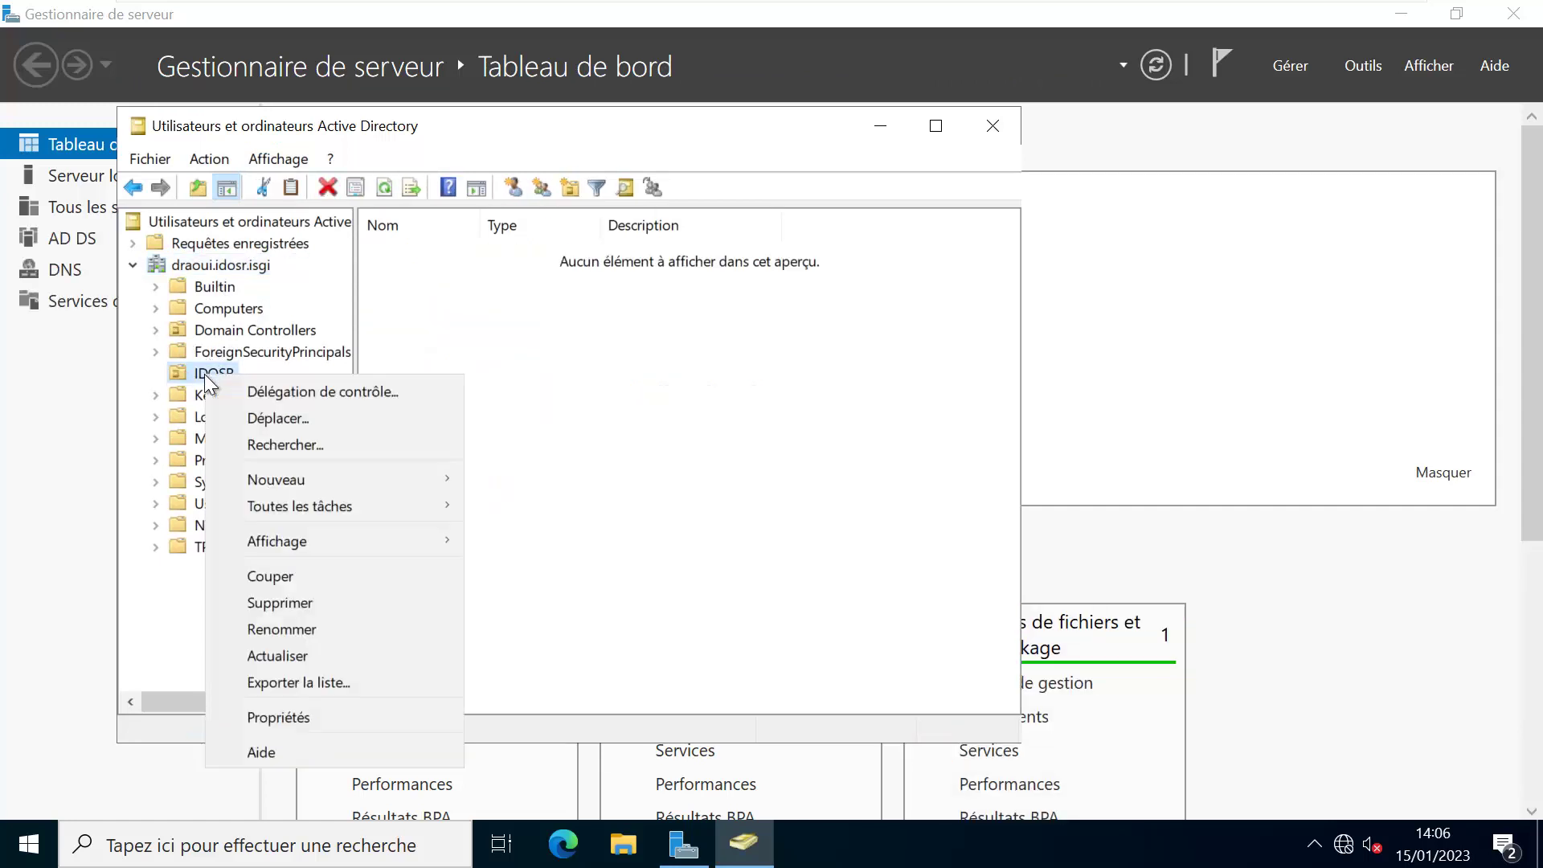
click(335, 719)
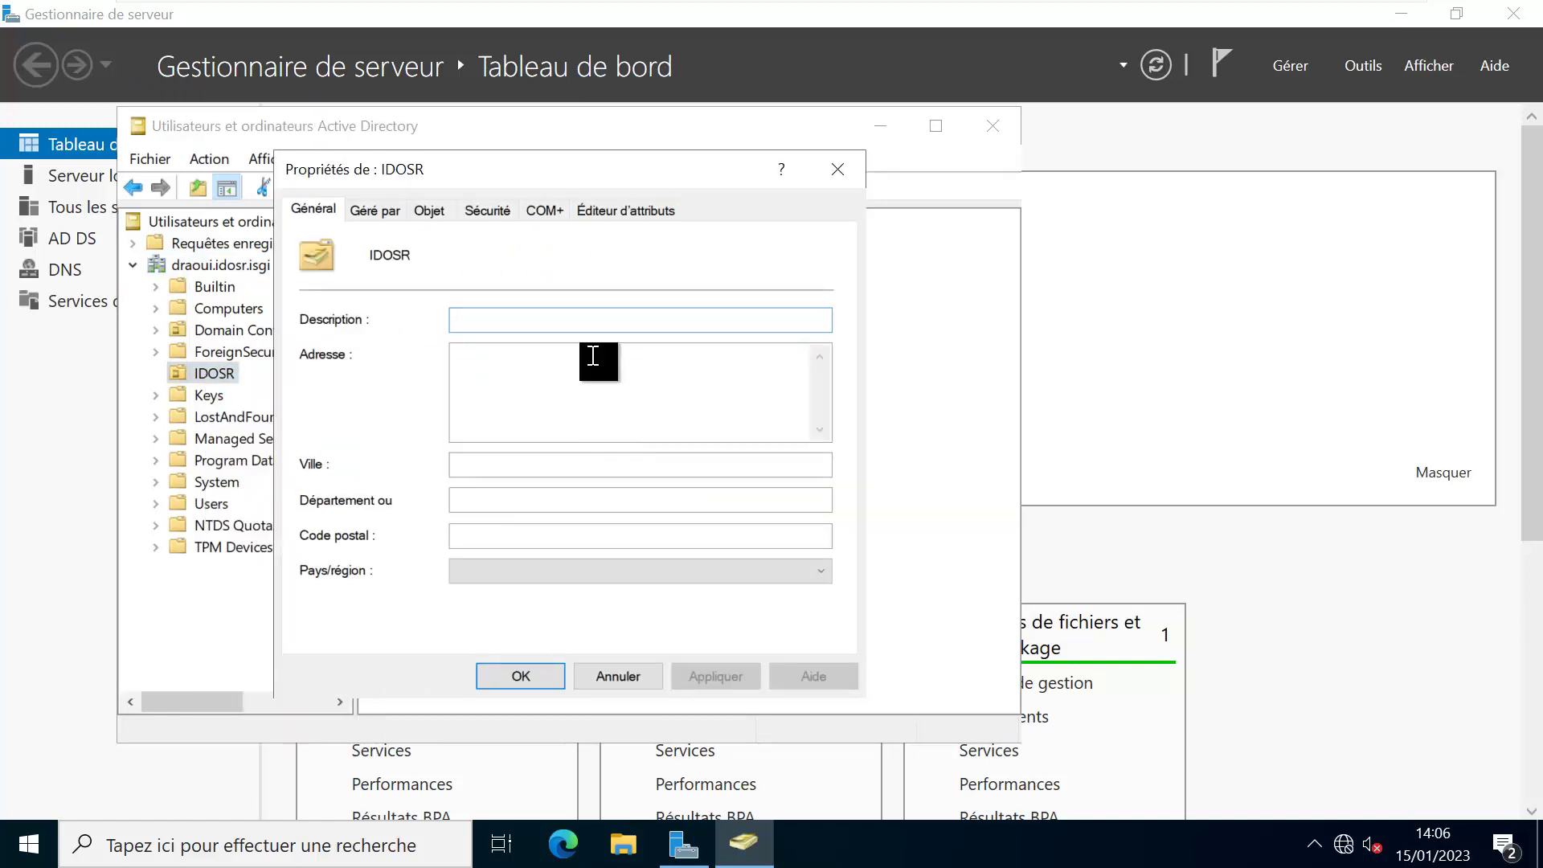
click(437, 213)
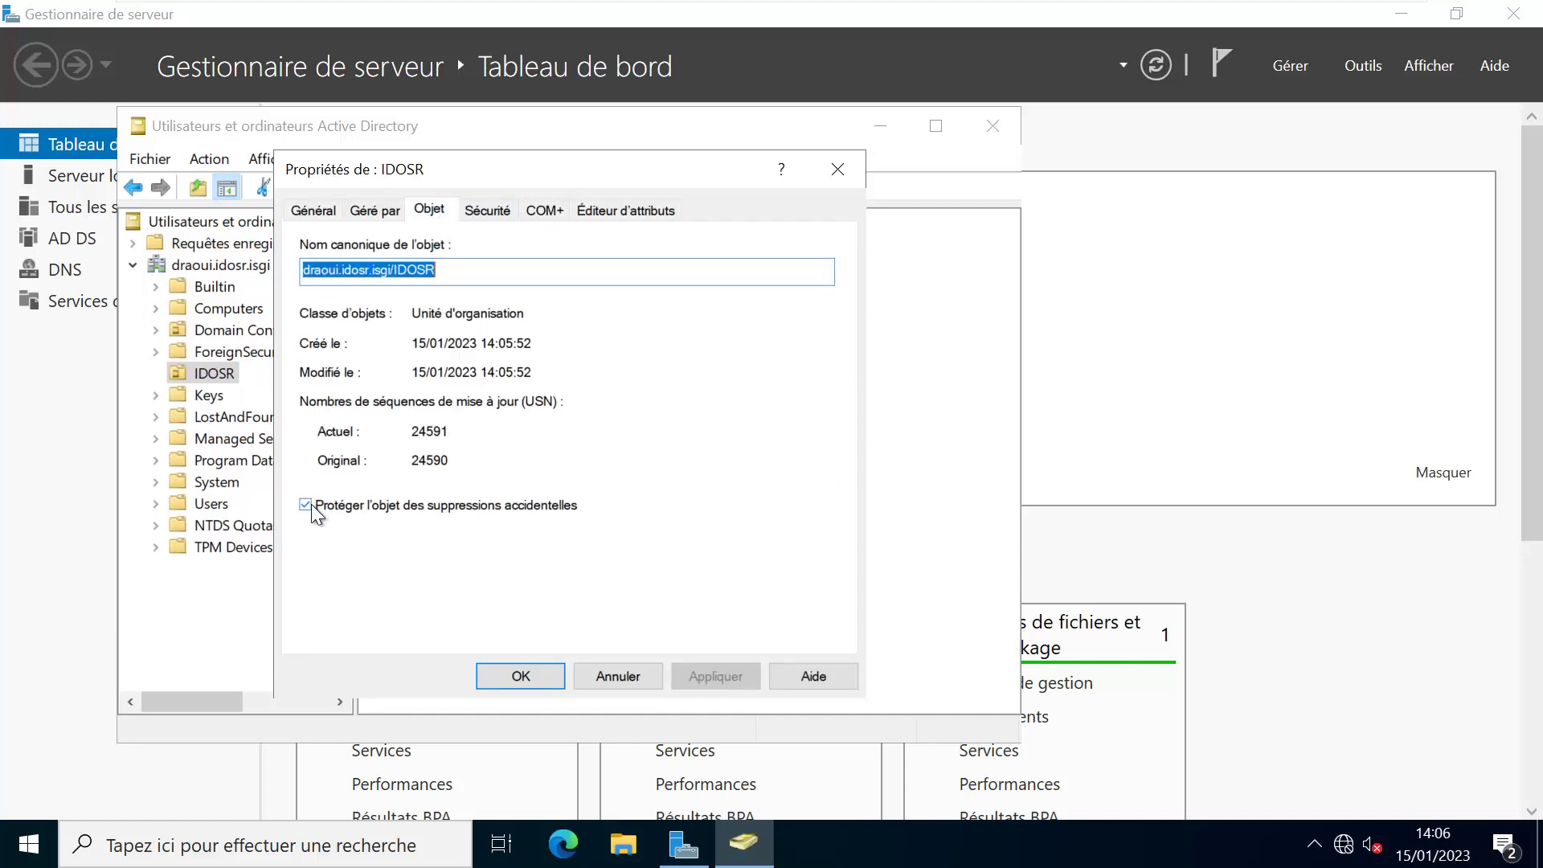
click(617, 675)
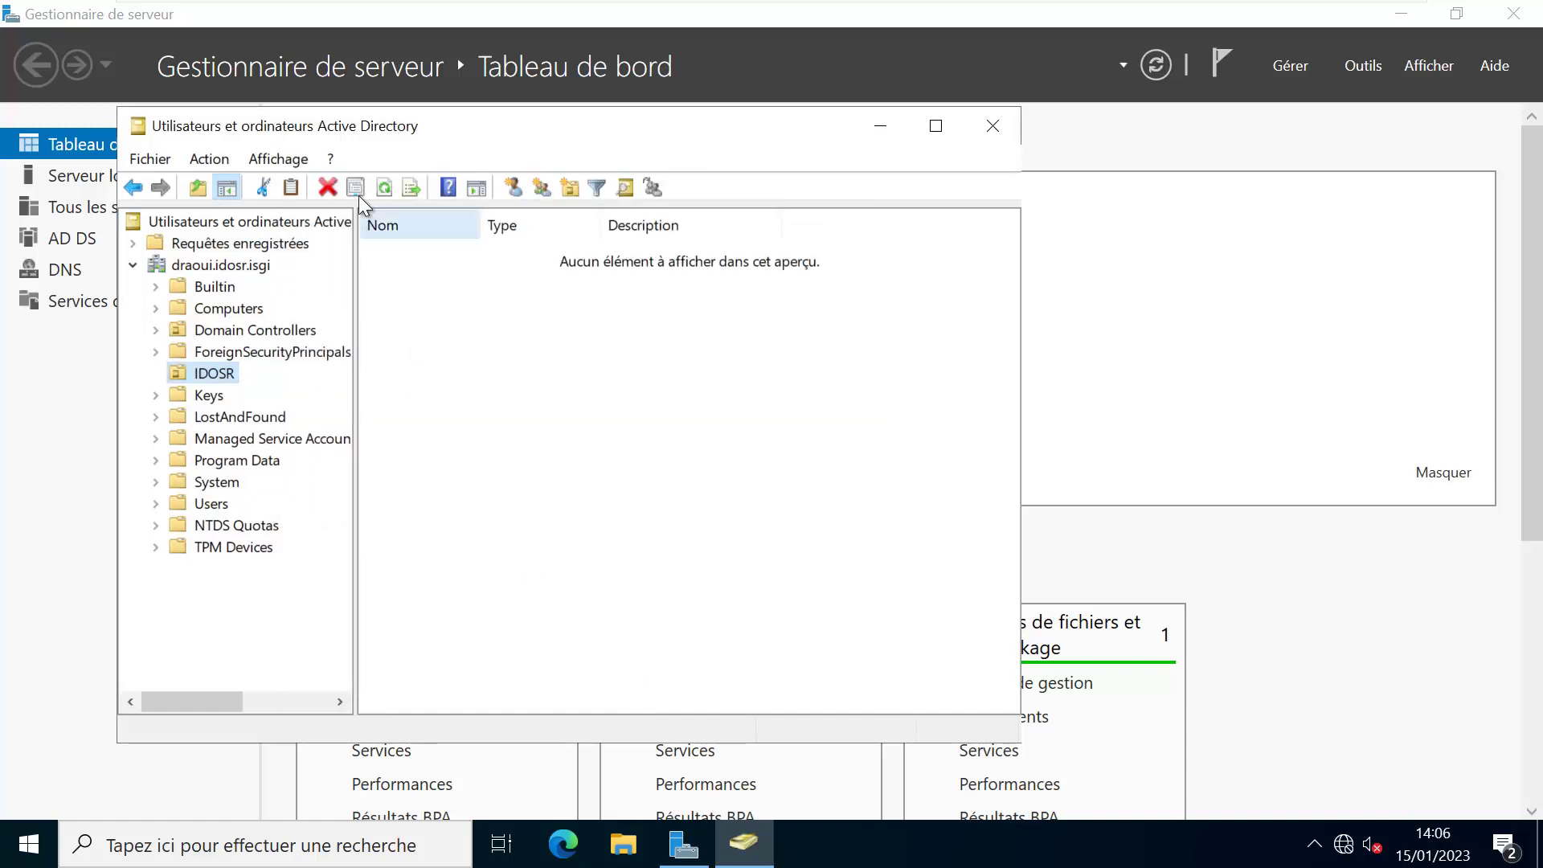
Turn the advanced features display back off
click(271, 159)
click(257, 364)
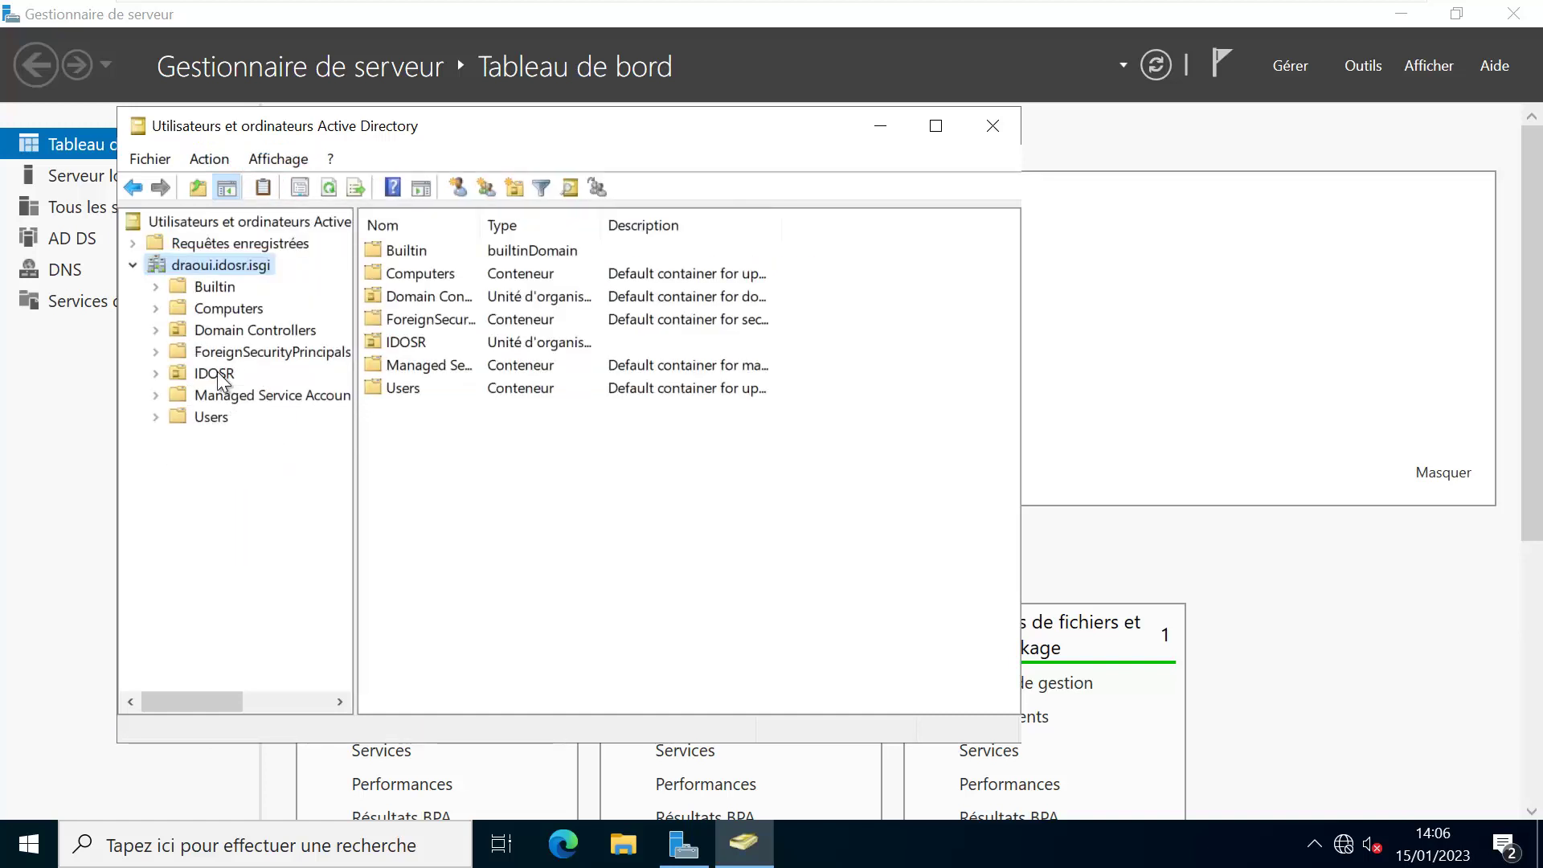
Examine the IDOSR organizational unit's properties with the advanced features display off, and close them unchanged
click(217, 372)
right_click(217, 372)
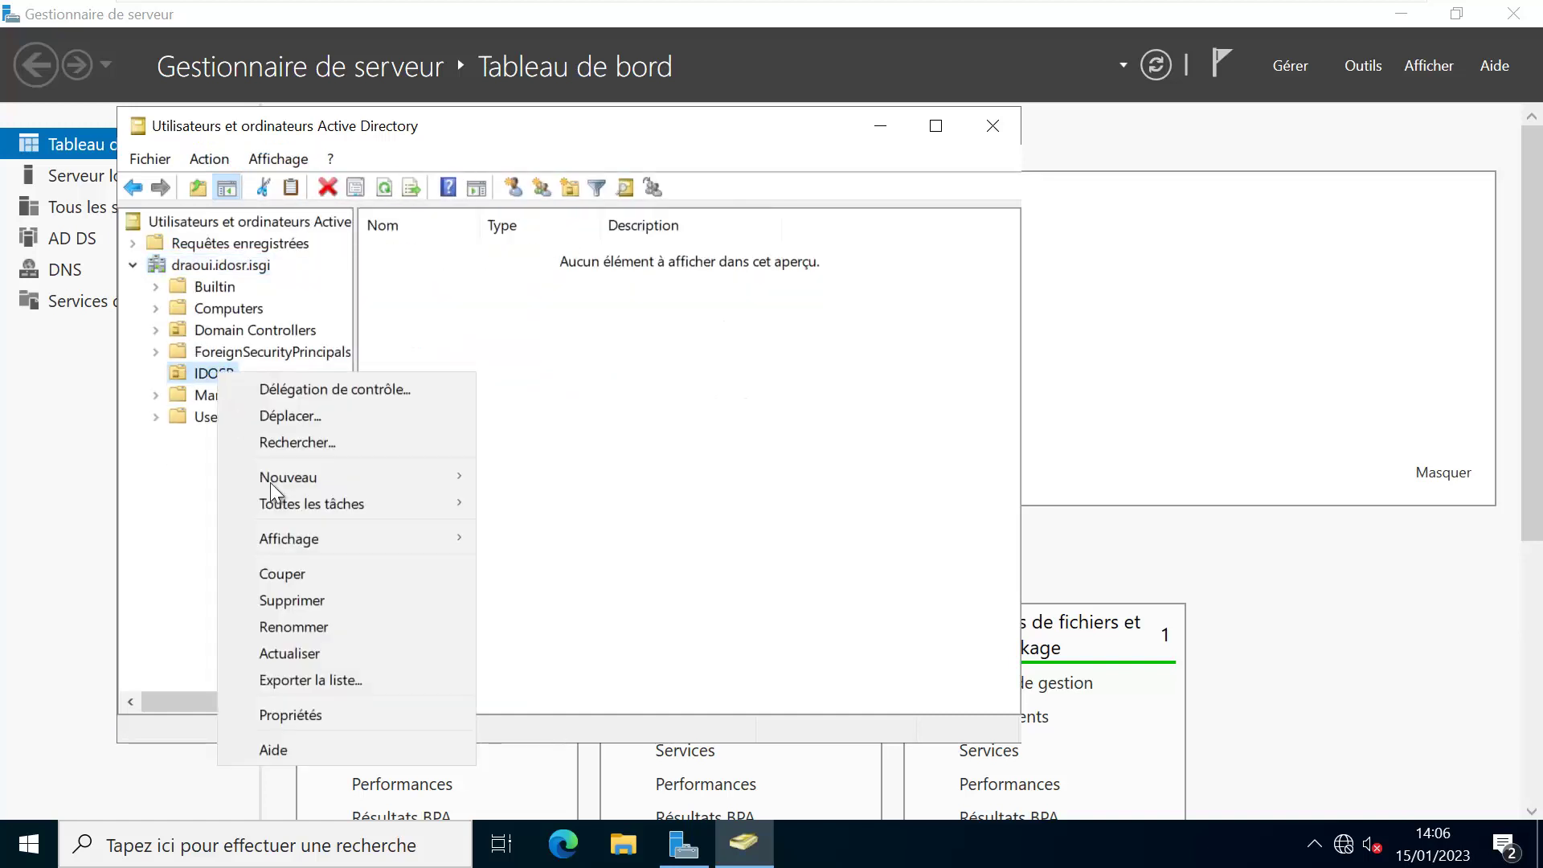
click(351, 715)
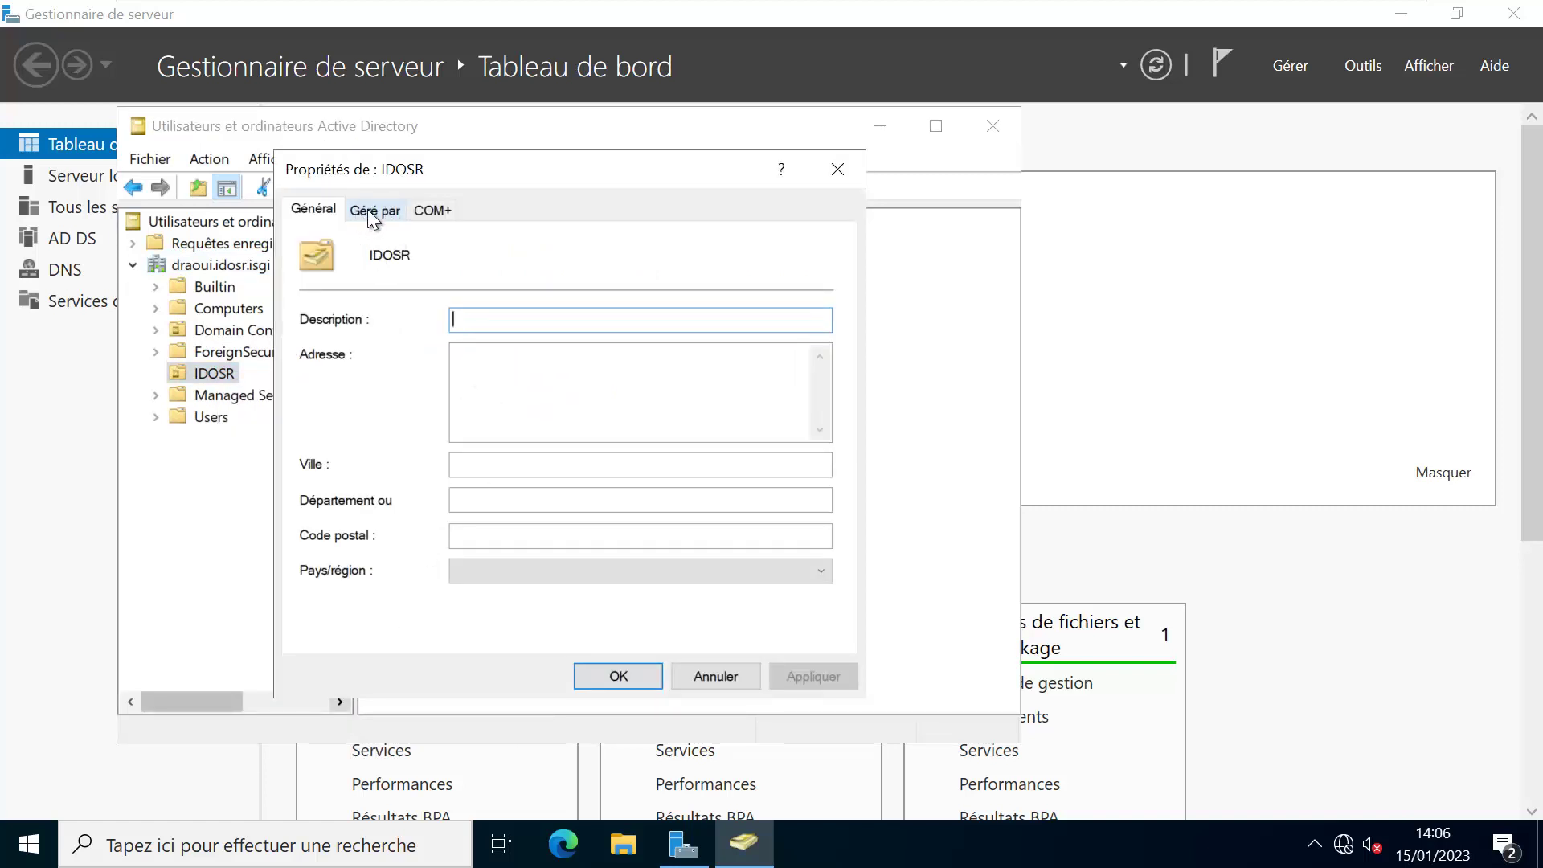
click(837, 178)
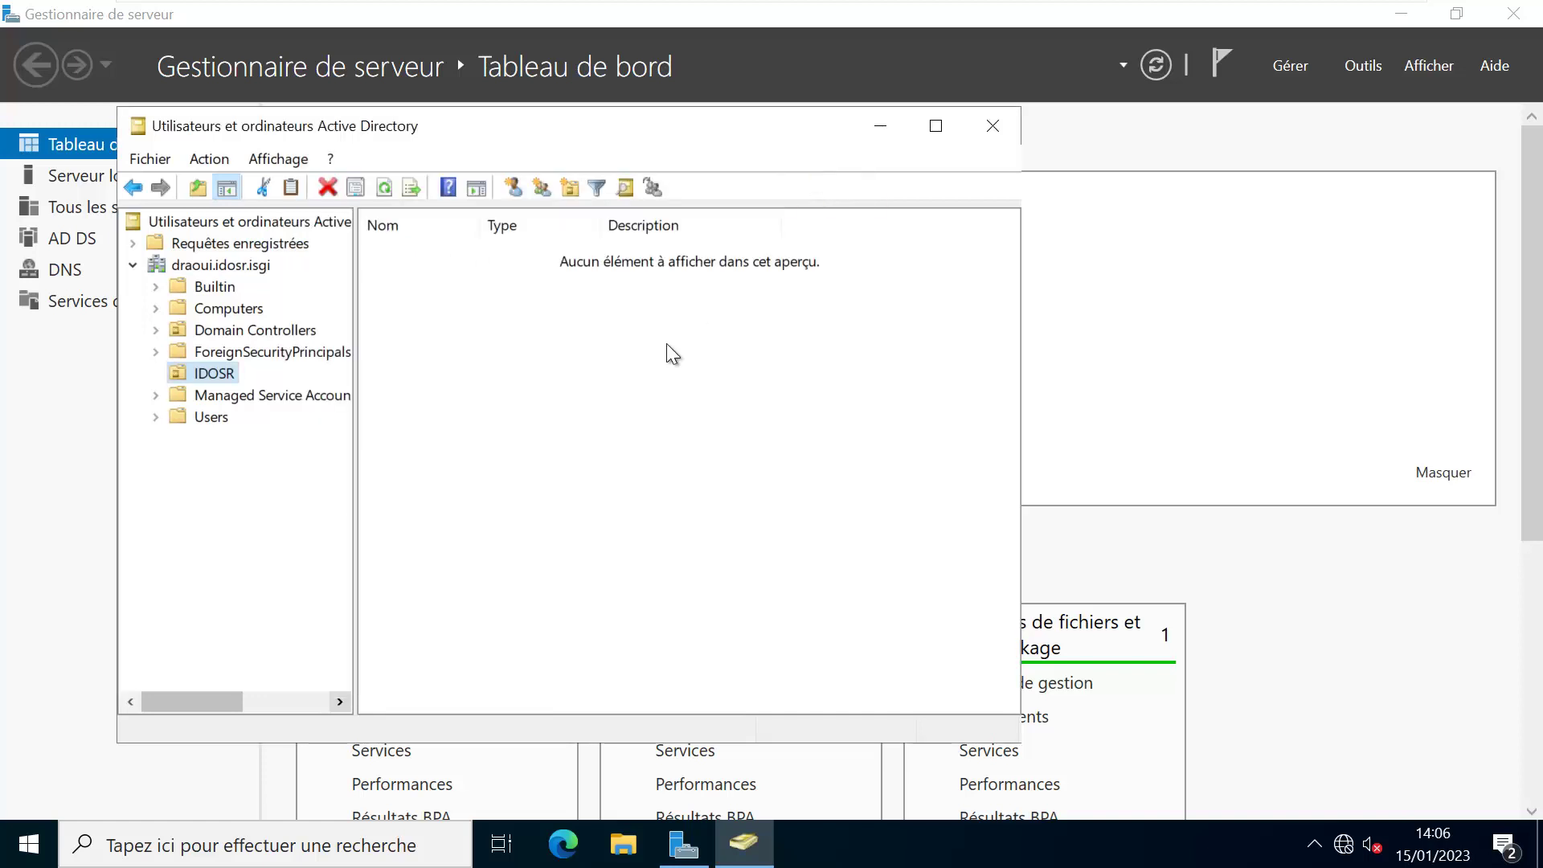
Start a new user in the IDOSR unit, entering the first user's given name and using it as the logon name too
click(514, 327)
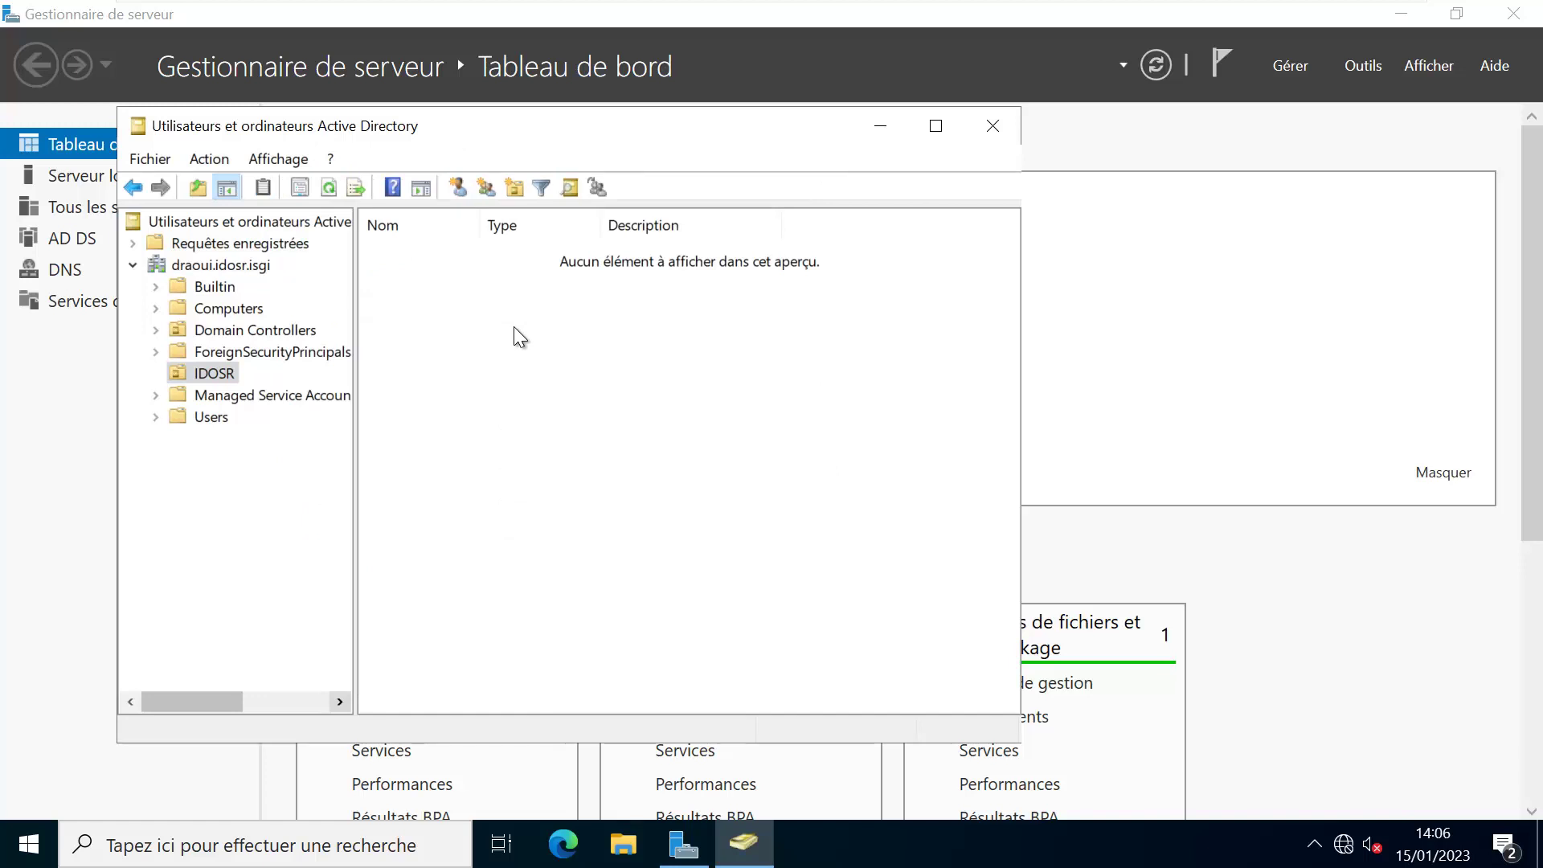
right_click(515, 326)
mouse_move(759, 432)
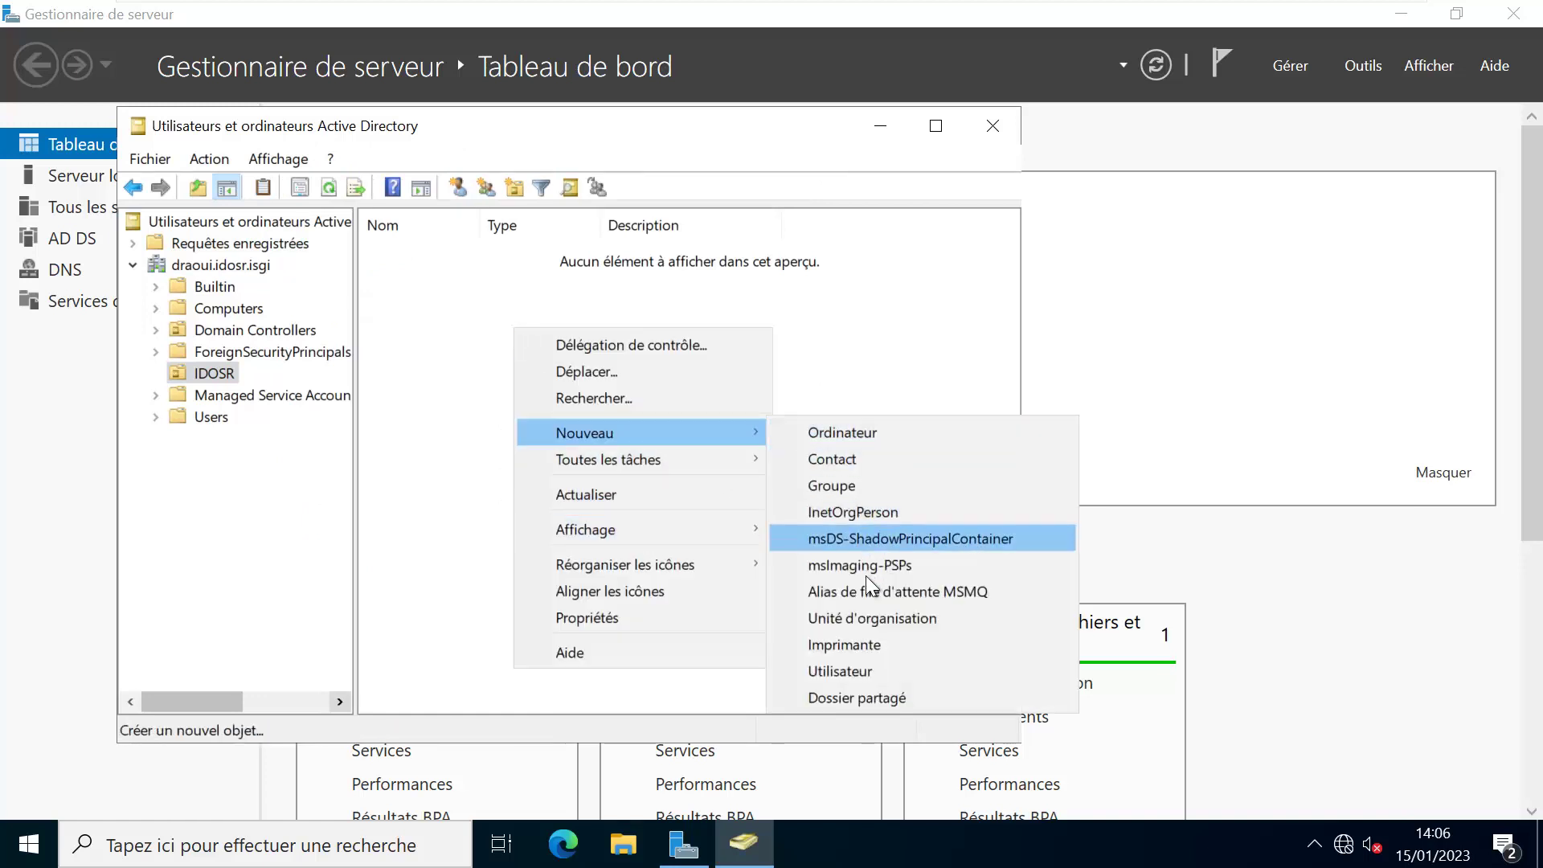
click(872, 668)
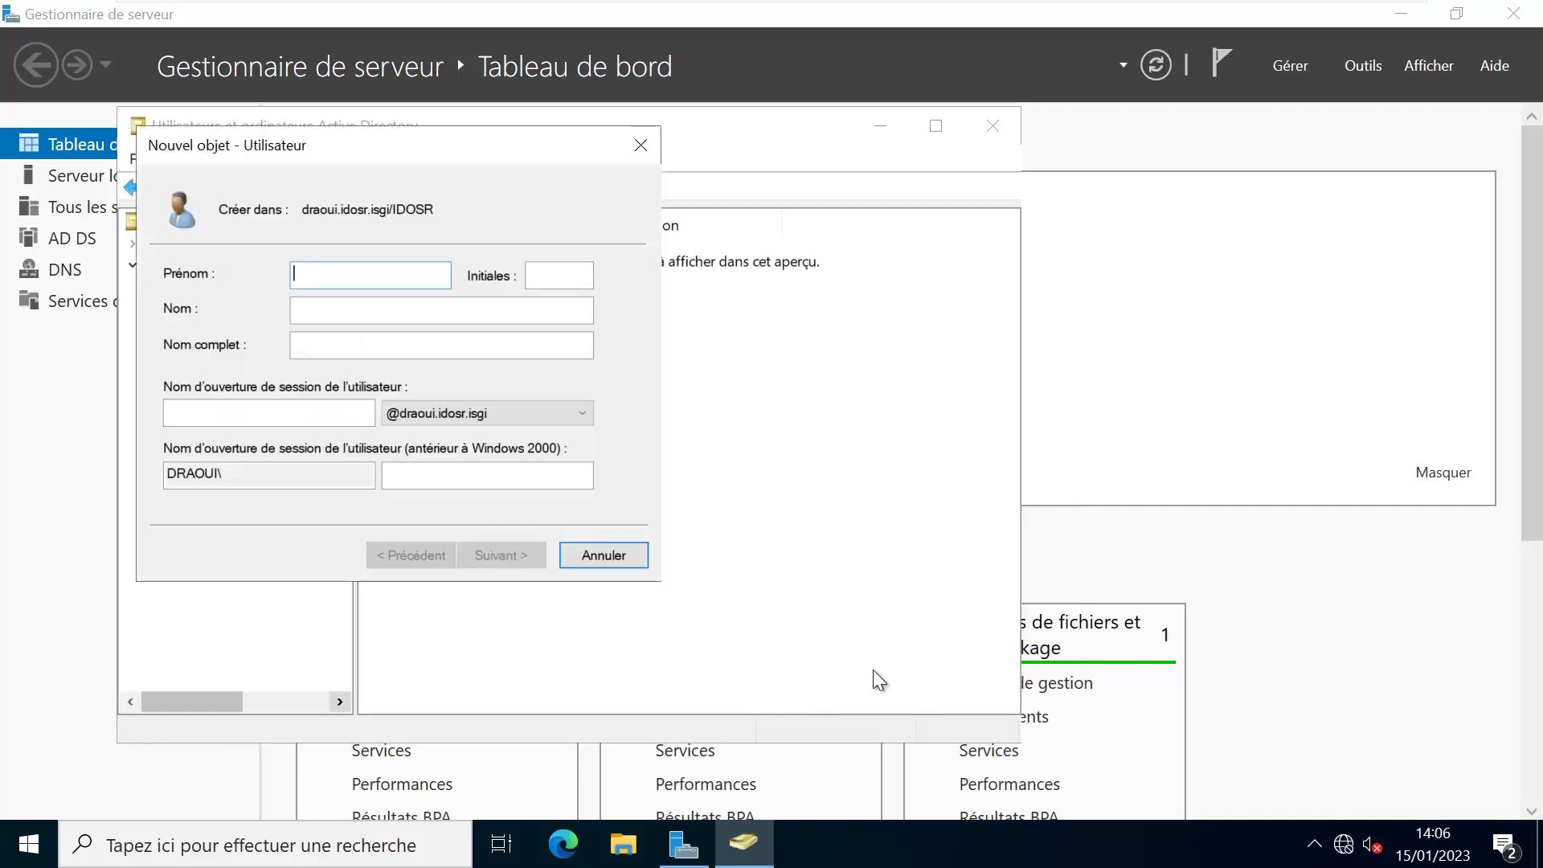
text(ali)
click(275, 415)
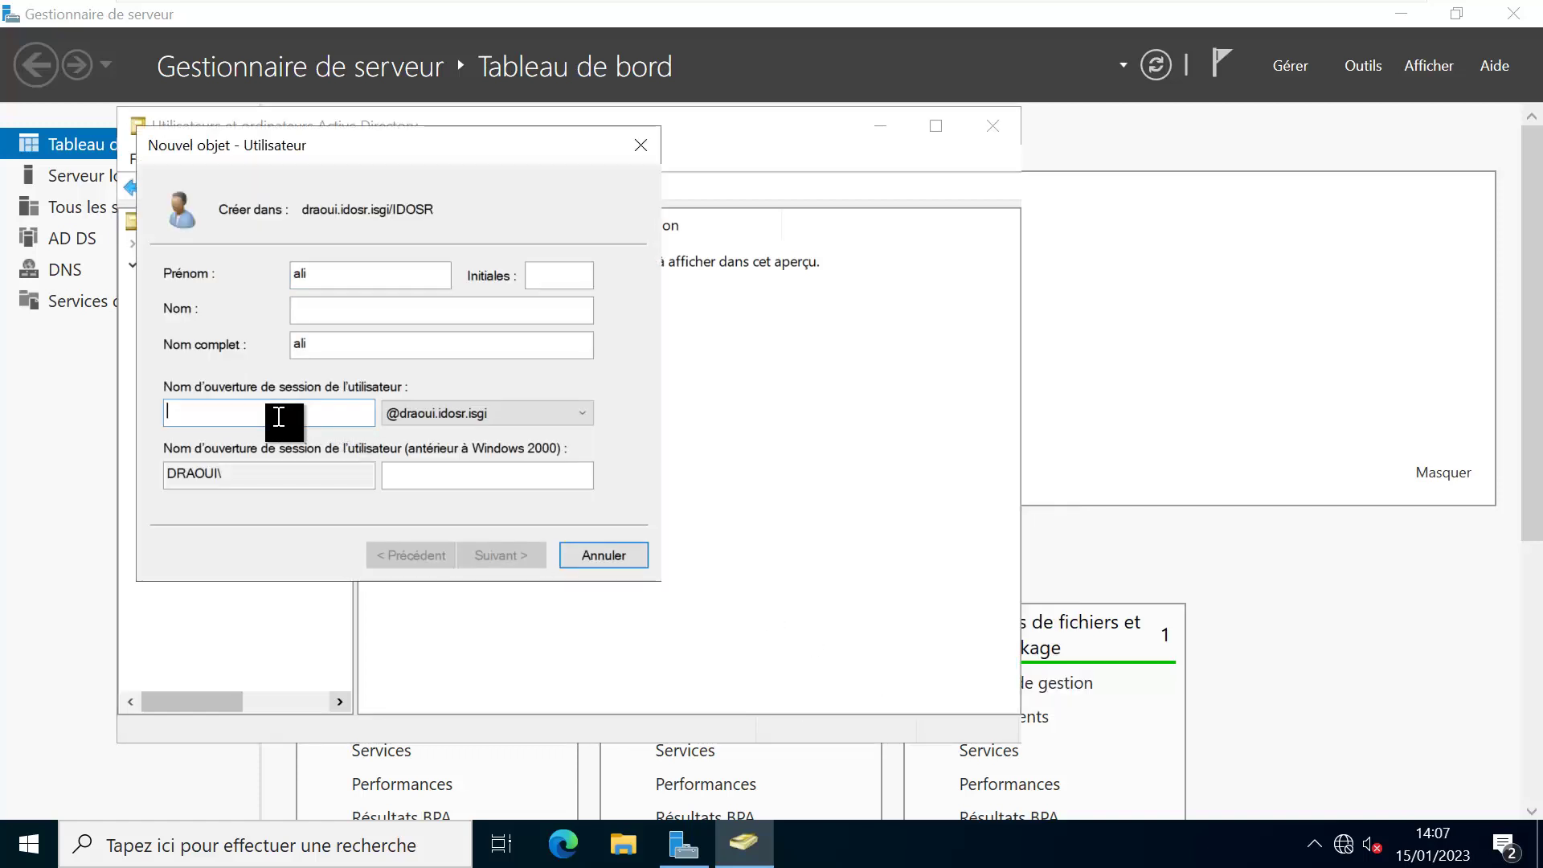
text(ali)
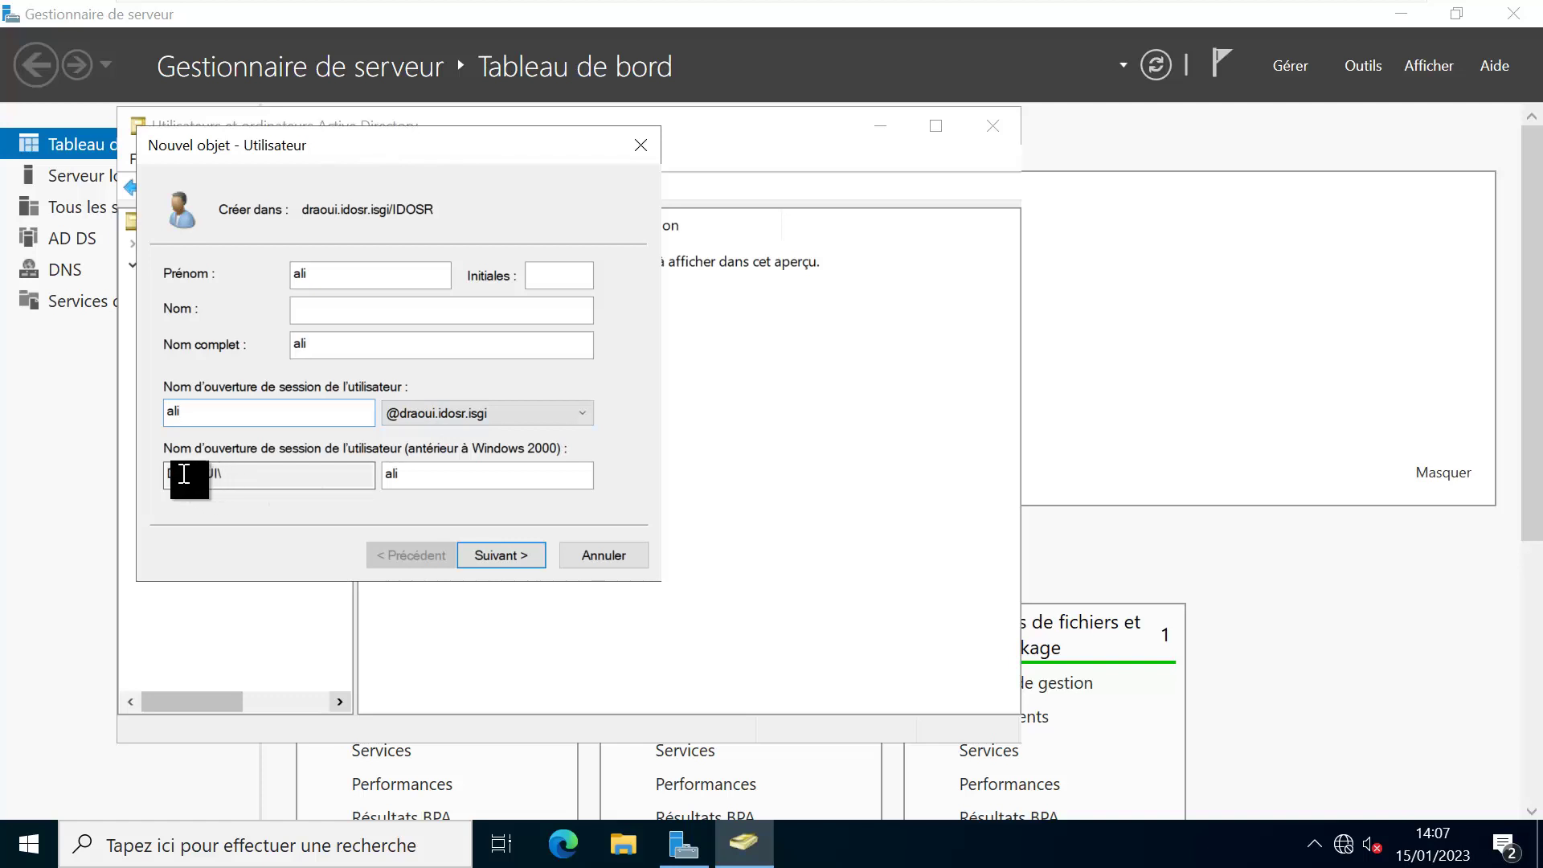
drag(175, 474, 266, 469)
click(516, 560)
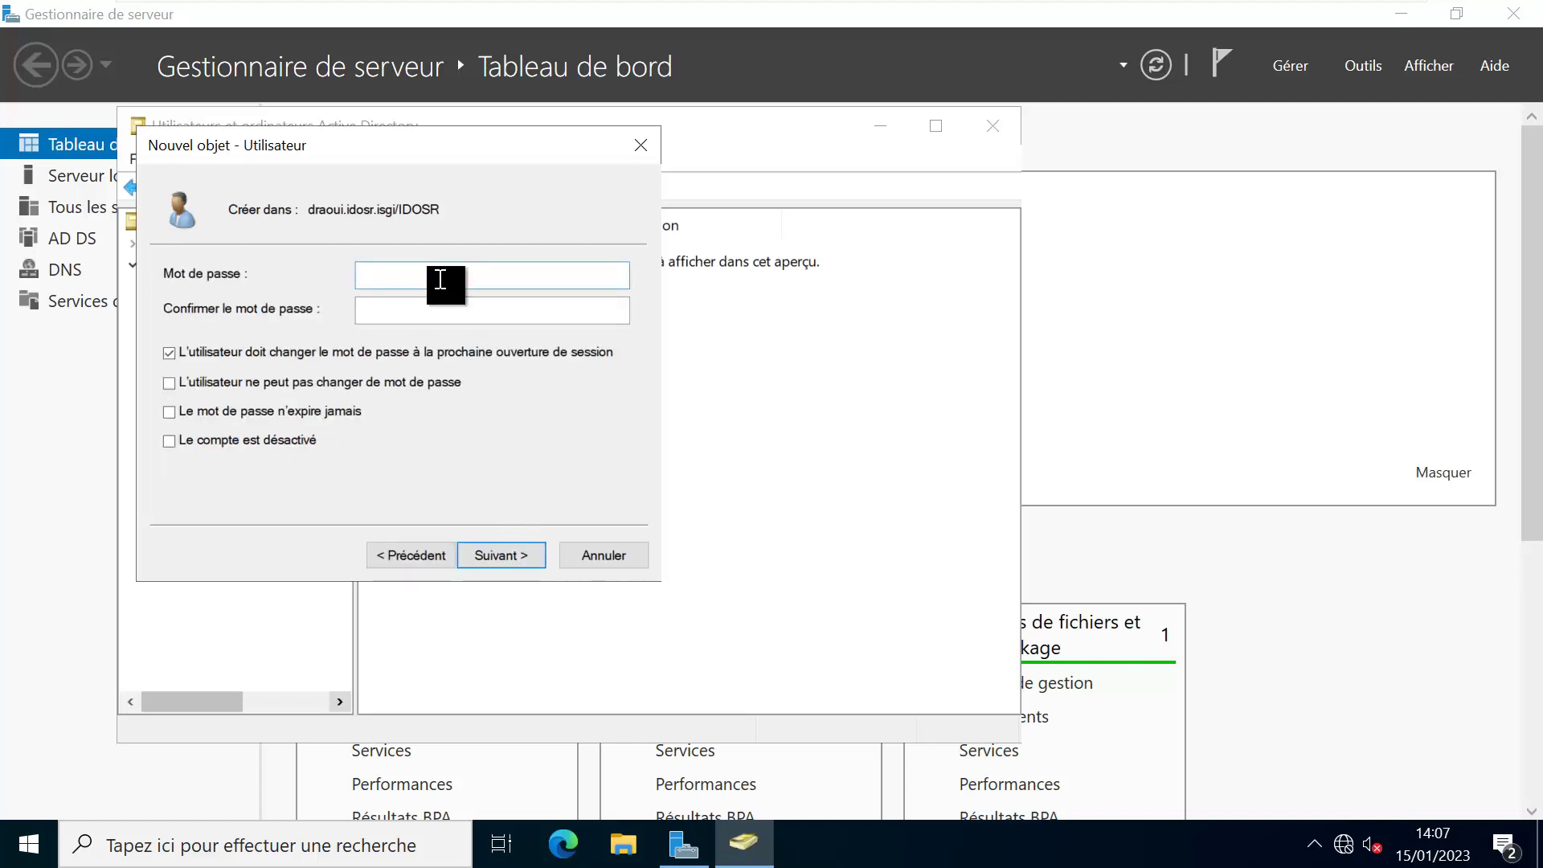
Enter and confirm the first user's password, turn off the forced password change at next logon, and finish creating the account
text(••••)
key(BackSpace)
key(BackSpace)
text(••••••)
click(420, 318)
text(••••••••)
click(168, 353)
click(492, 556)
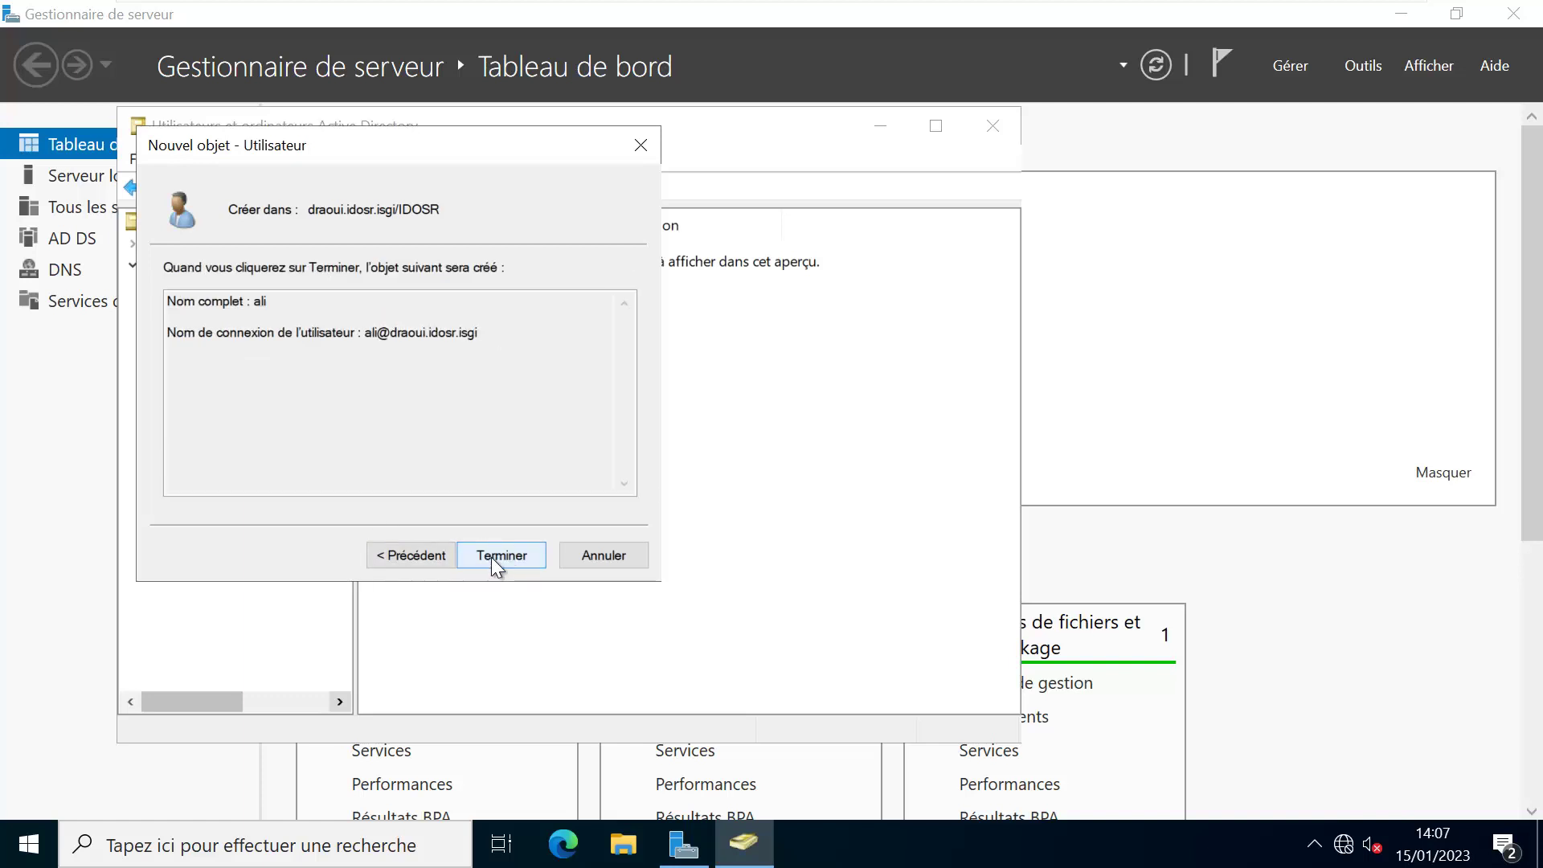
click(492, 556)
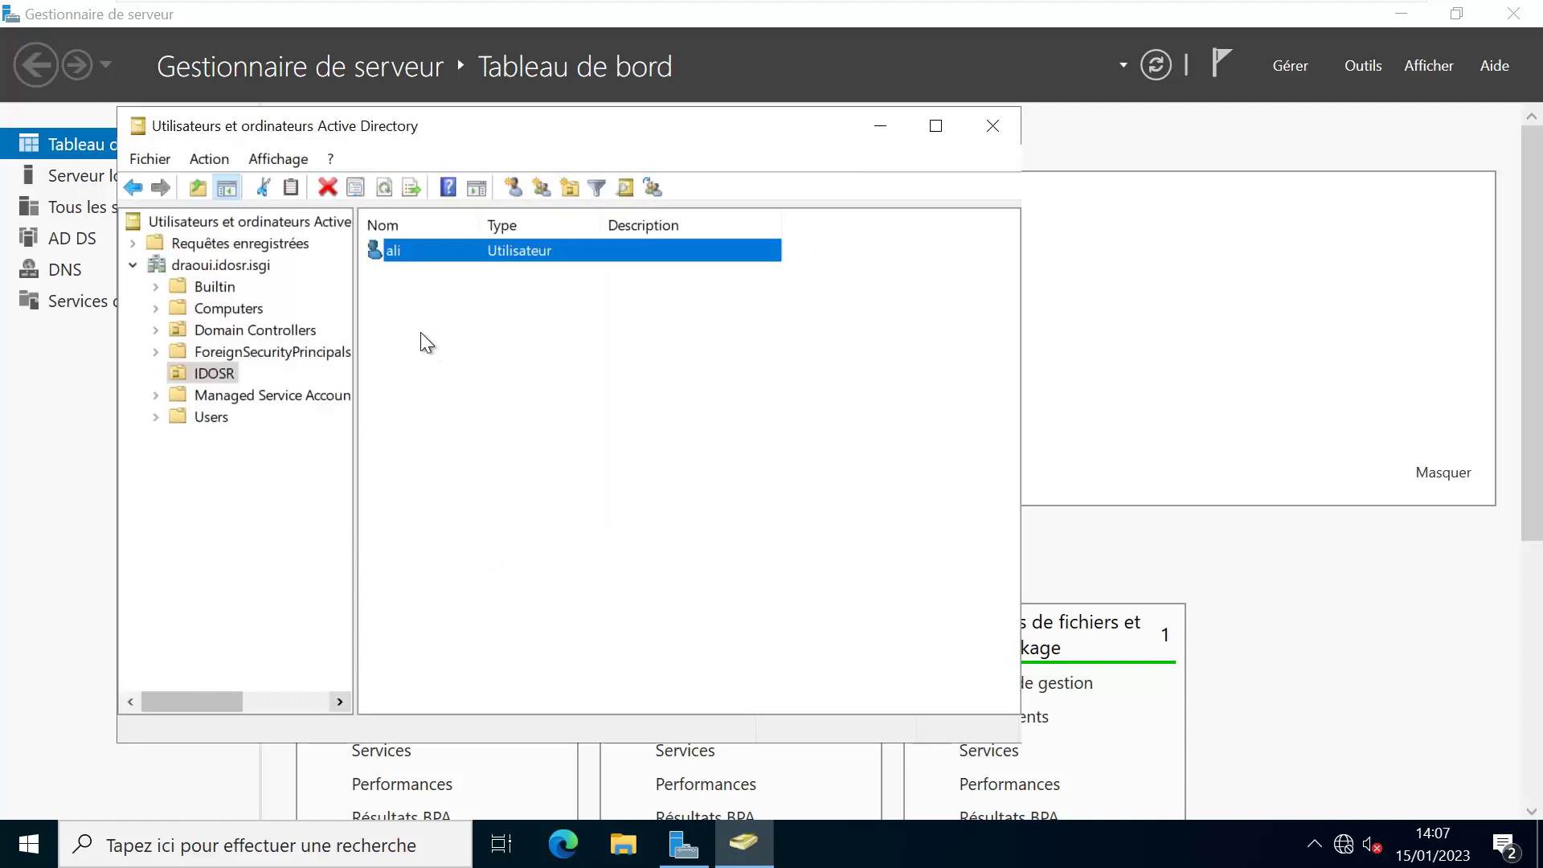
Start a second user in the IDOSR unit, entering the second user's given name and the same name for logon
click(418, 331)
right_click(417, 331)
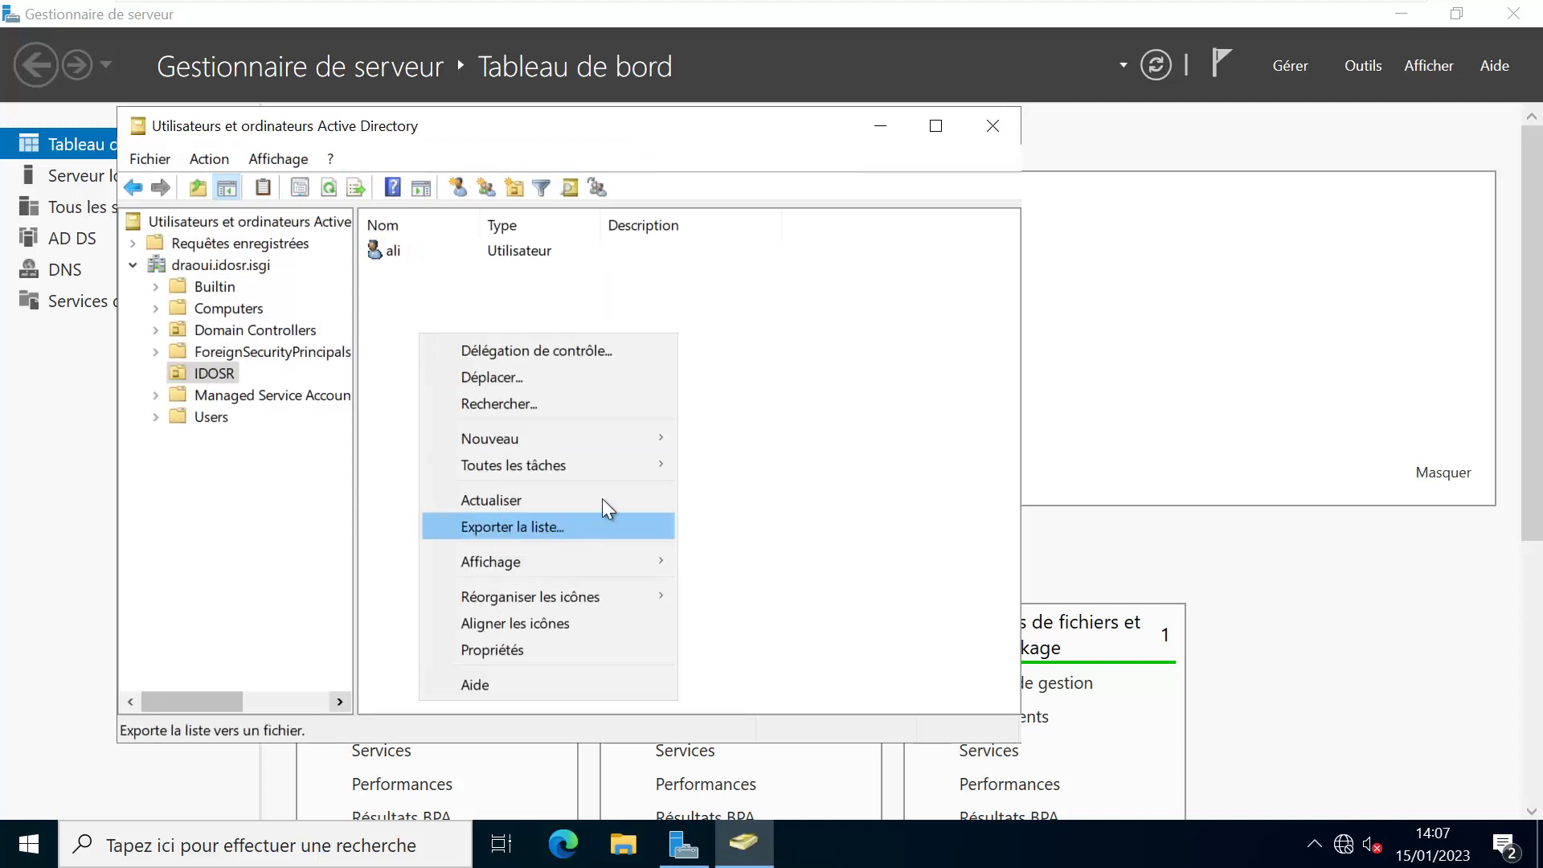
mouse_move(648, 441)
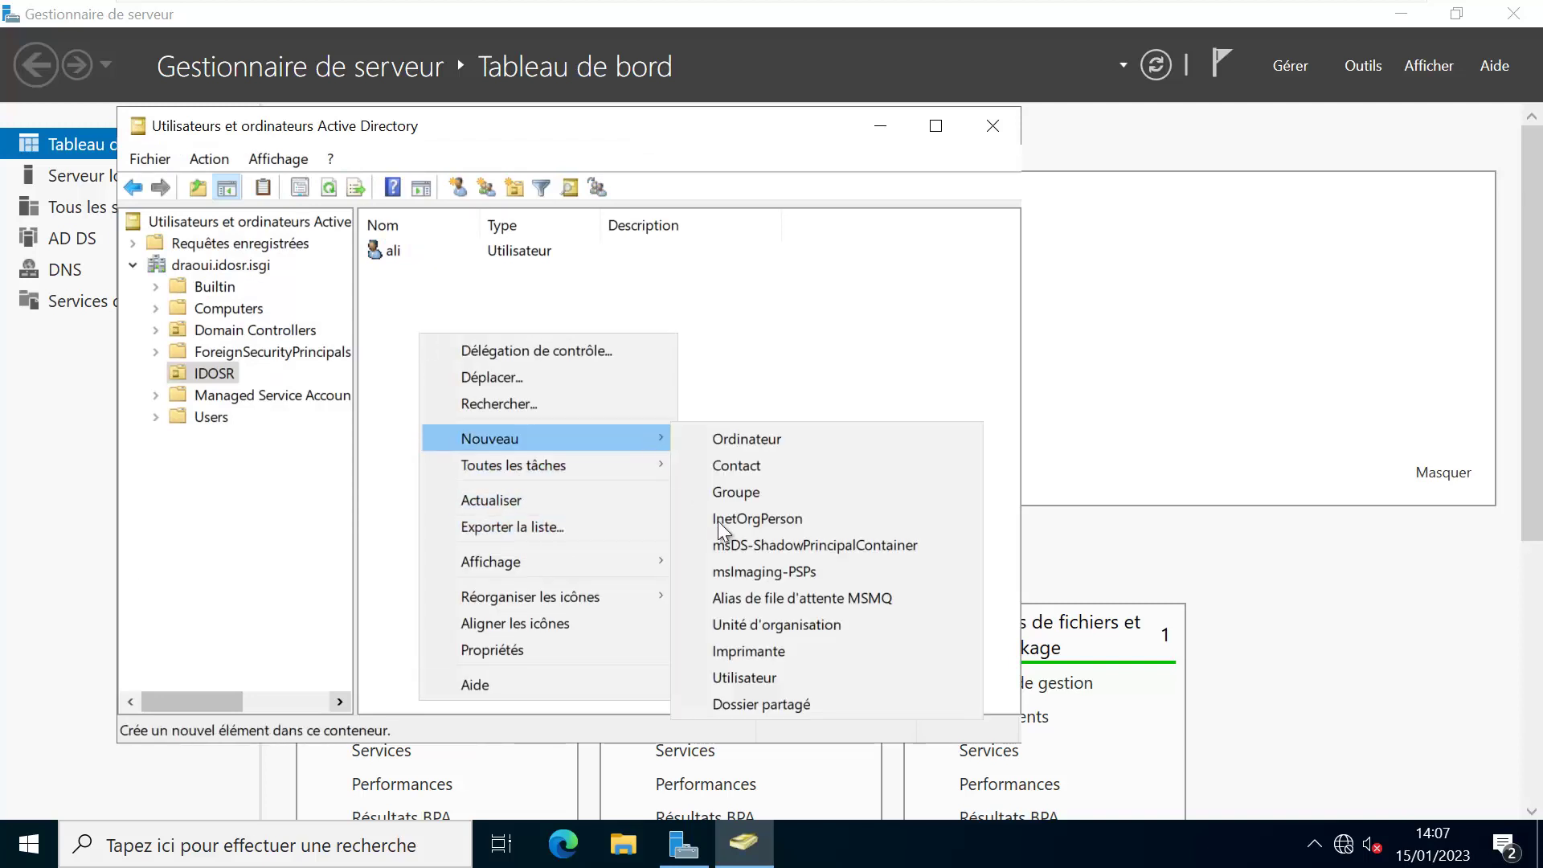
click(777, 676)
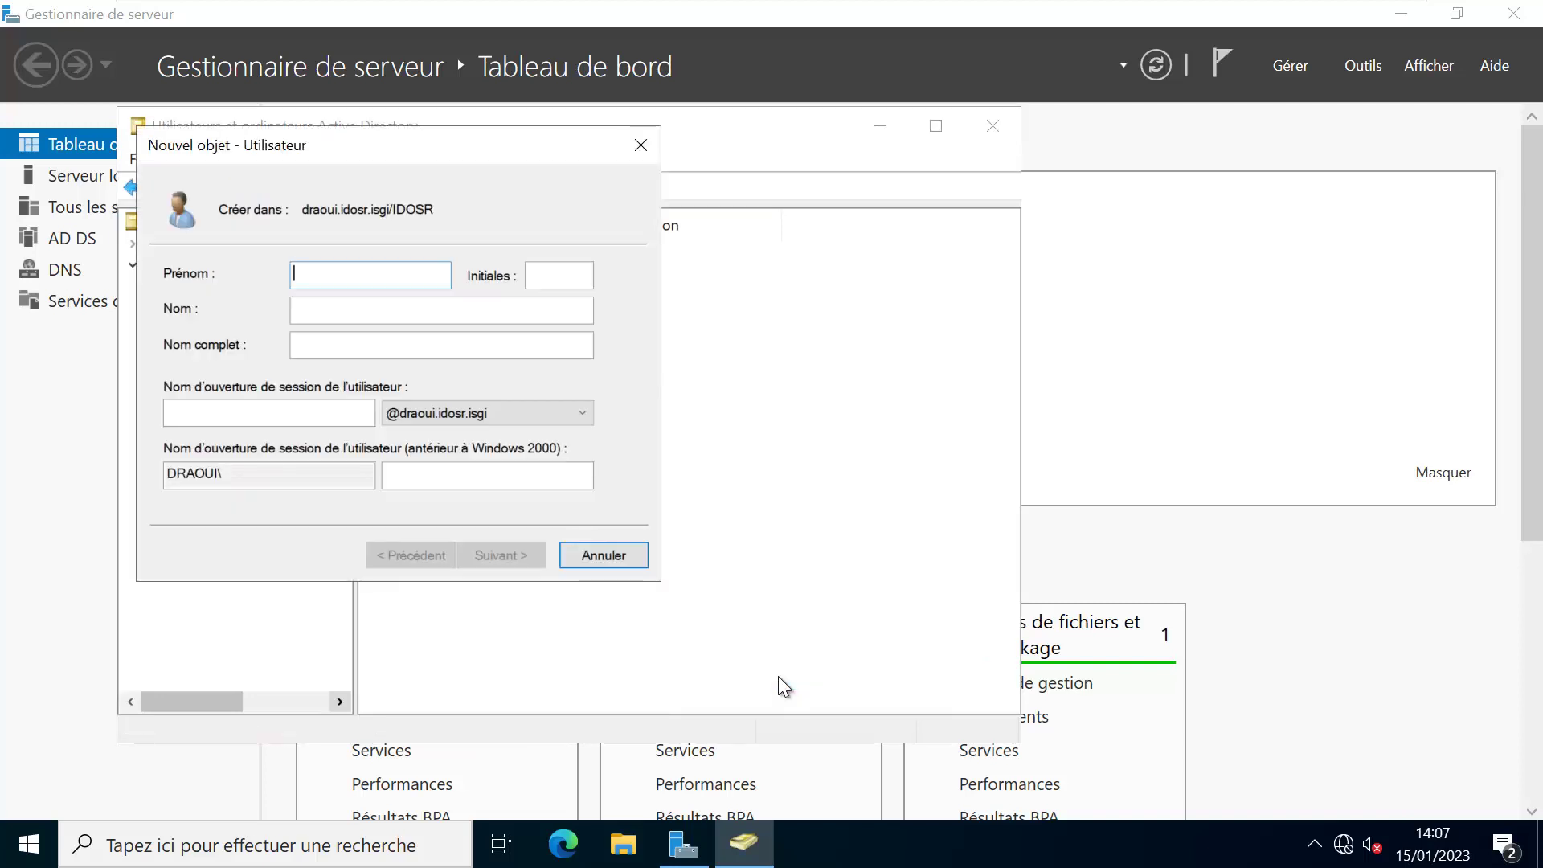
text(fatima)
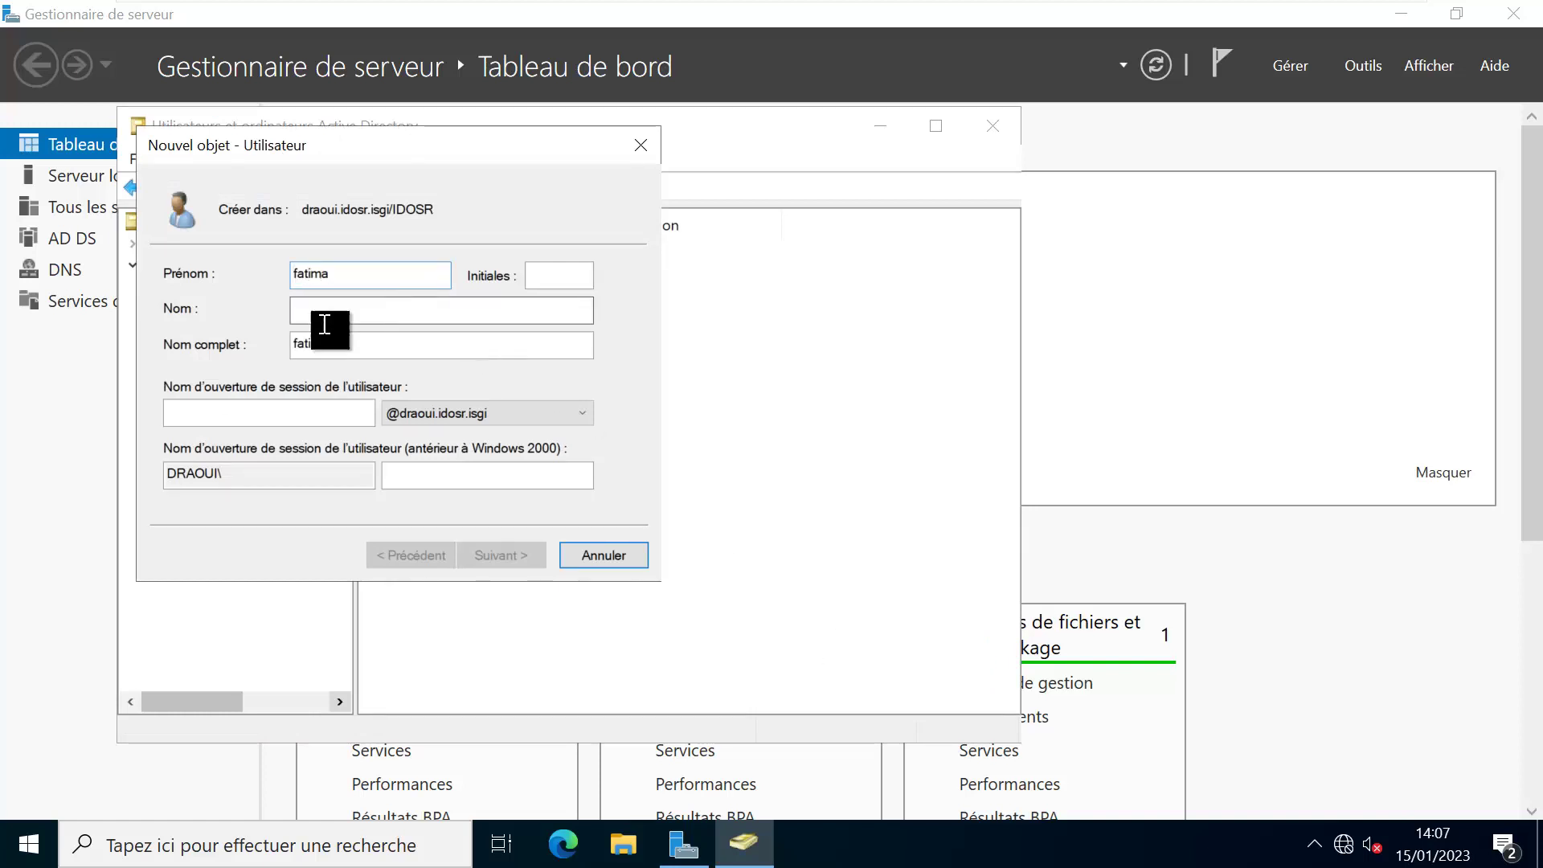
click(278, 401)
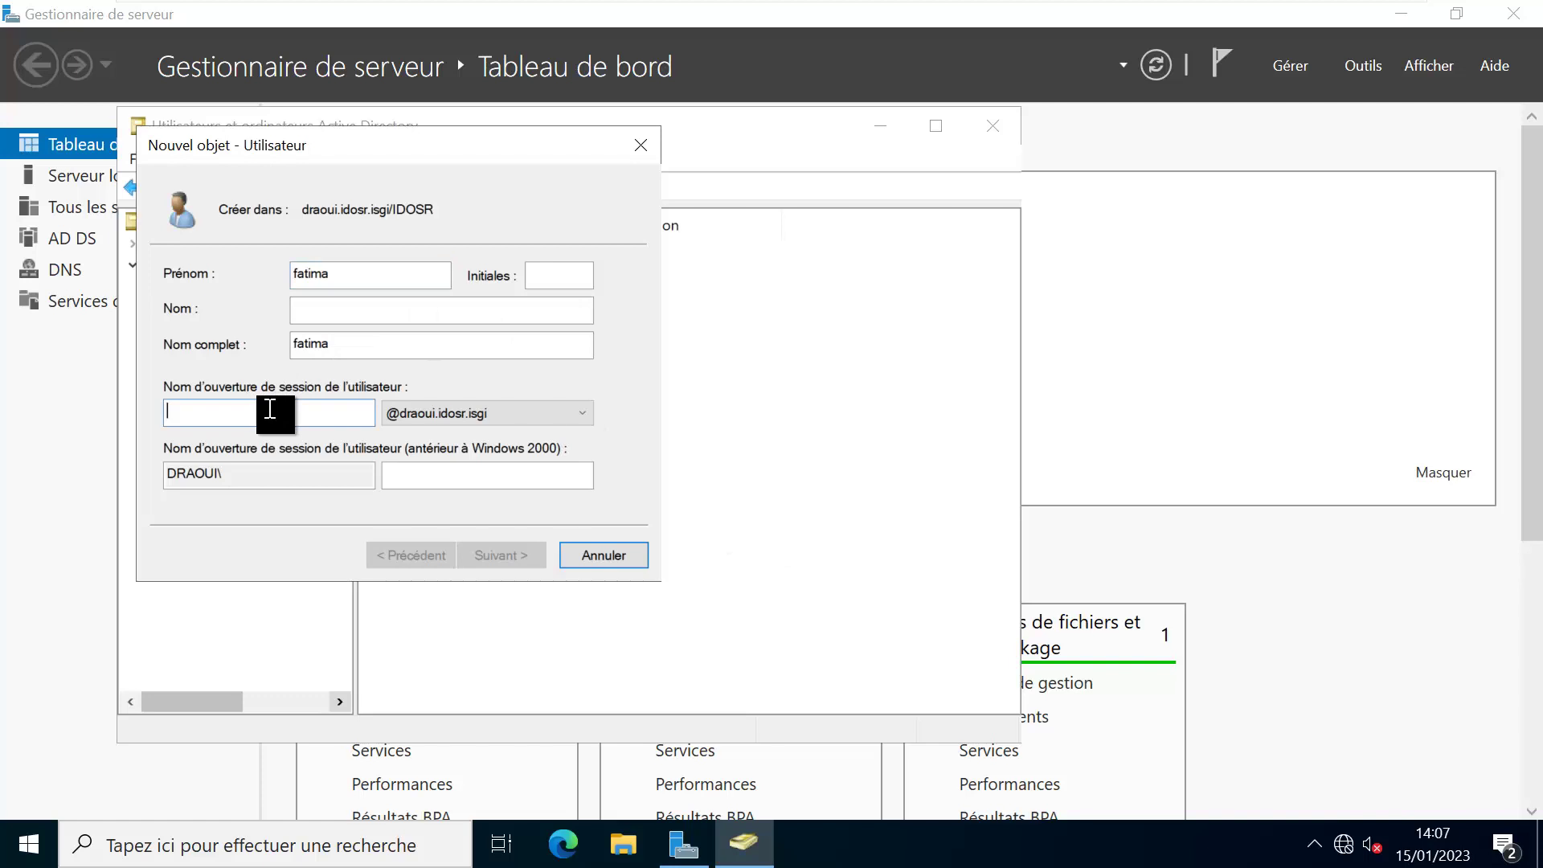
text(fatima)
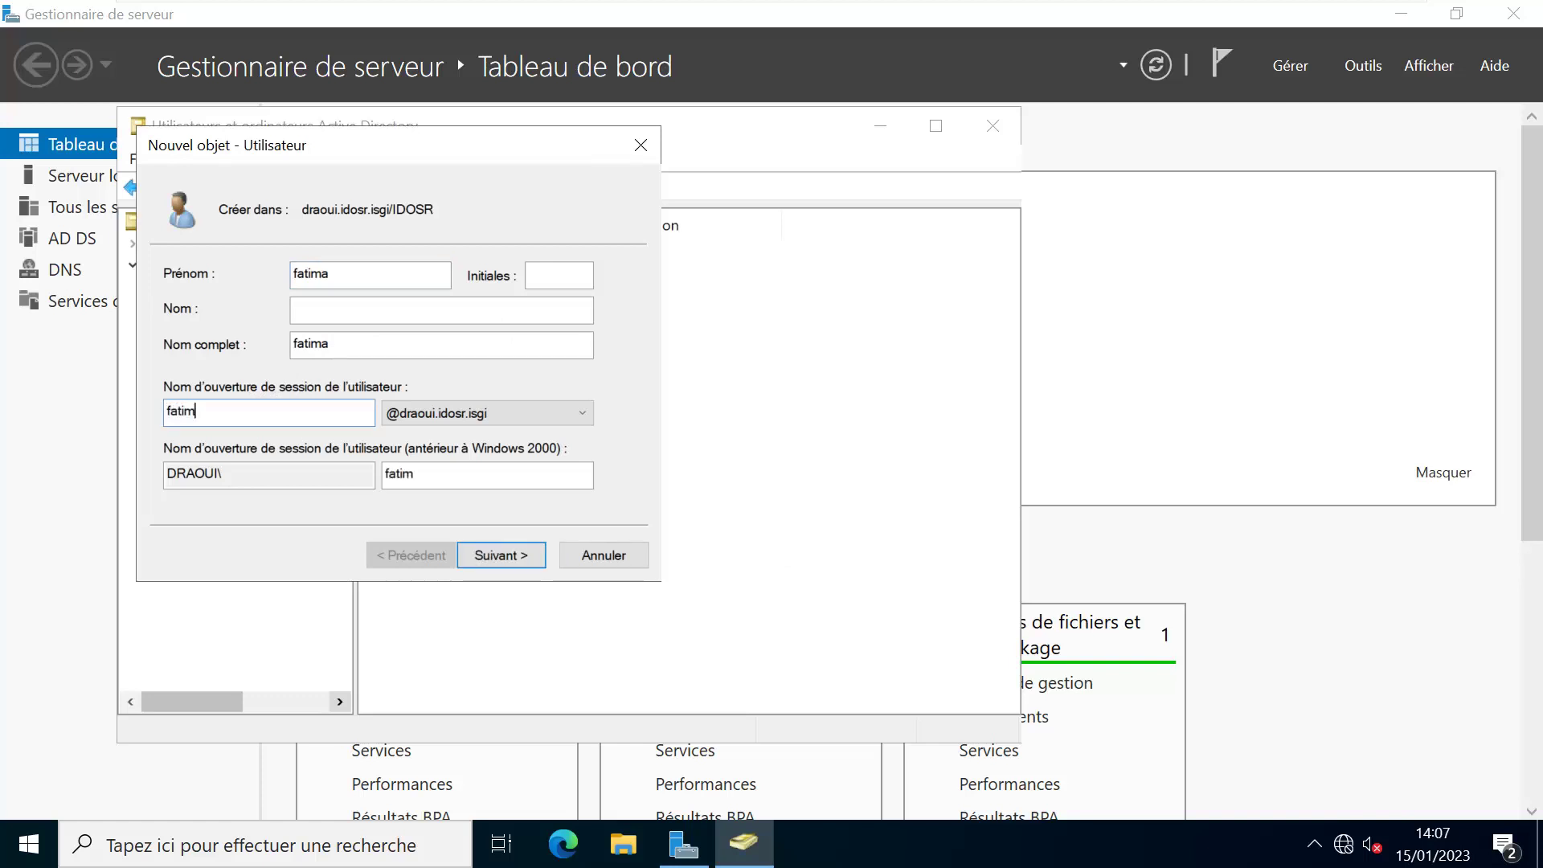
click(505, 556)
Turn off the forced password change for the second user, enter and confirm the account password, and finish creating the account
click(316, 352)
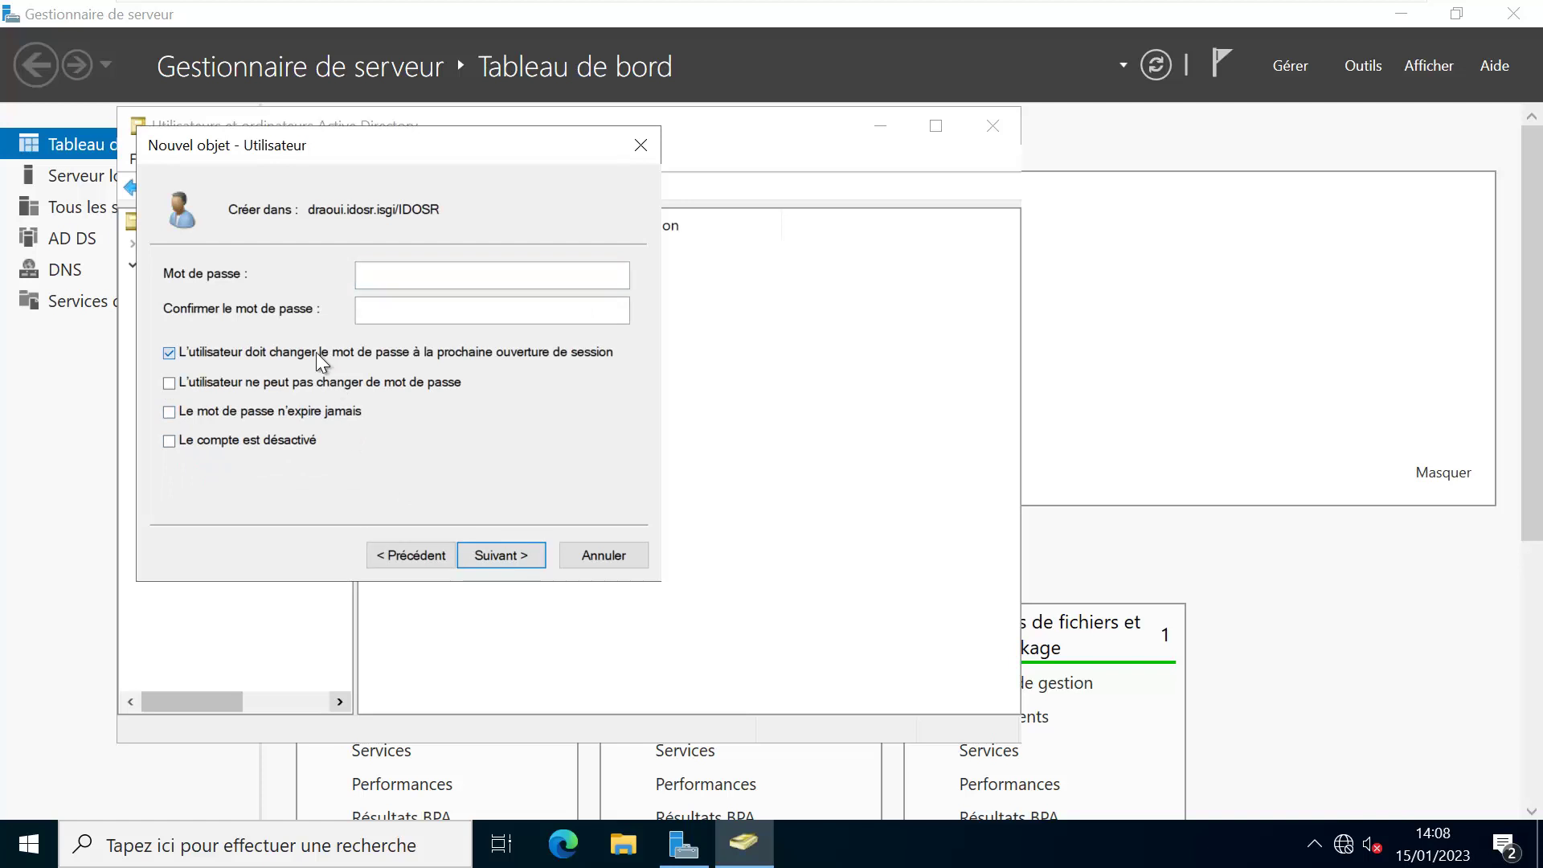
click(427, 279)
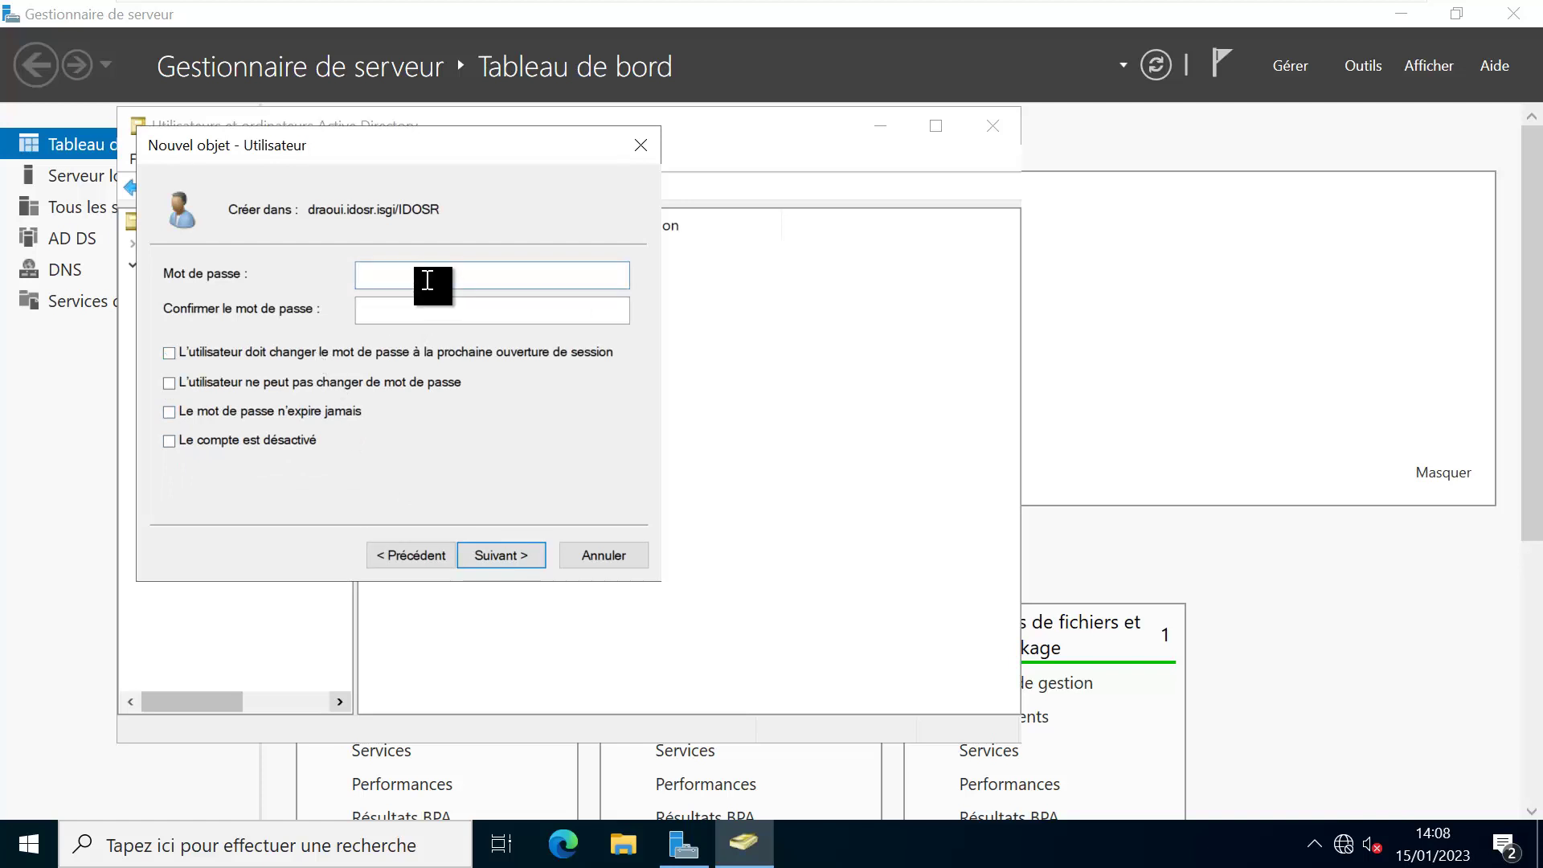
text(********)
click(432, 304)
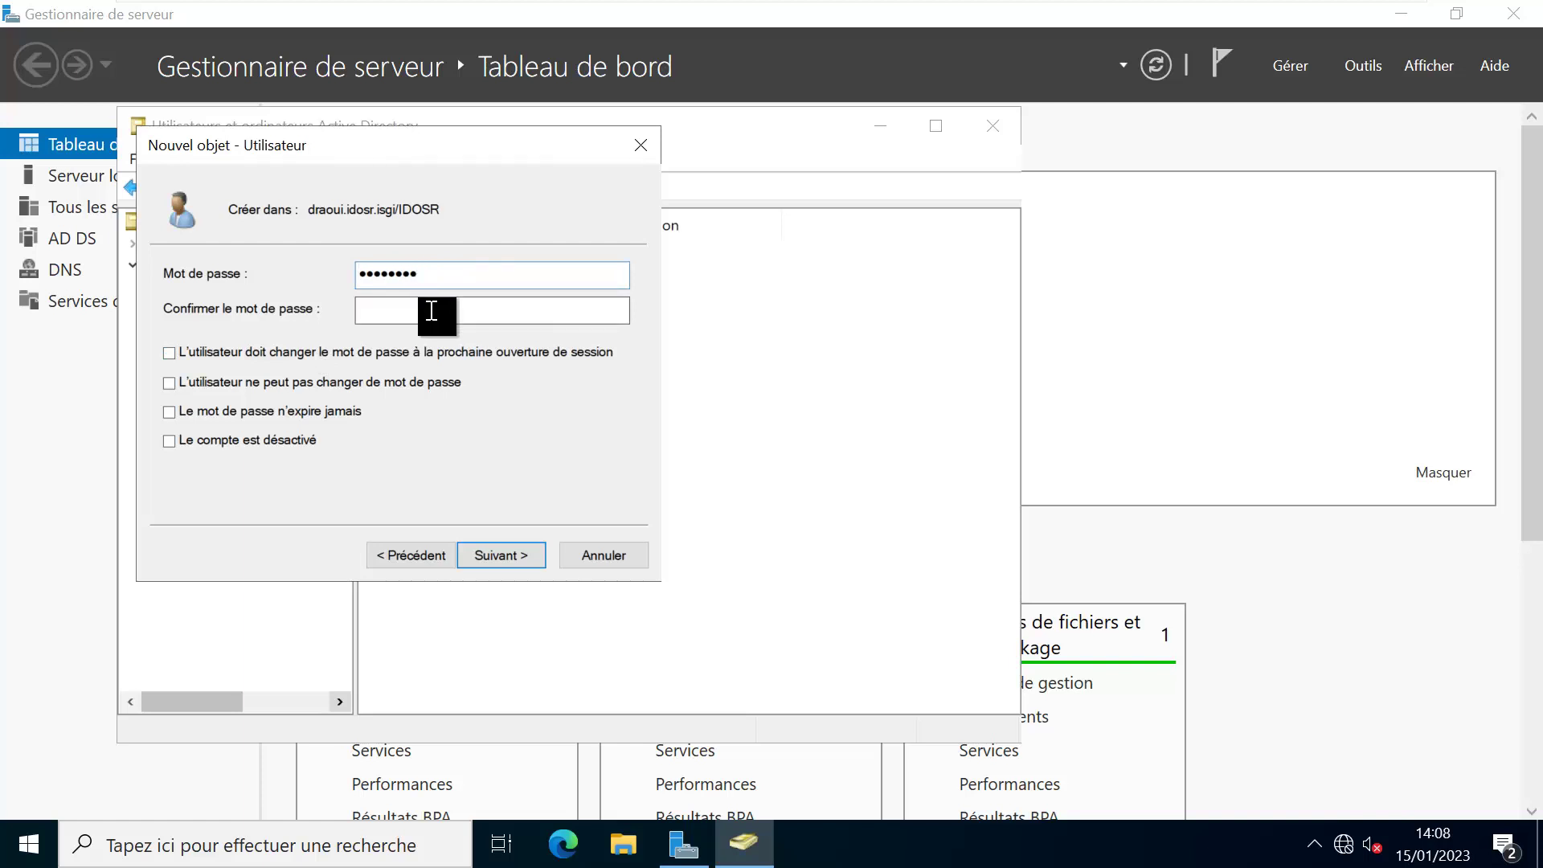
text(*****)
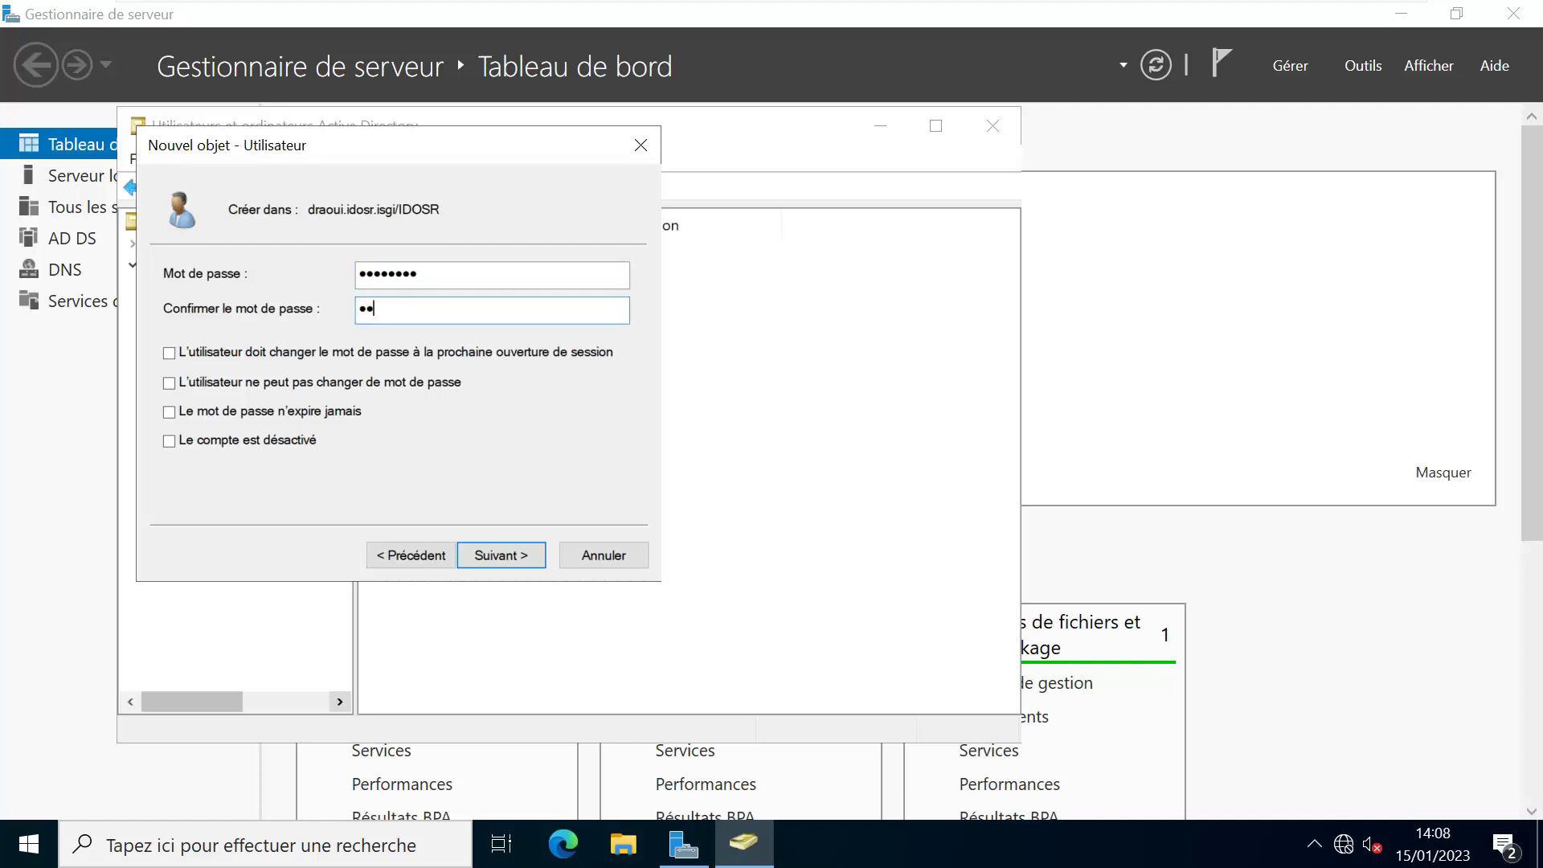
text(***)
click(510, 554)
click(510, 556)
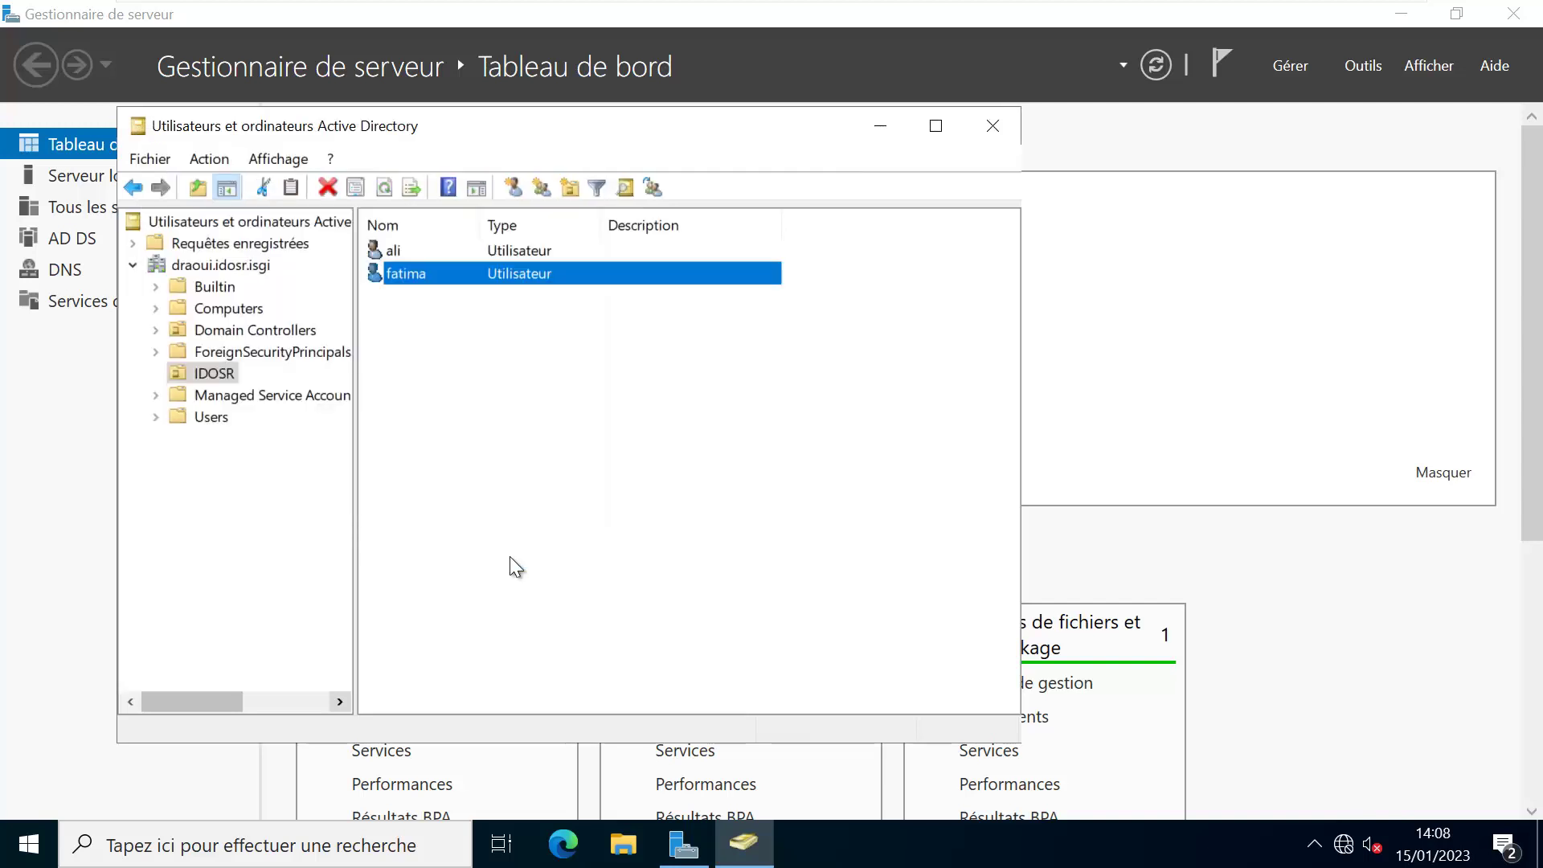
Create a group named groupeGlobale in the IDOSR unit with global scope and security type
right_click(463, 387)
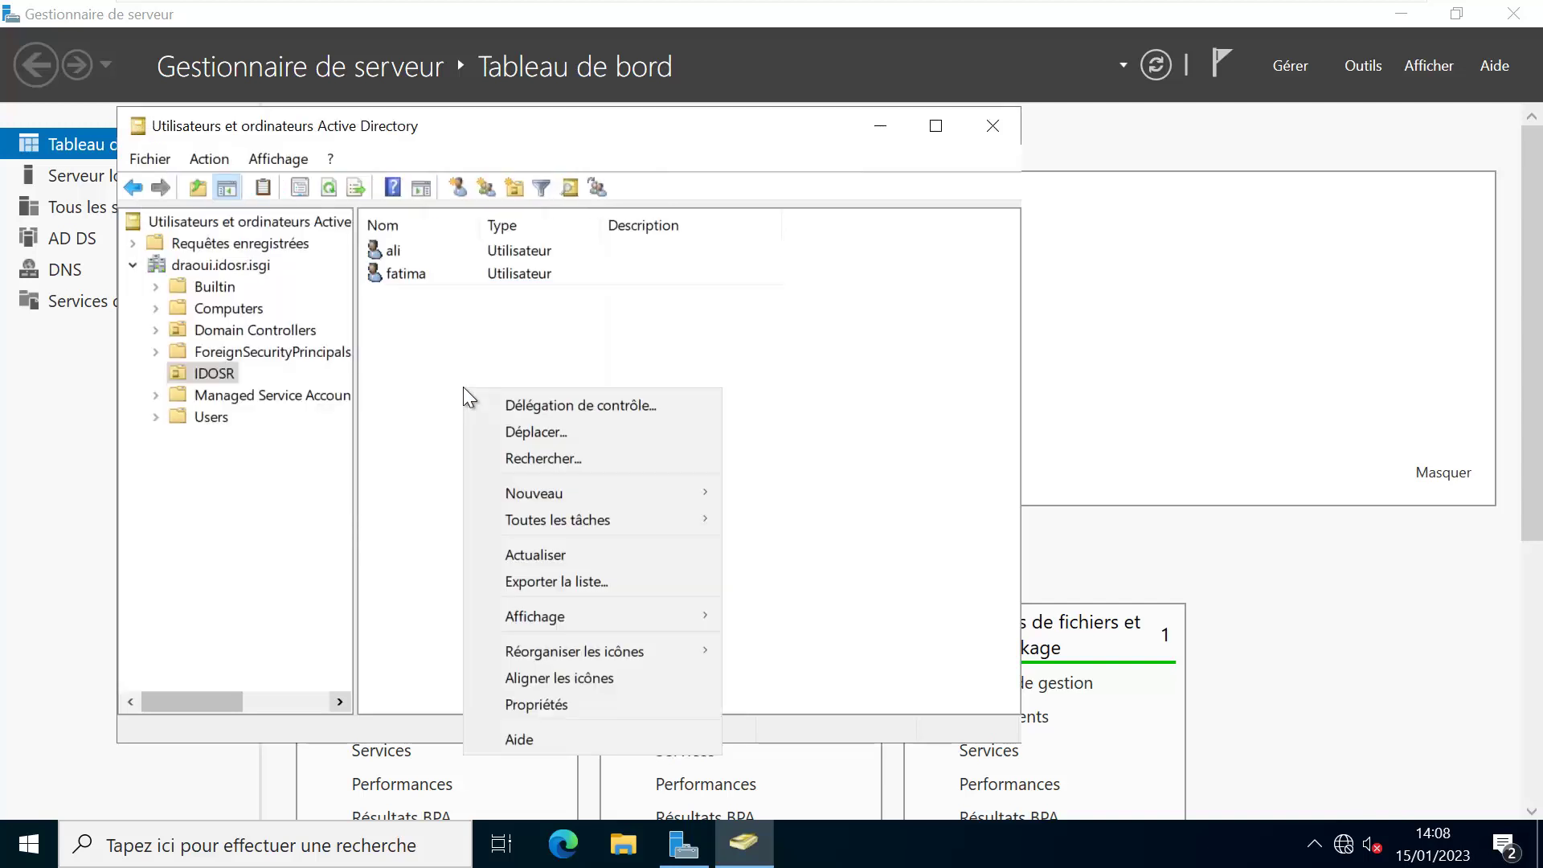
mouse_move(694, 494)
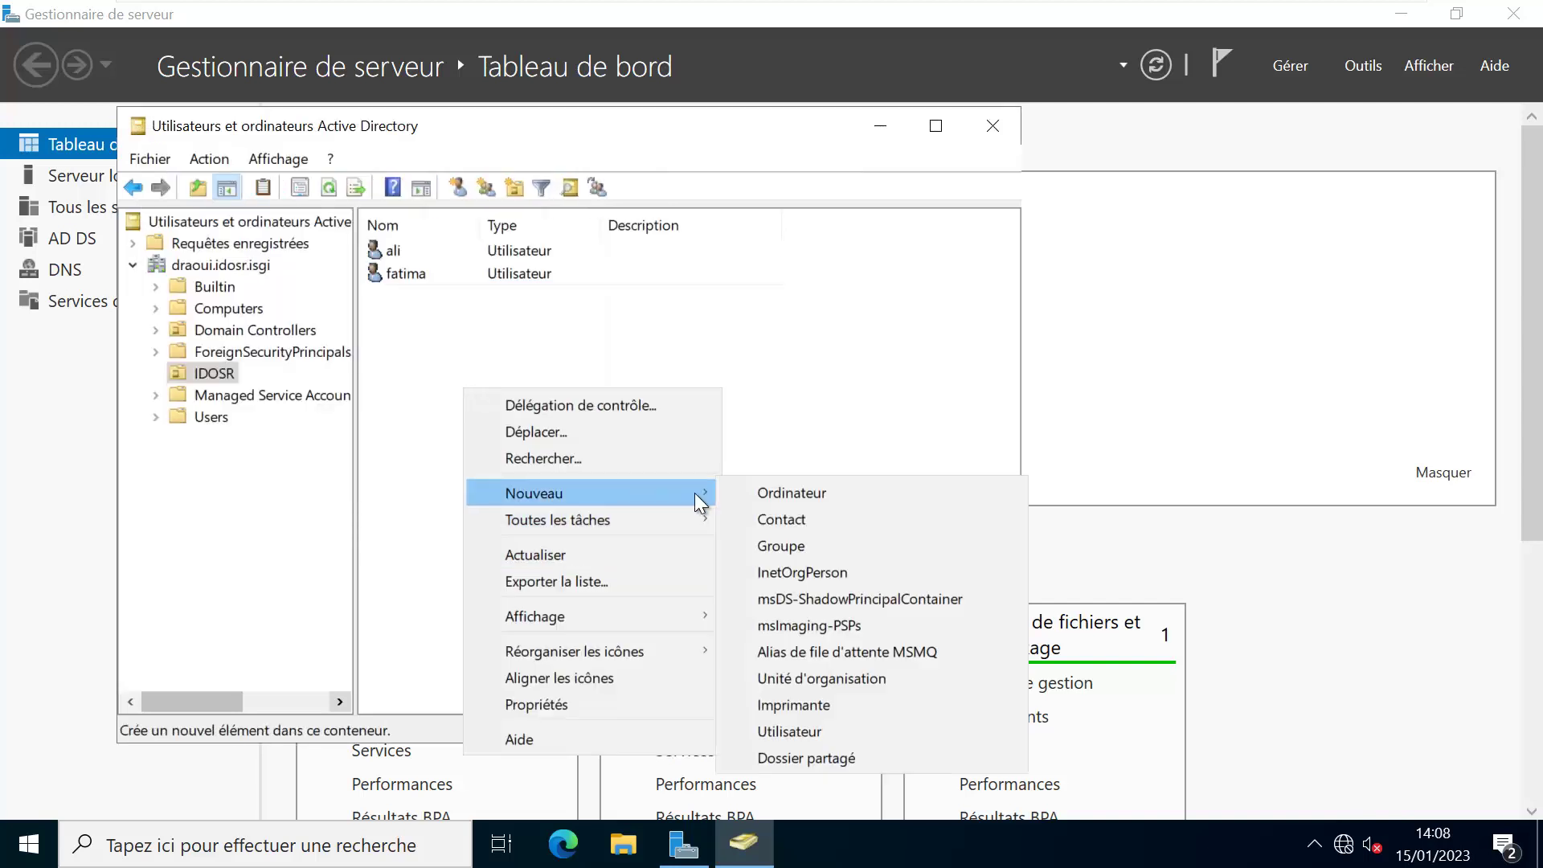
click(792, 542)
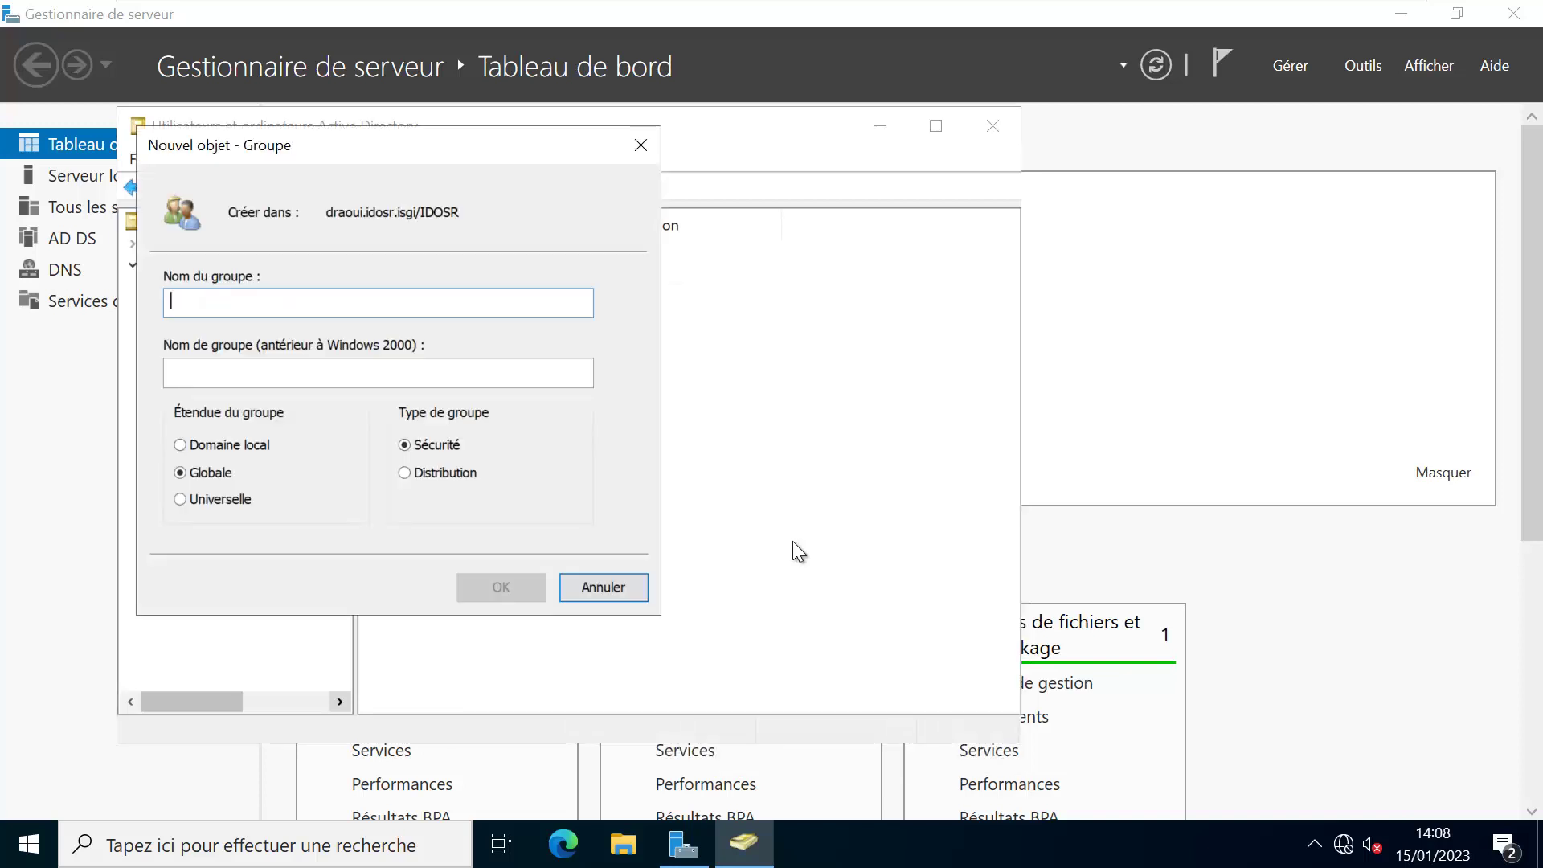
text(grou)
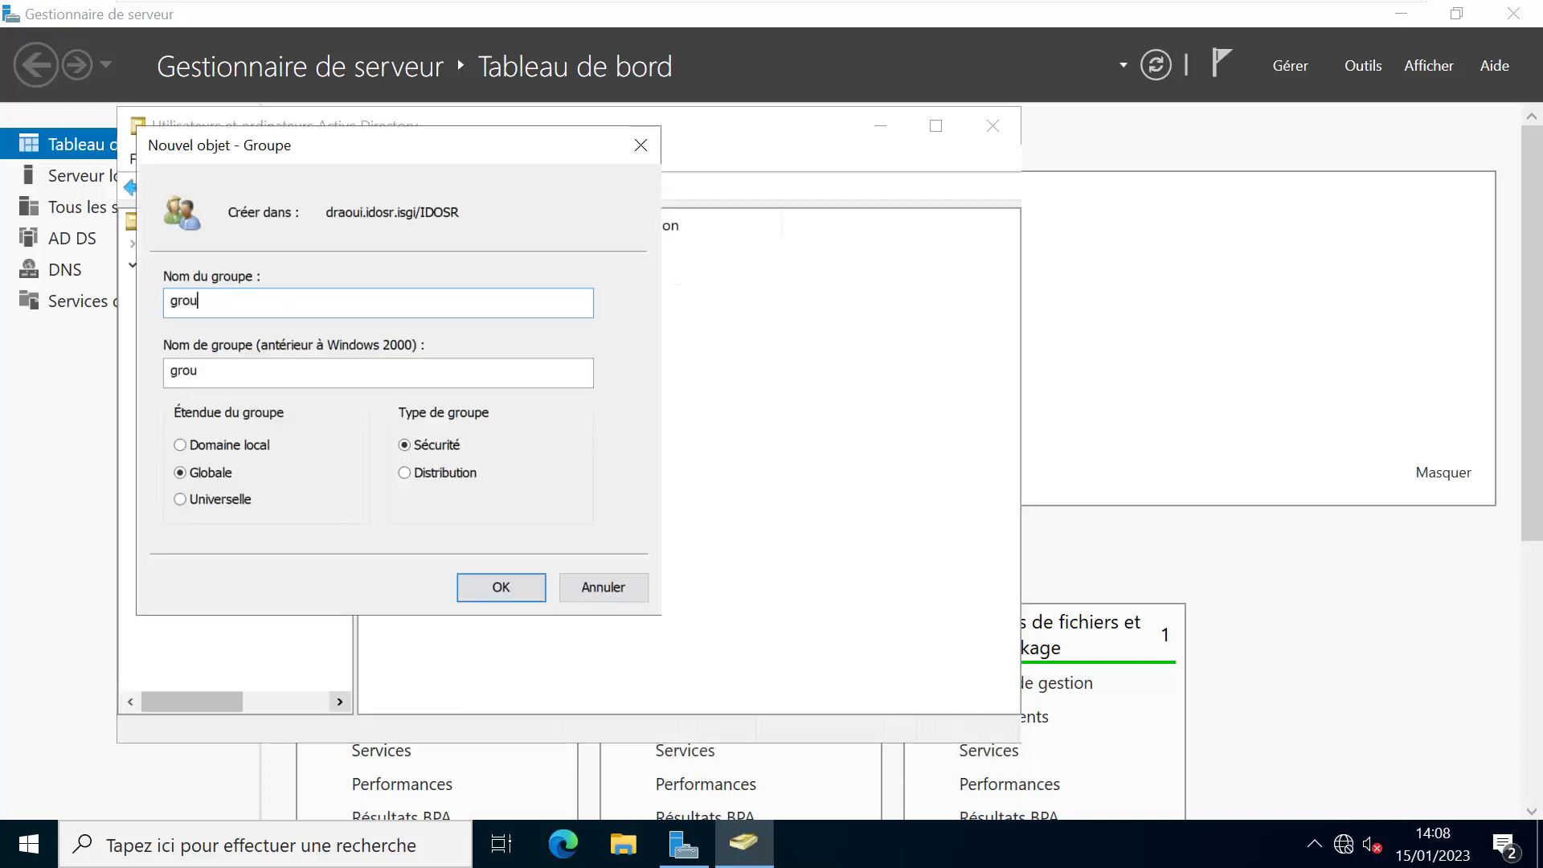
text(peGlobale)
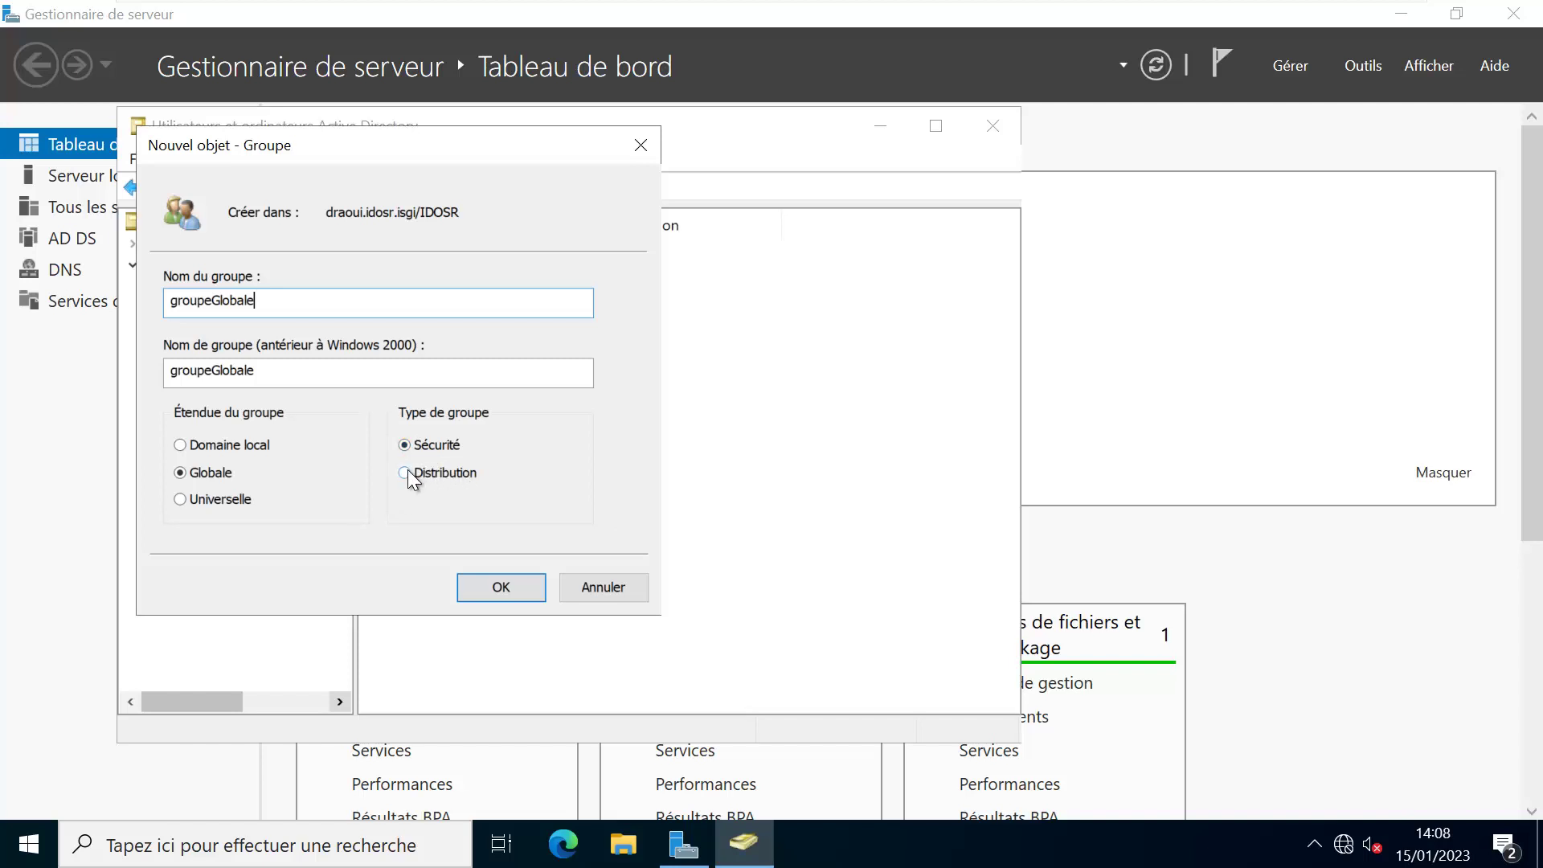
click(510, 582)
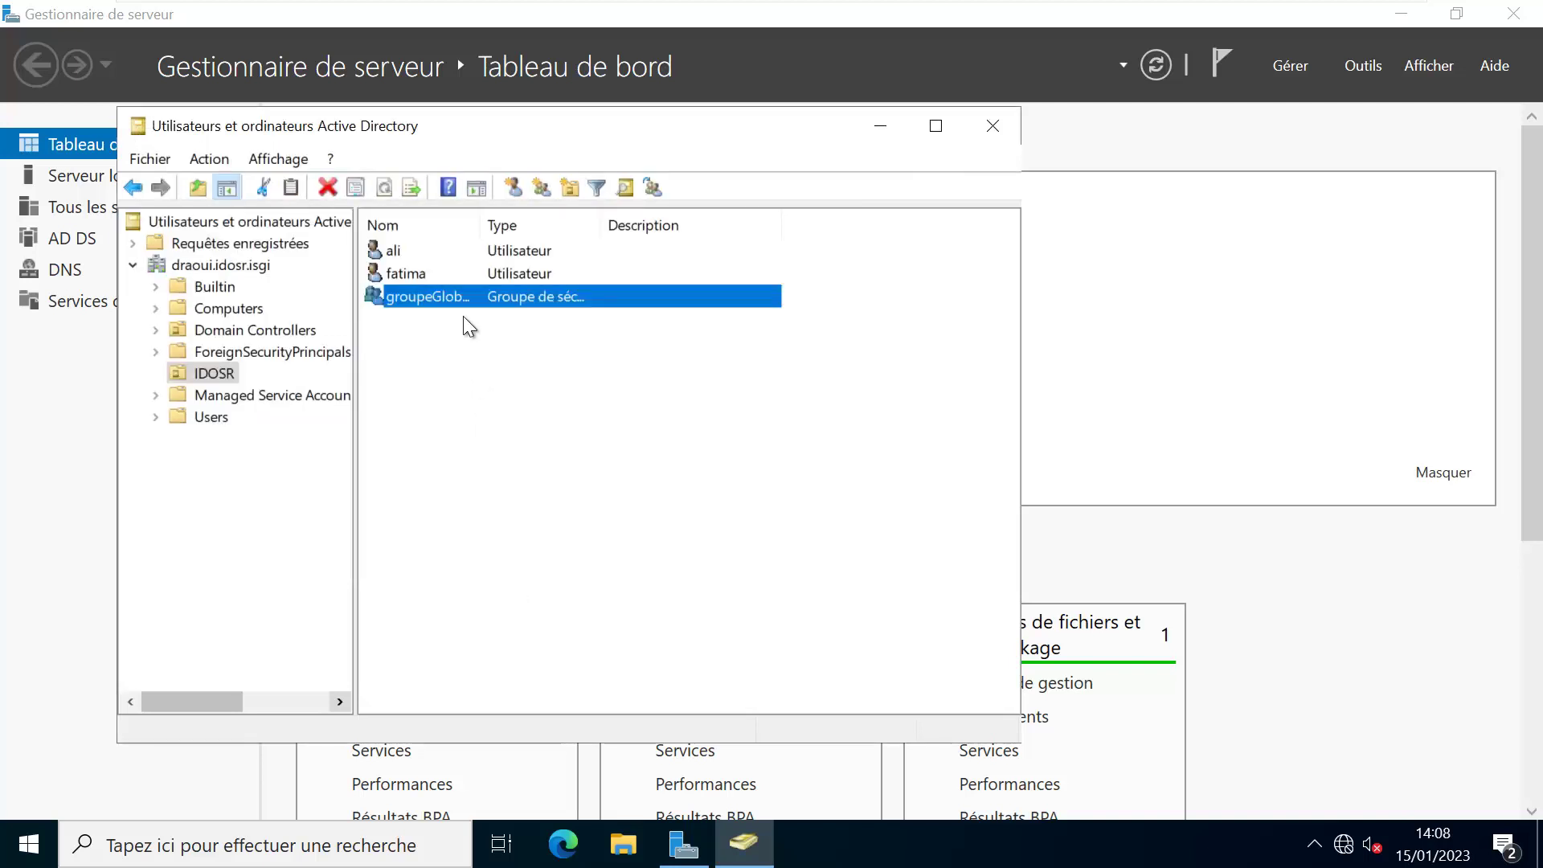
Add the first user as a member of groupeGlobale, checking the name against the directory
double_click(455, 299)
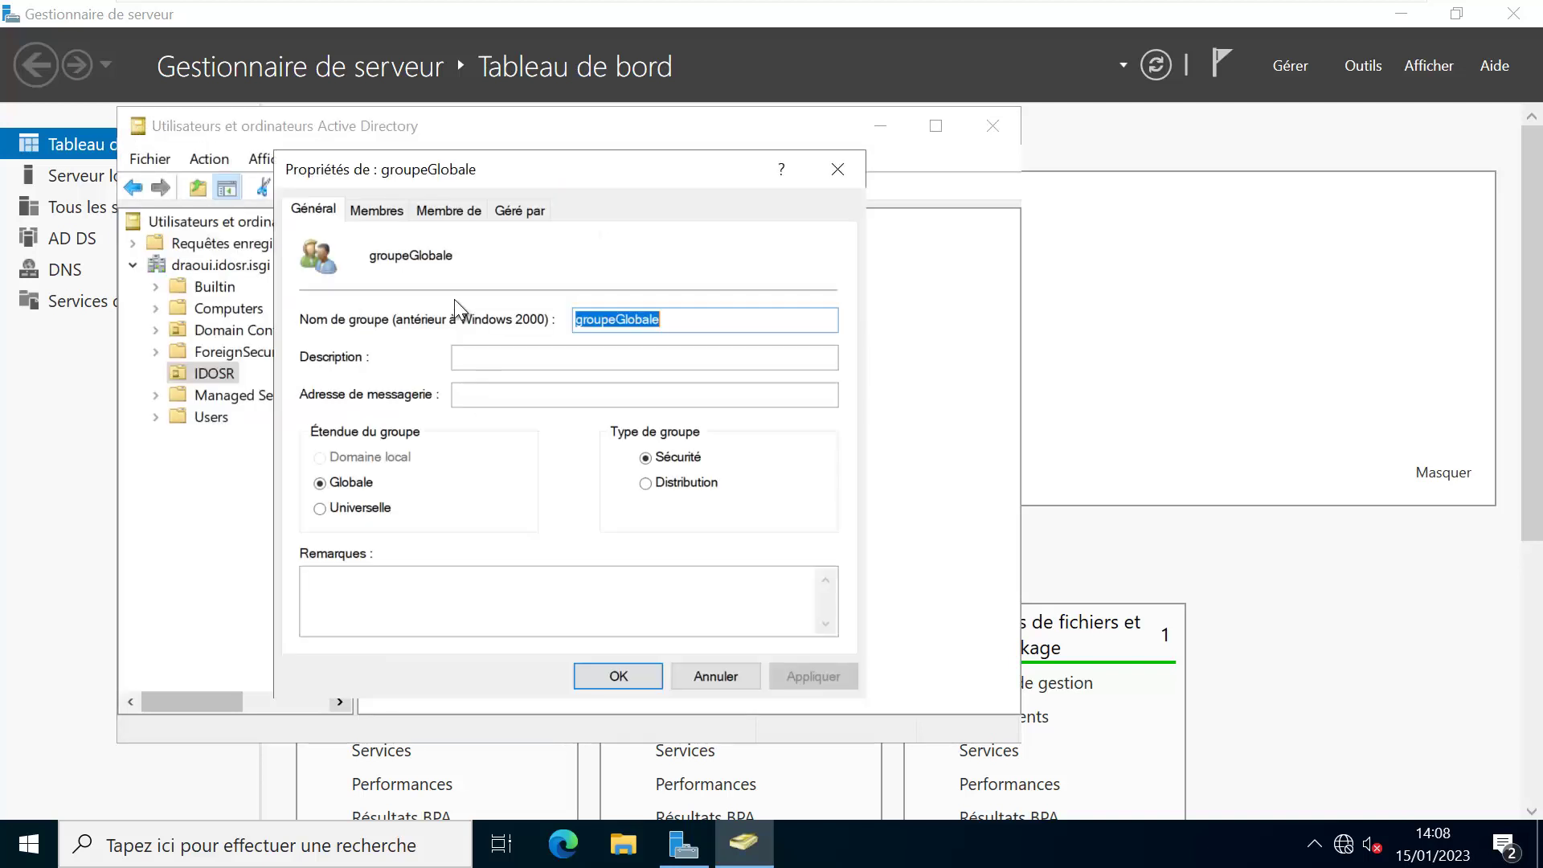
click(395, 213)
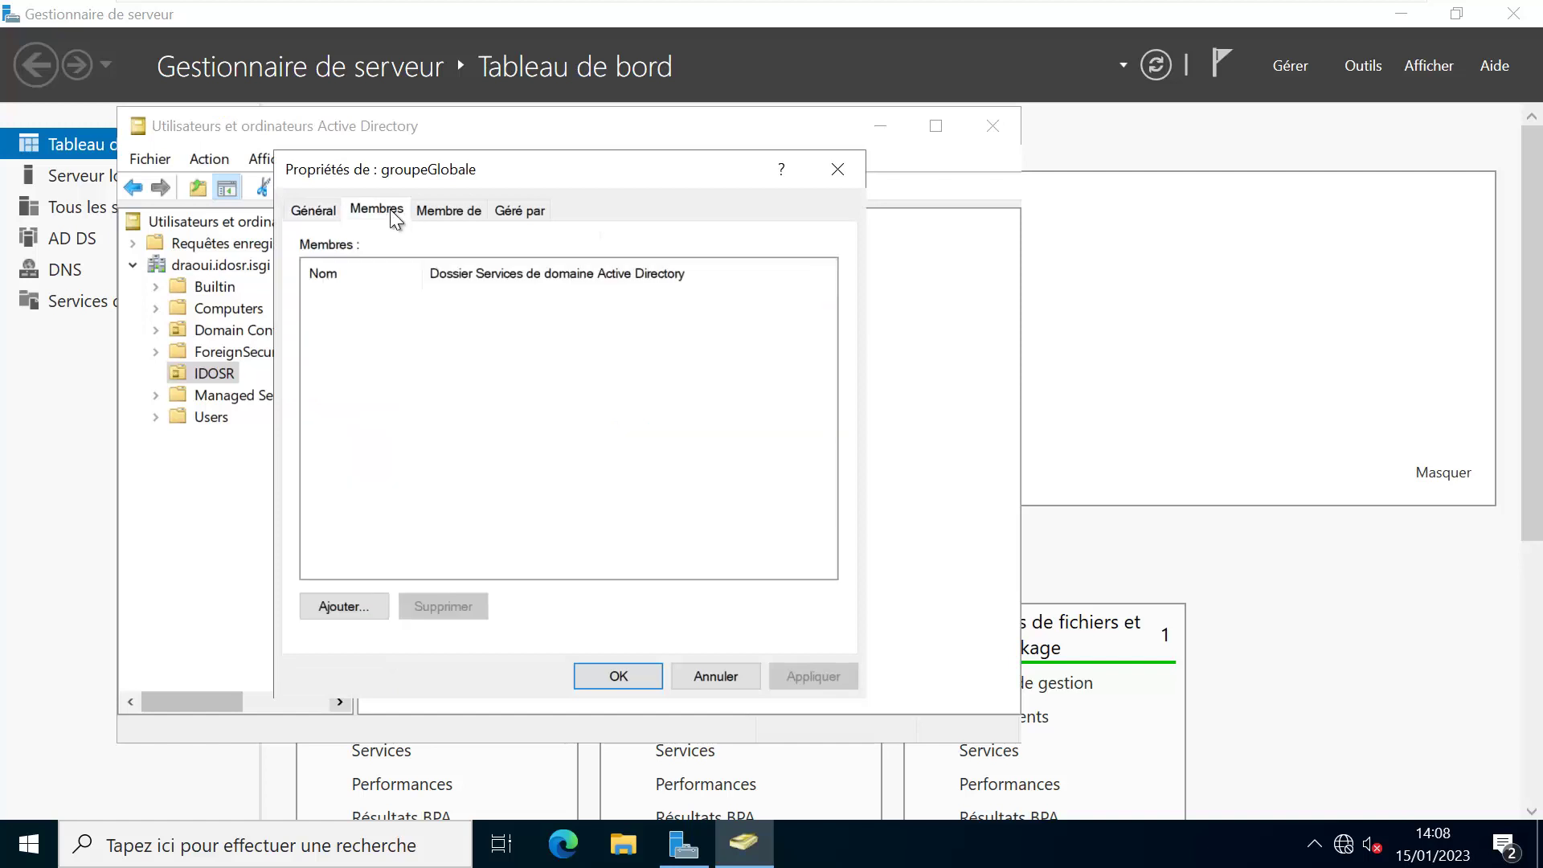
click(359, 601)
text(ali)
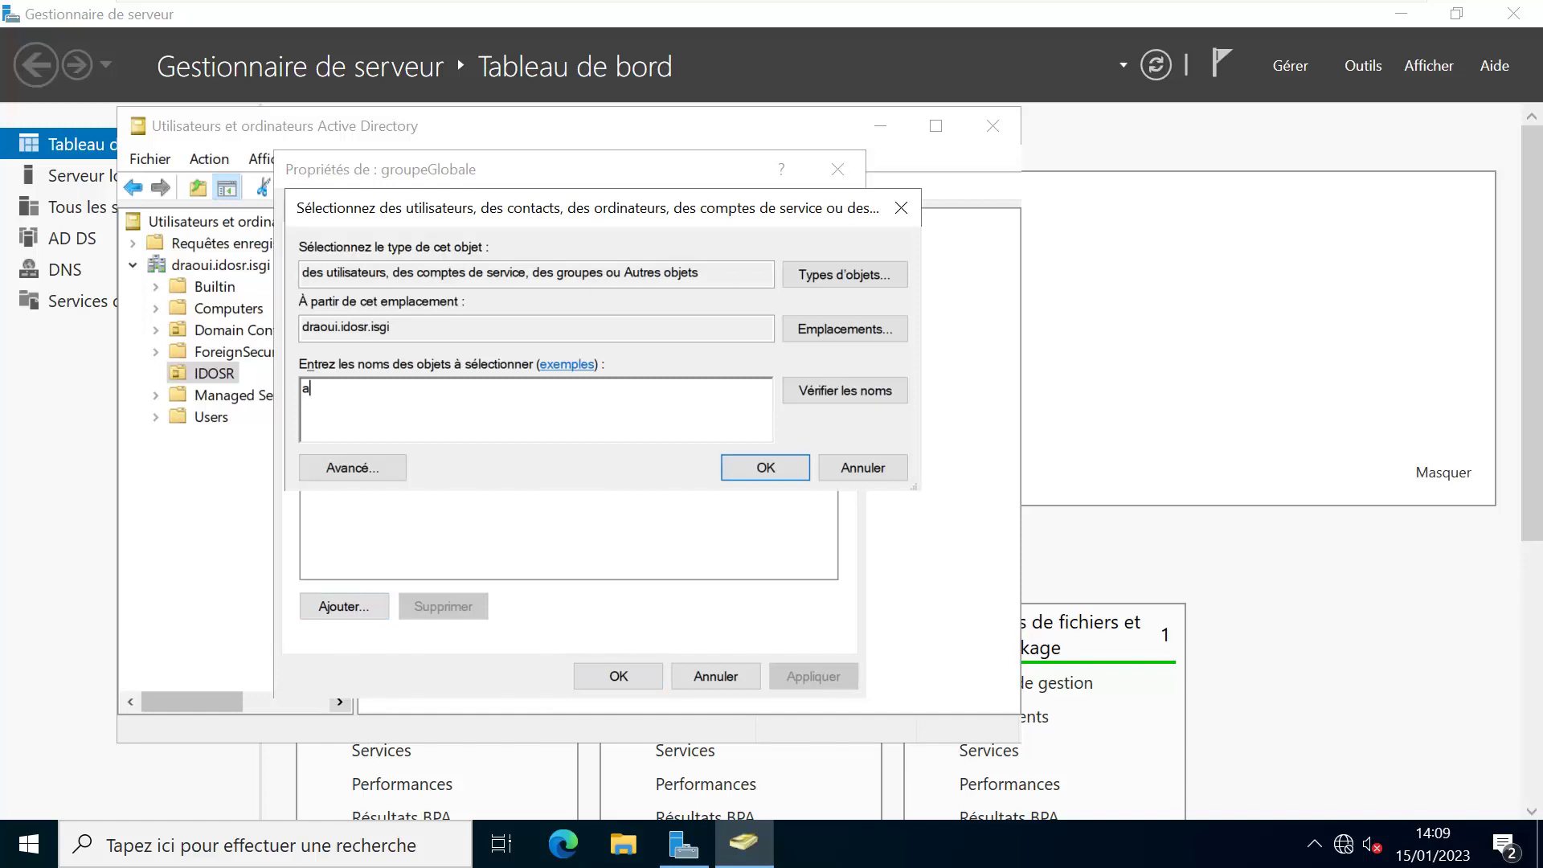
click(856, 386)
click(758, 468)
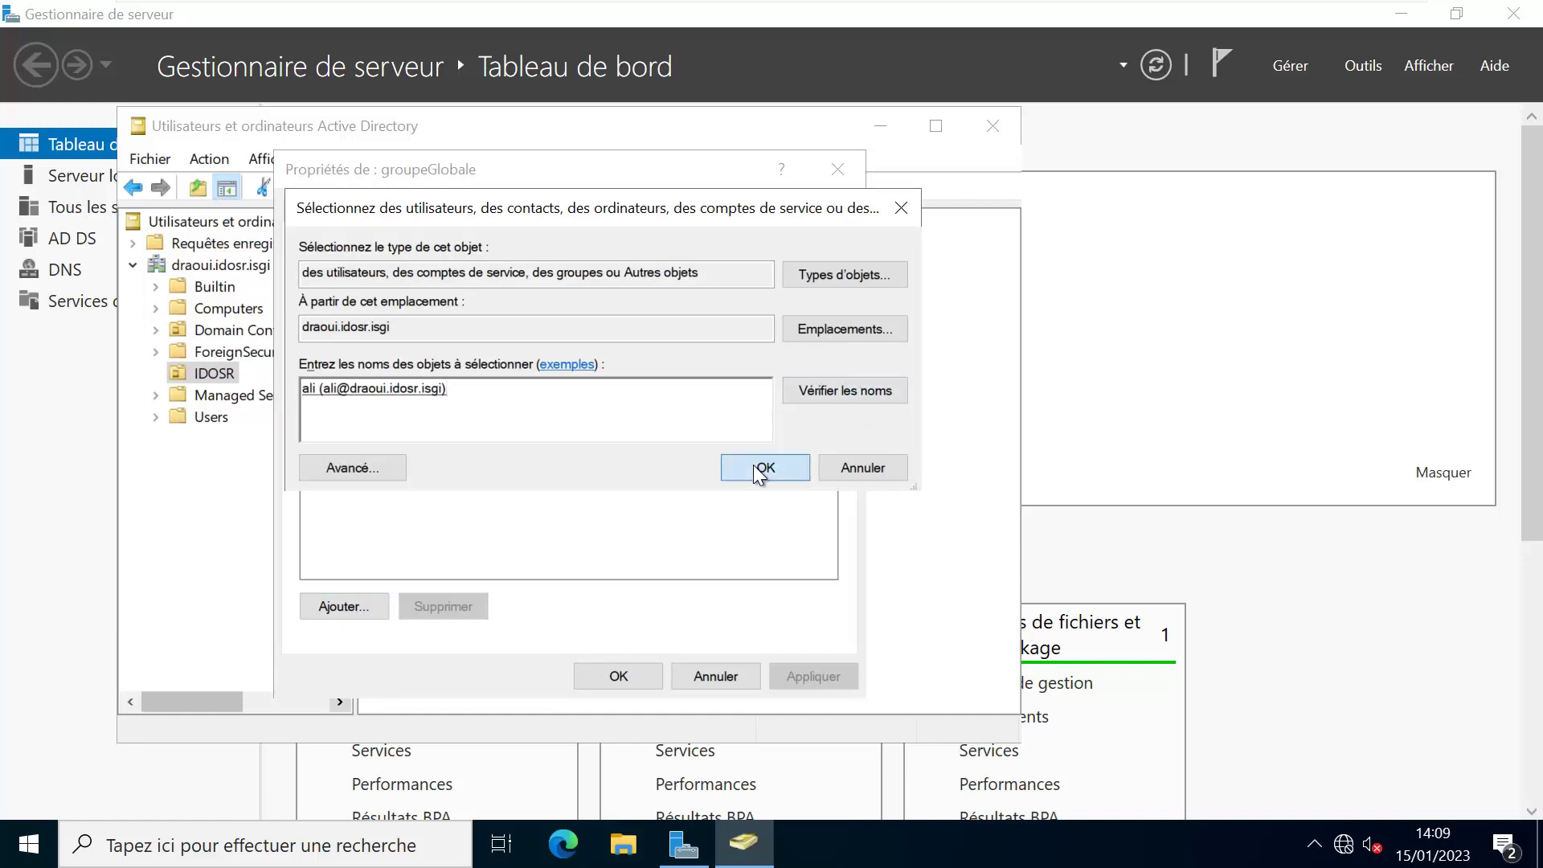
Add the second user as a member of groupeGlobale, checking the name against the directory, and save the group's properties
click(363, 606)
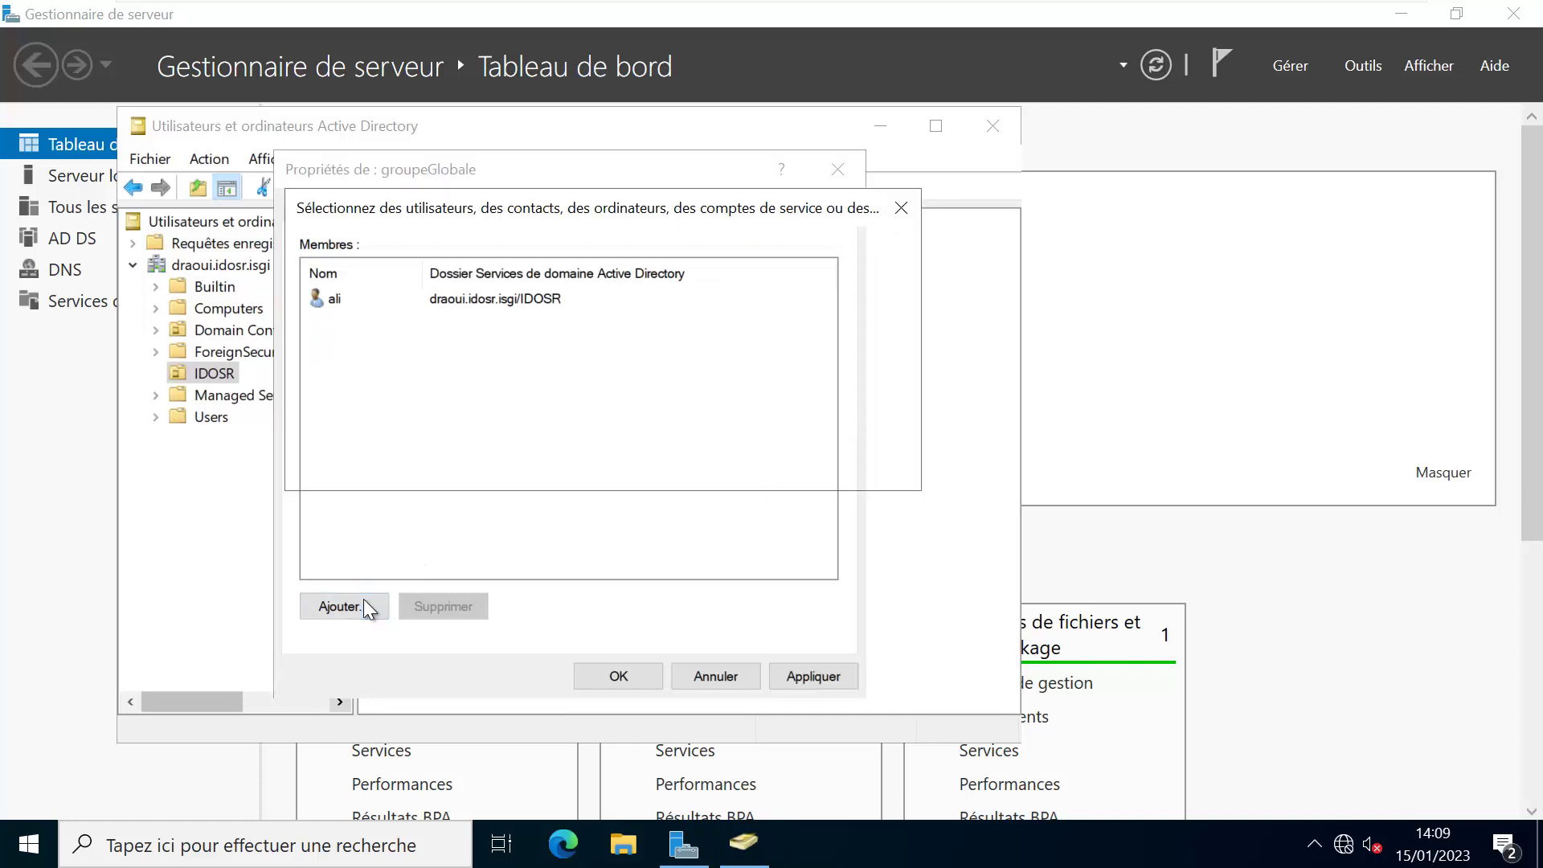
text(fa)
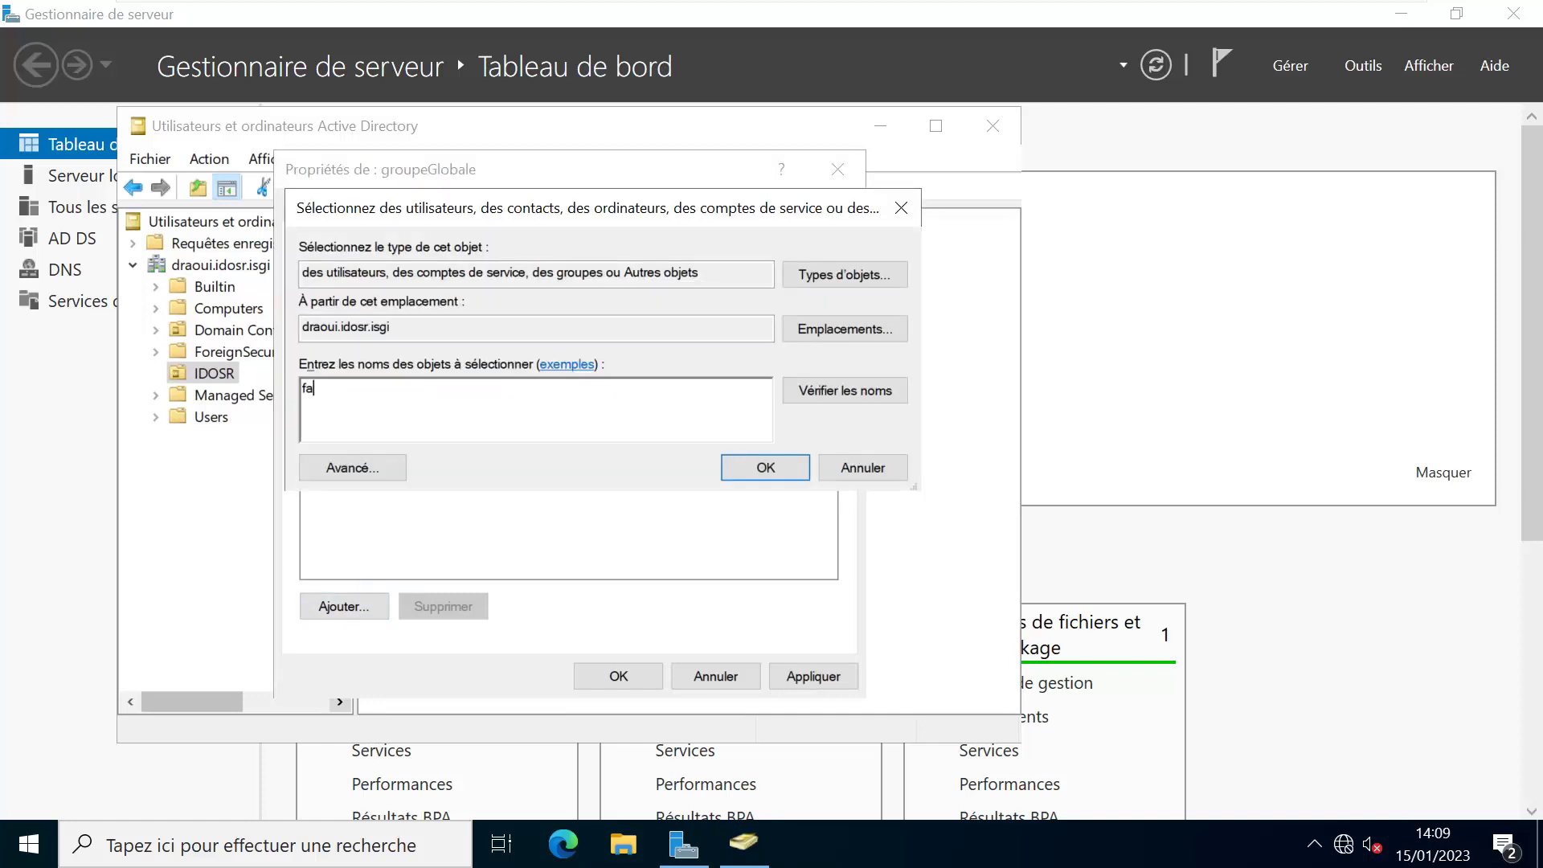
text(tima)
click(836, 389)
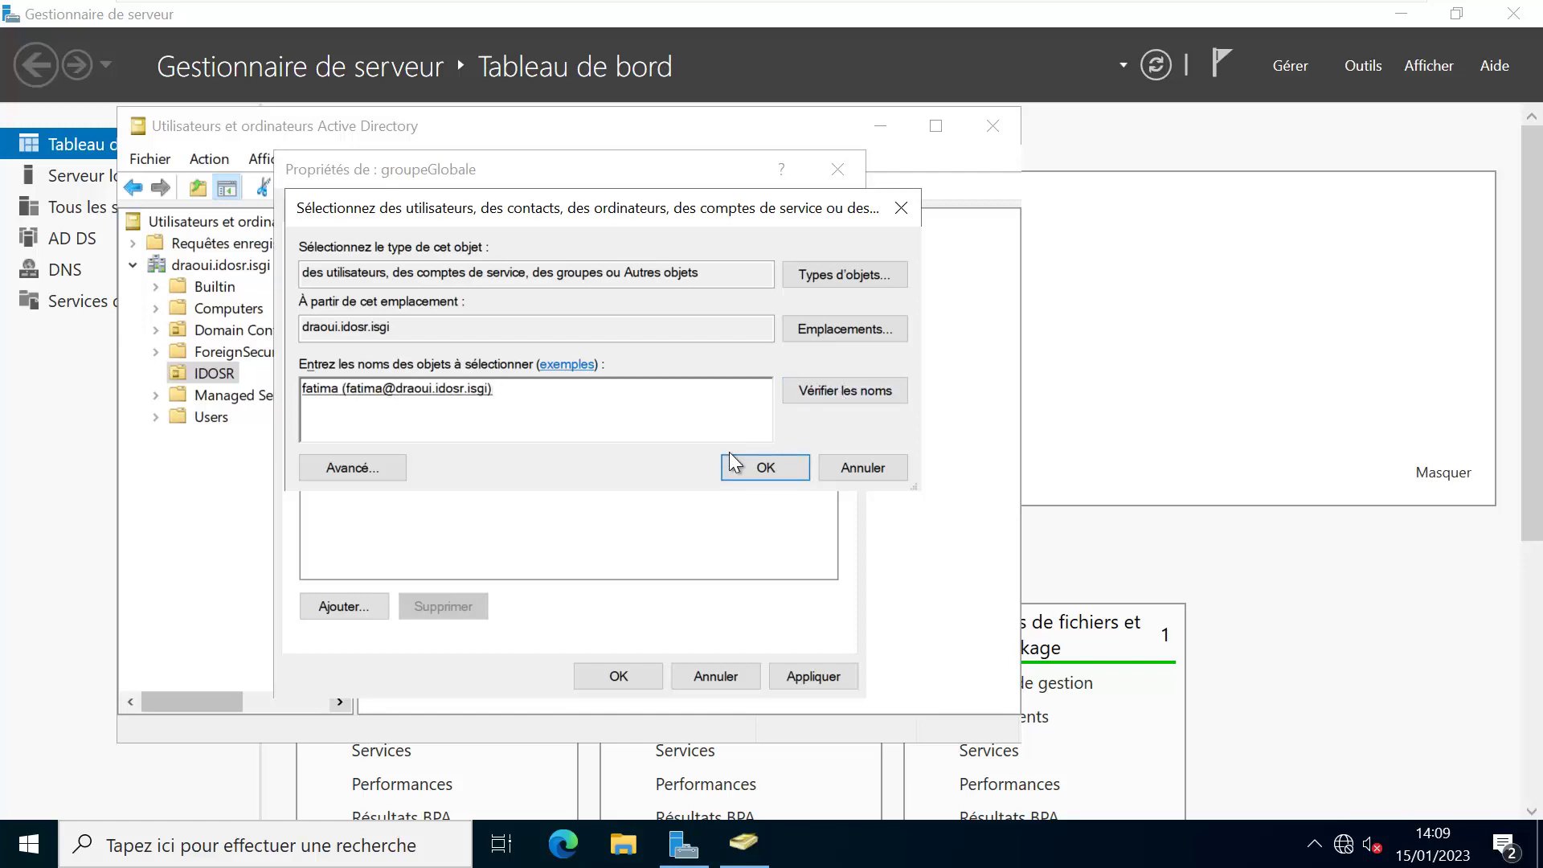
click(752, 466)
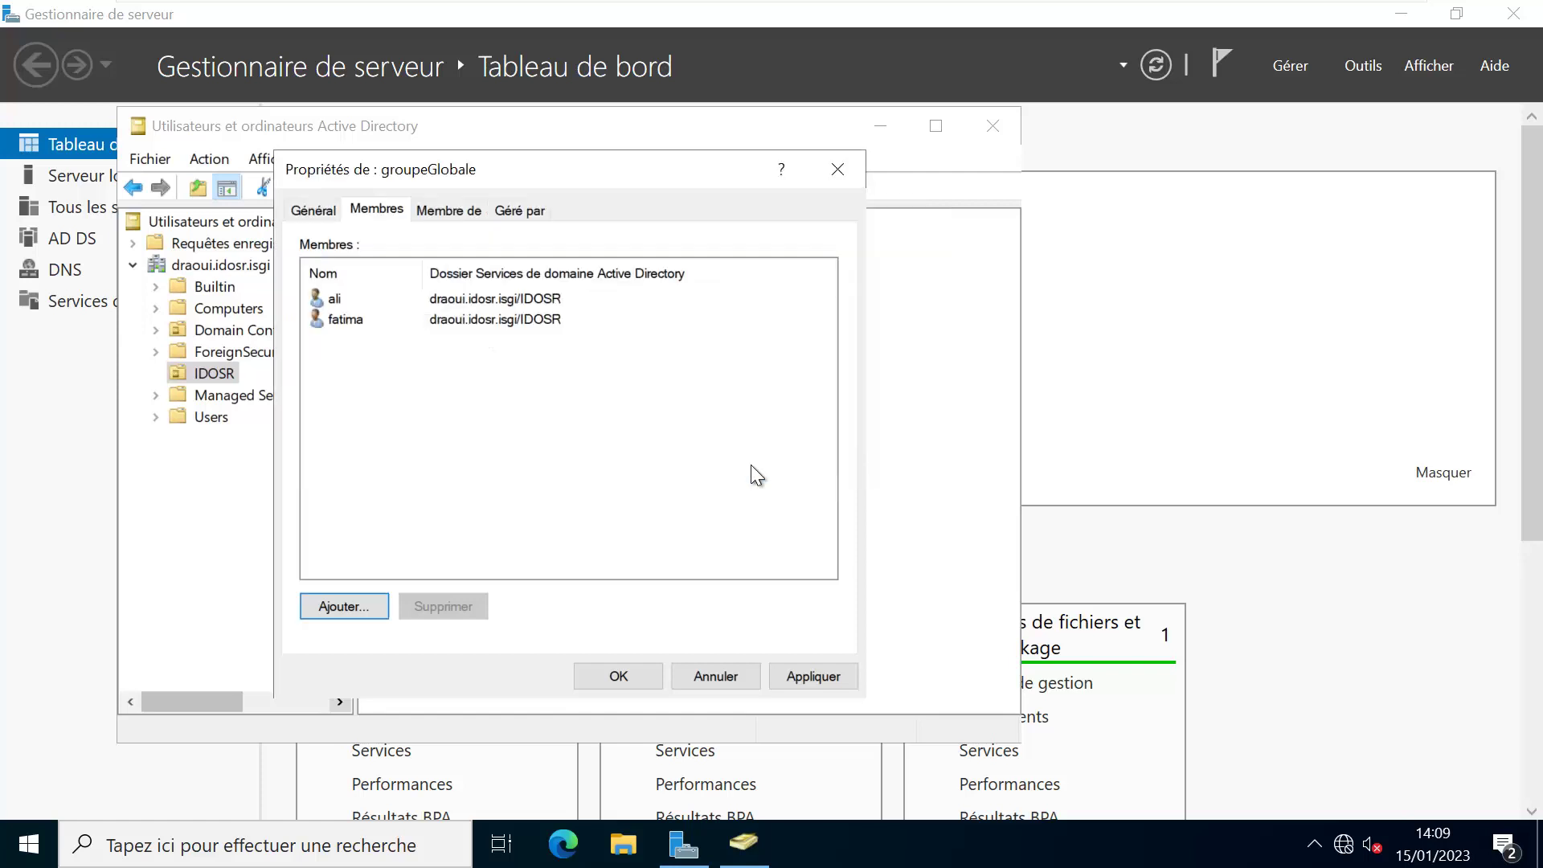
click(635, 674)
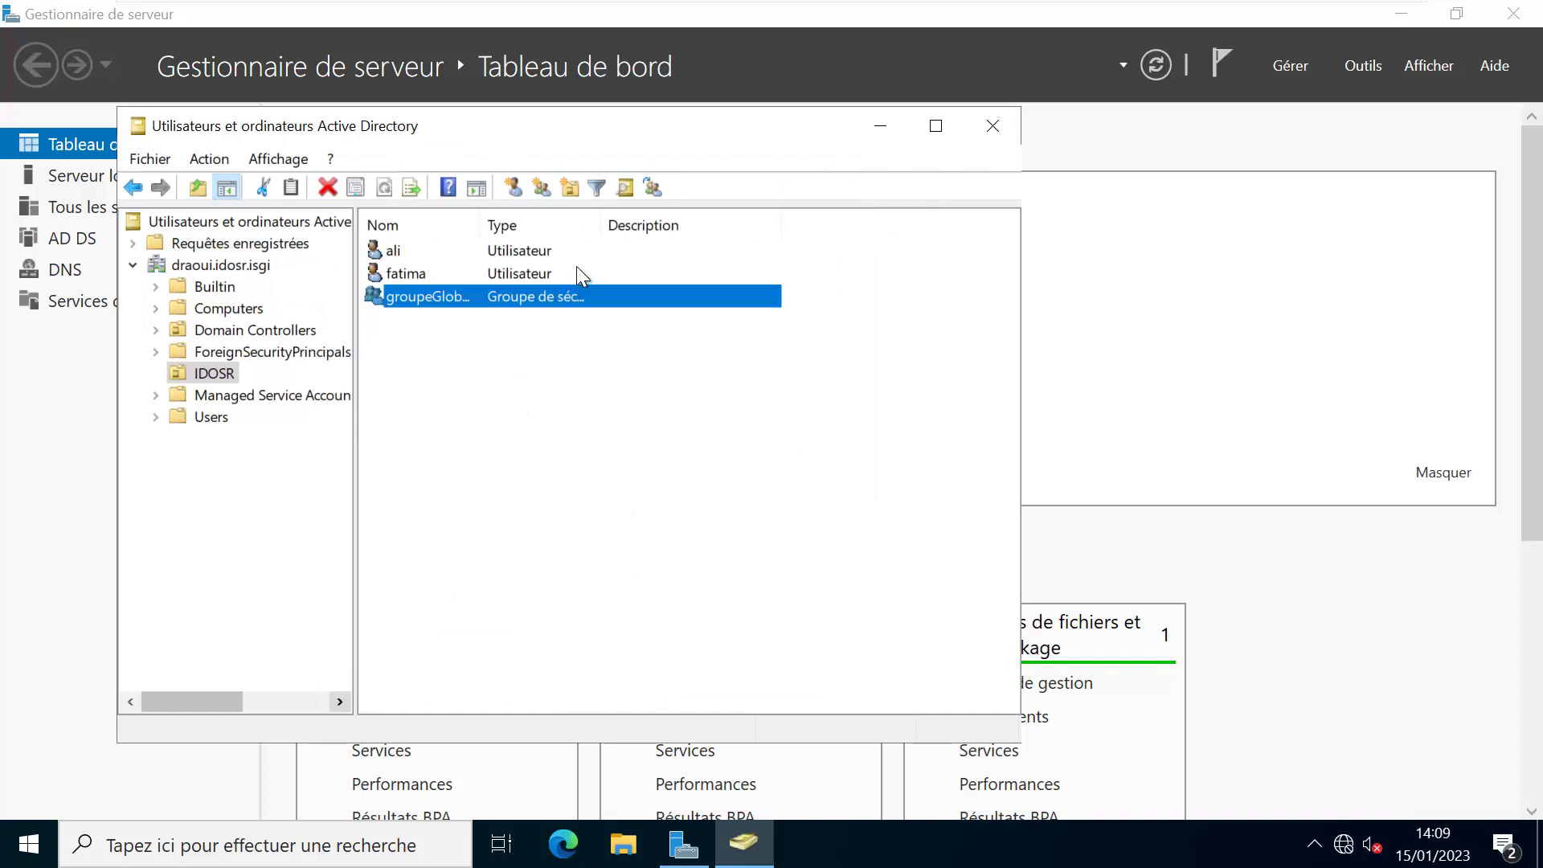
Widen the object type column and review the member list in groupeGlobale's properties
double_click(599, 221)
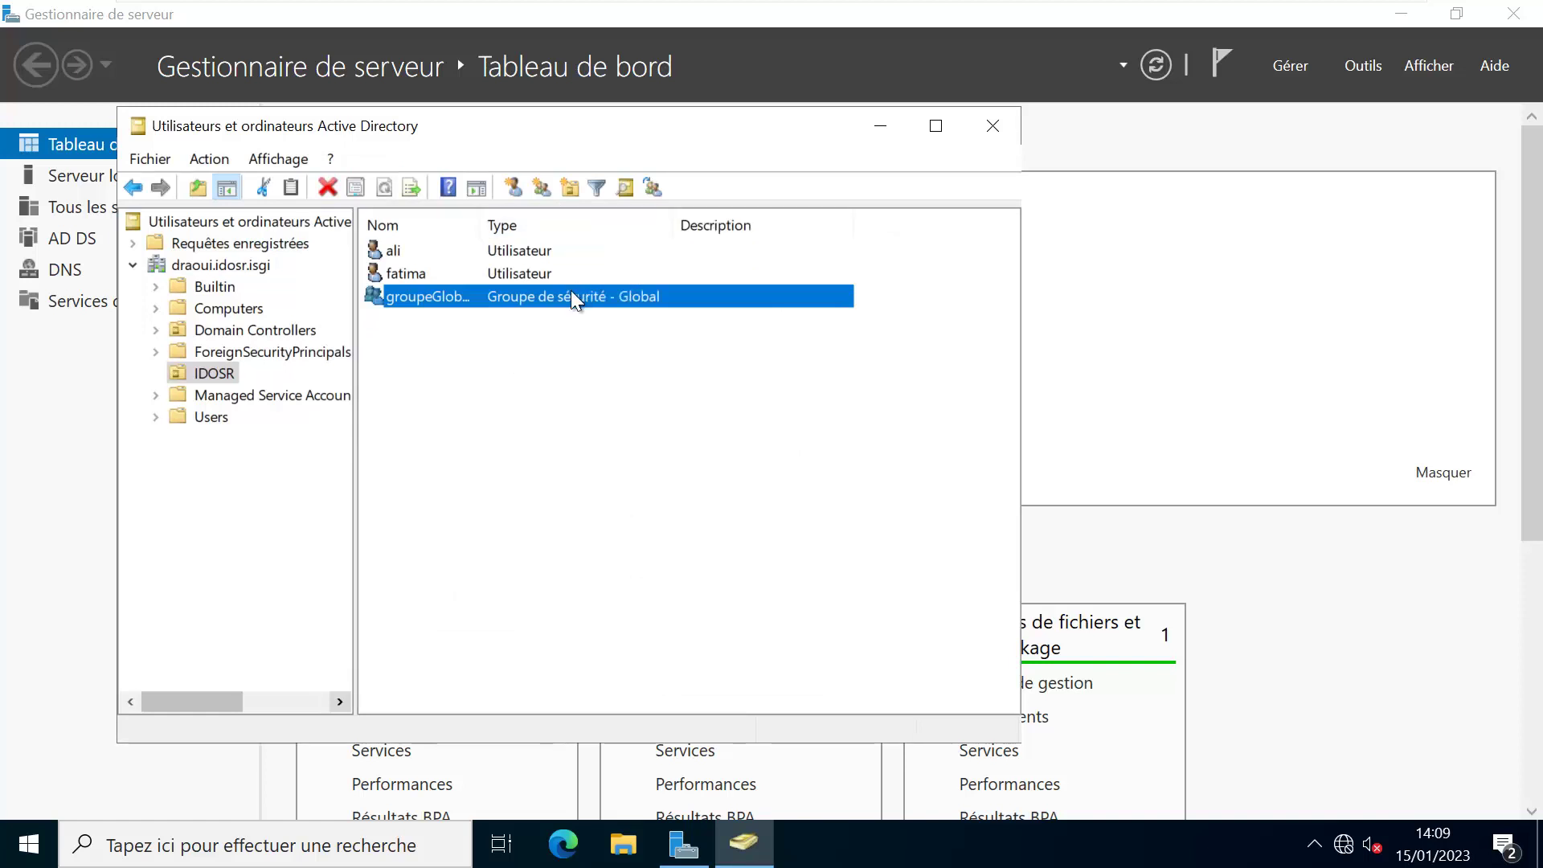
double_click(442, 296)
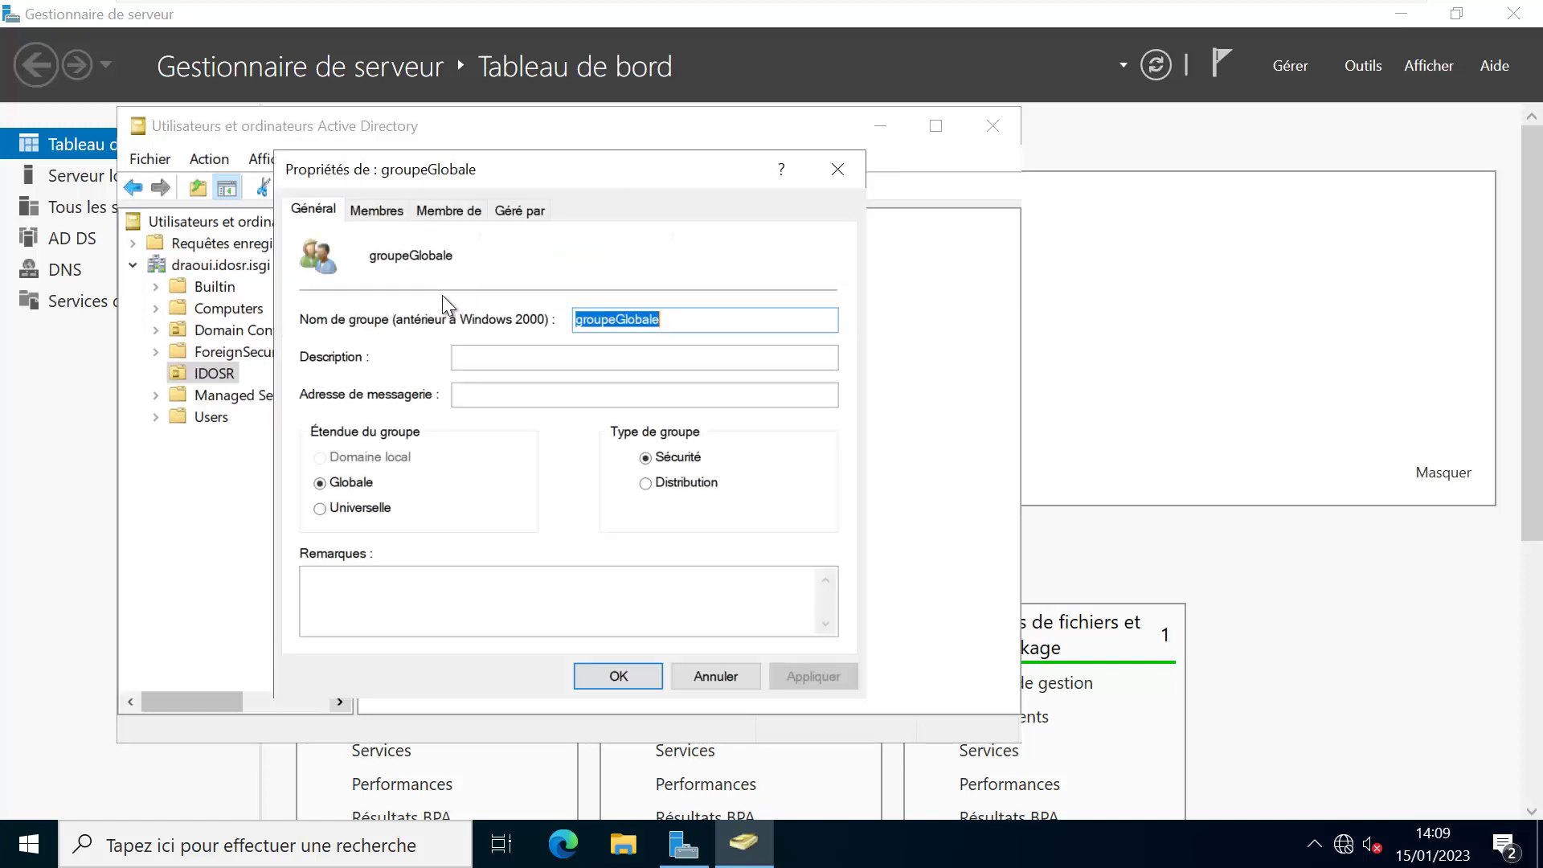
click(377, 210)
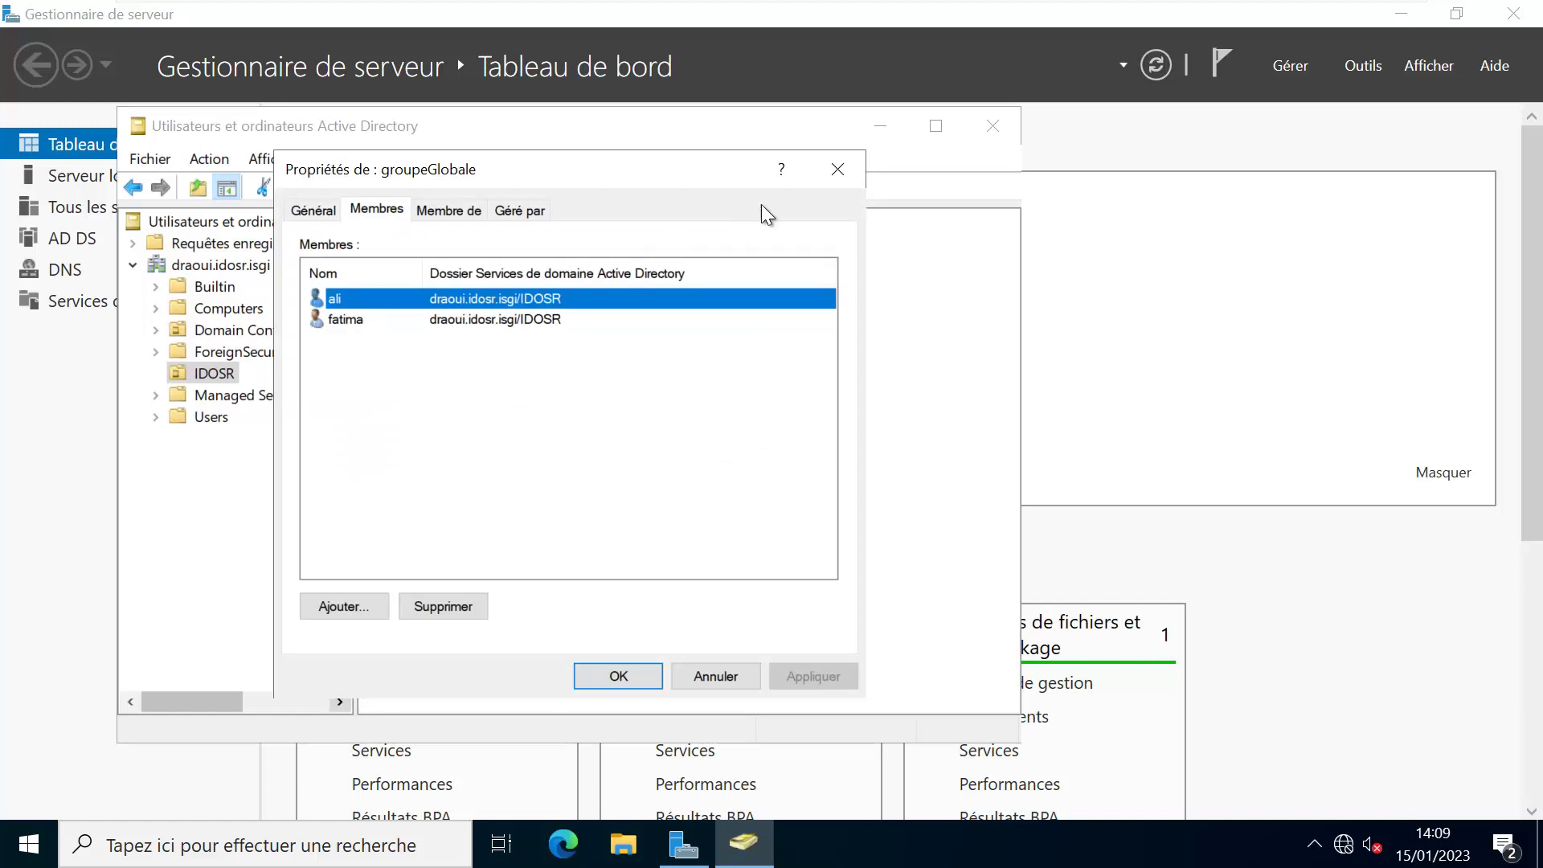
click(844, 177)
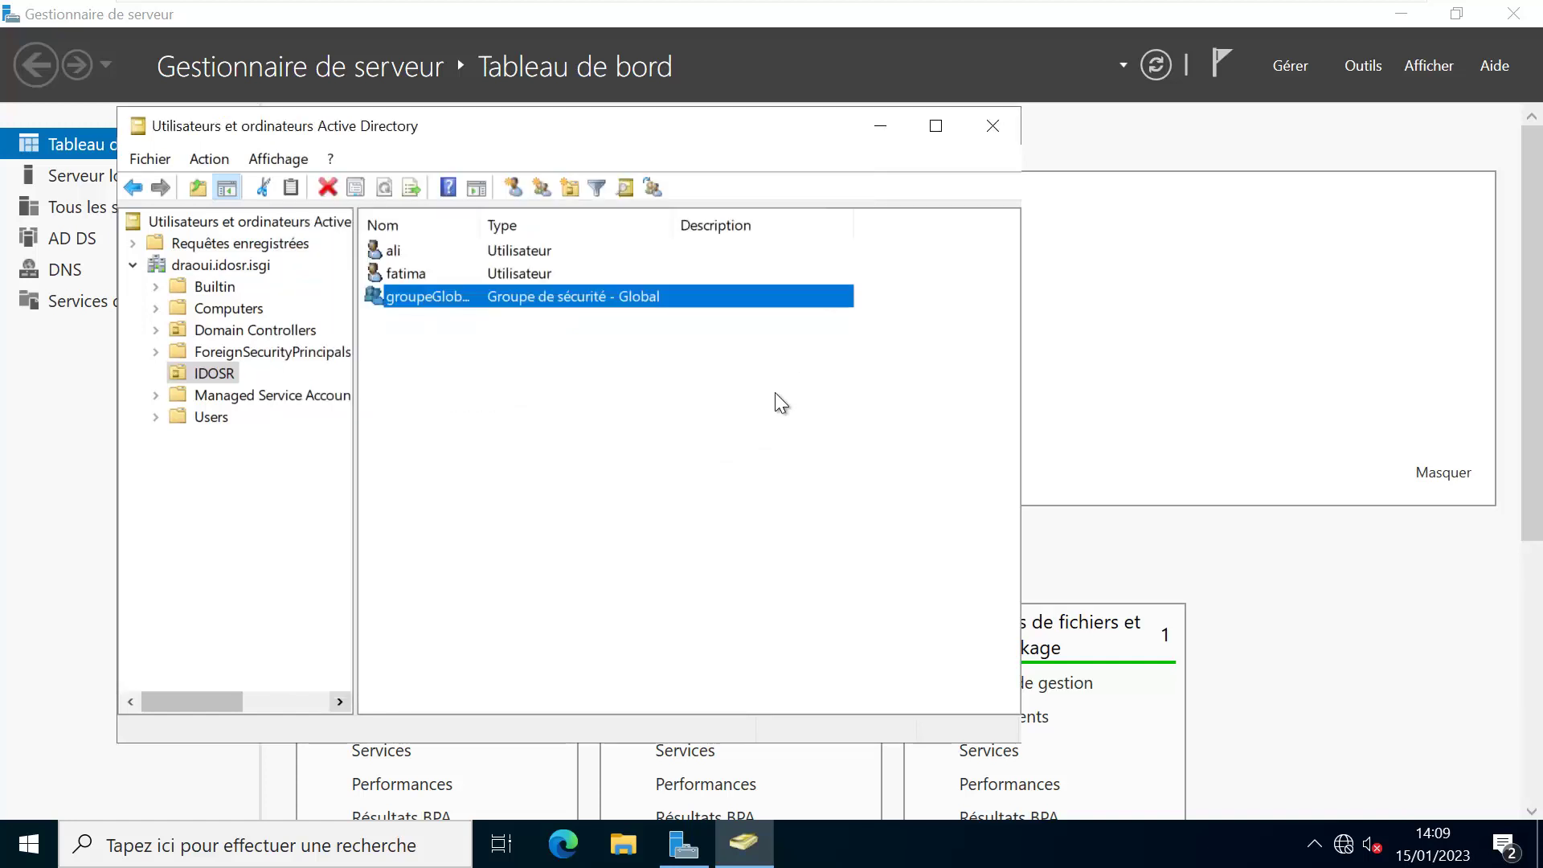
click(774, 392)
Switch to the lab PDF in Foxit PDF Reader and read the Partie VI instructions on joining a client machine to the domain
click(1342, 16)
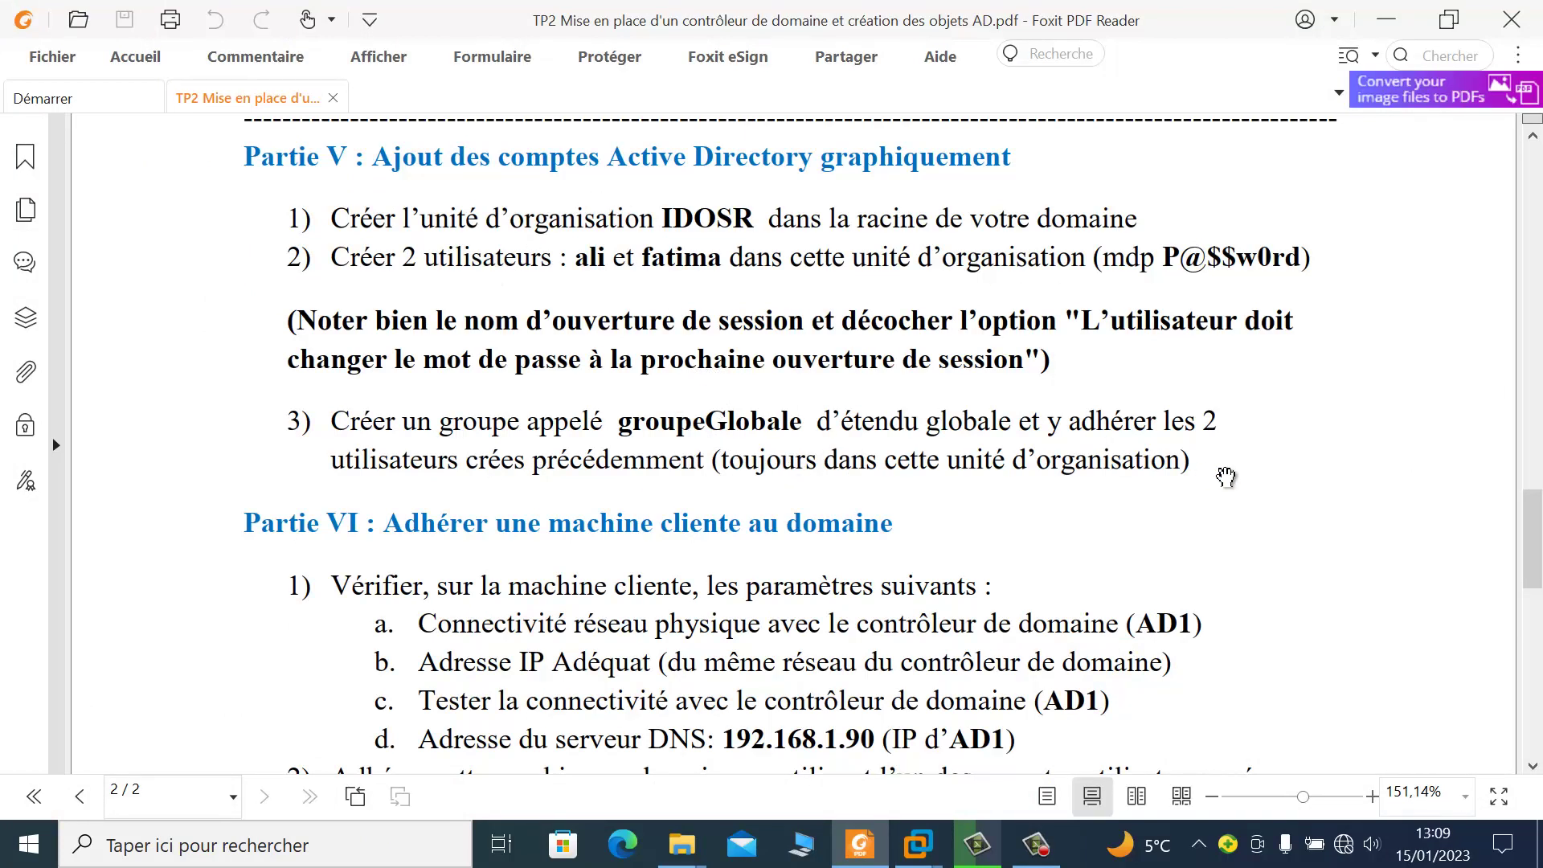
drag(1536, 531, 1537, 542)
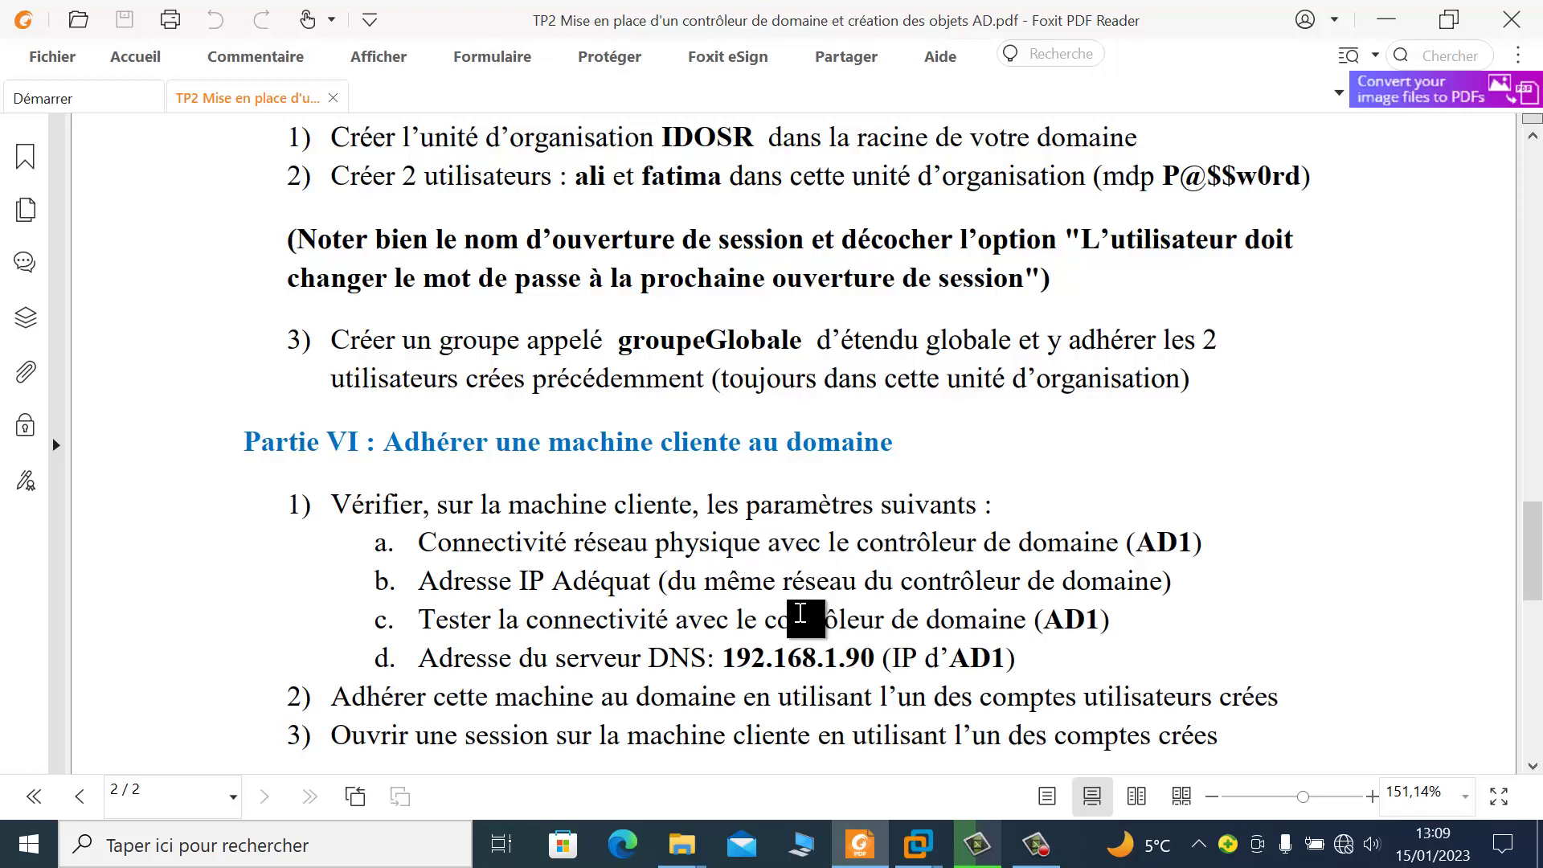
mouse_move(916, 836)
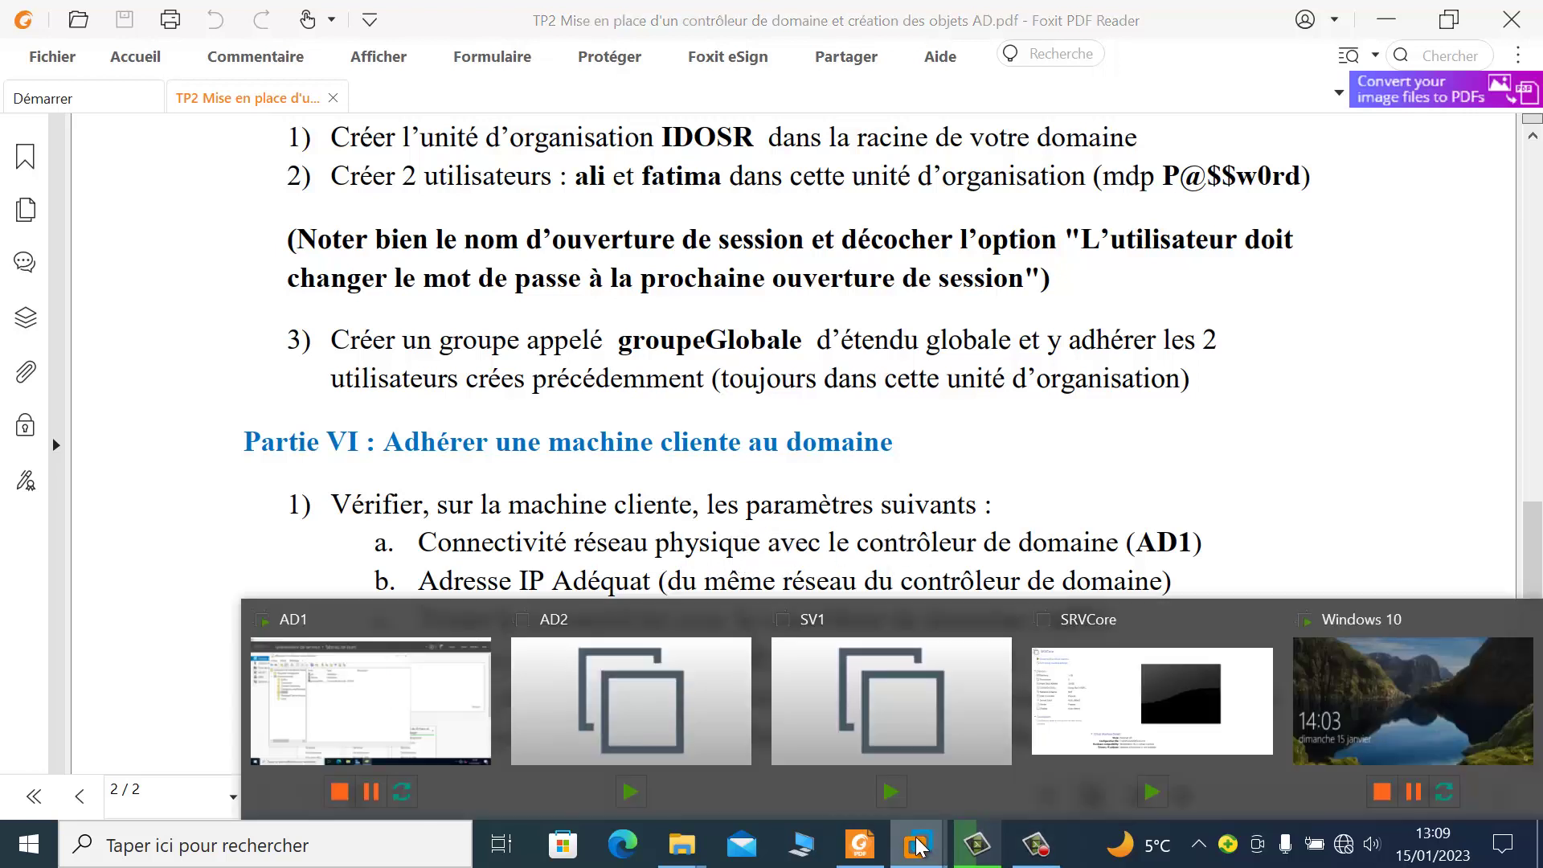
mouse_move(472, 710)
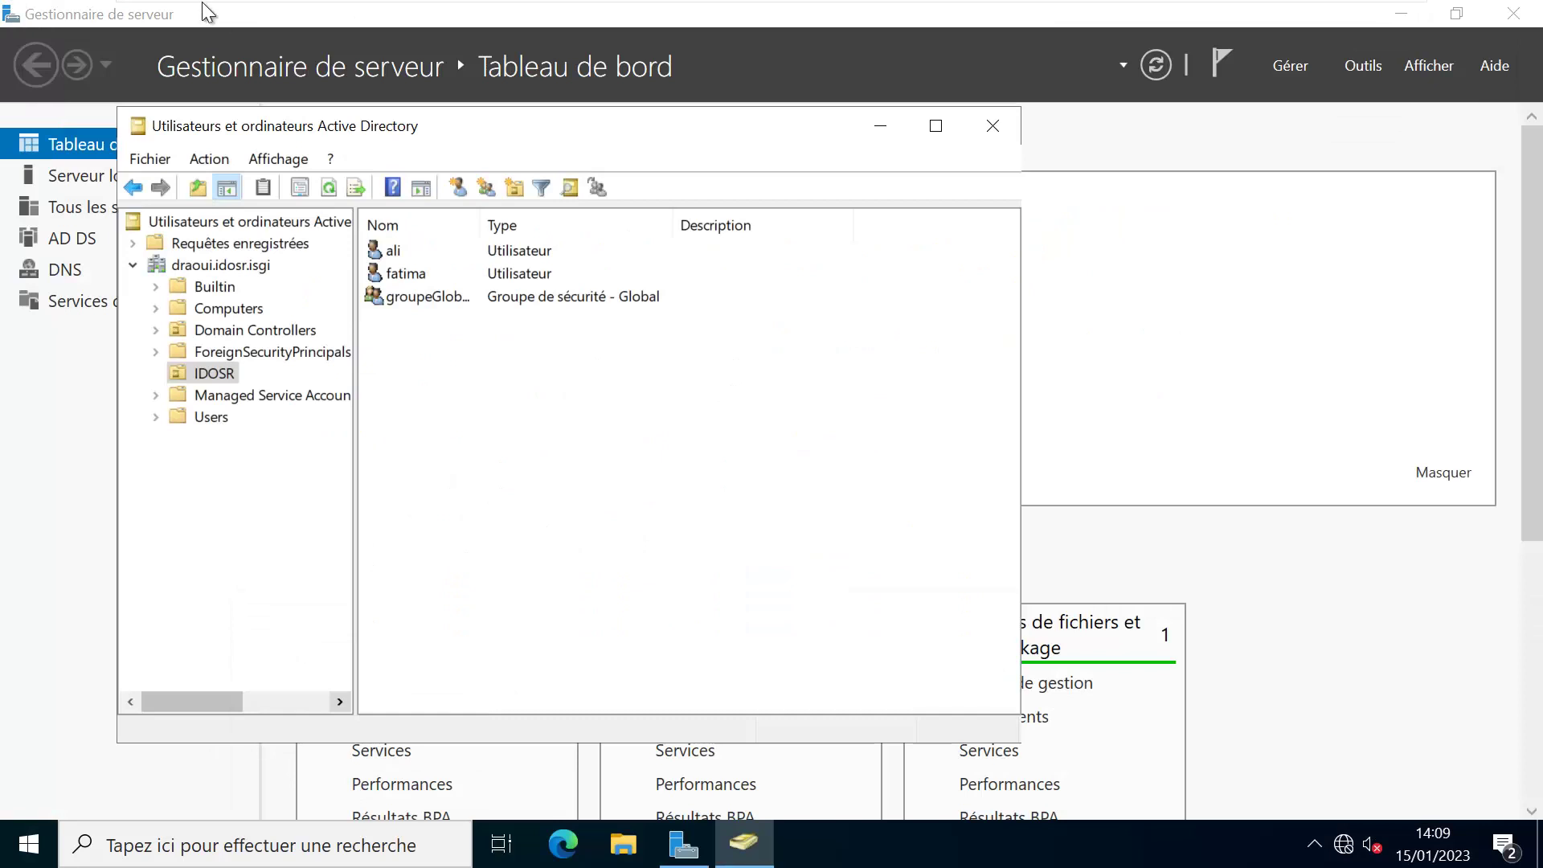
Check the network adapter in AD1's virtual machine settings, look through the custom virtual networks, and keep the connection on NAT
mouse_move(202, 4)
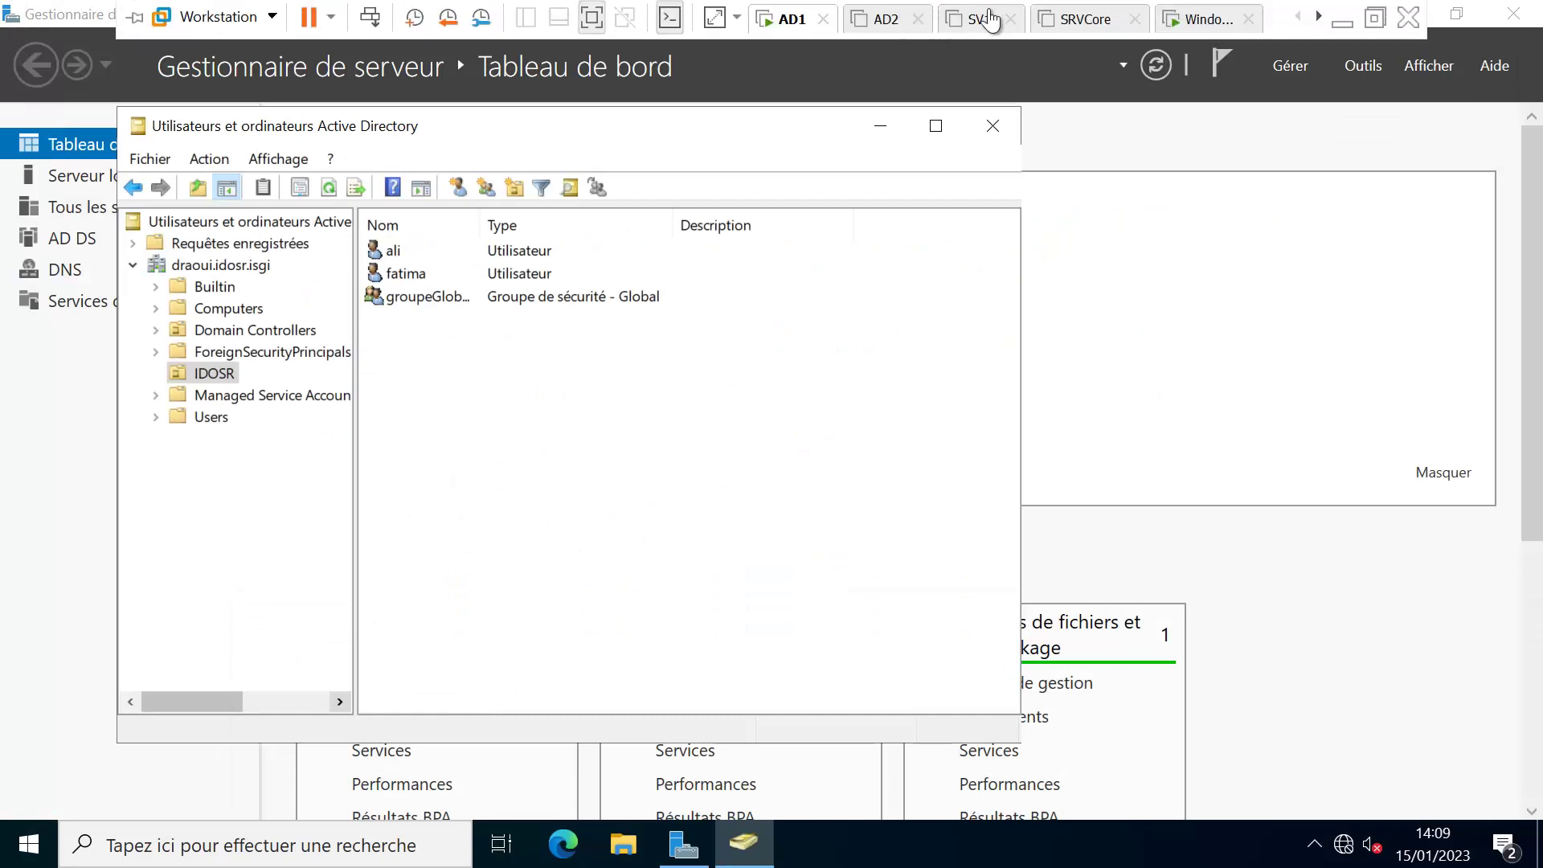
right_click(798, 18)
click(889, 303)
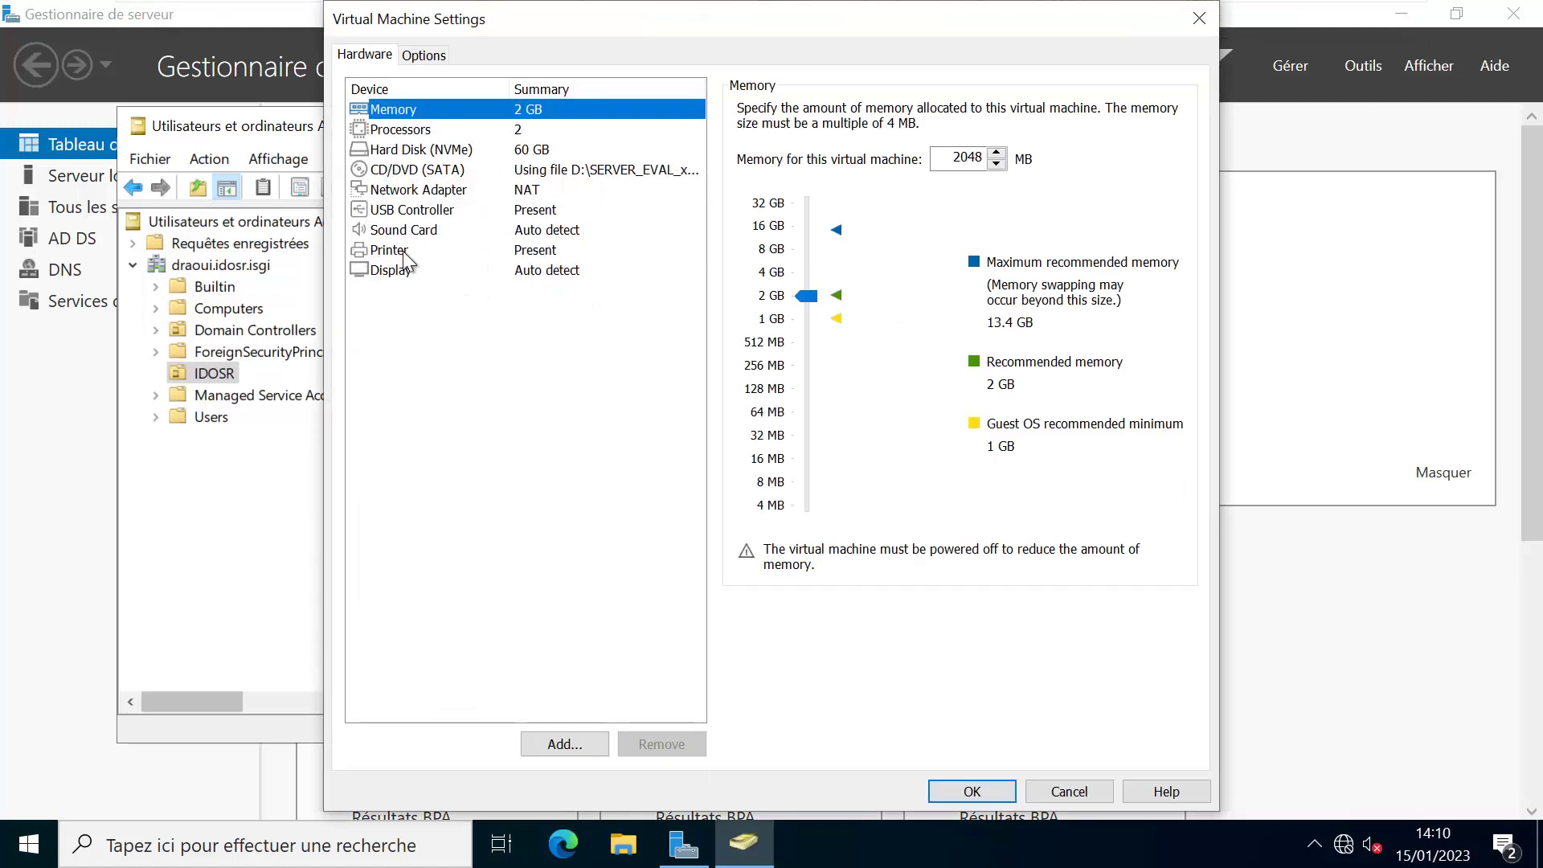
click(425, 191)
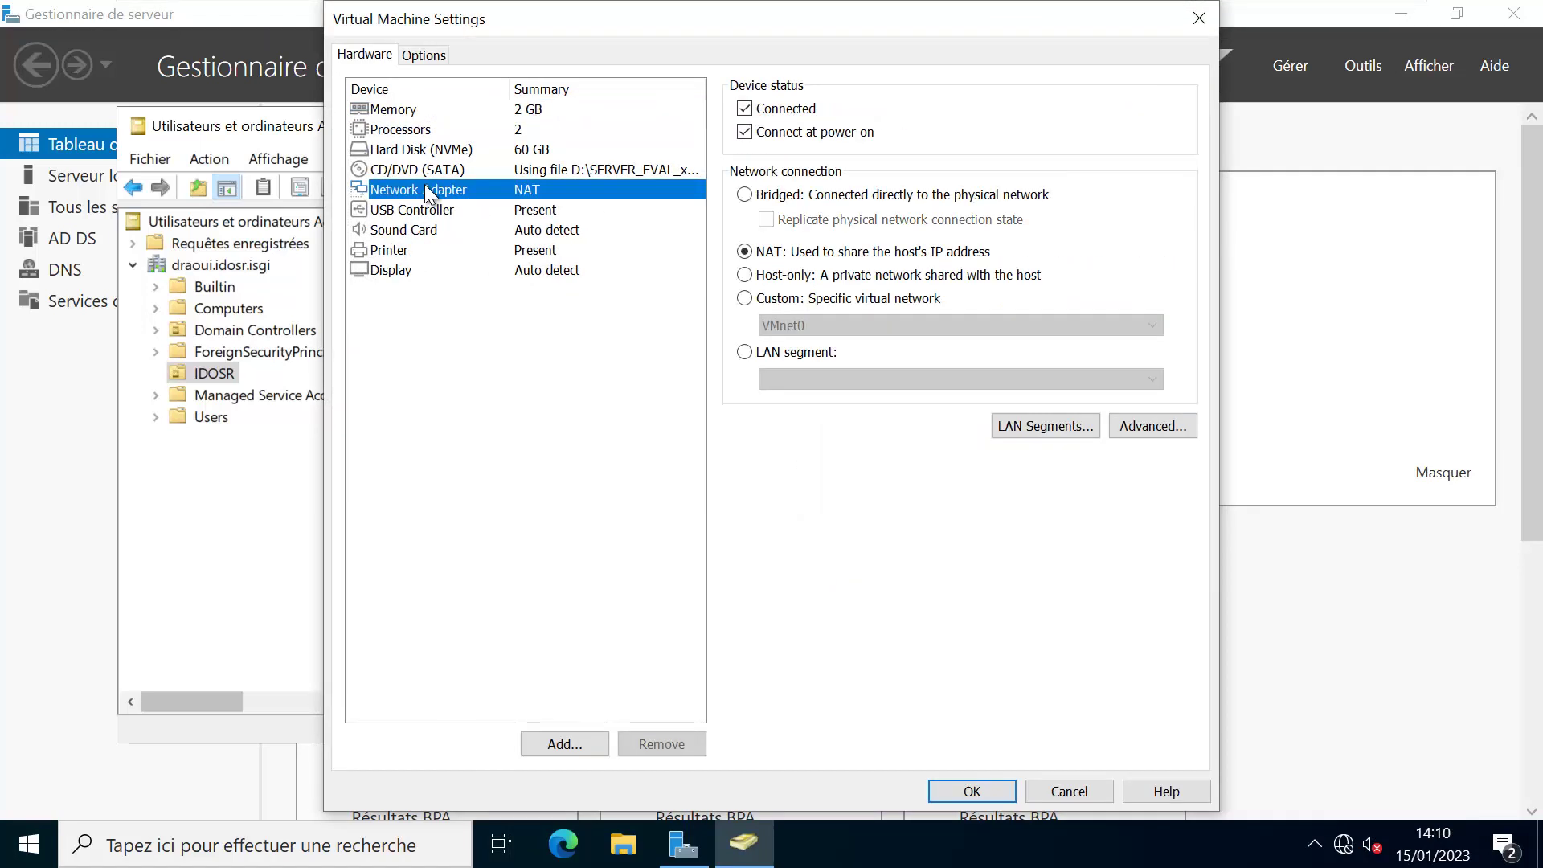
click(779, 299)
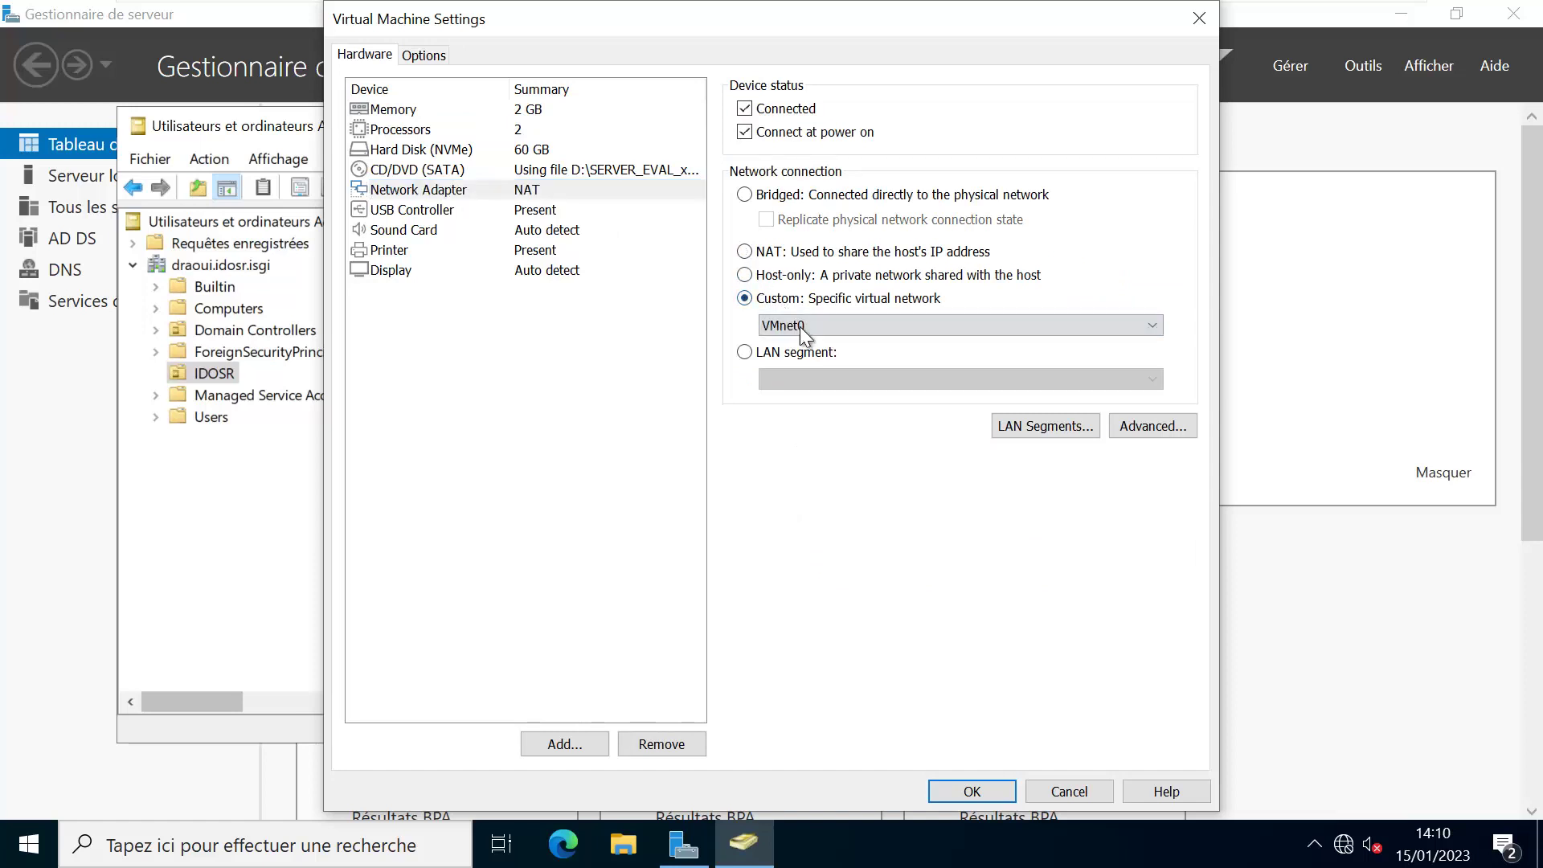
click(799, 326)
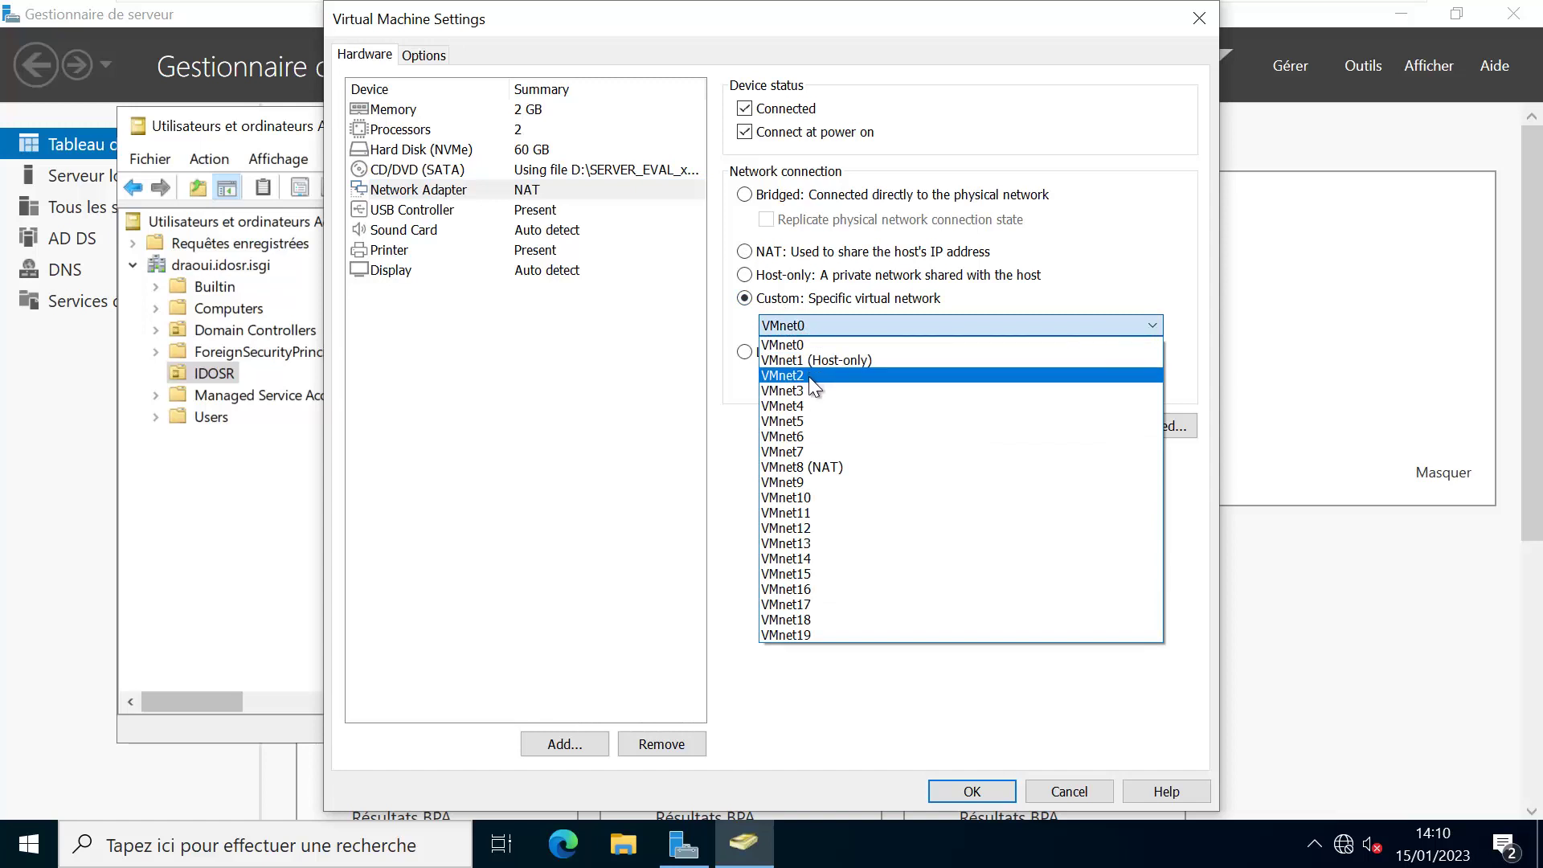
click(747, 252)
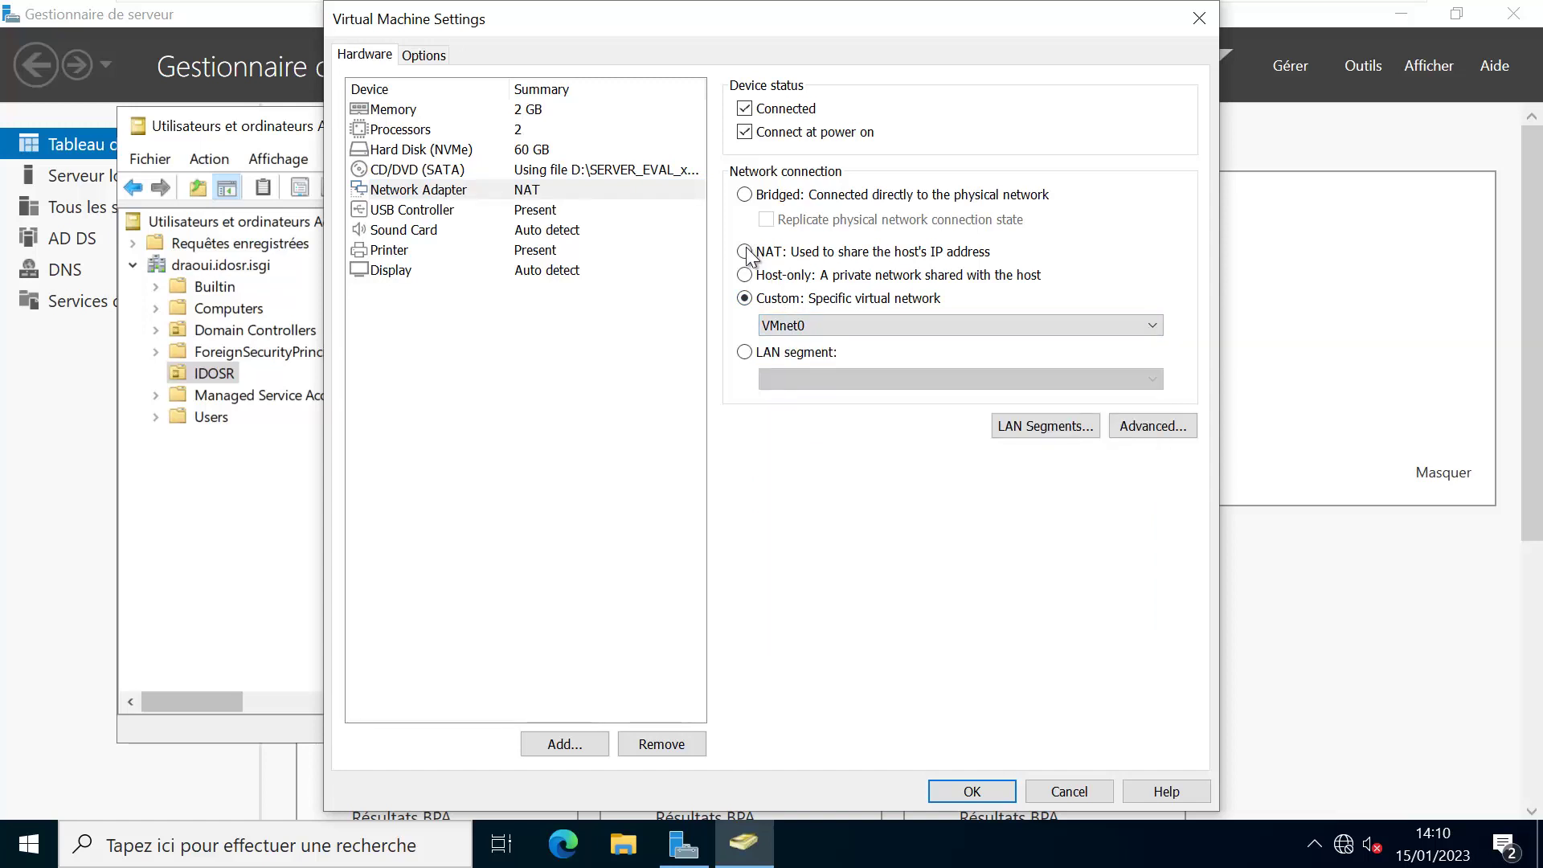
click(746, 252)
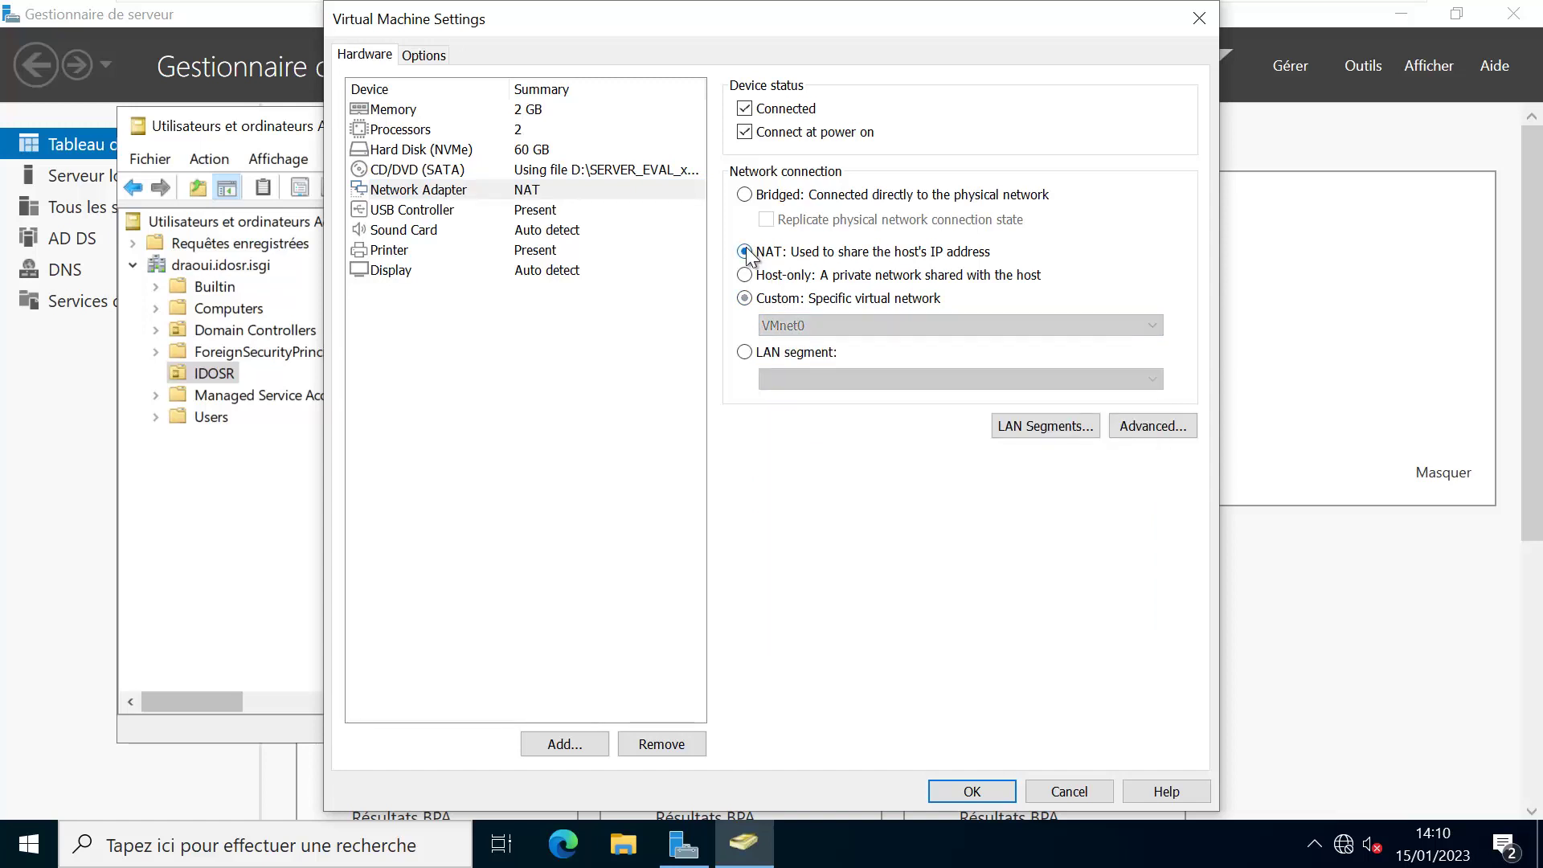
click(969, 789)
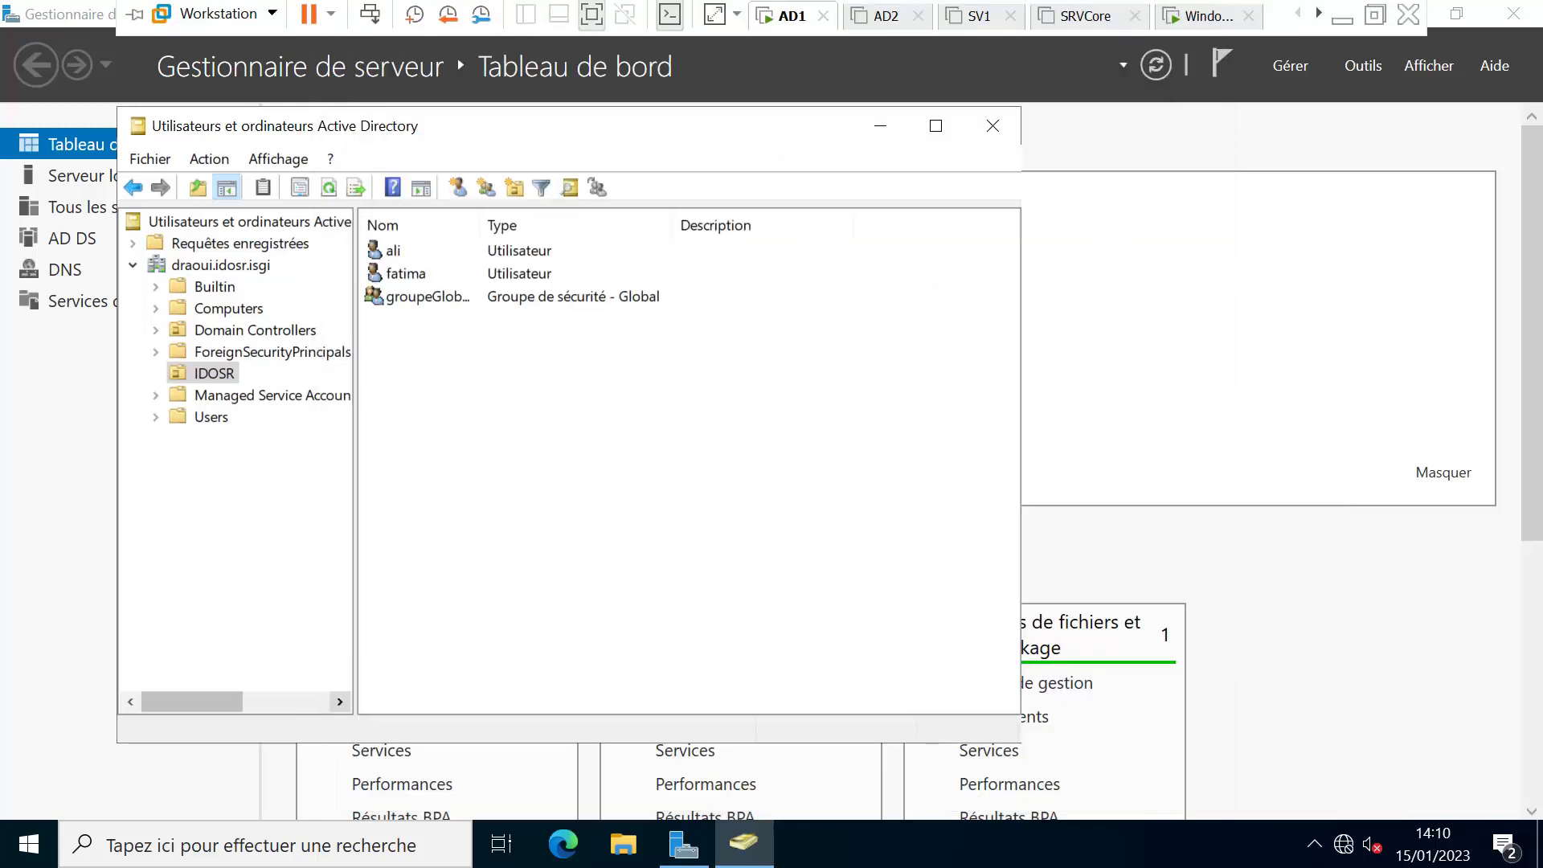
Switch to the Windows 10 virtual machine and dismiss the monitor layout error
click(1207, 18)
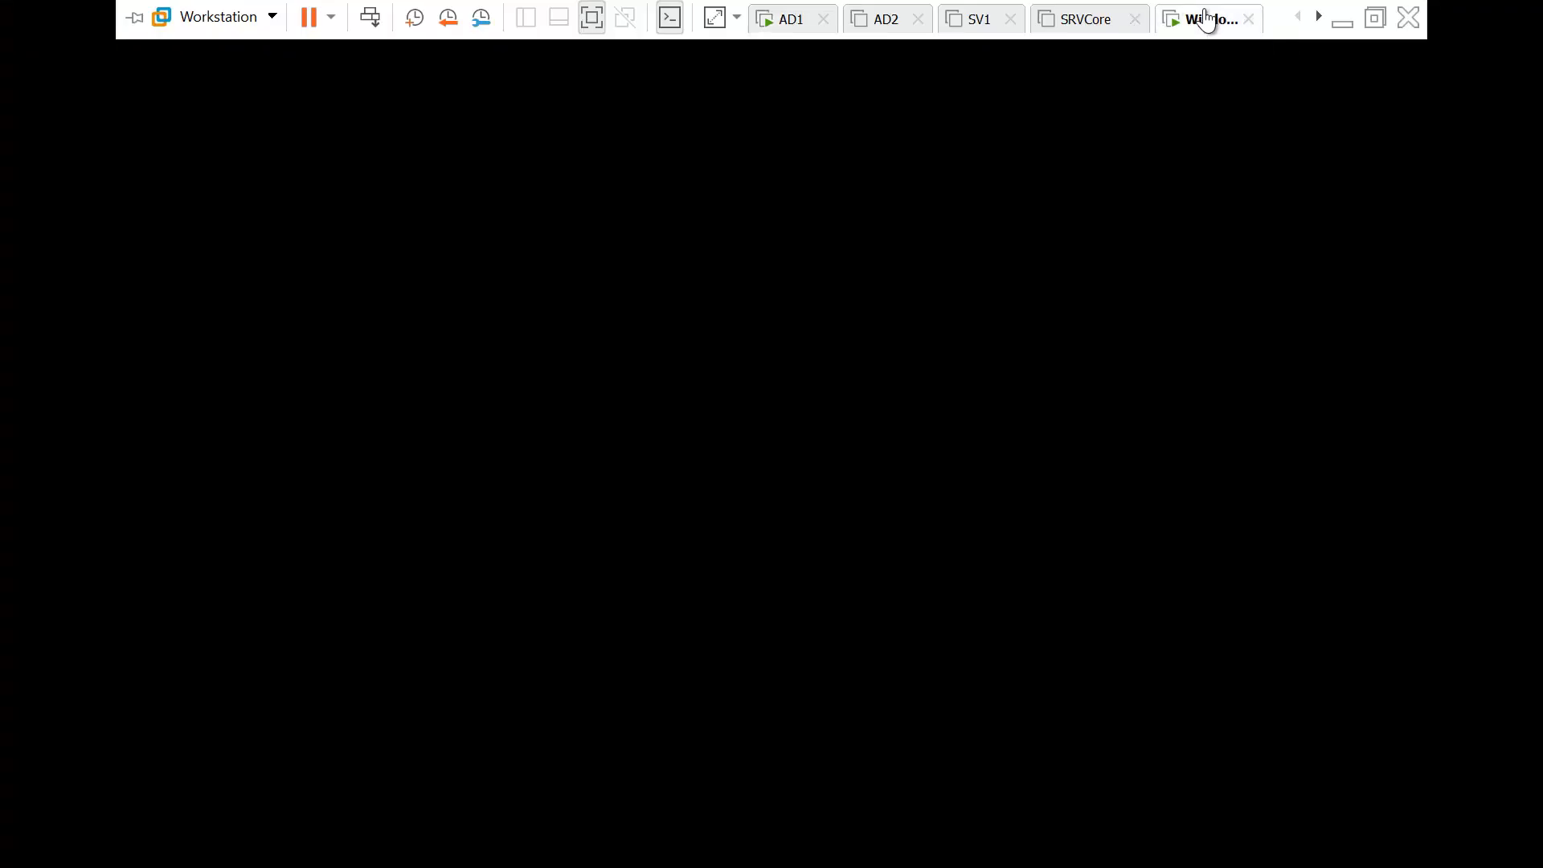
right_click(1207, 17)
click(1266, 227)
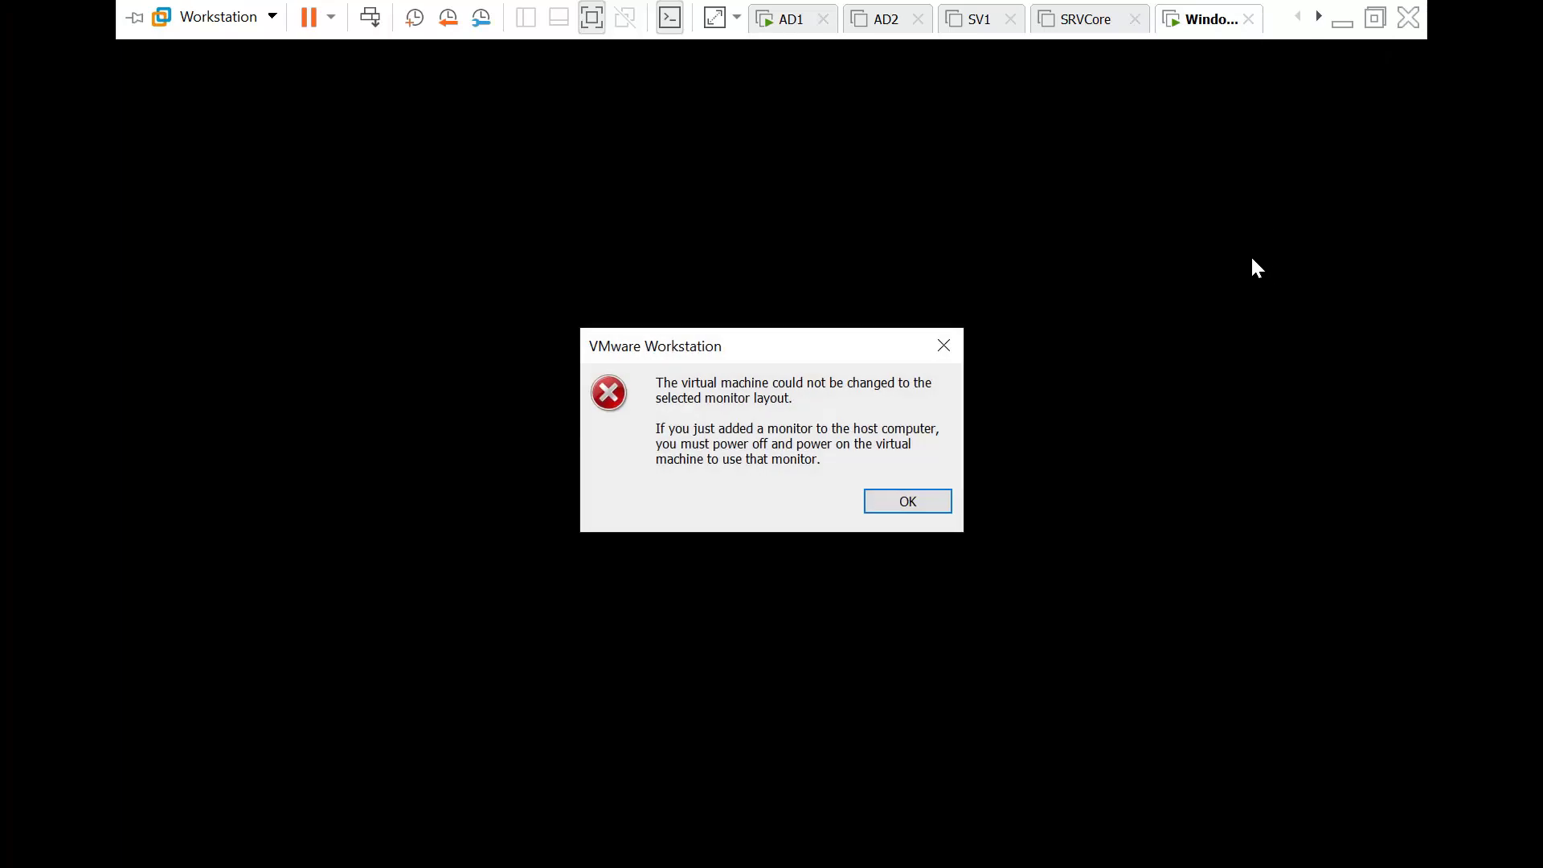
click(947, 338)
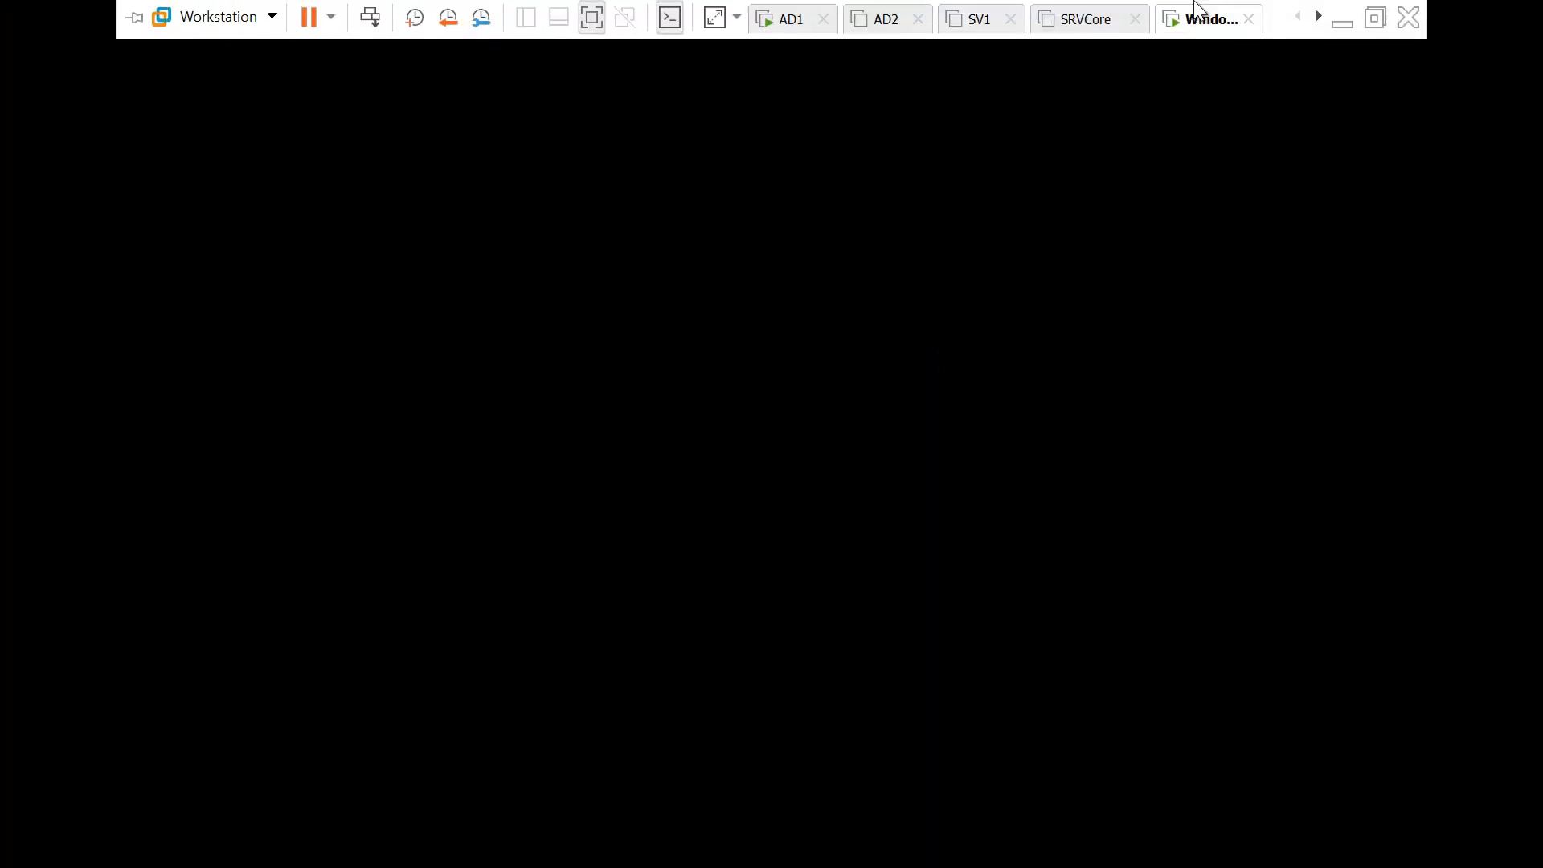
Rename the Windows 10 virtual machine as CL10-01 in its general settings
right_click(1204, 21)
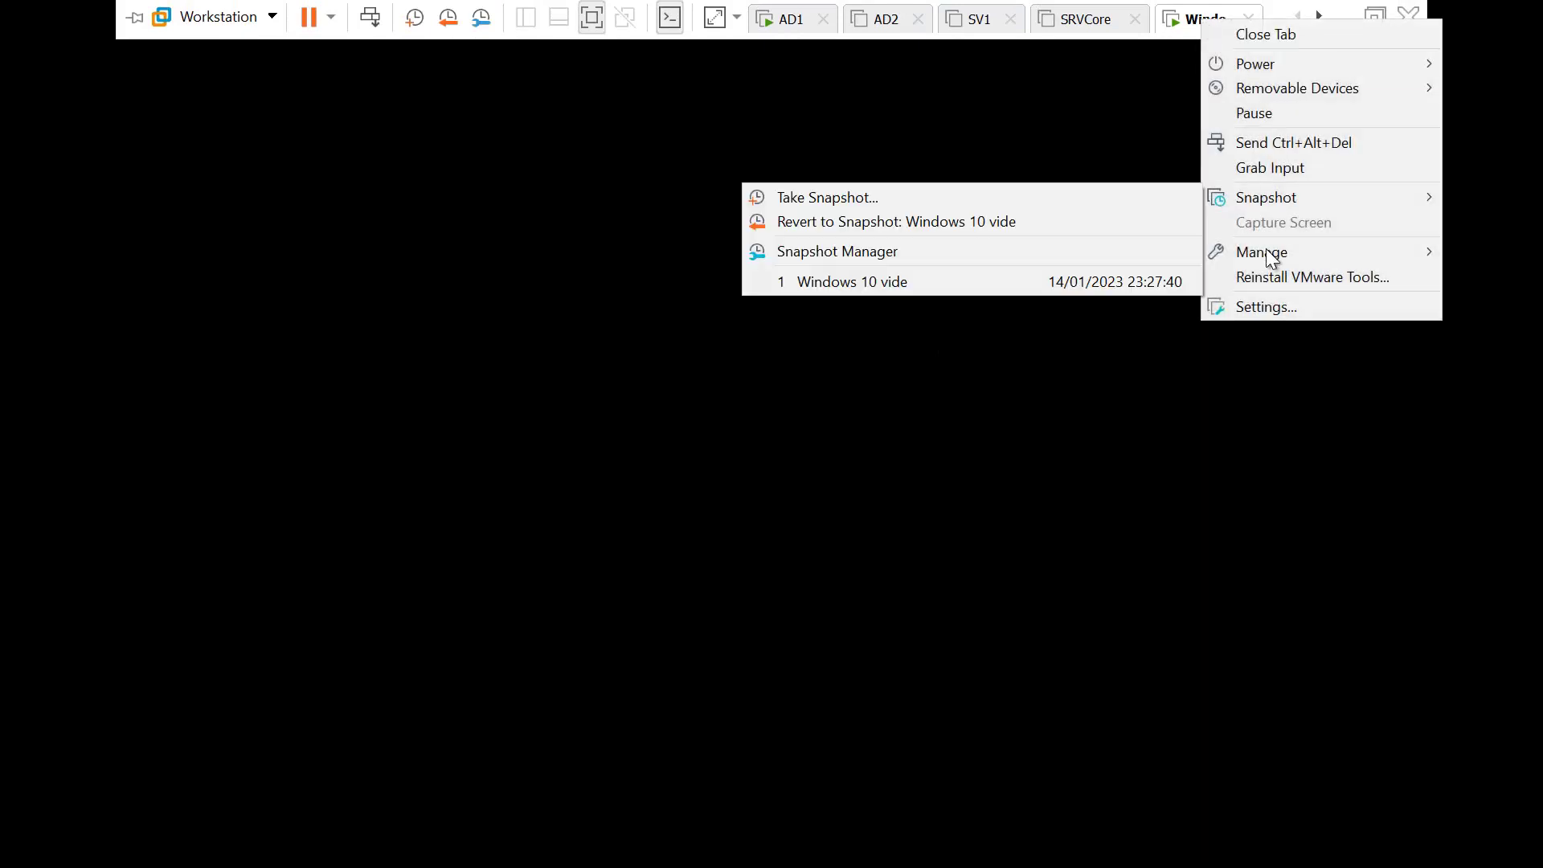
click(1277, 307)
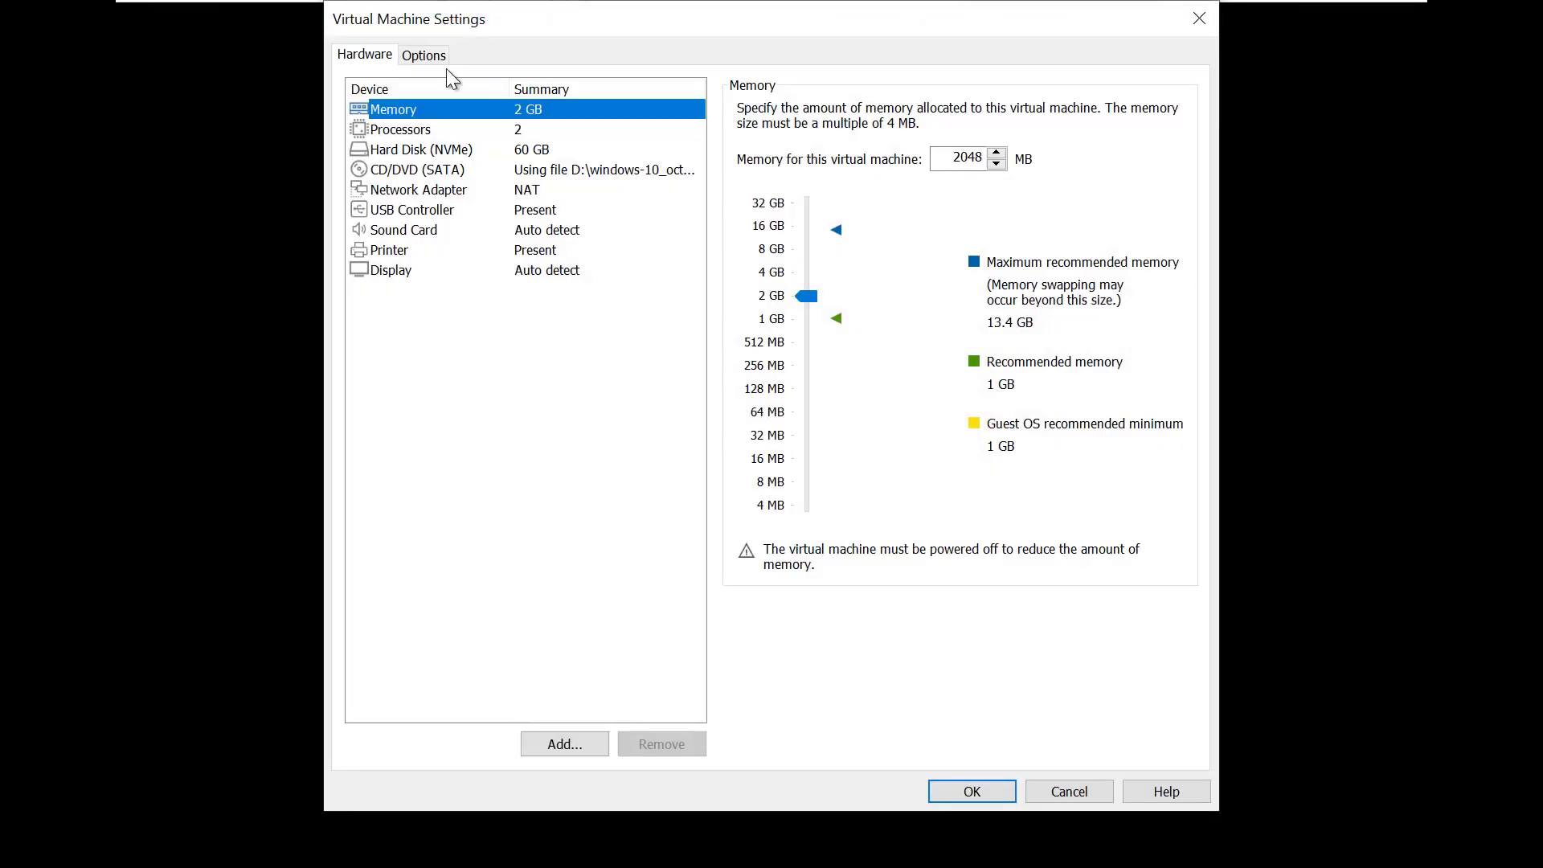
click(424, 54)
drag(937, 110, 819, 110)
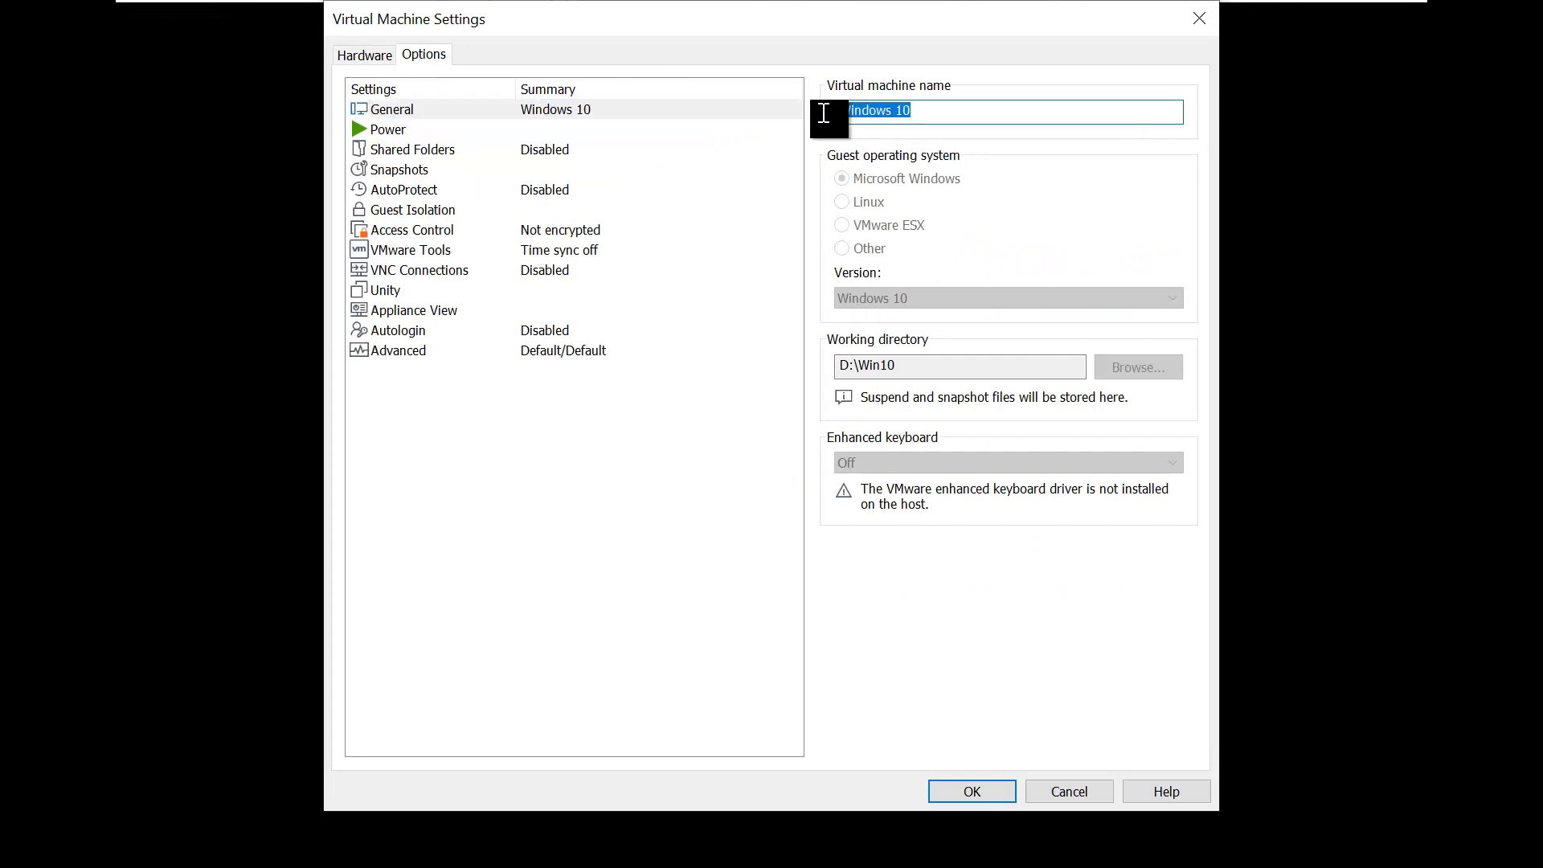
text(CL-10-0)
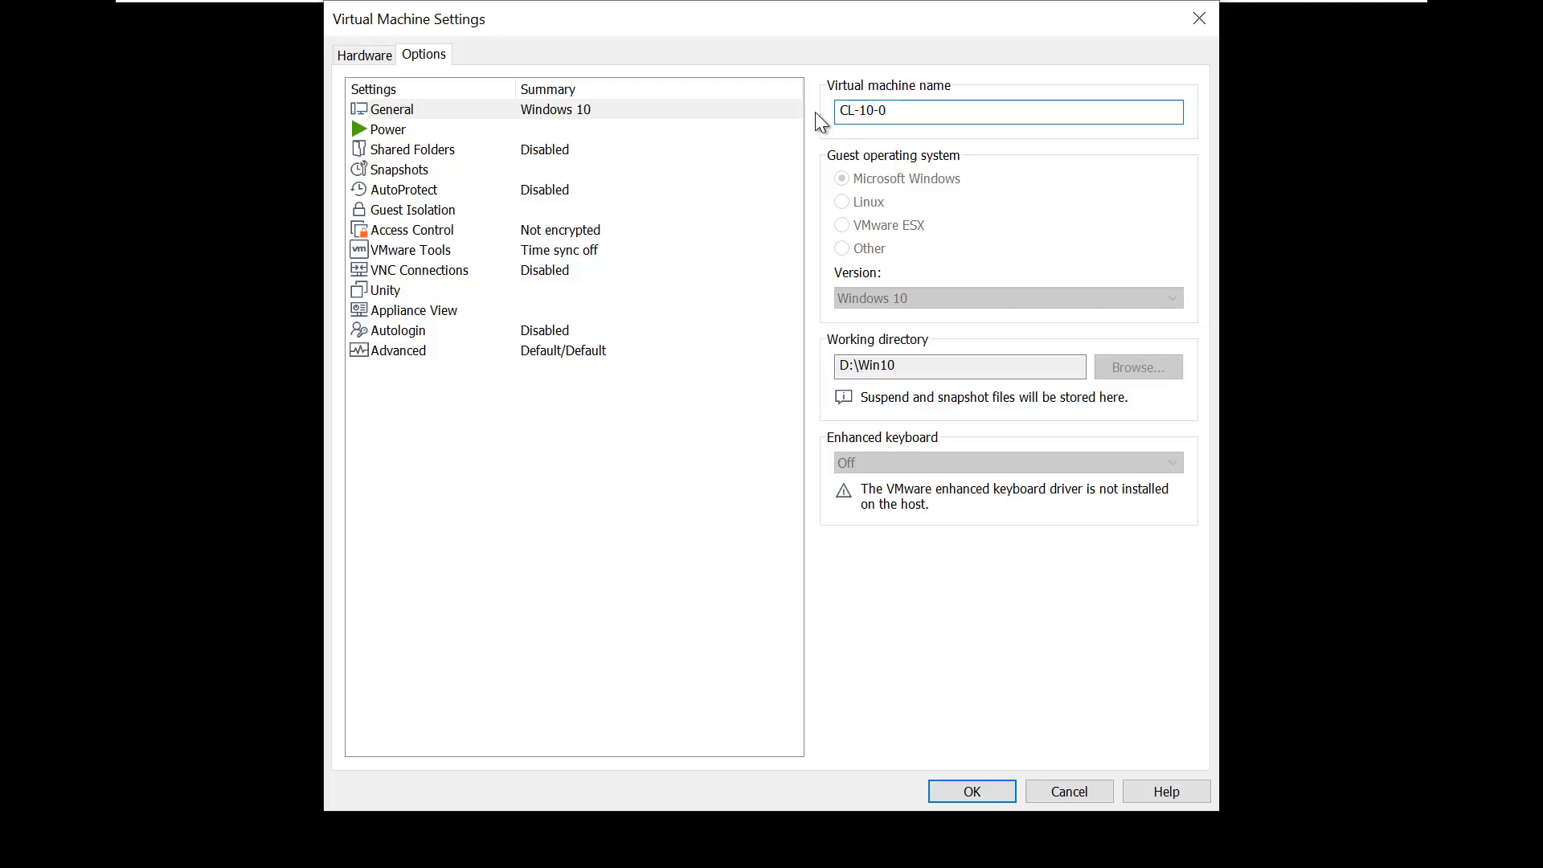
text(1)
click(858, 116)
key(BackSpace)
click(977, 789)
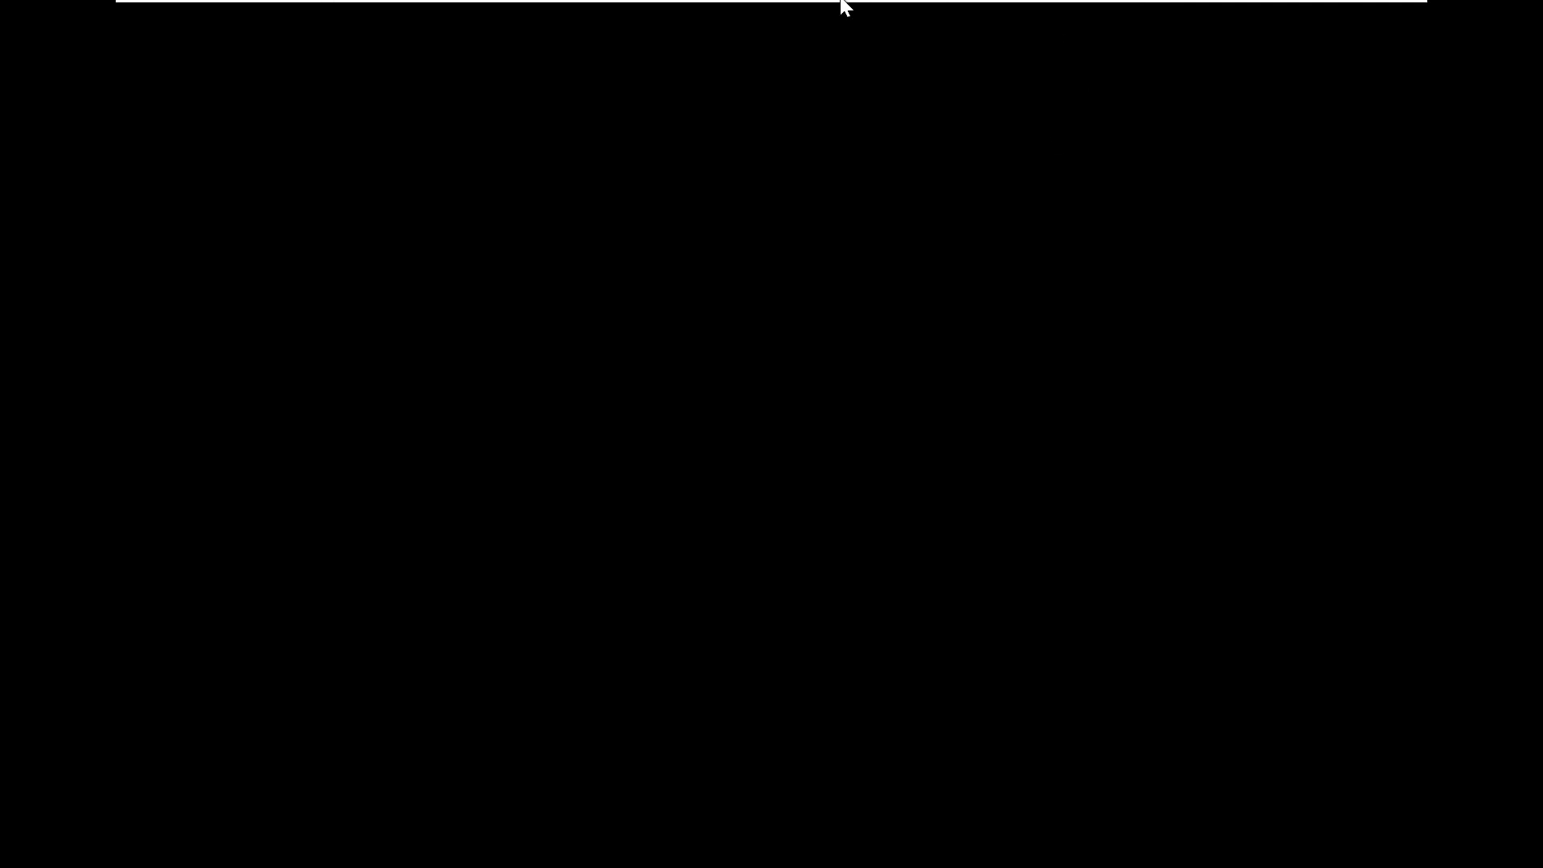
Bring up the sign-in screen of the CL10-01 machine and sign in with the account password
mouse_move(976, 4)
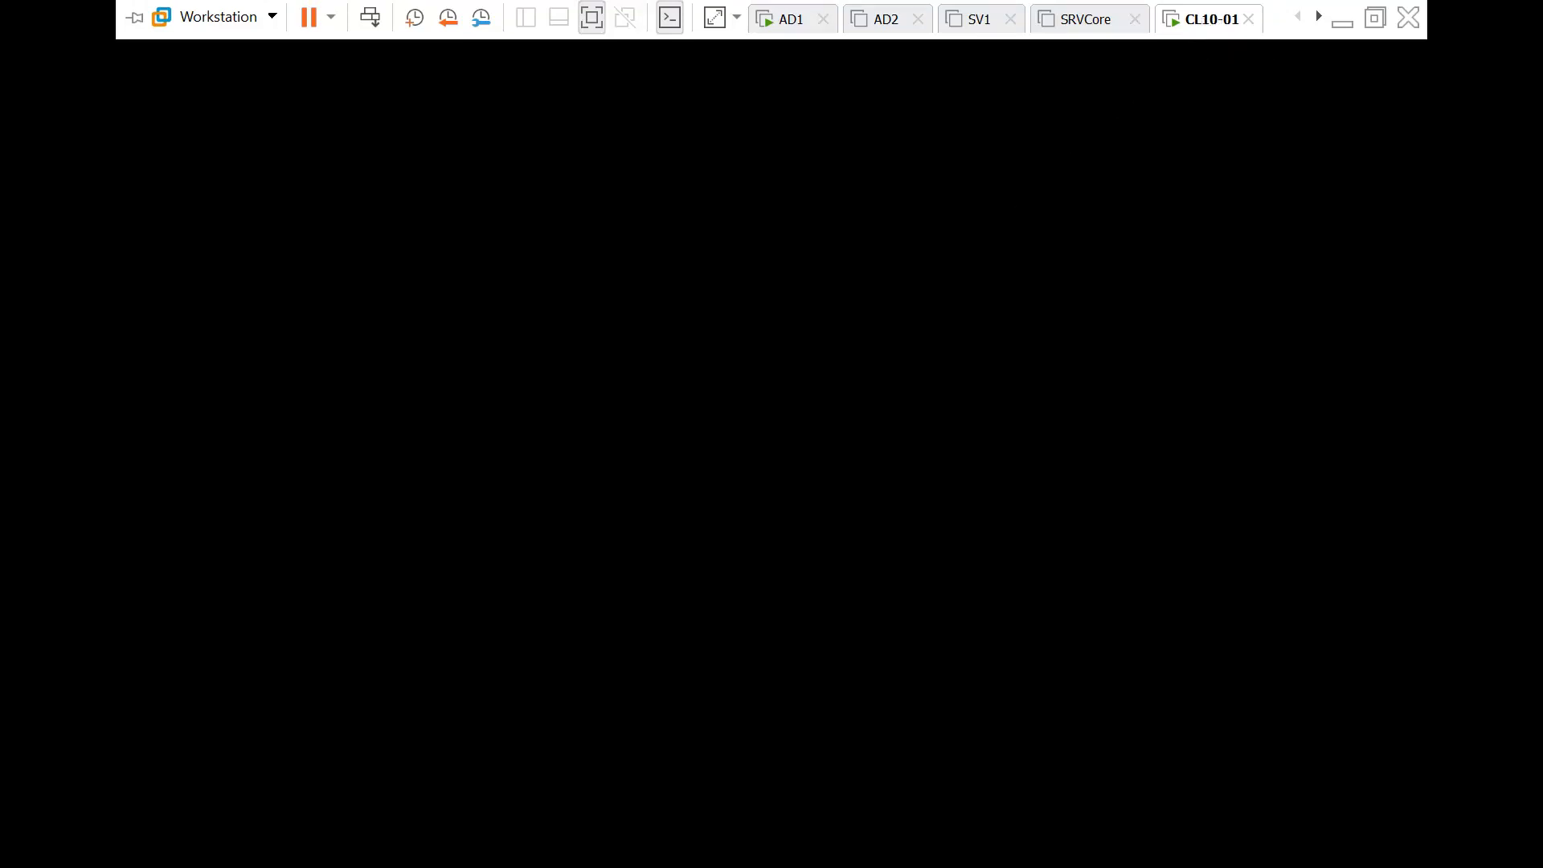
mouse_move(604, 4)
click(374, 19)
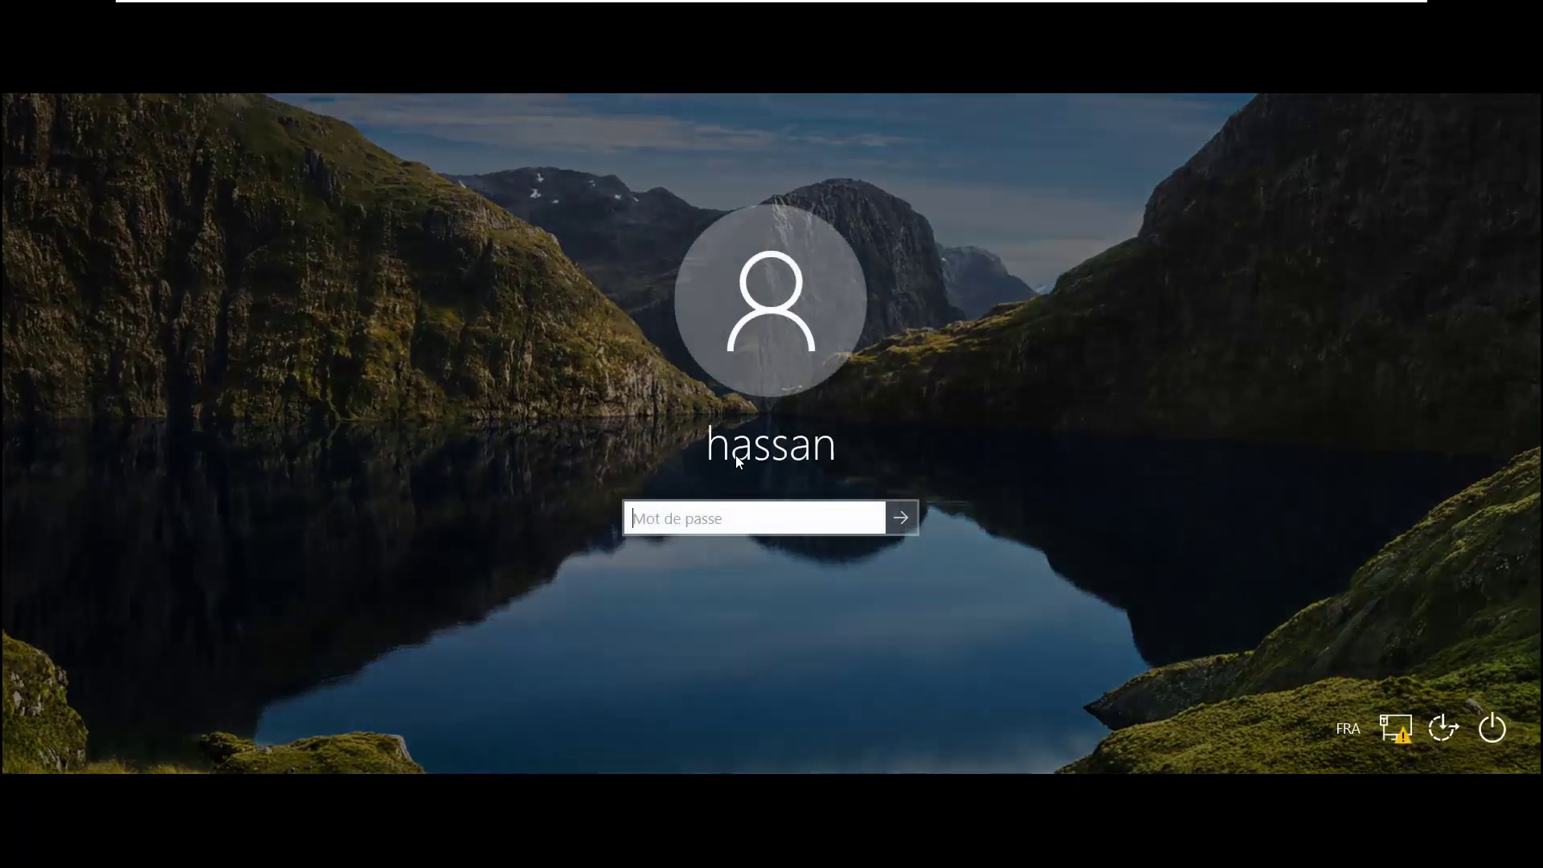
text(••••••)
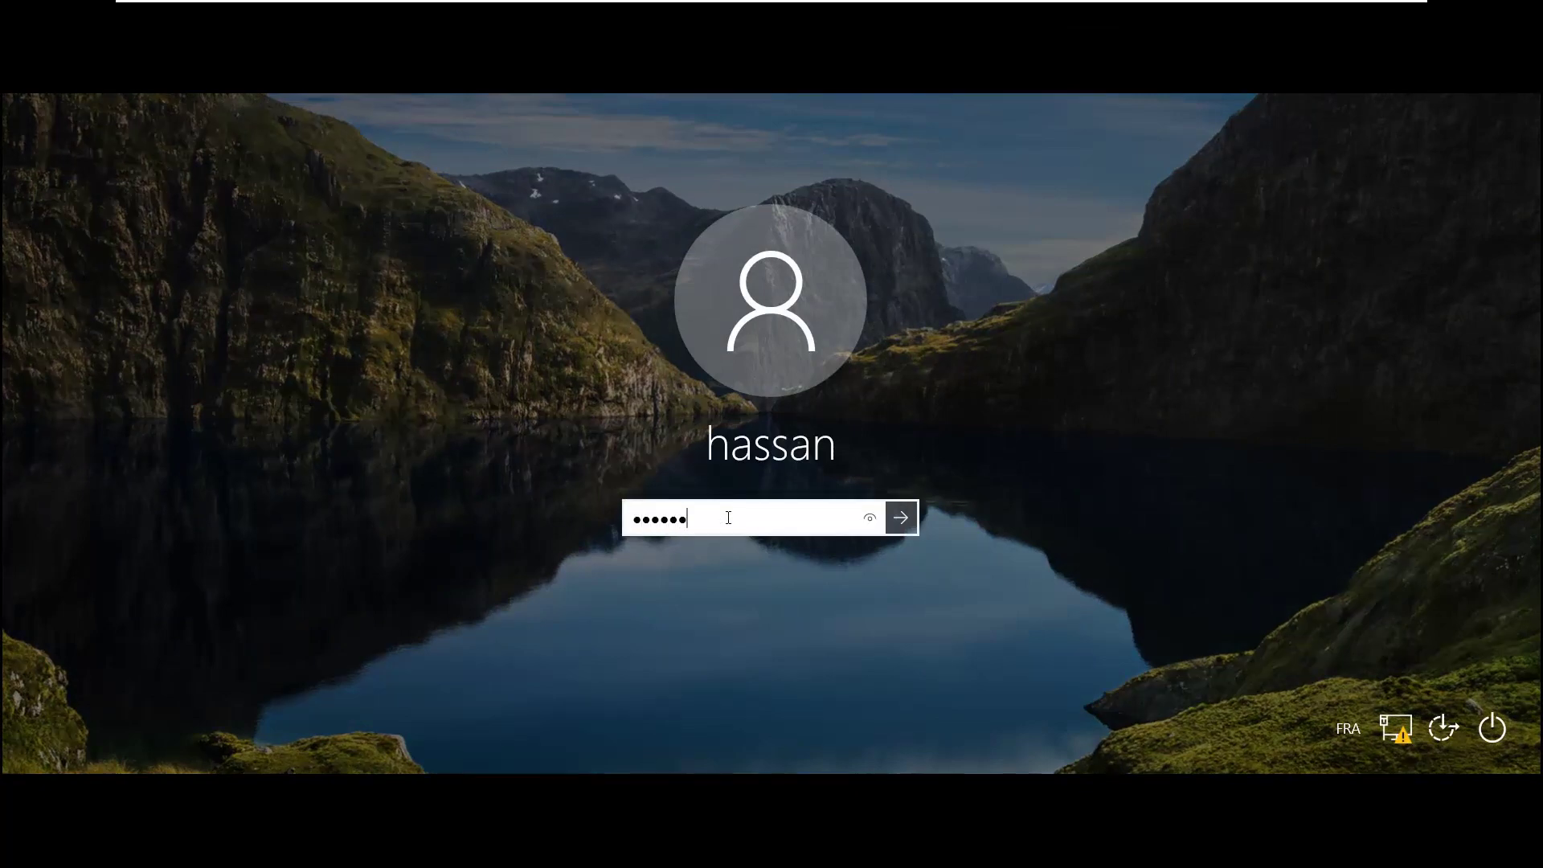
key(Return)
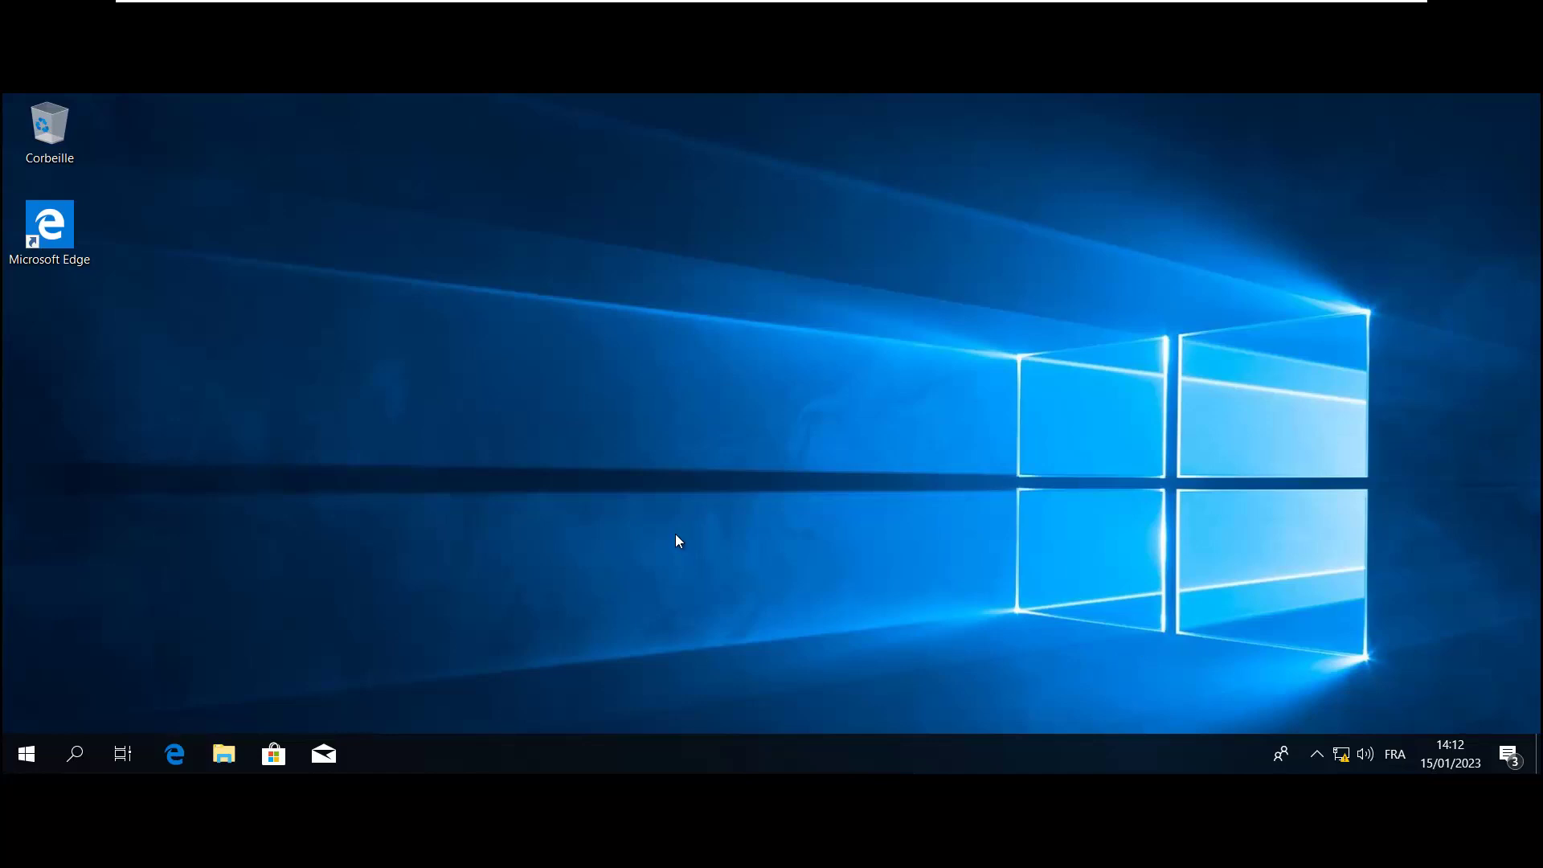
Check the client's network status and the Ethernet connection's properties in the network settings, and return to the Ethernet page
mouse_move(546, 4)
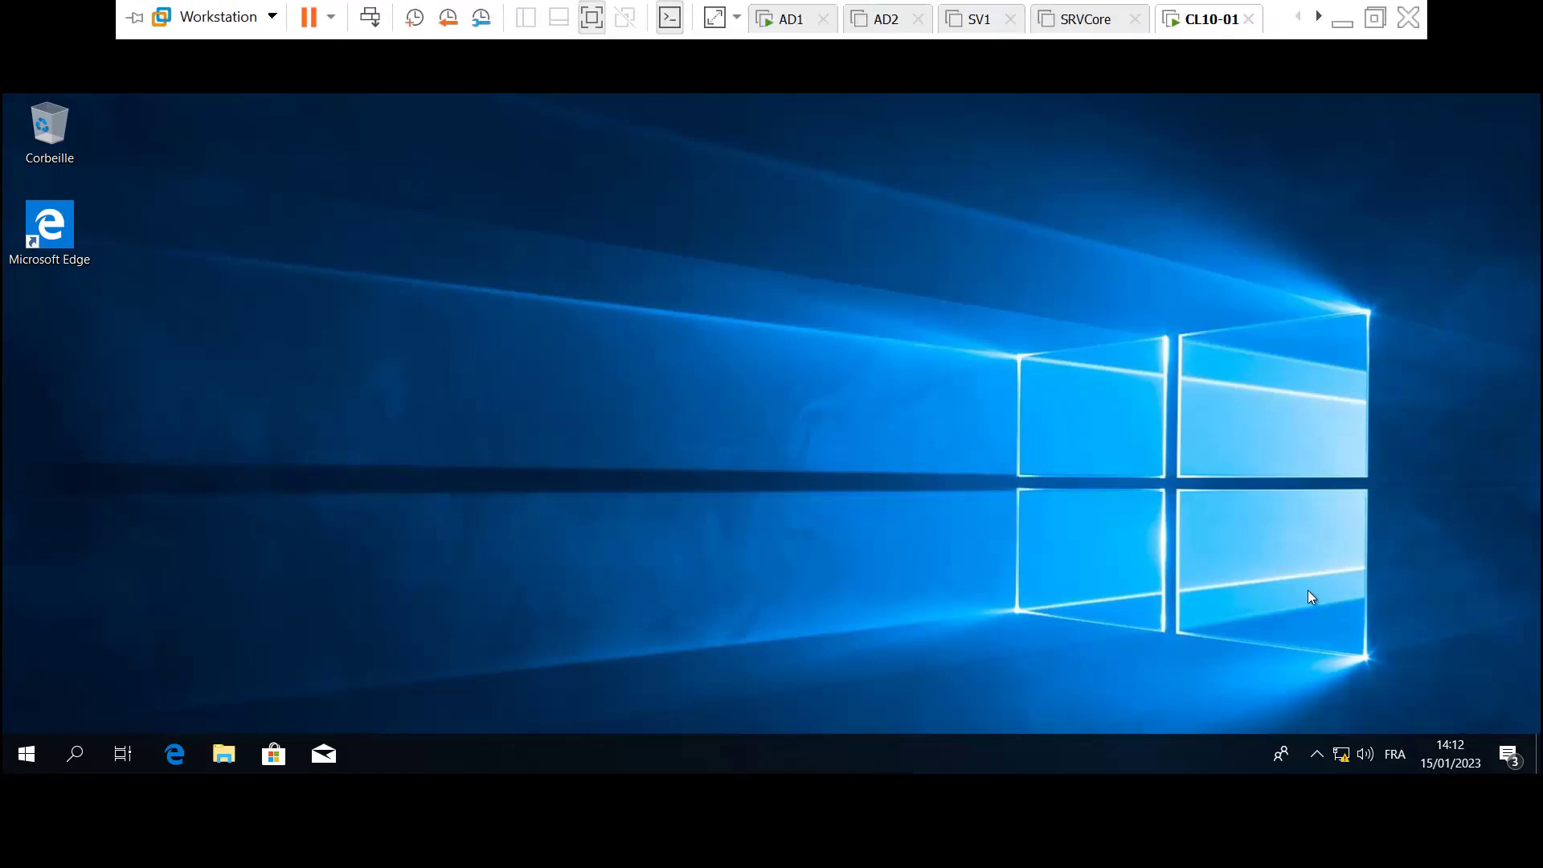
right_click(1341, 752)
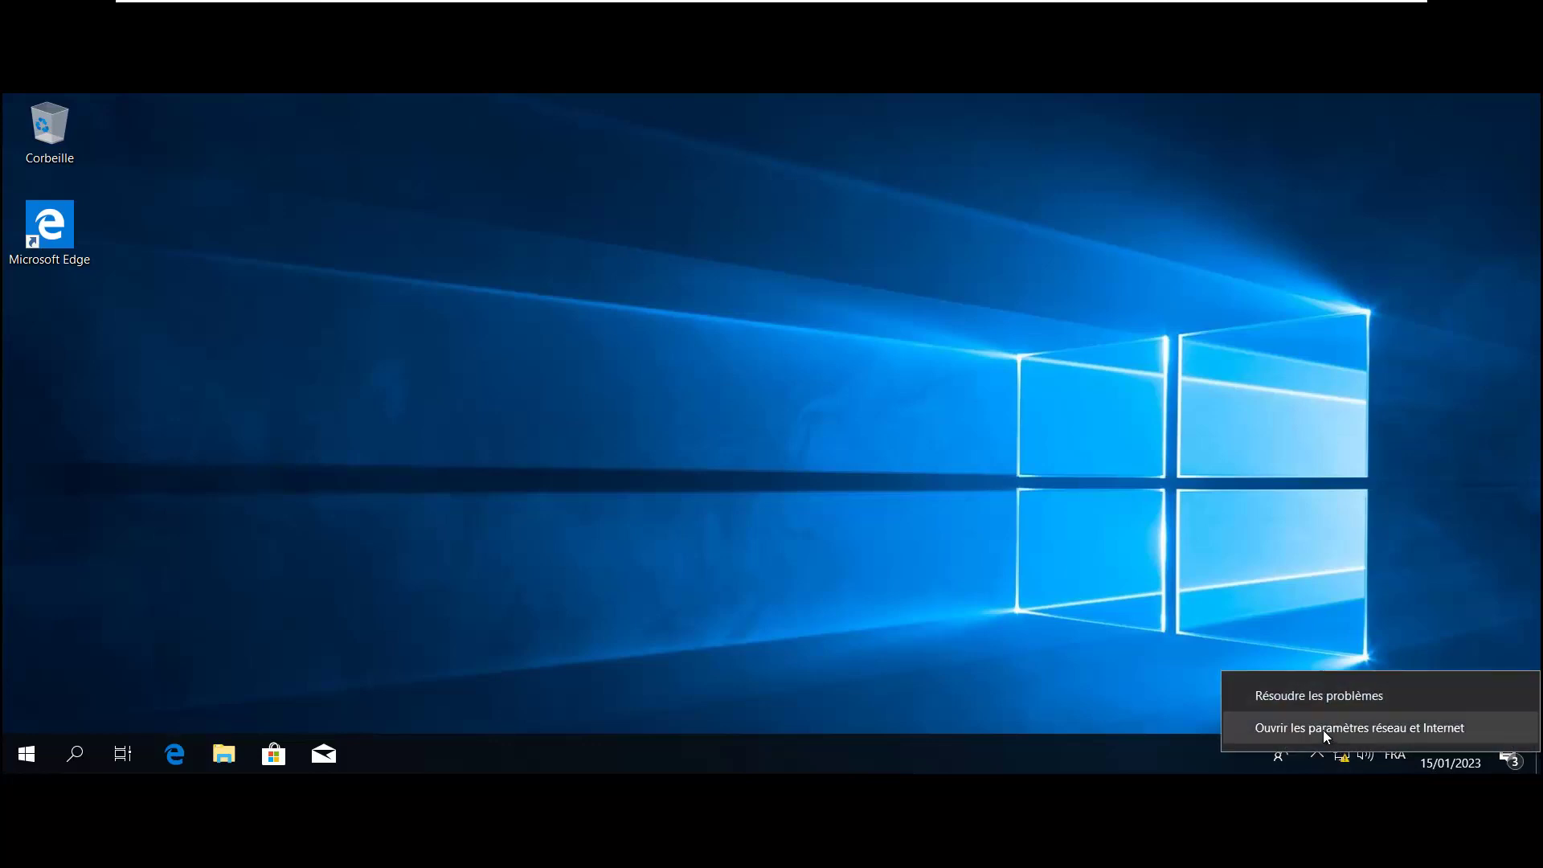
click(1324, 728)
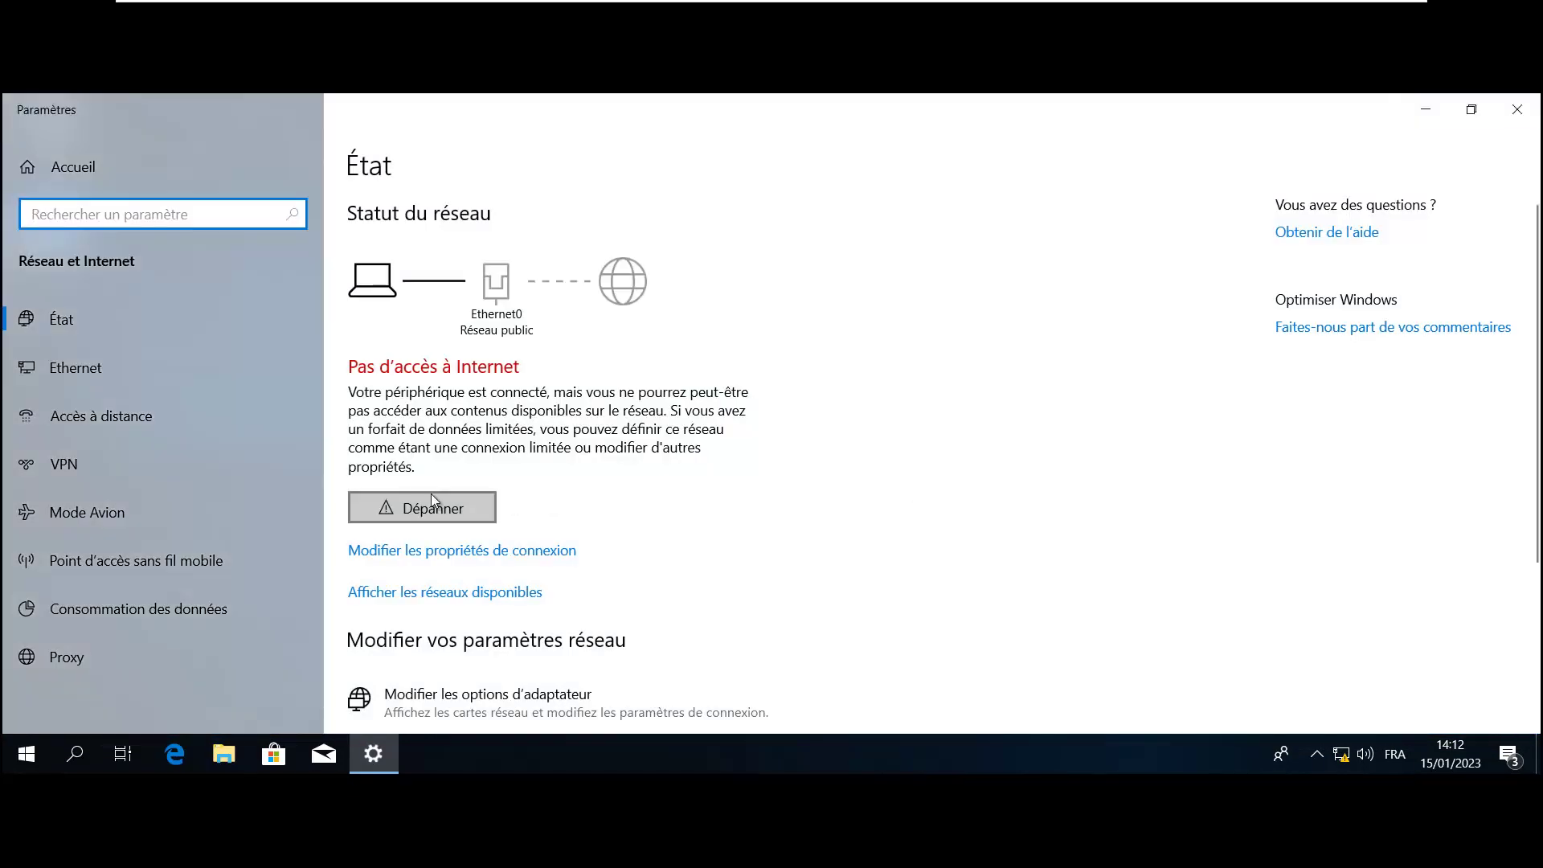
click(413, 552)
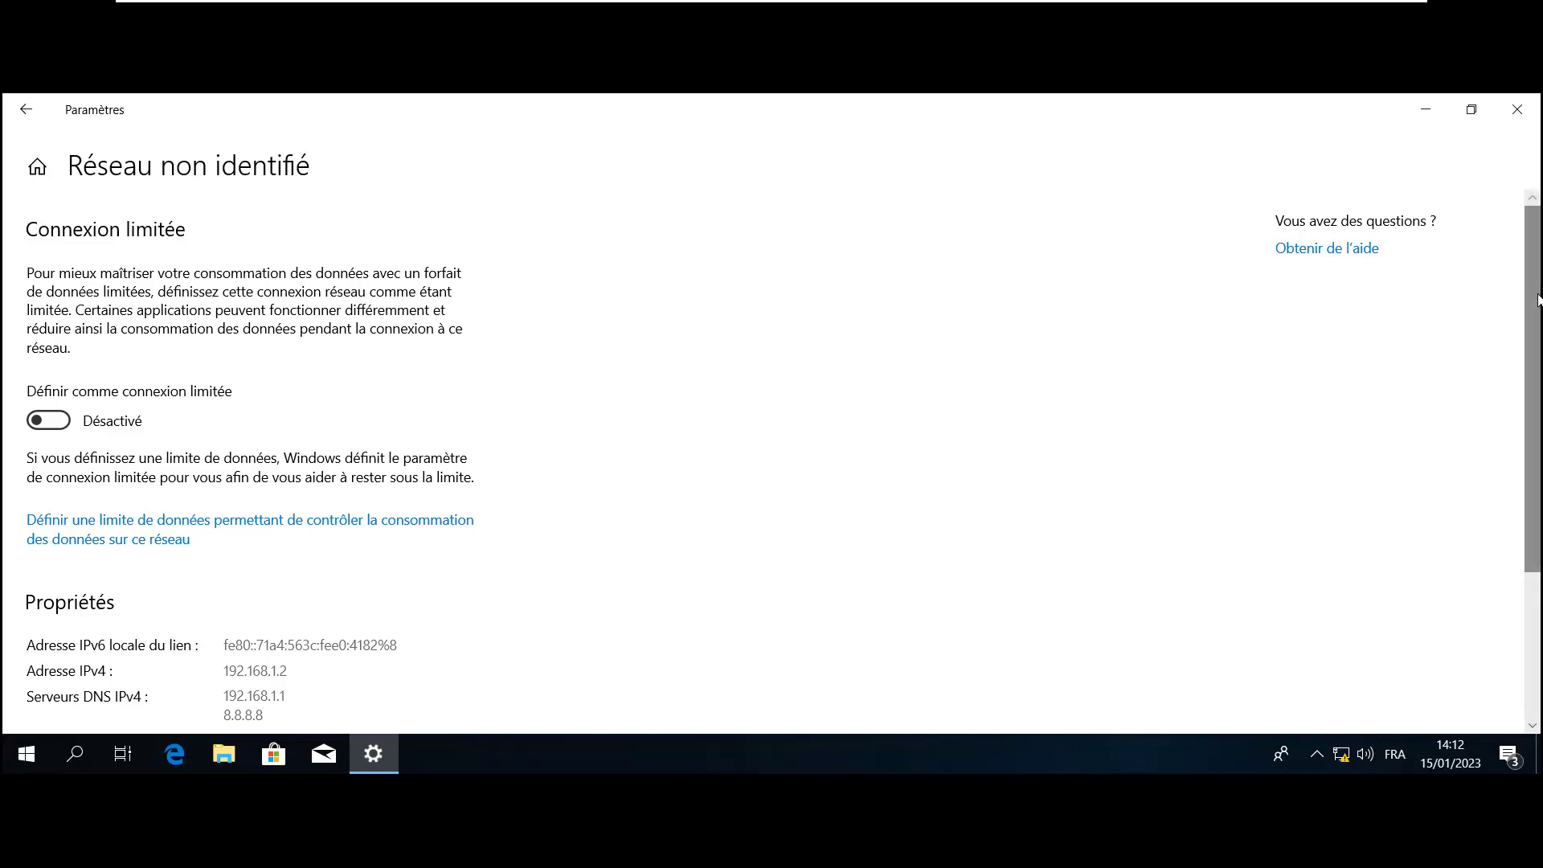
scroll(1537, 299, down, 3)
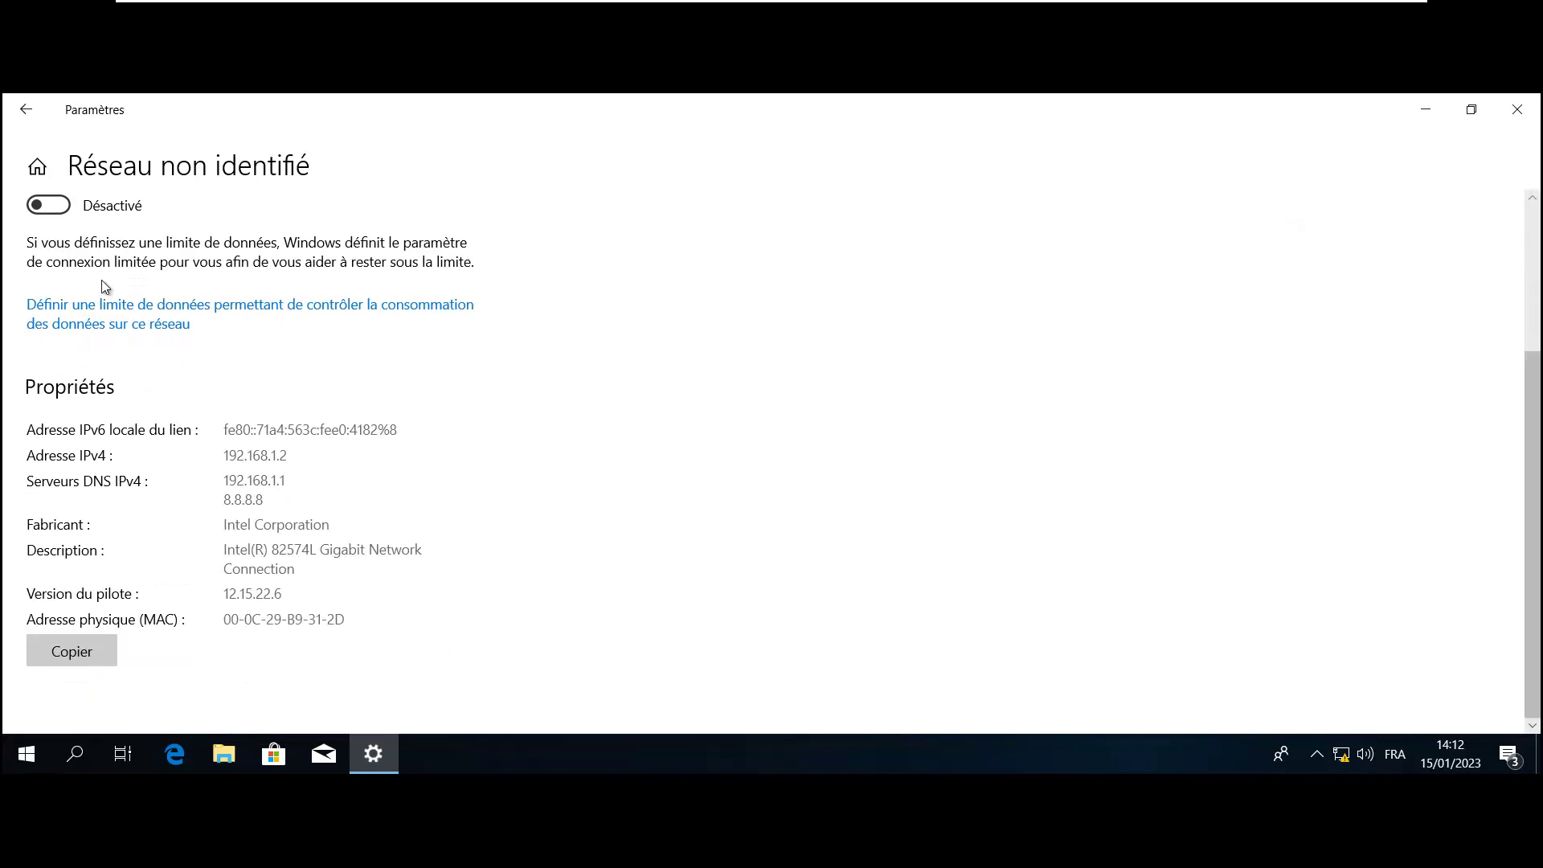
click(30, 121)
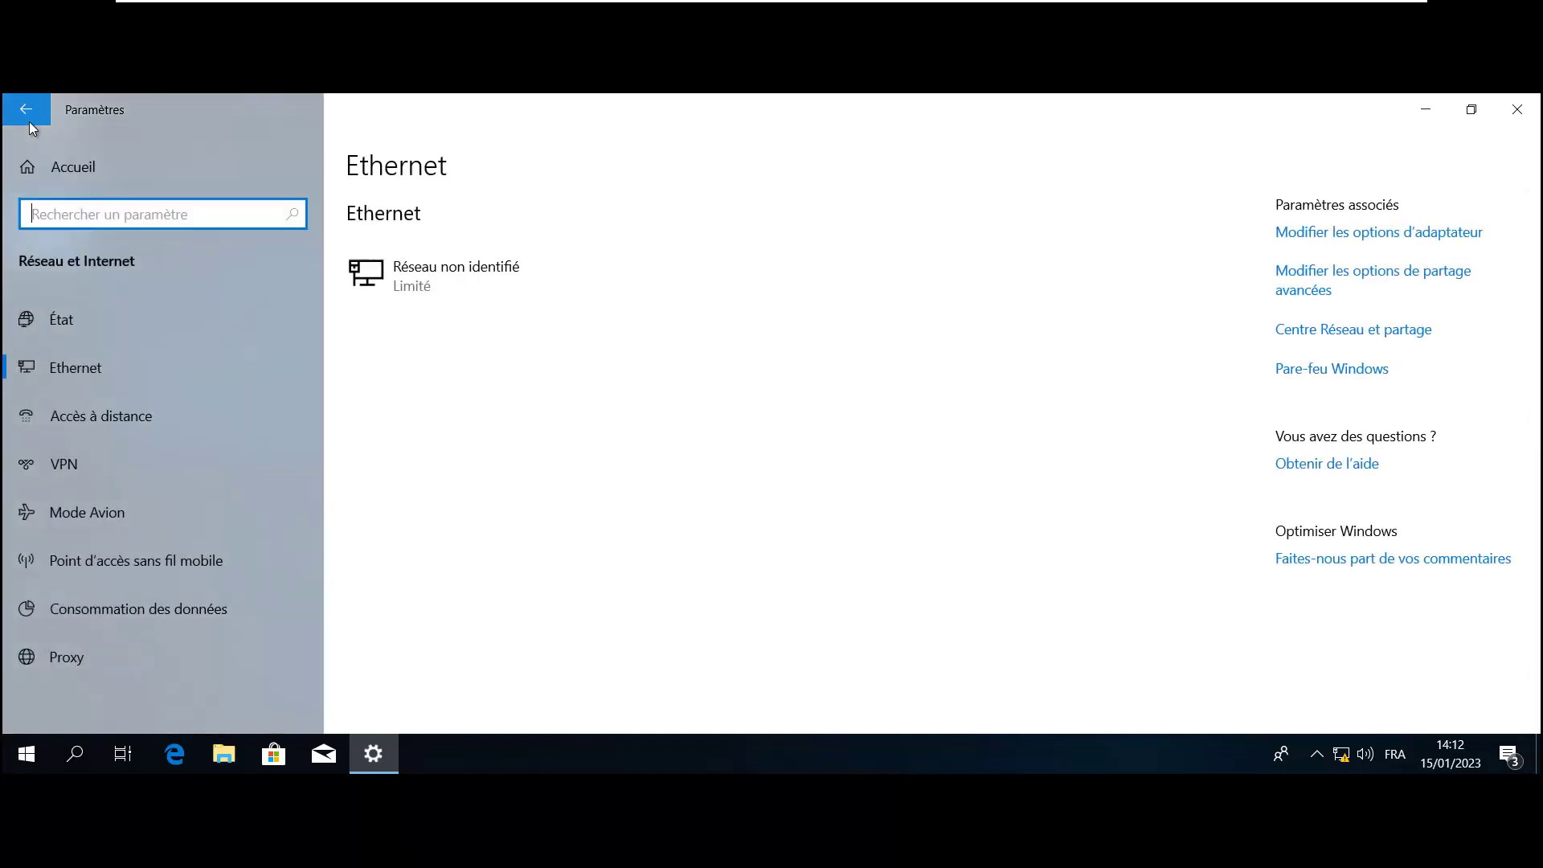
click(93, 381)
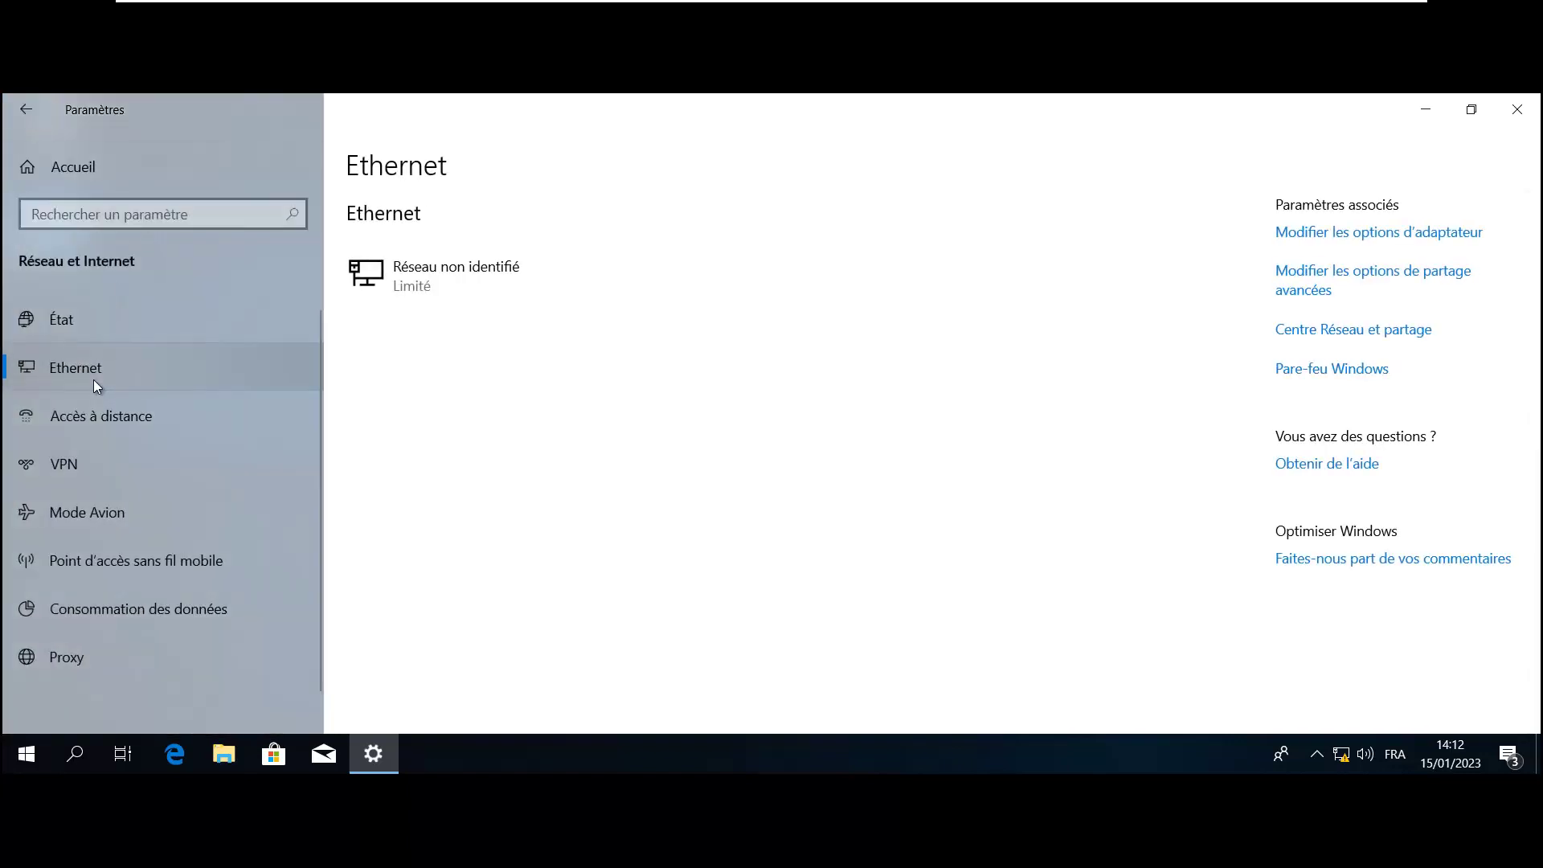
click(94, 379)
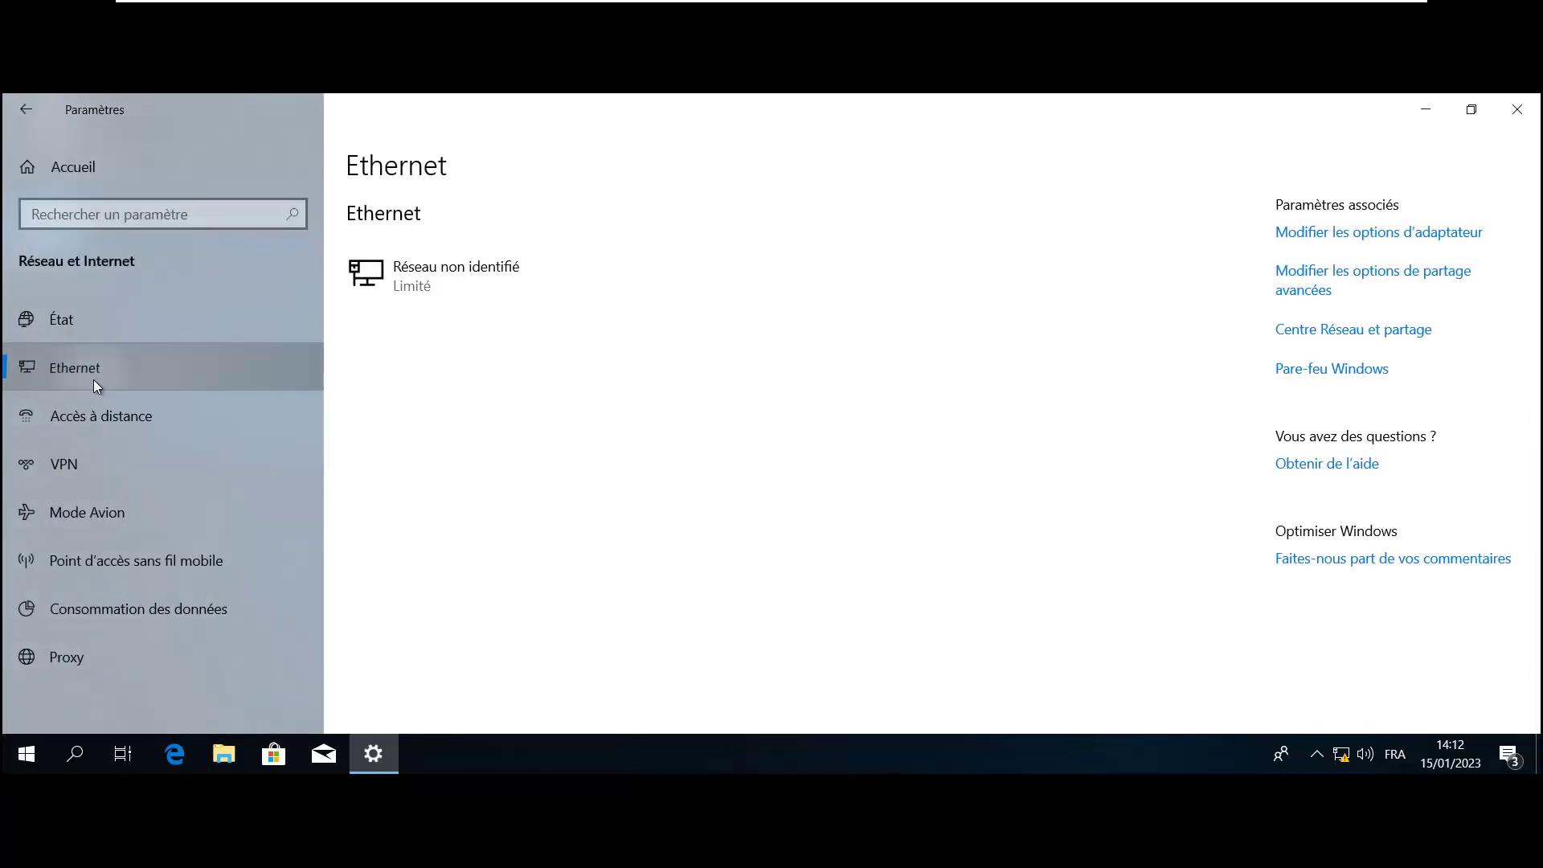
click(429, 284)
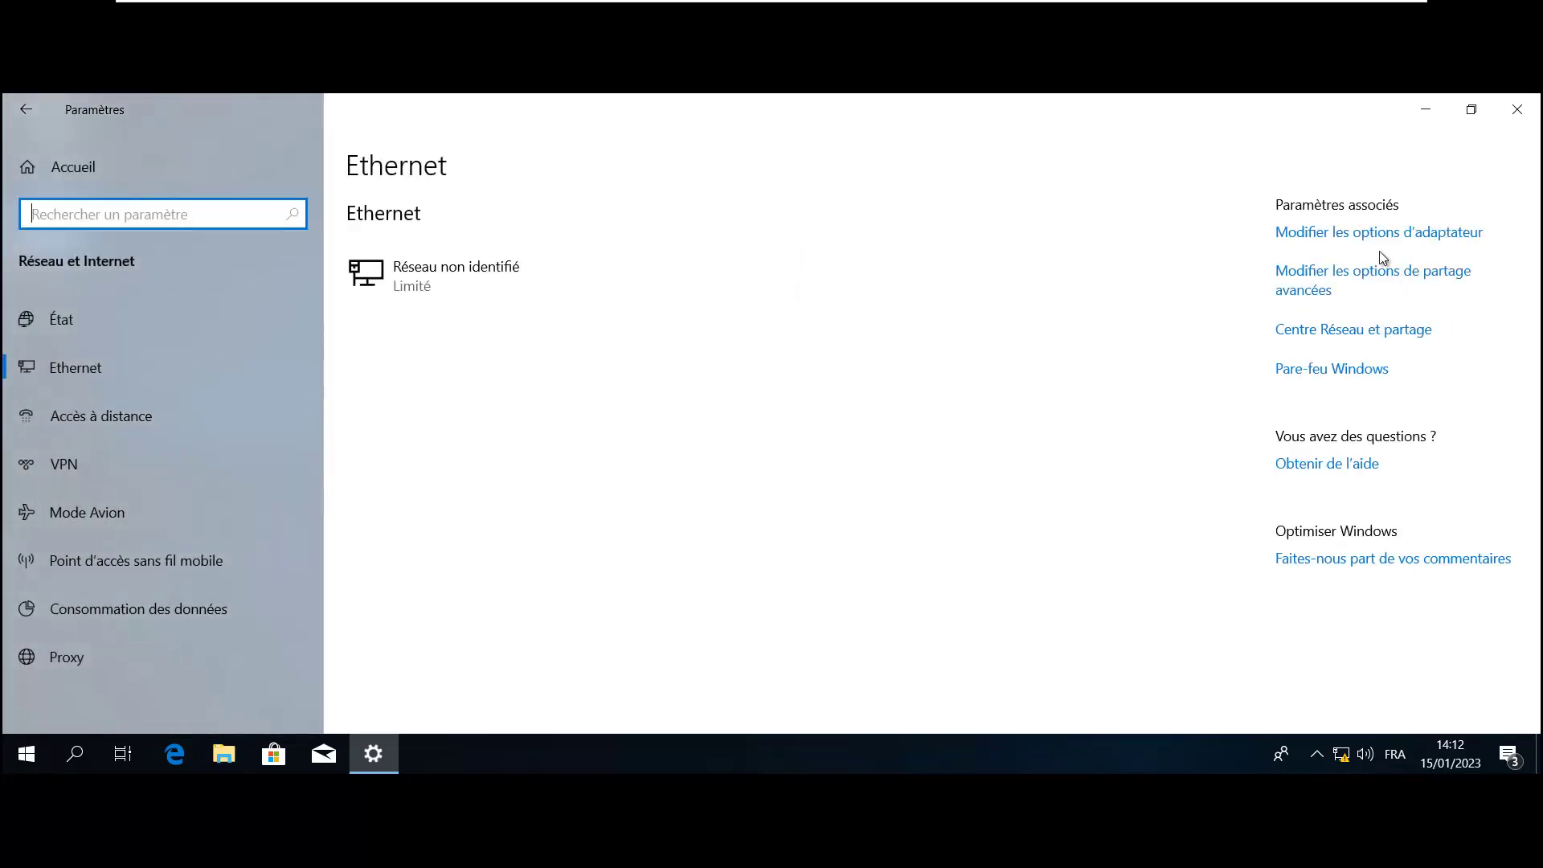
Open the IPv4 properties of the Ethernet0 adapter and set its static IP address to 192.168.1.4
click(1363, 233)
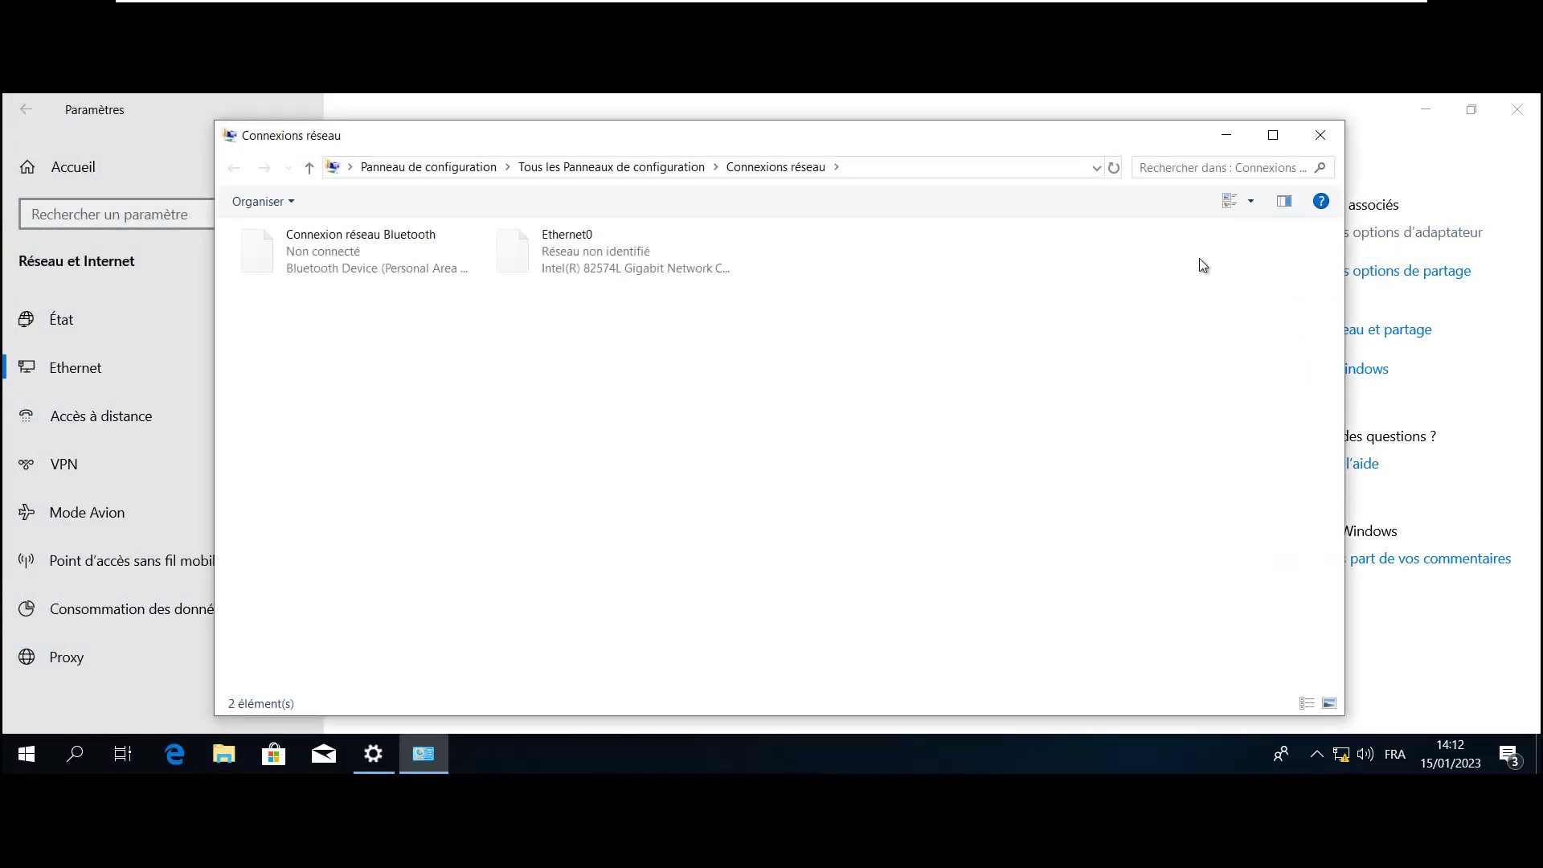
double_click(576, 252)
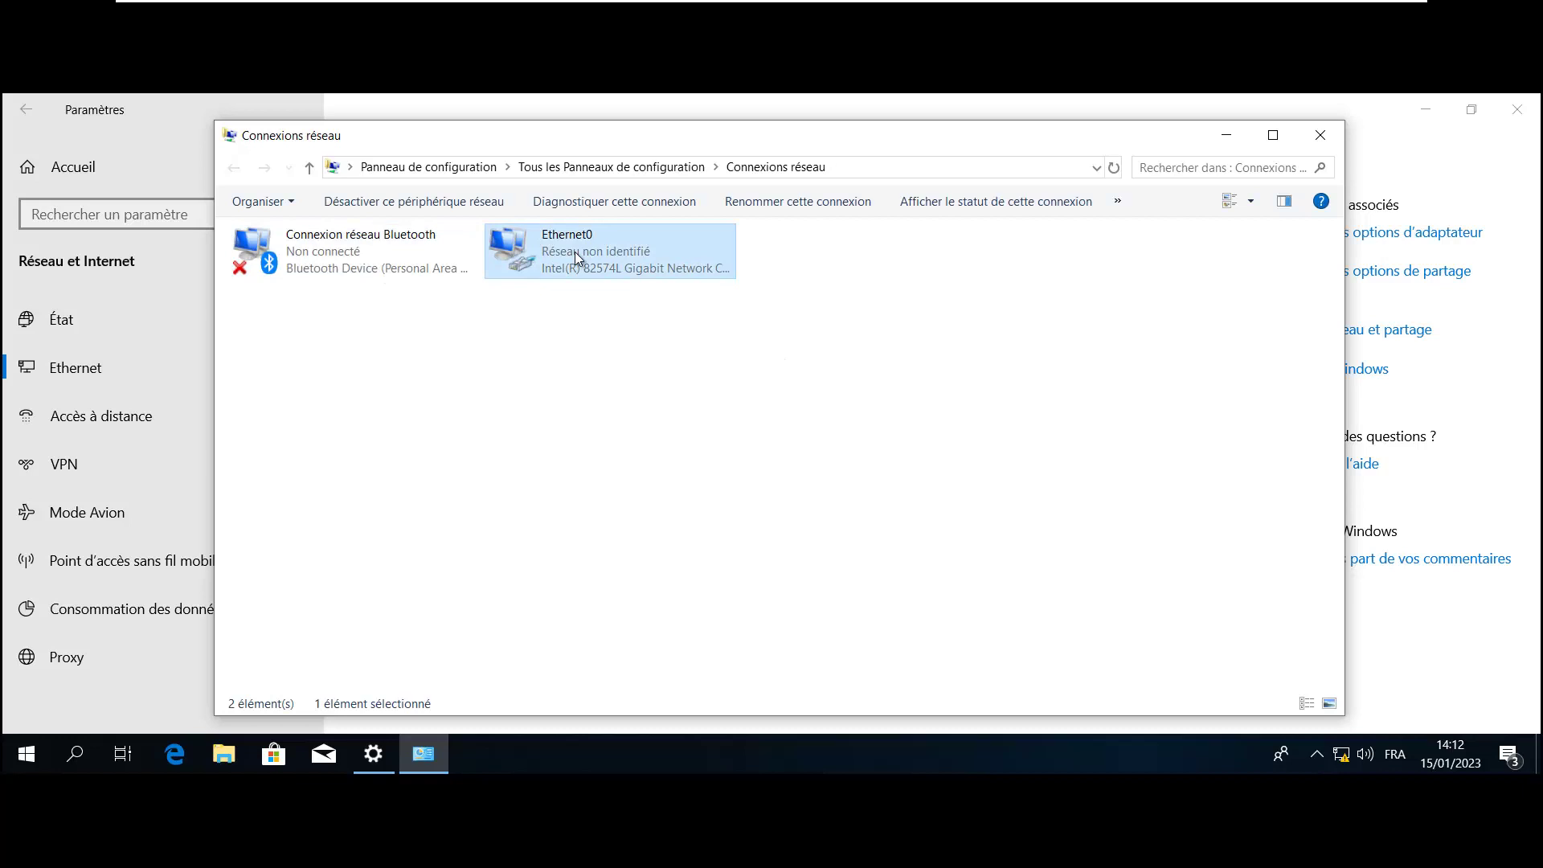
click(655, 589)
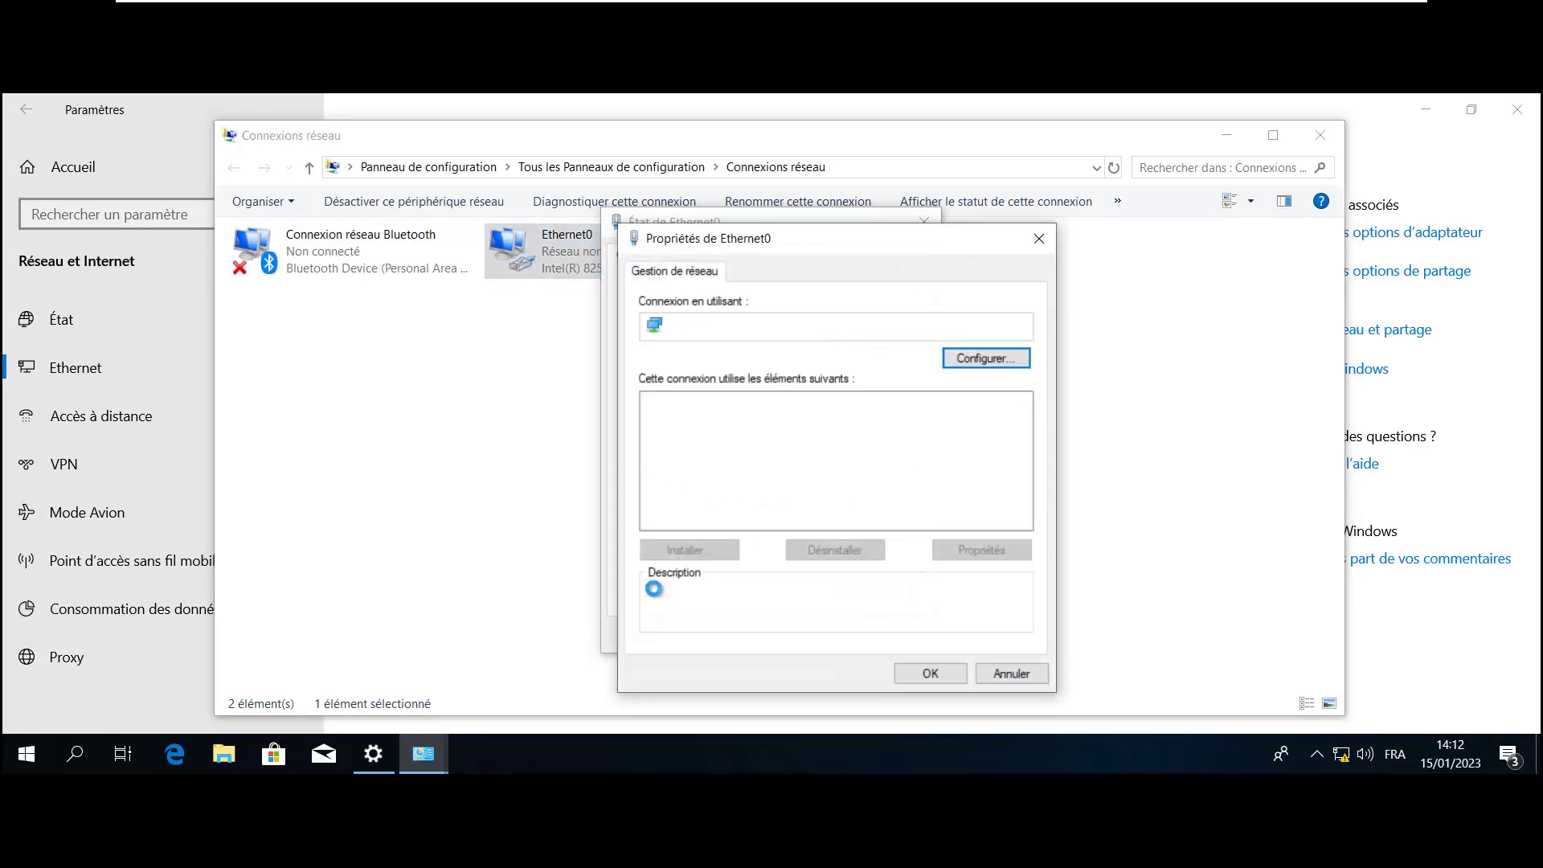
double_click(832, 447)
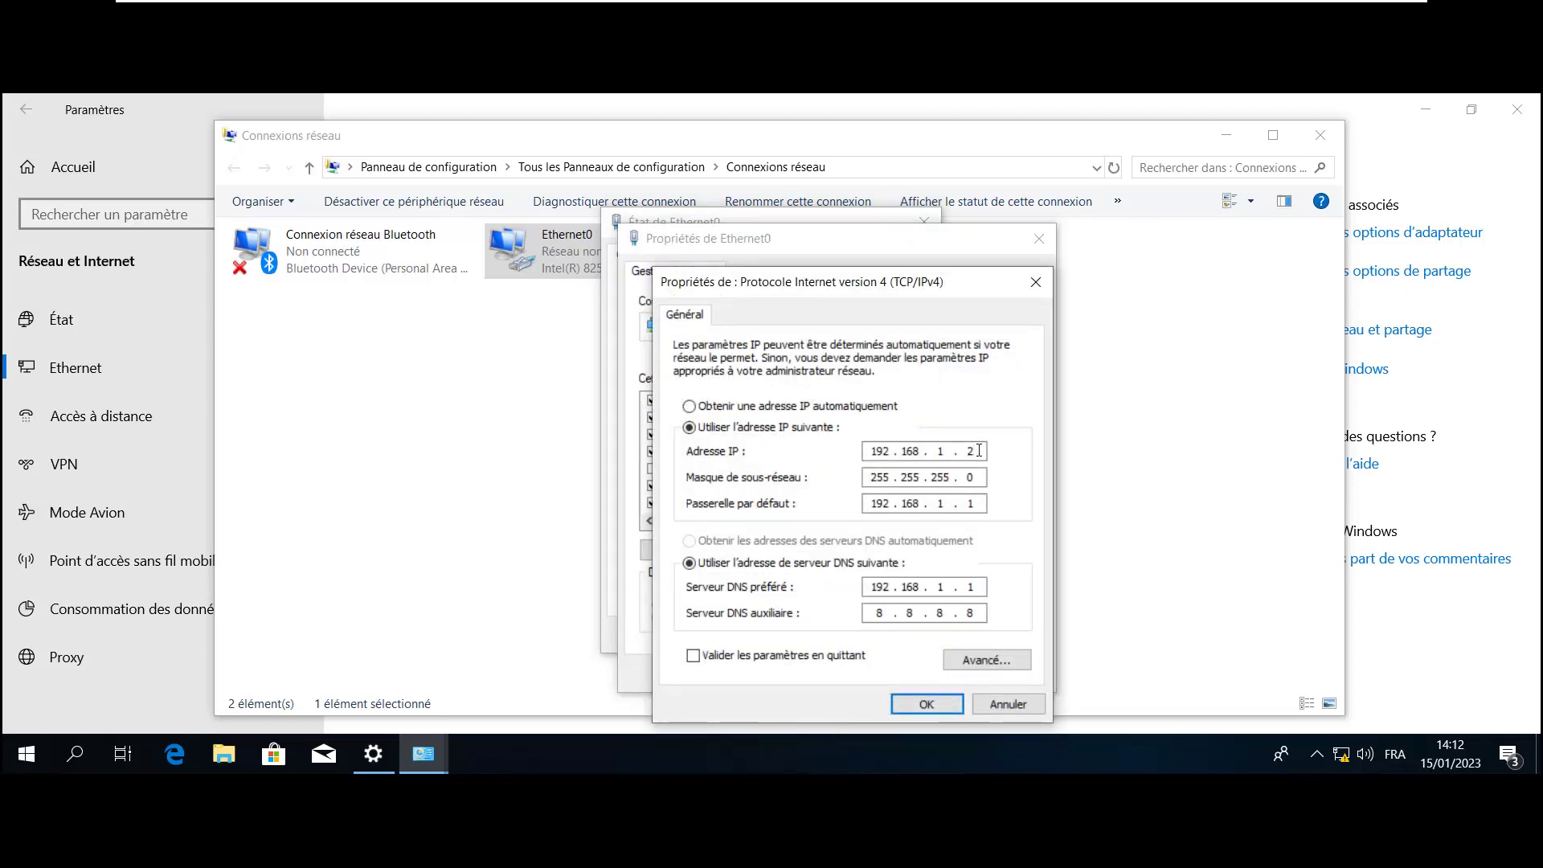
click(979, 450)
text(94)
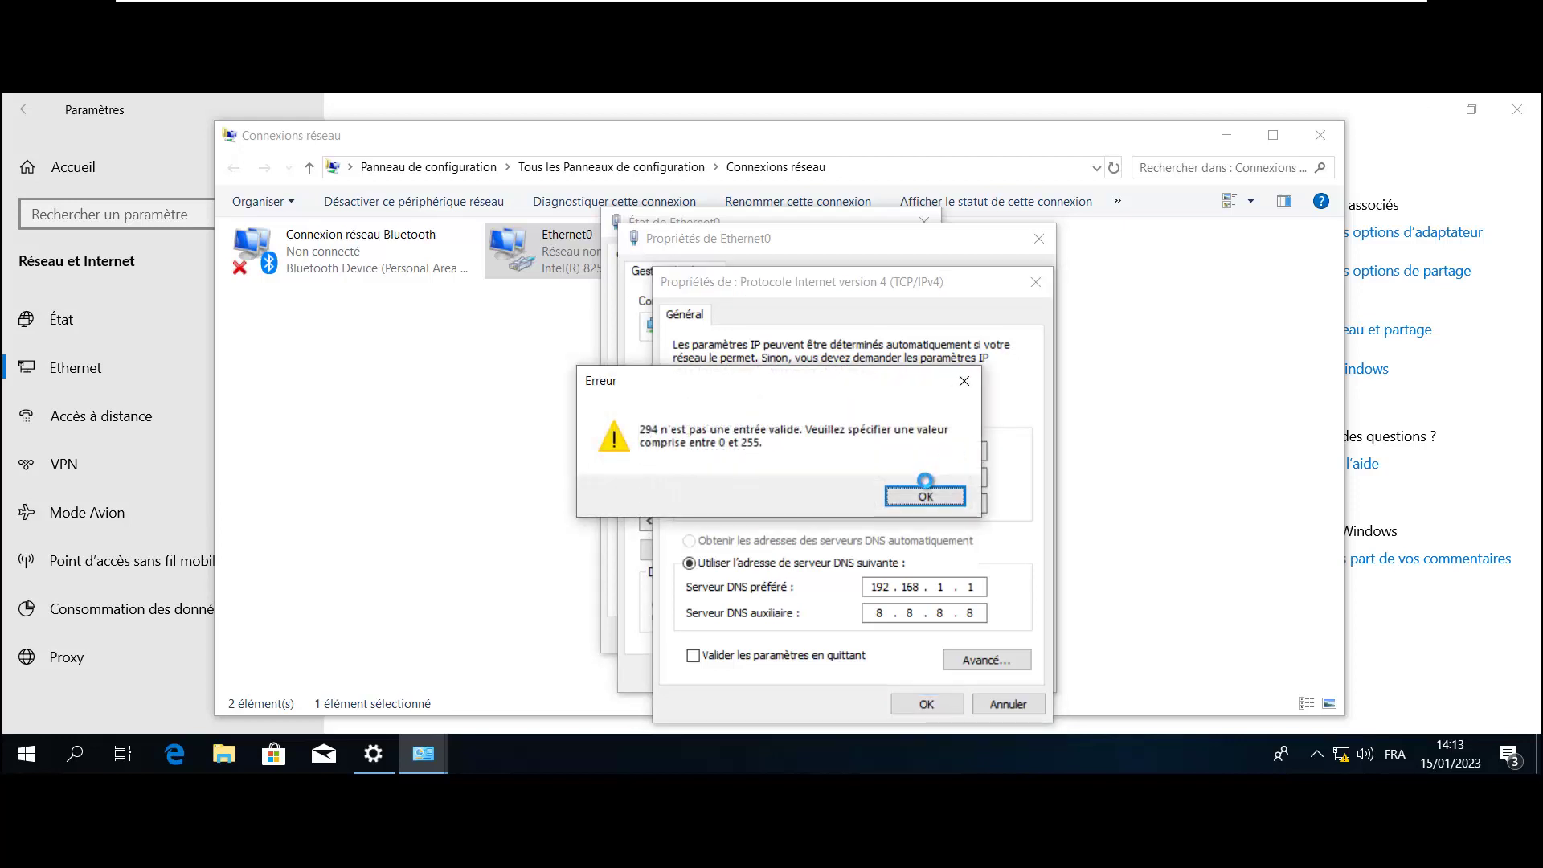
click(928, 498)
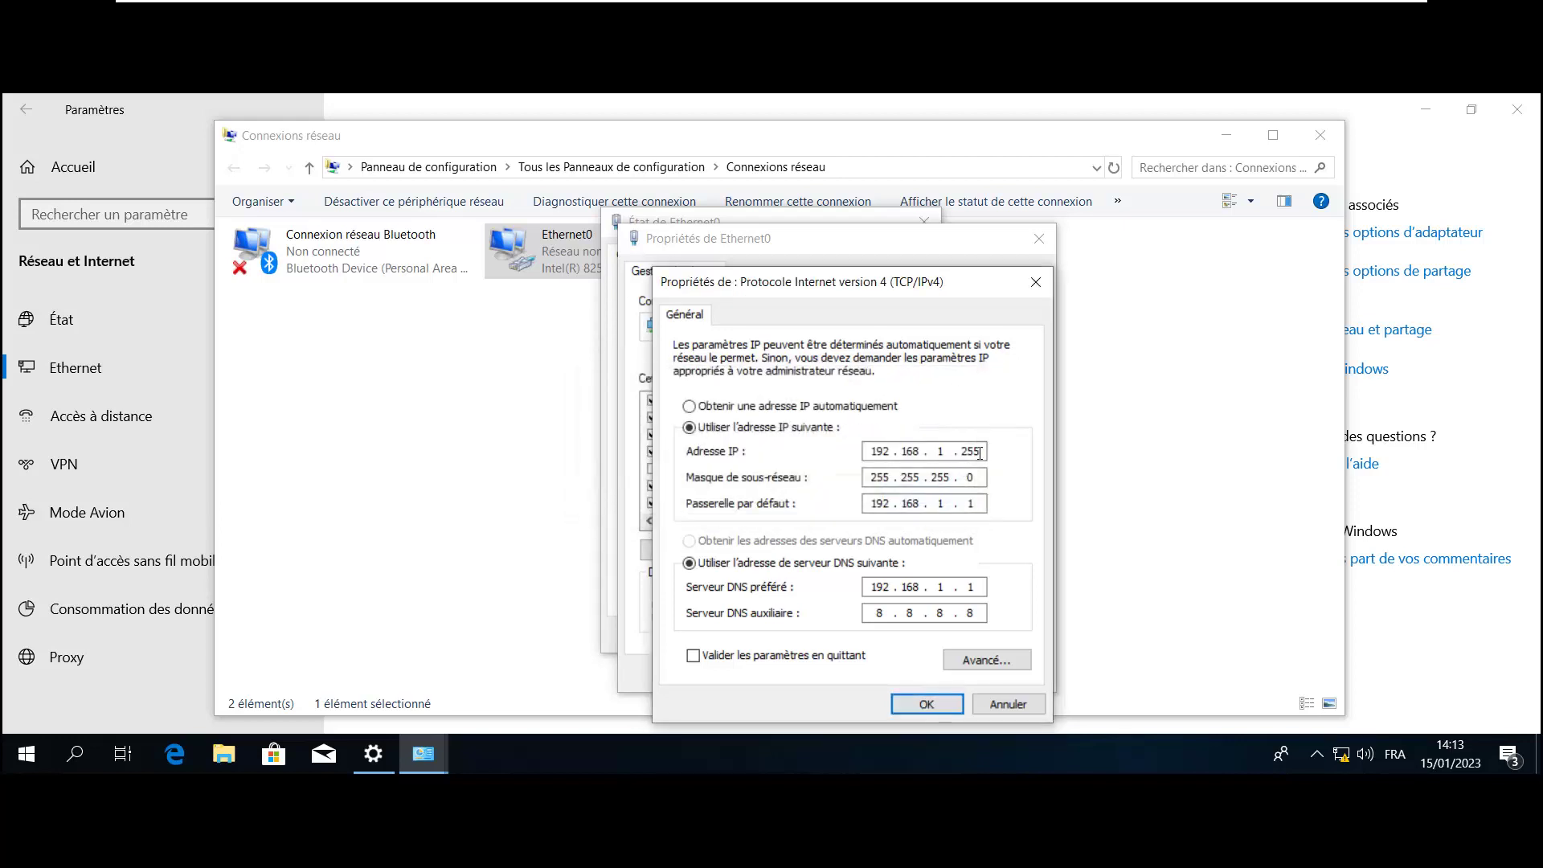
drag(978, 453, 960, 452)
text(4)
Clear the default gateway from Ethernet0's IPv4 settings
click(977, 504)
key(BackSpace)
key(BackSpace)
key(BackSpace)
key(BackSpace)
key(BackSpace)
key(BackSpace)
key(BackSpace)
key(BackSpace)
Set the preferred DNS server to 192.168.1.90, remove the alternate DNS server, and apply and close the Ethernet0 settings
click(975, 587)
key(BackSpace)
text(90)
click(974, 612)
key(BackSpace)
key(BackSpace)
key(BackSpace)
key(BackSpace)
click(925, 704)
click(928, 675)
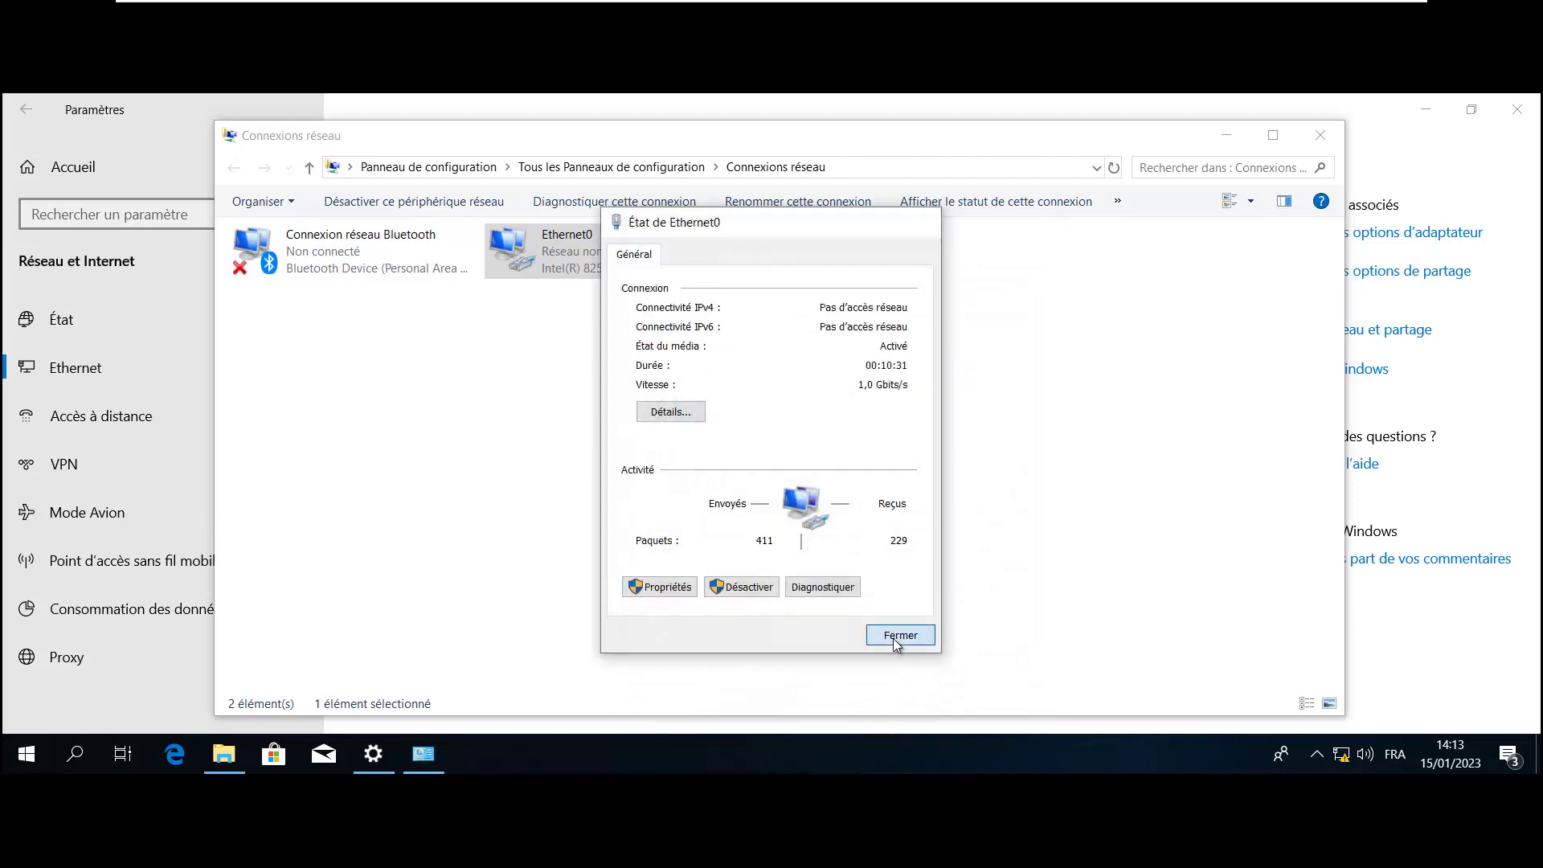
click(893, 638)
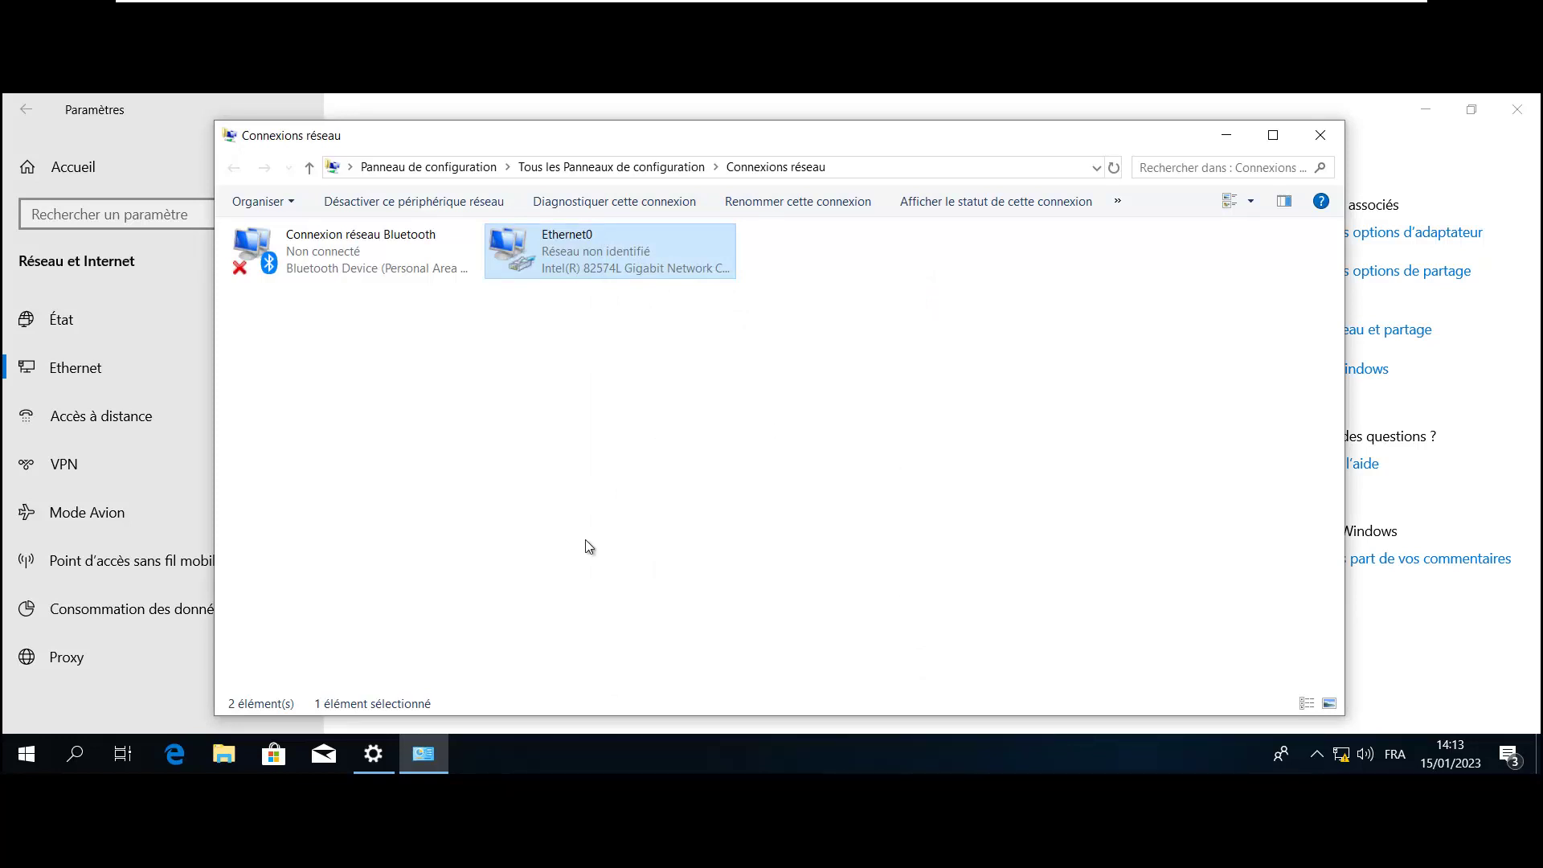
Open a maximized command prompt and ping 192.168.1.90 to test the connection to the AD1 server
key(super+r)
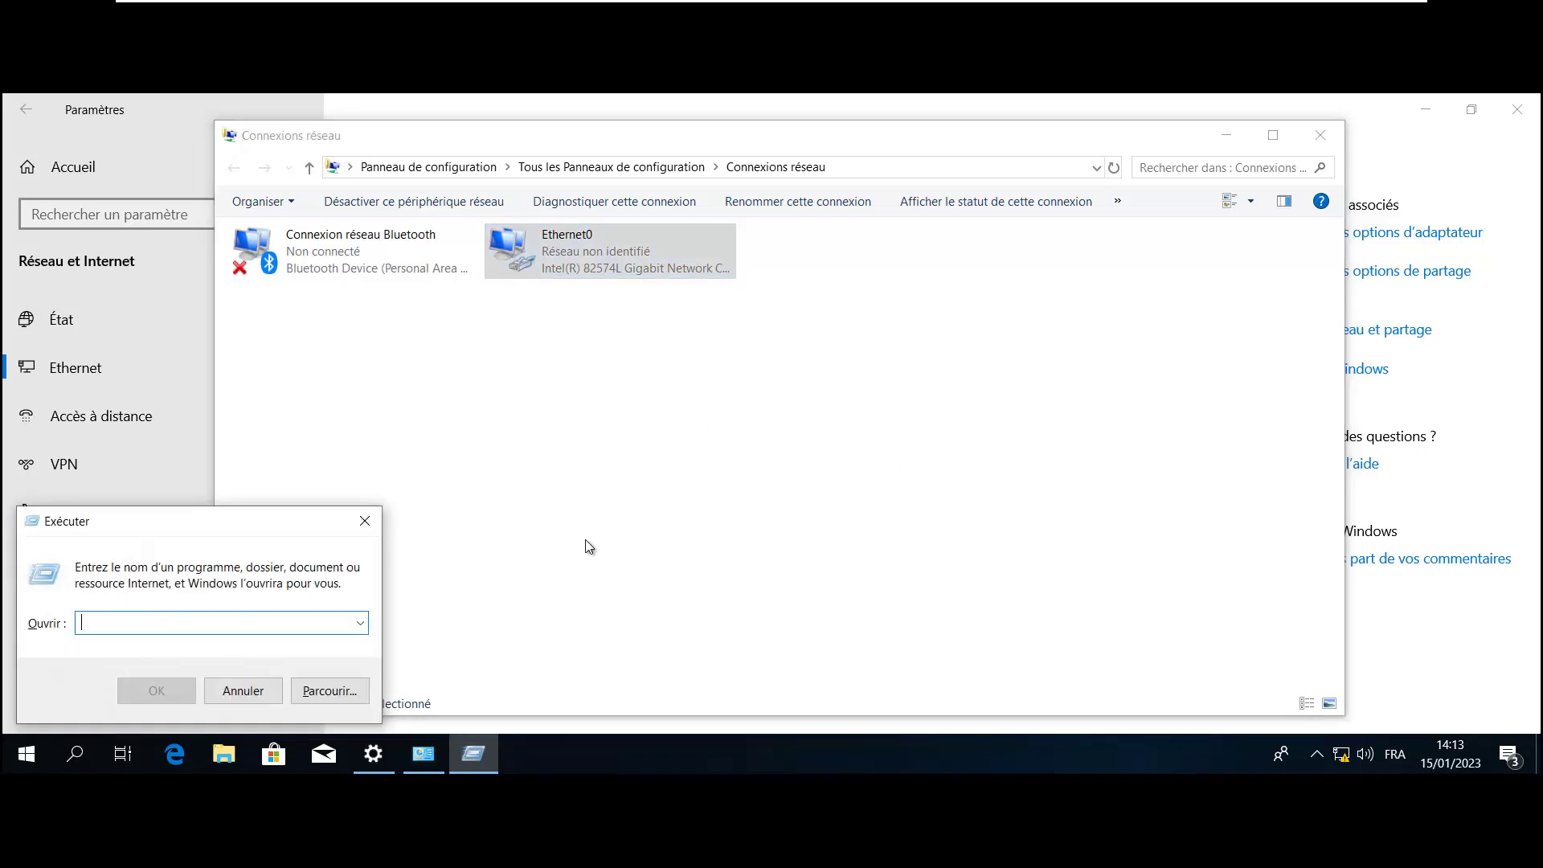
text(cmd)
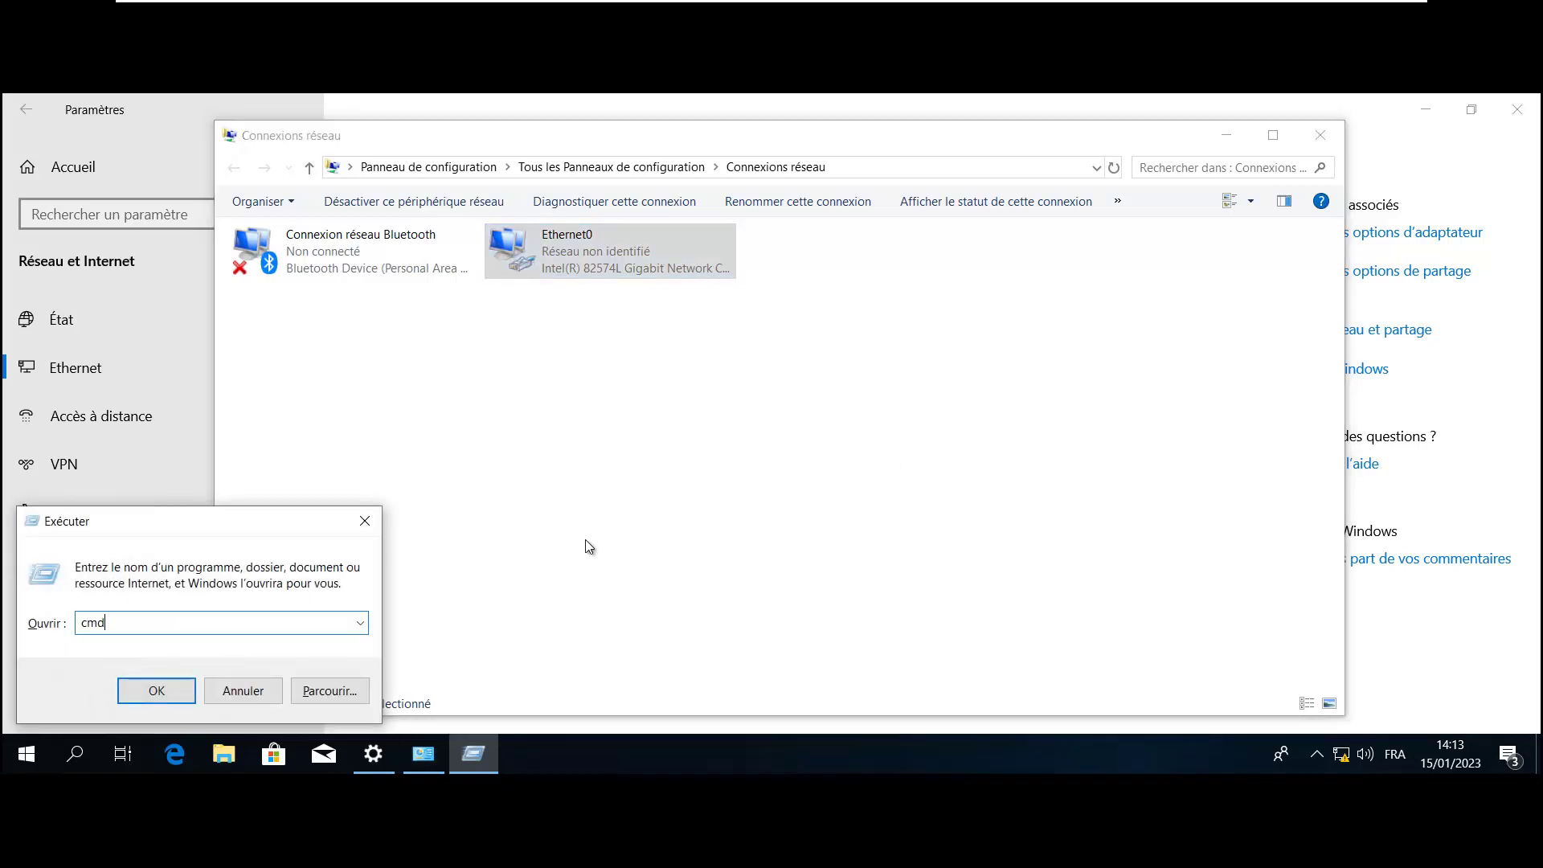
key(ctrl+a)
key(Return)
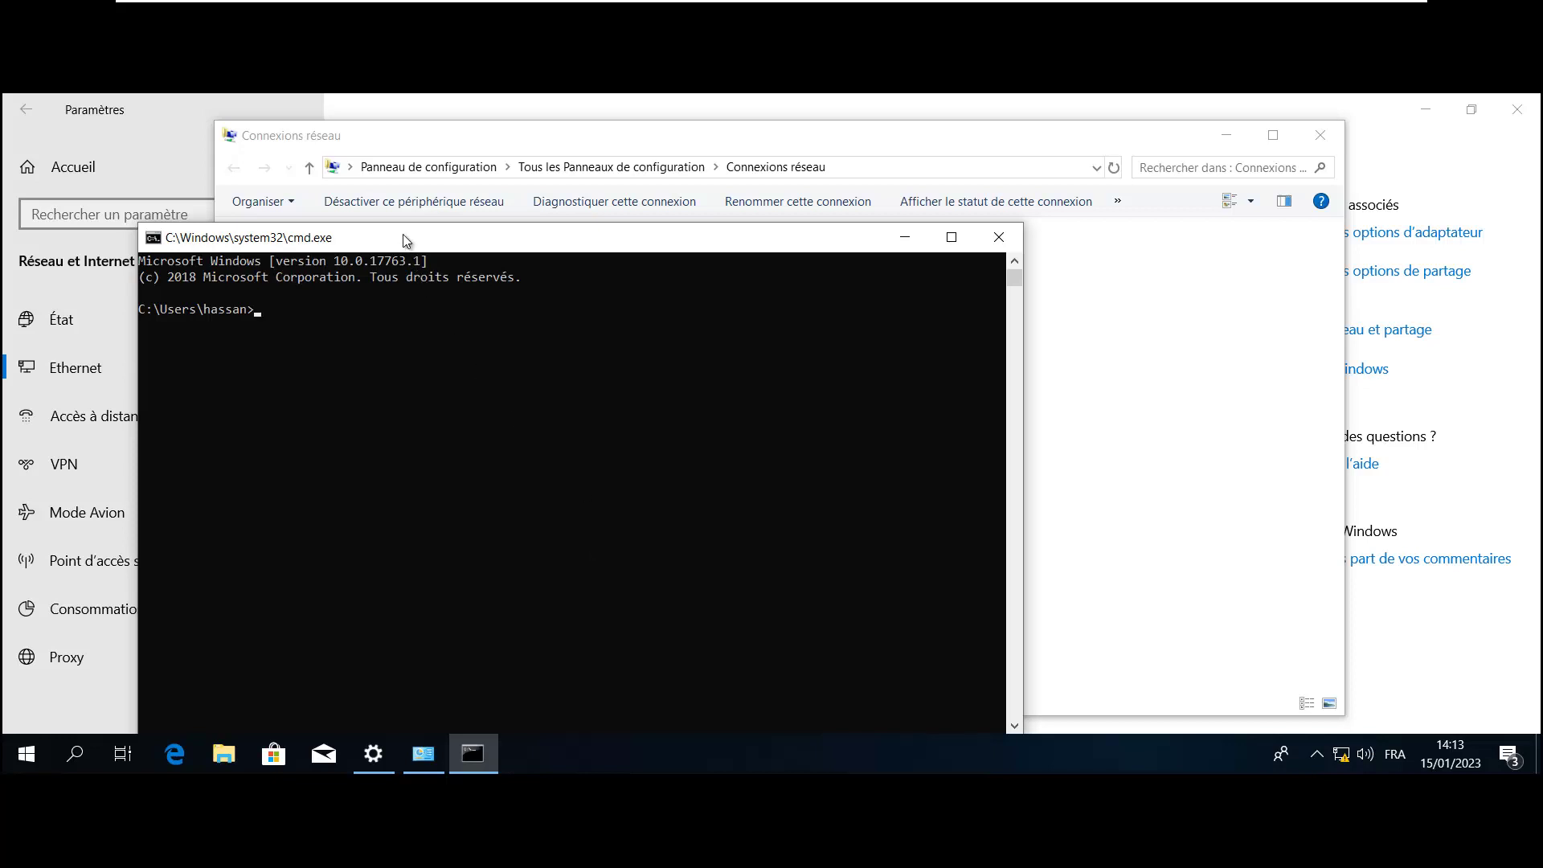
double_click(403, 235)
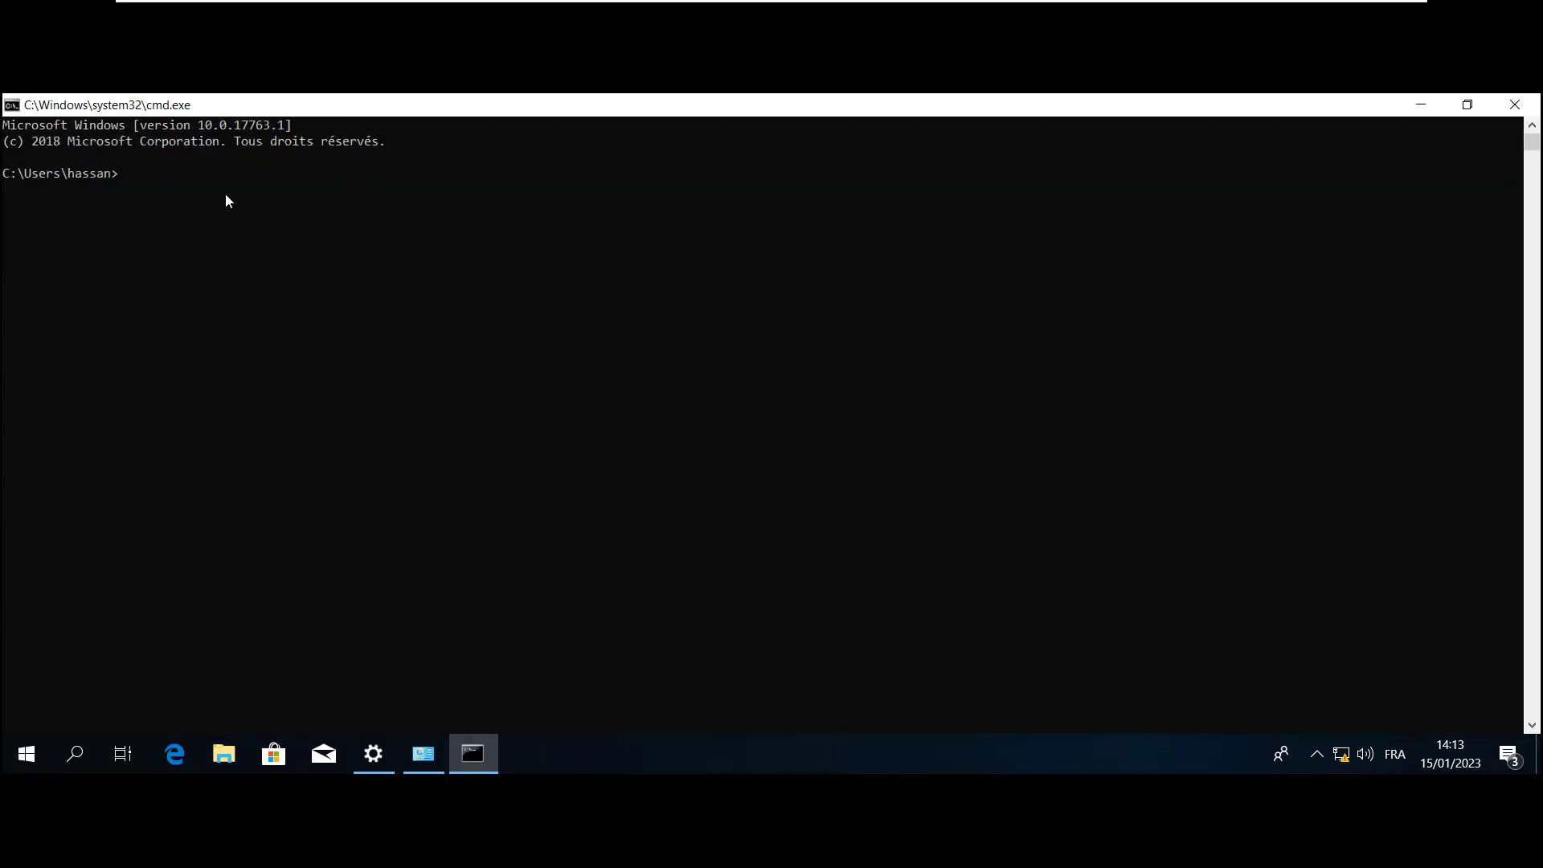
text(ping 19)
text(2.168.1.90)
key(Return)
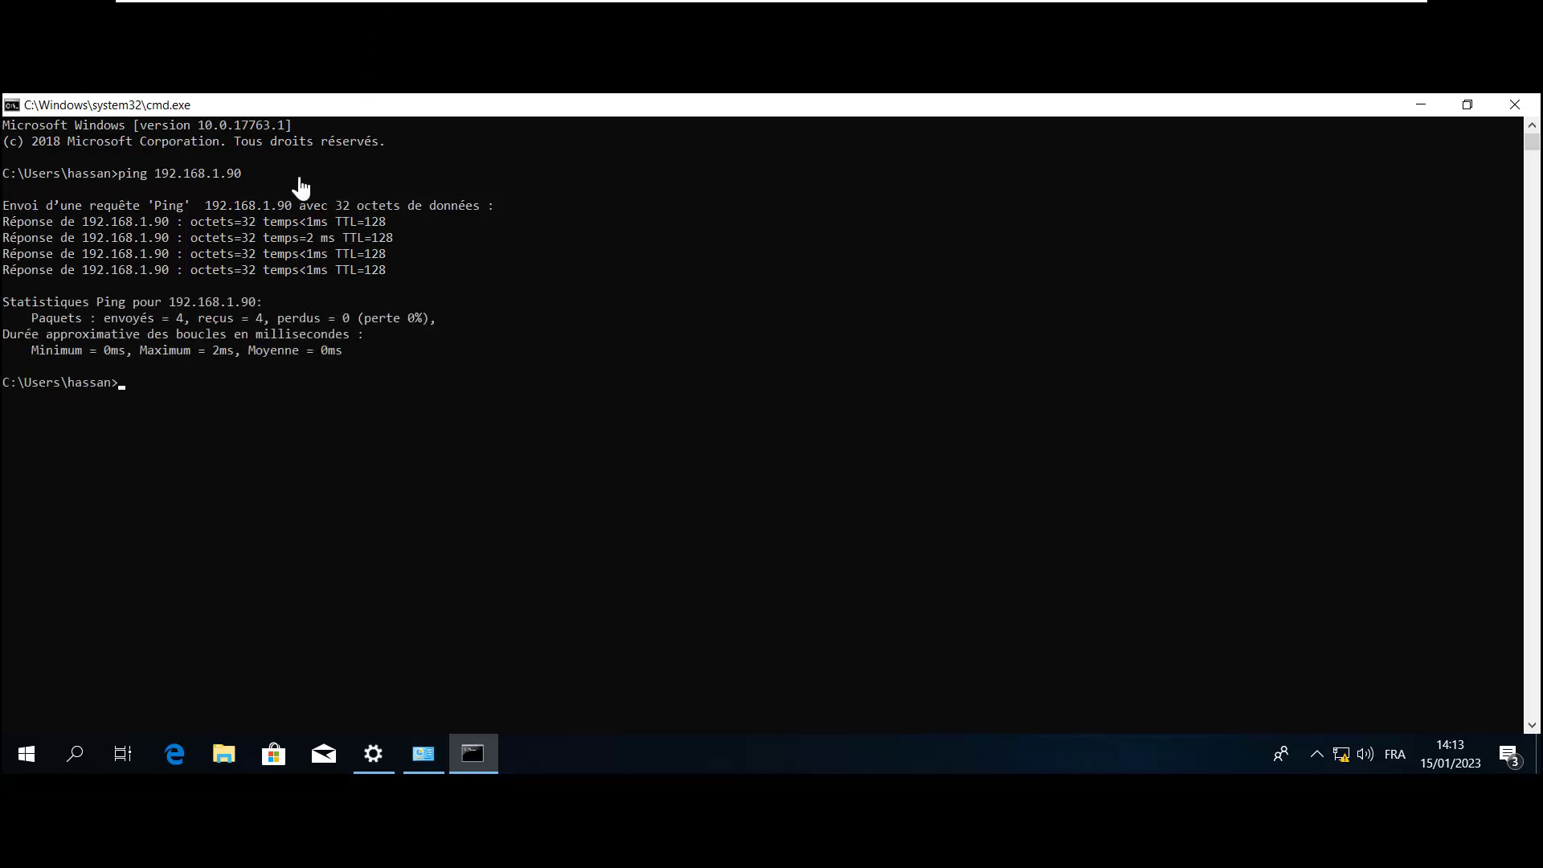
mouse_move(809, 5)
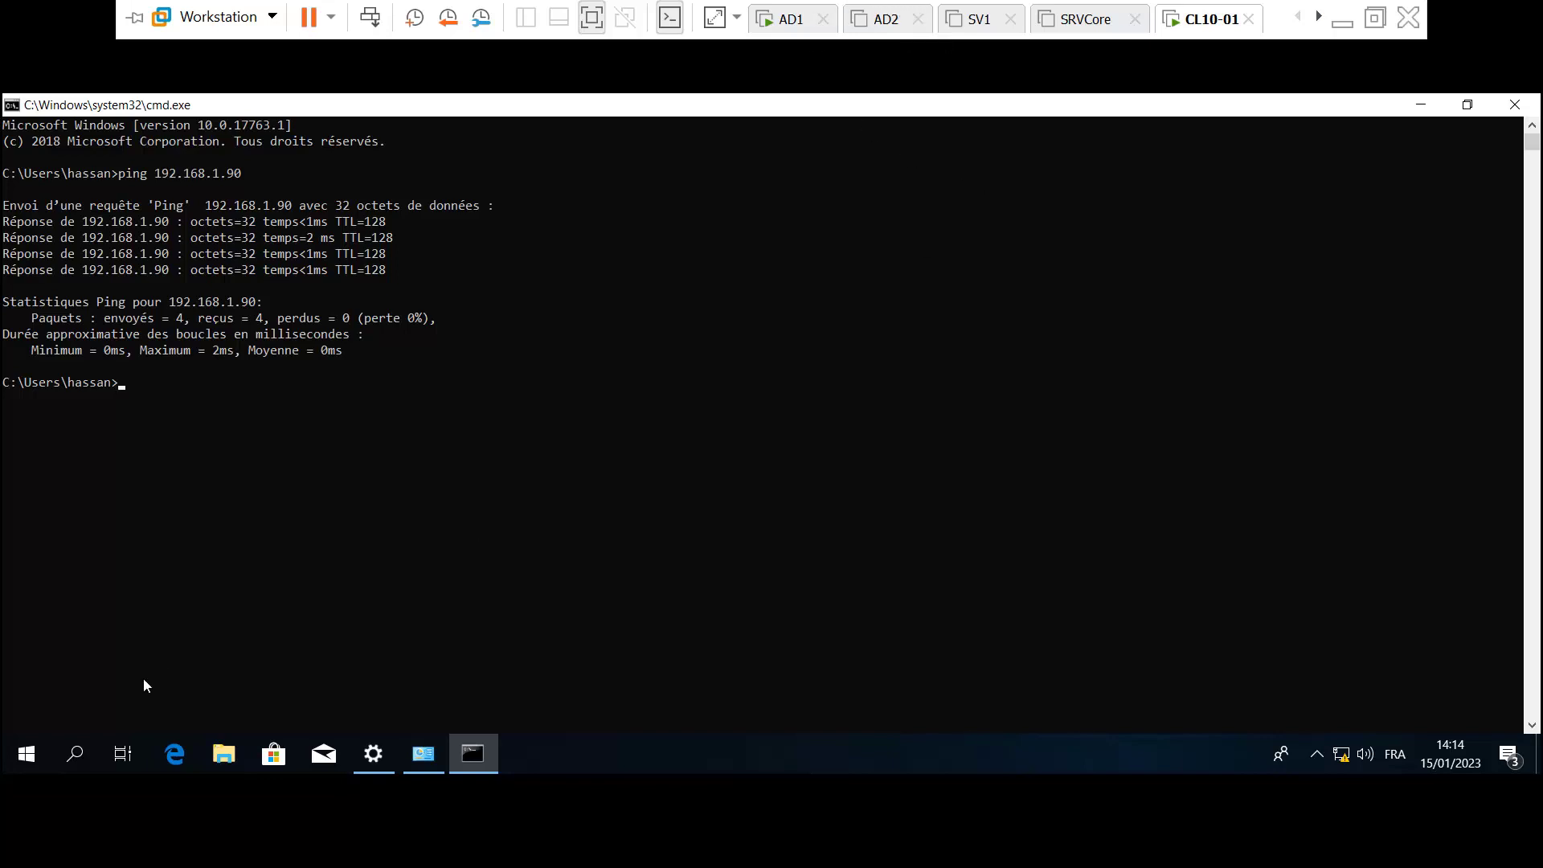
Open the System page of the Control Panel and bring up the settings for changing the computer's name or domain
click(35, 753)
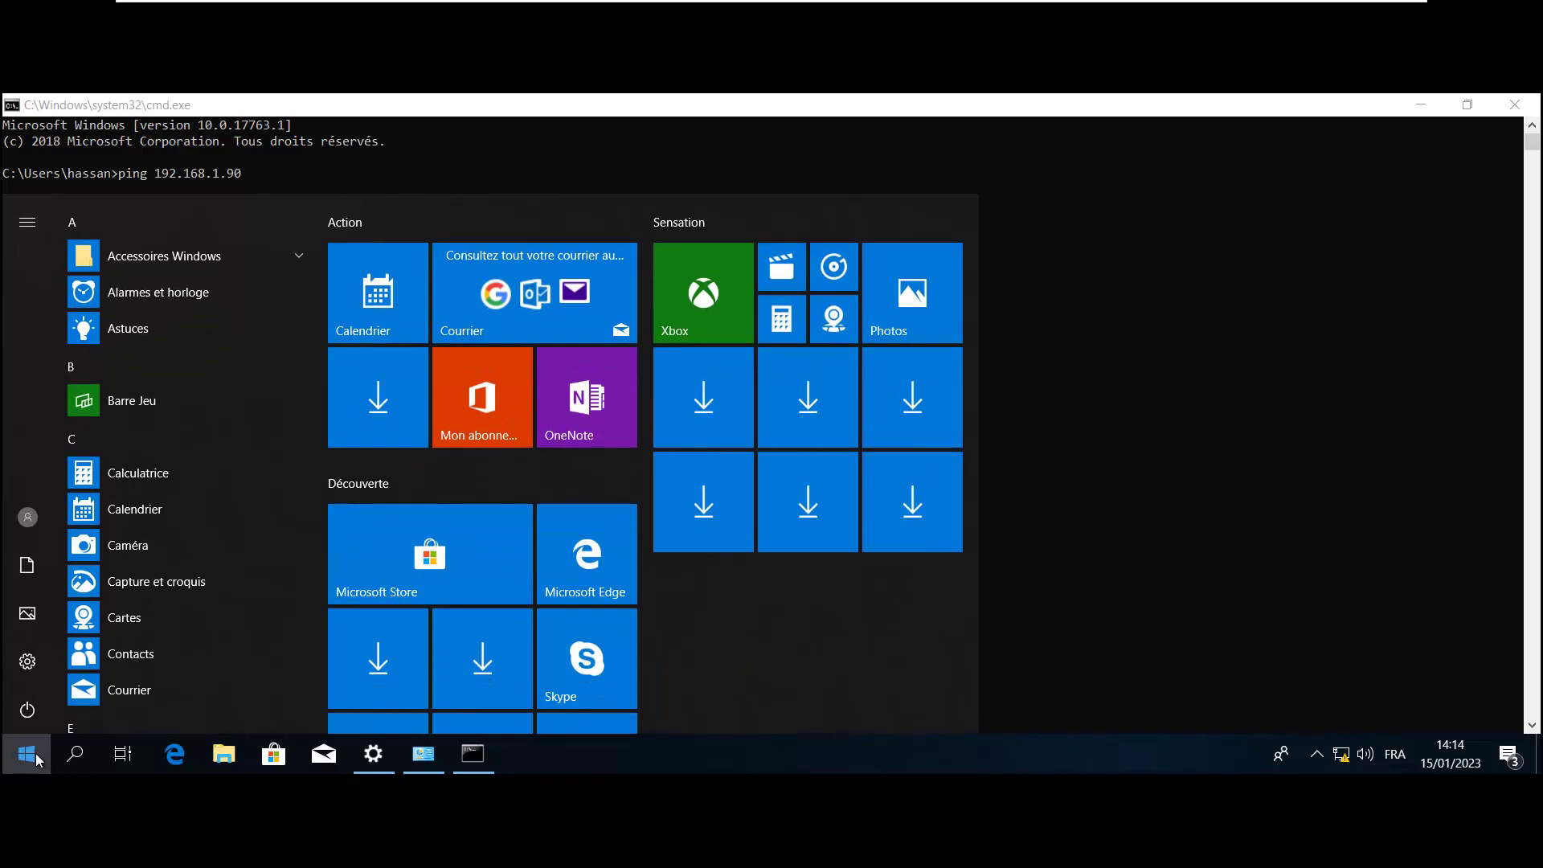
text(pann)
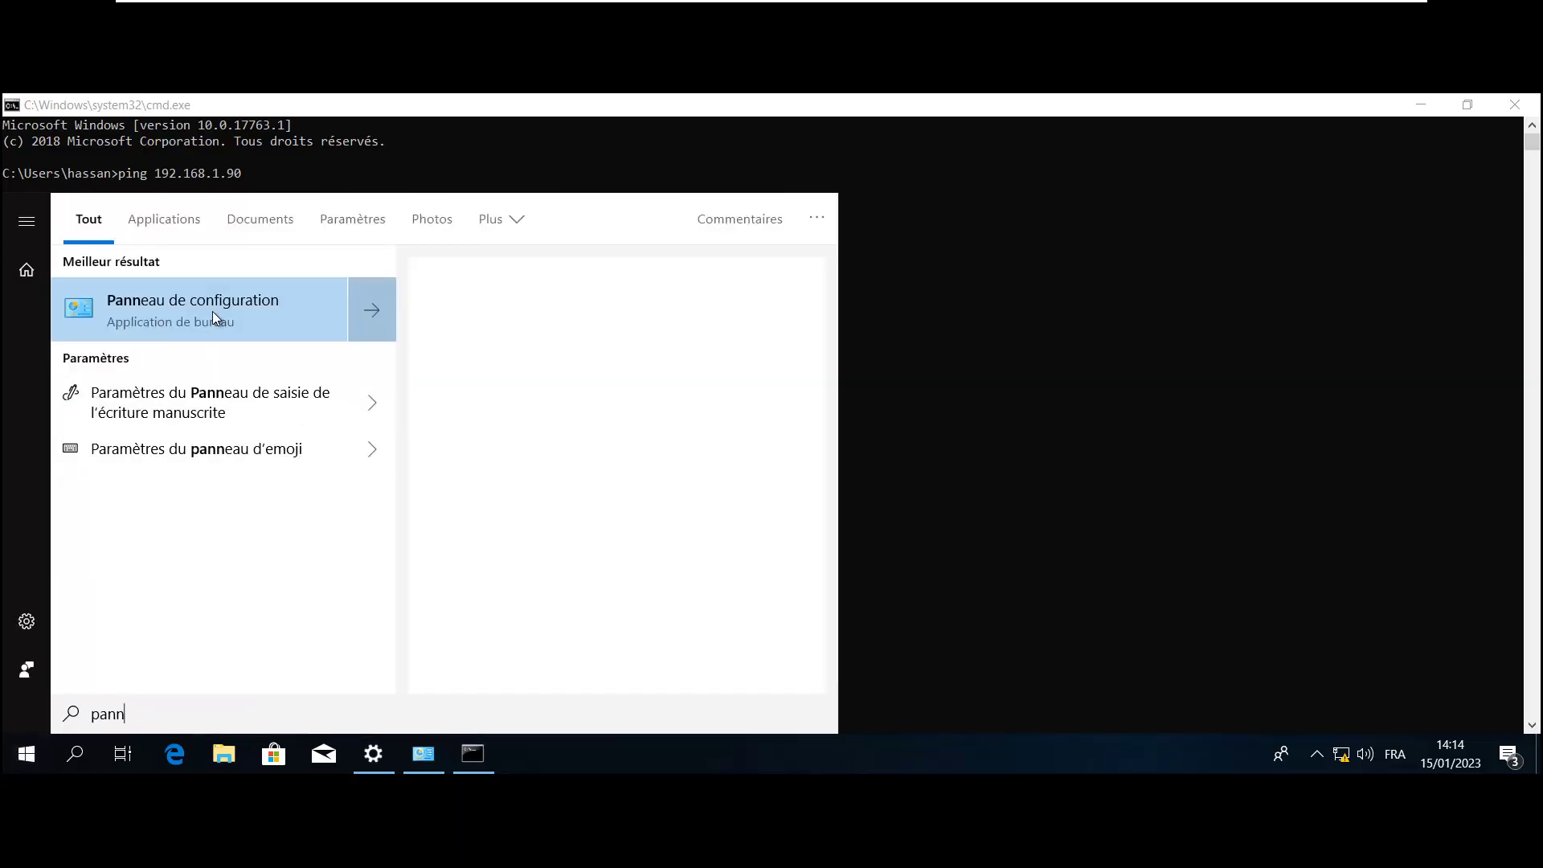
click(212, 311)
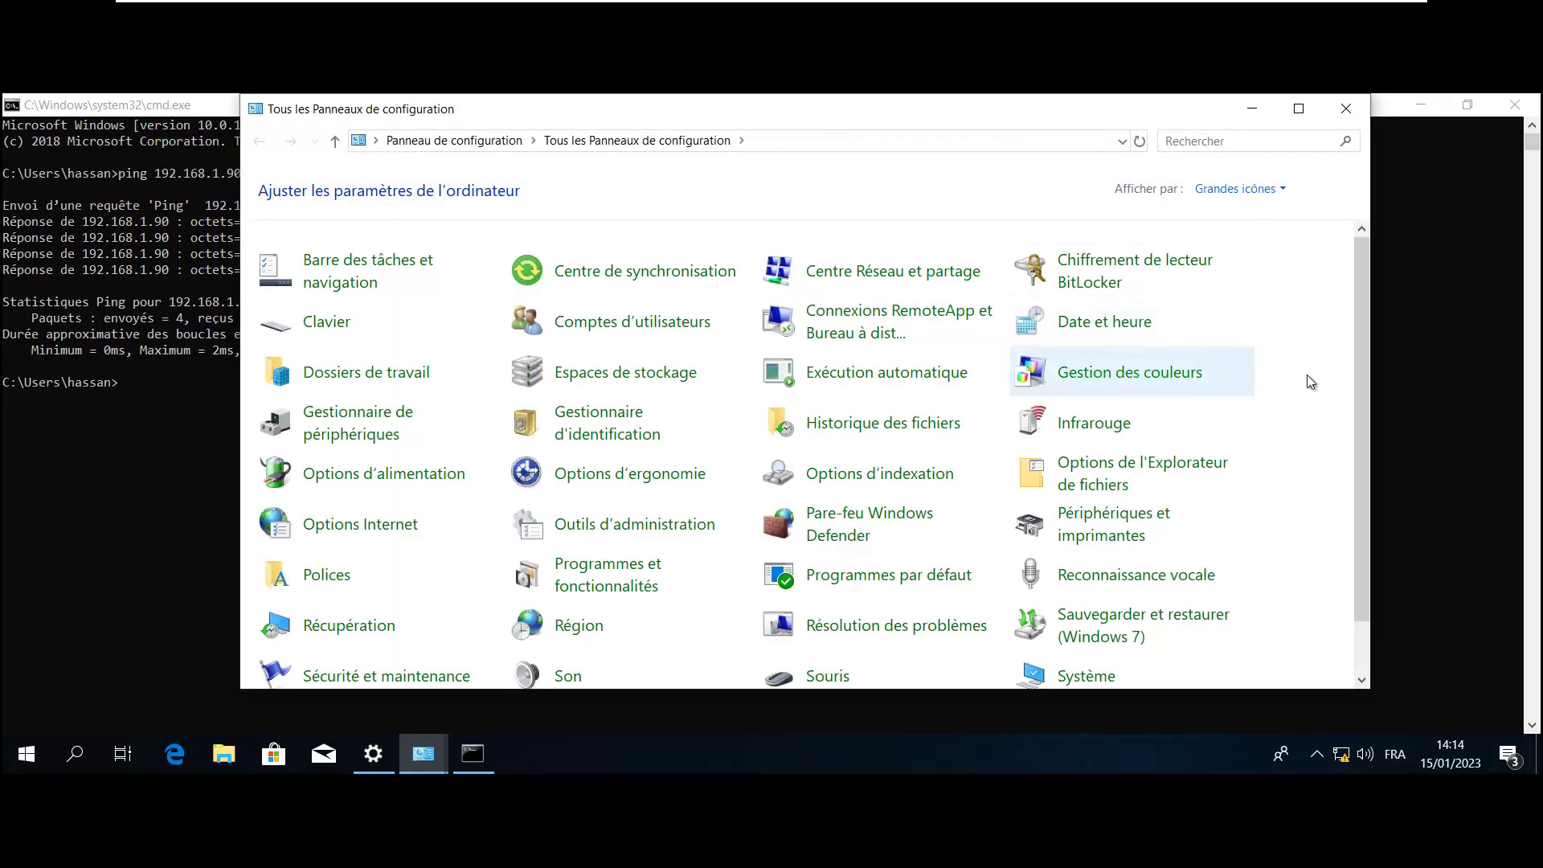
drag(1363, 326, 1368, 414)
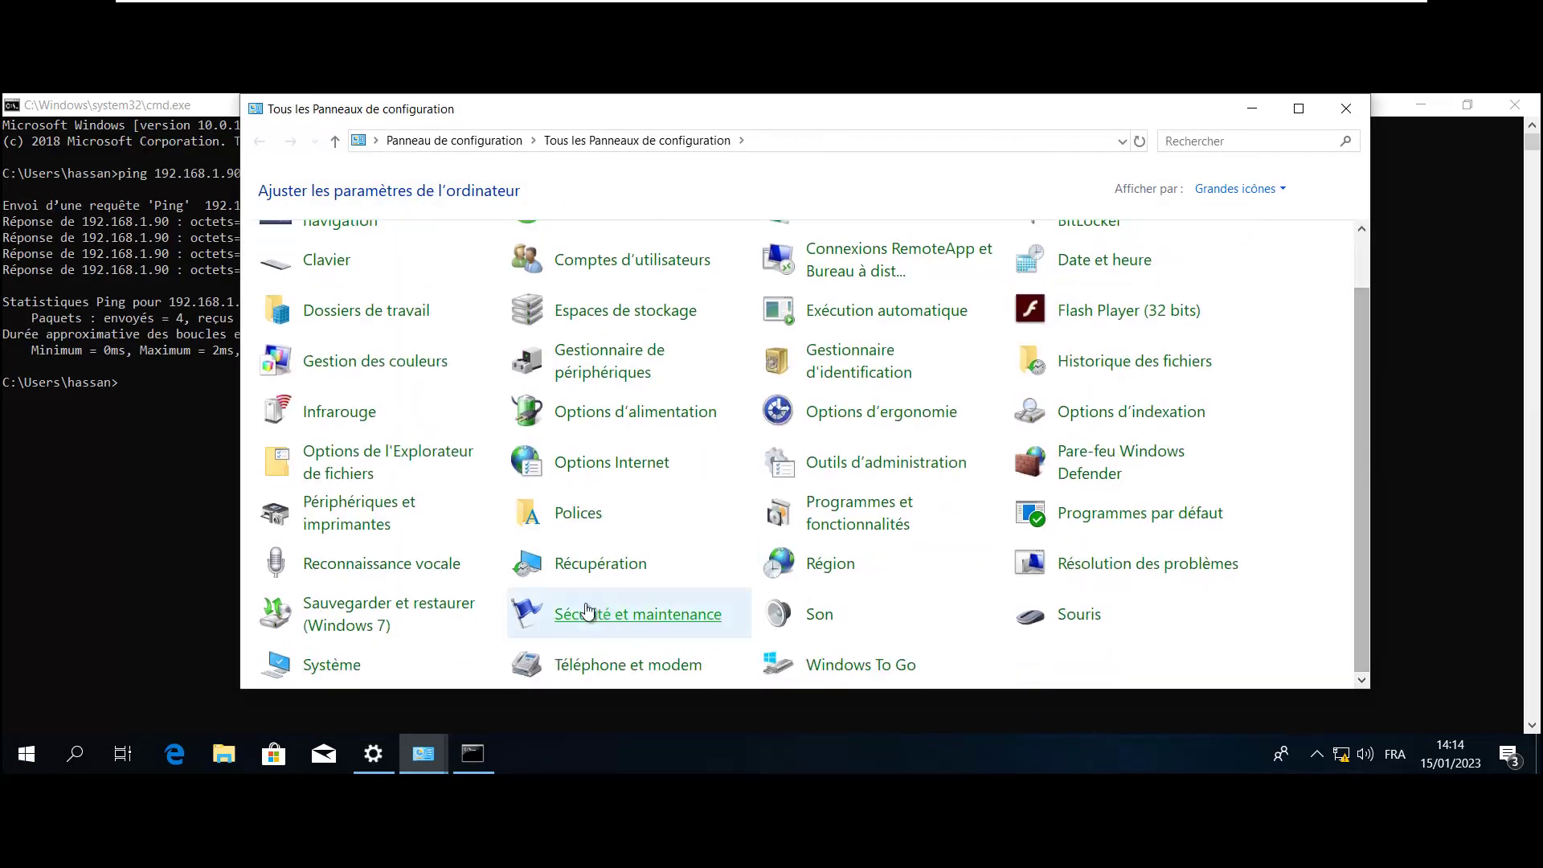
click(338, 666)
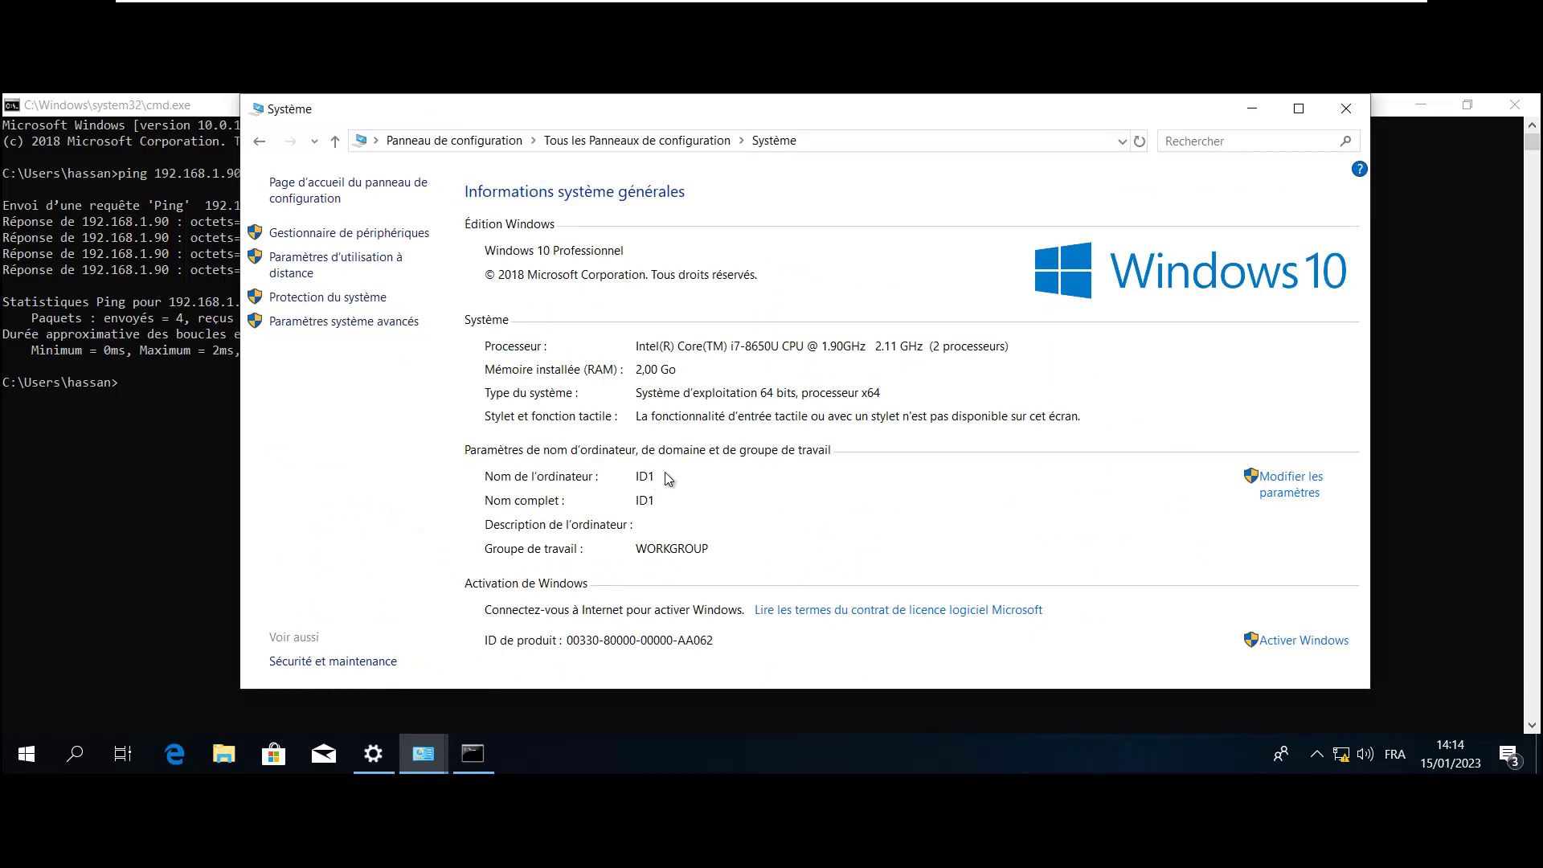
click(1290, 492)
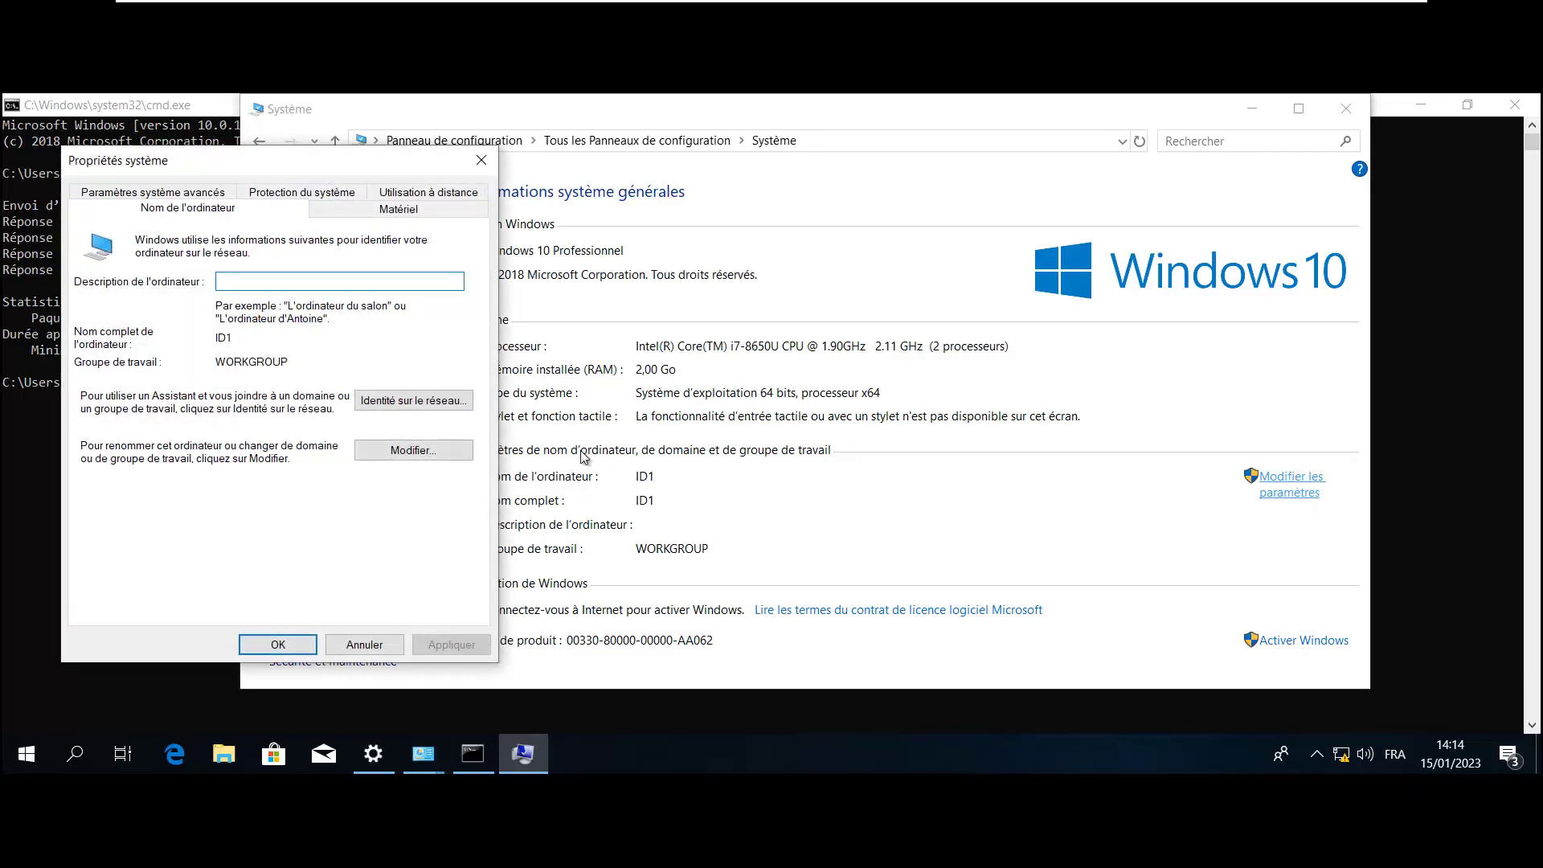
click(412, 452)
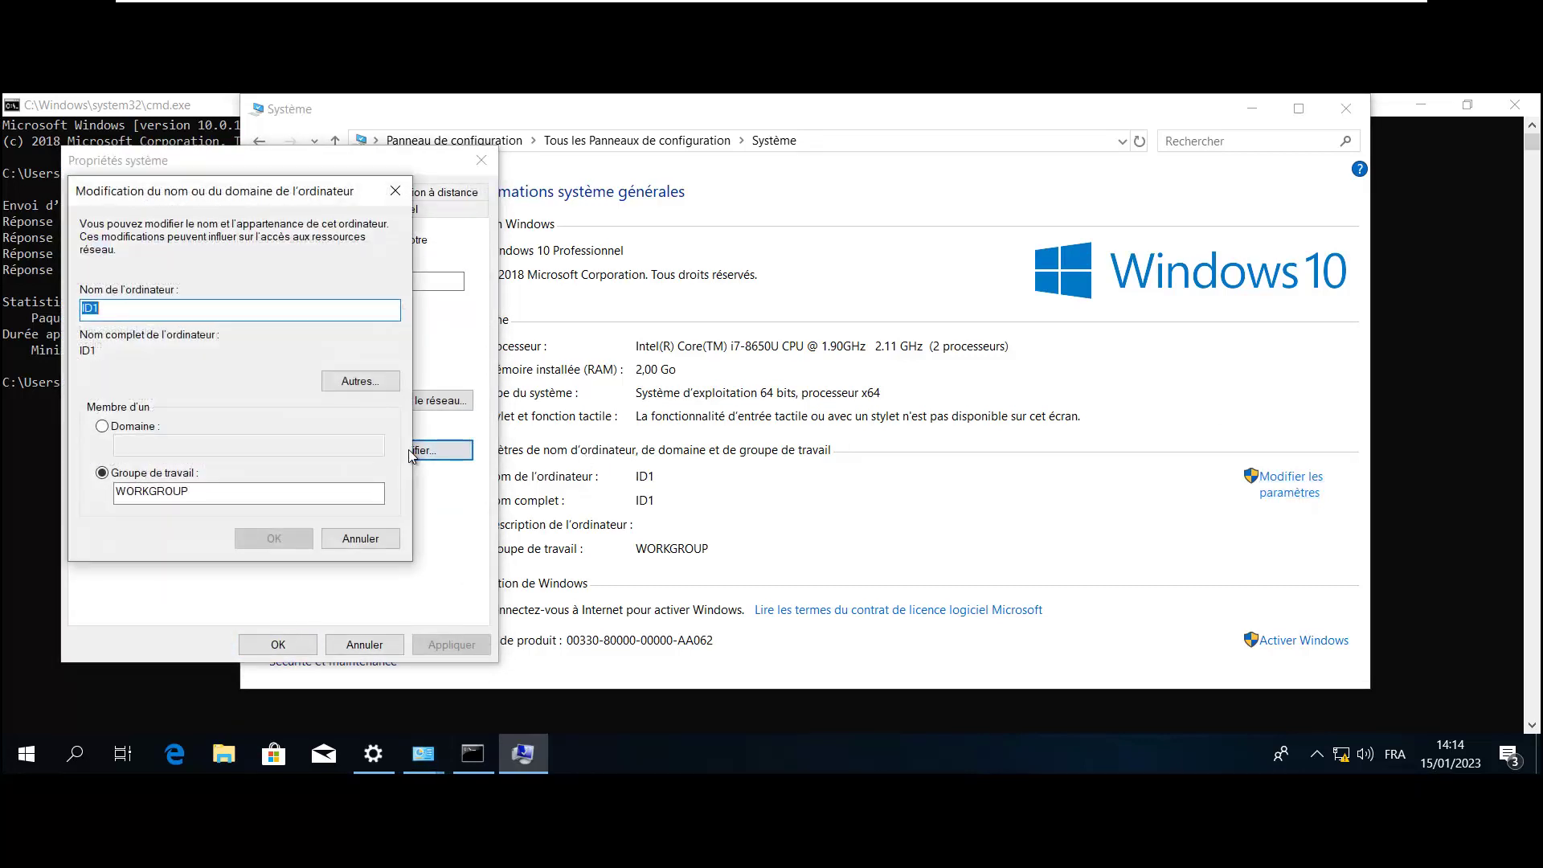
Switch the computer's membership from workgroup to domain, enter the full name of AD1's domain, and submit the change
click(104, 428)
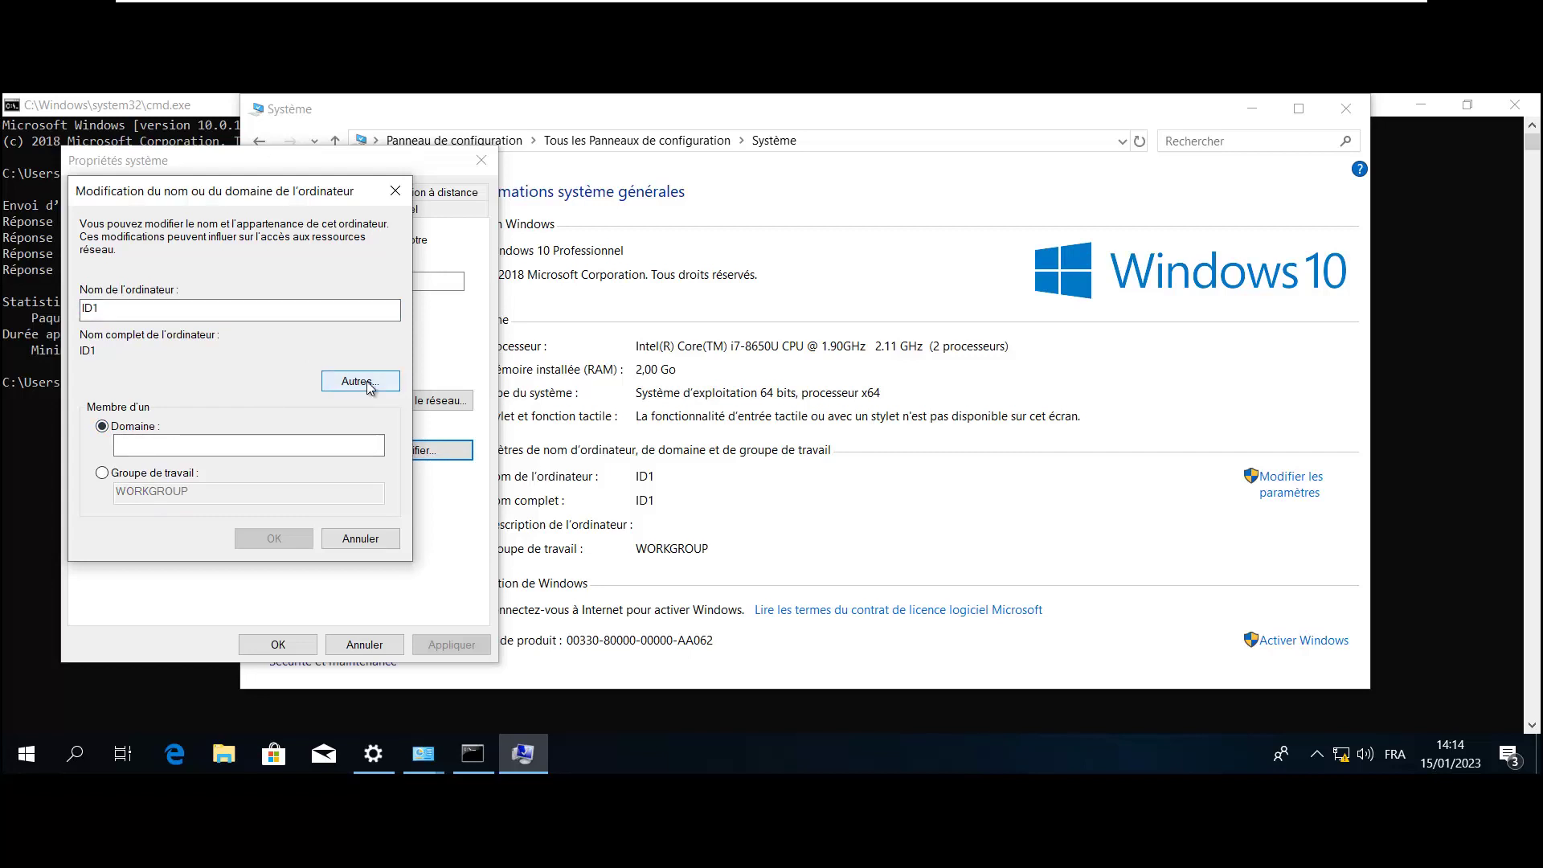
click(174, 444)
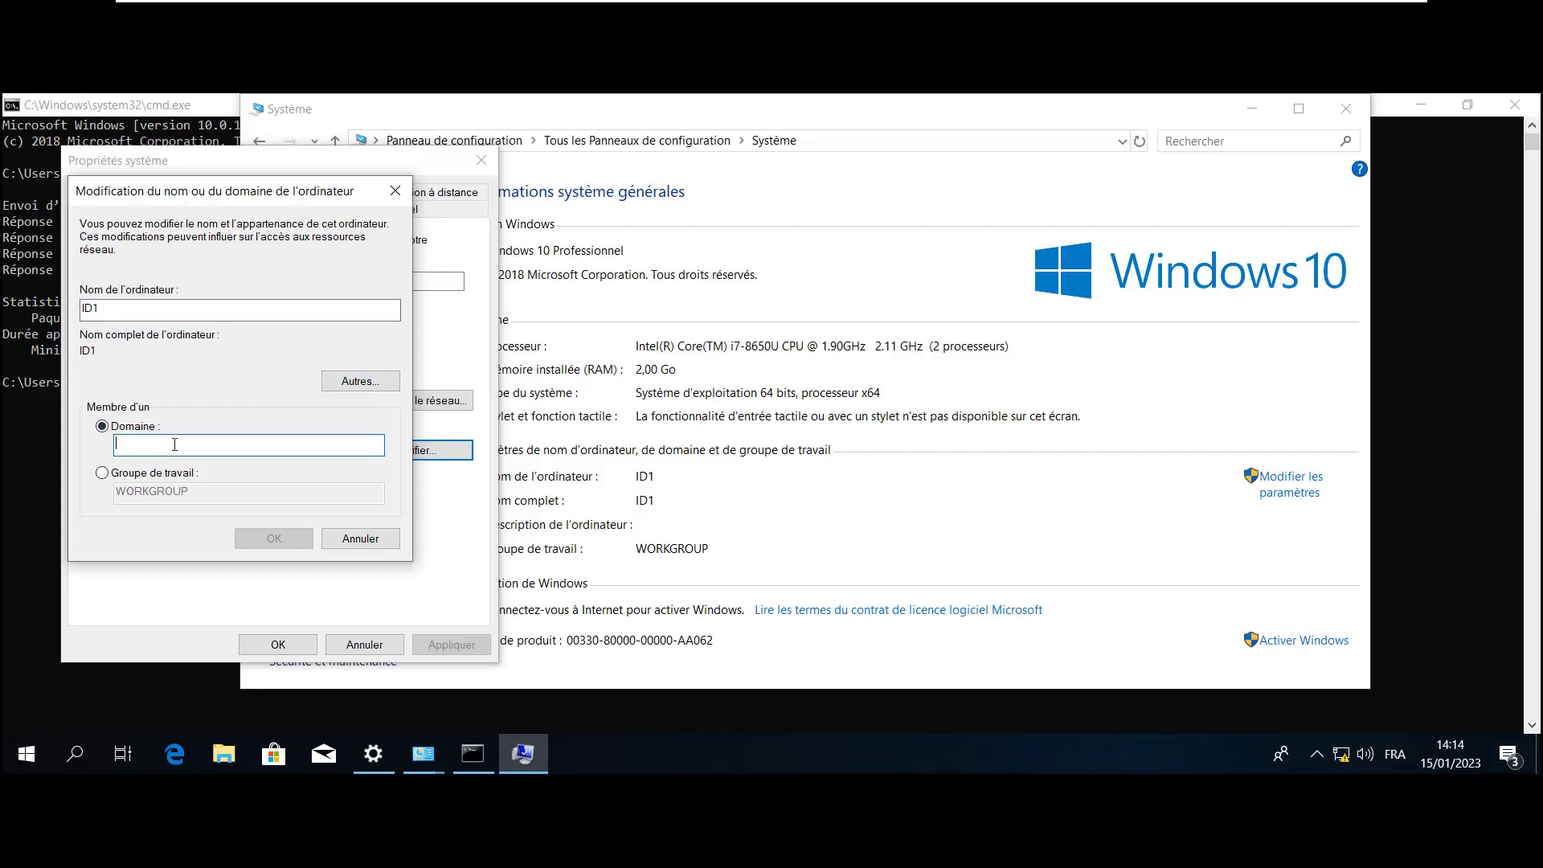
text(draou)
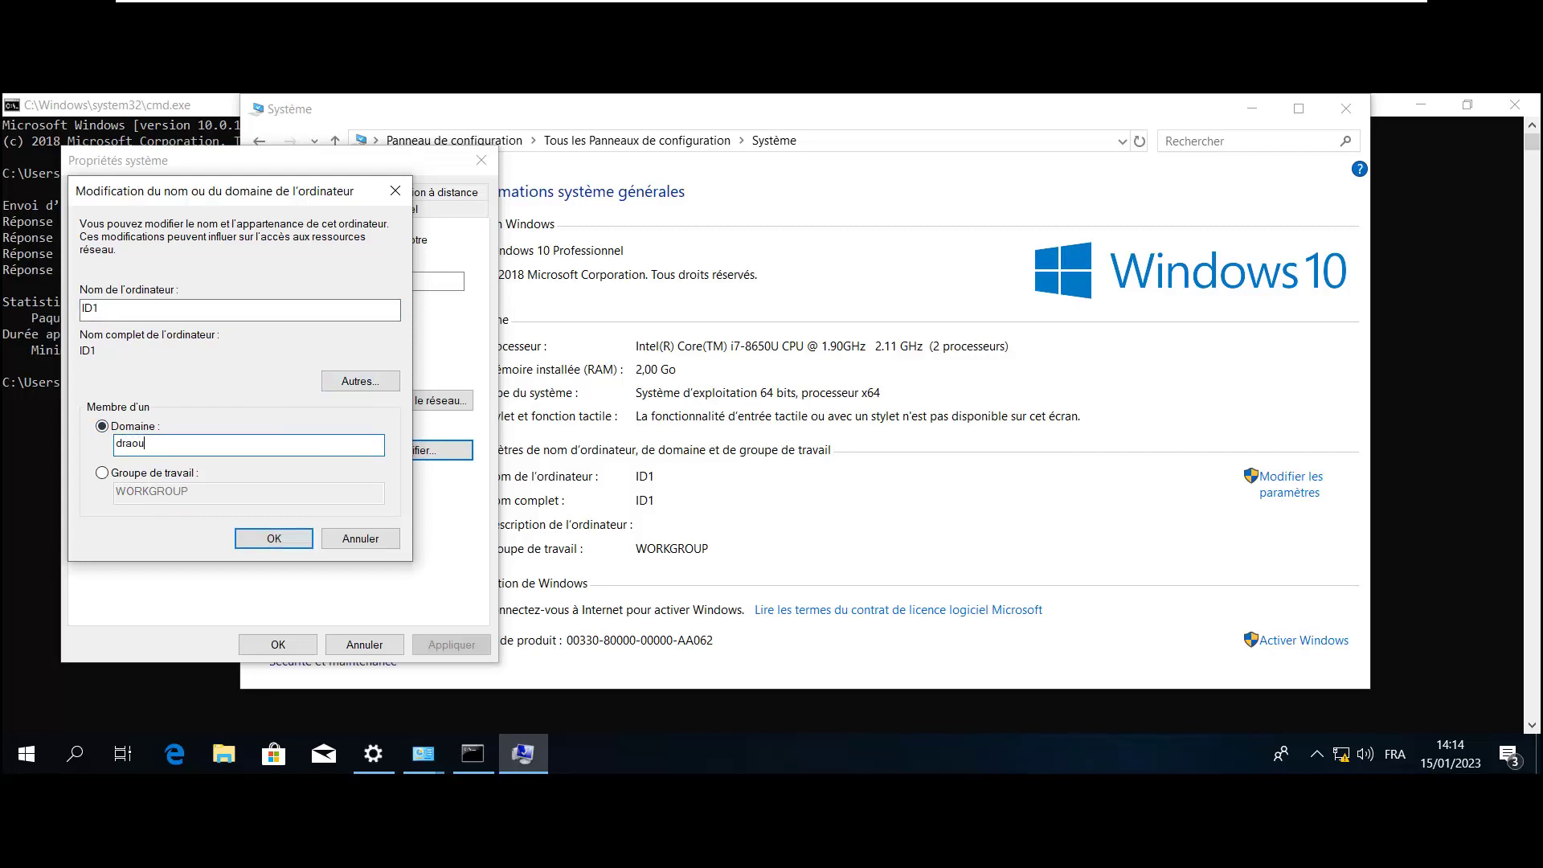
text(i.is)
text(d)
text(osr)
text(.isgi)
click(266, 548)
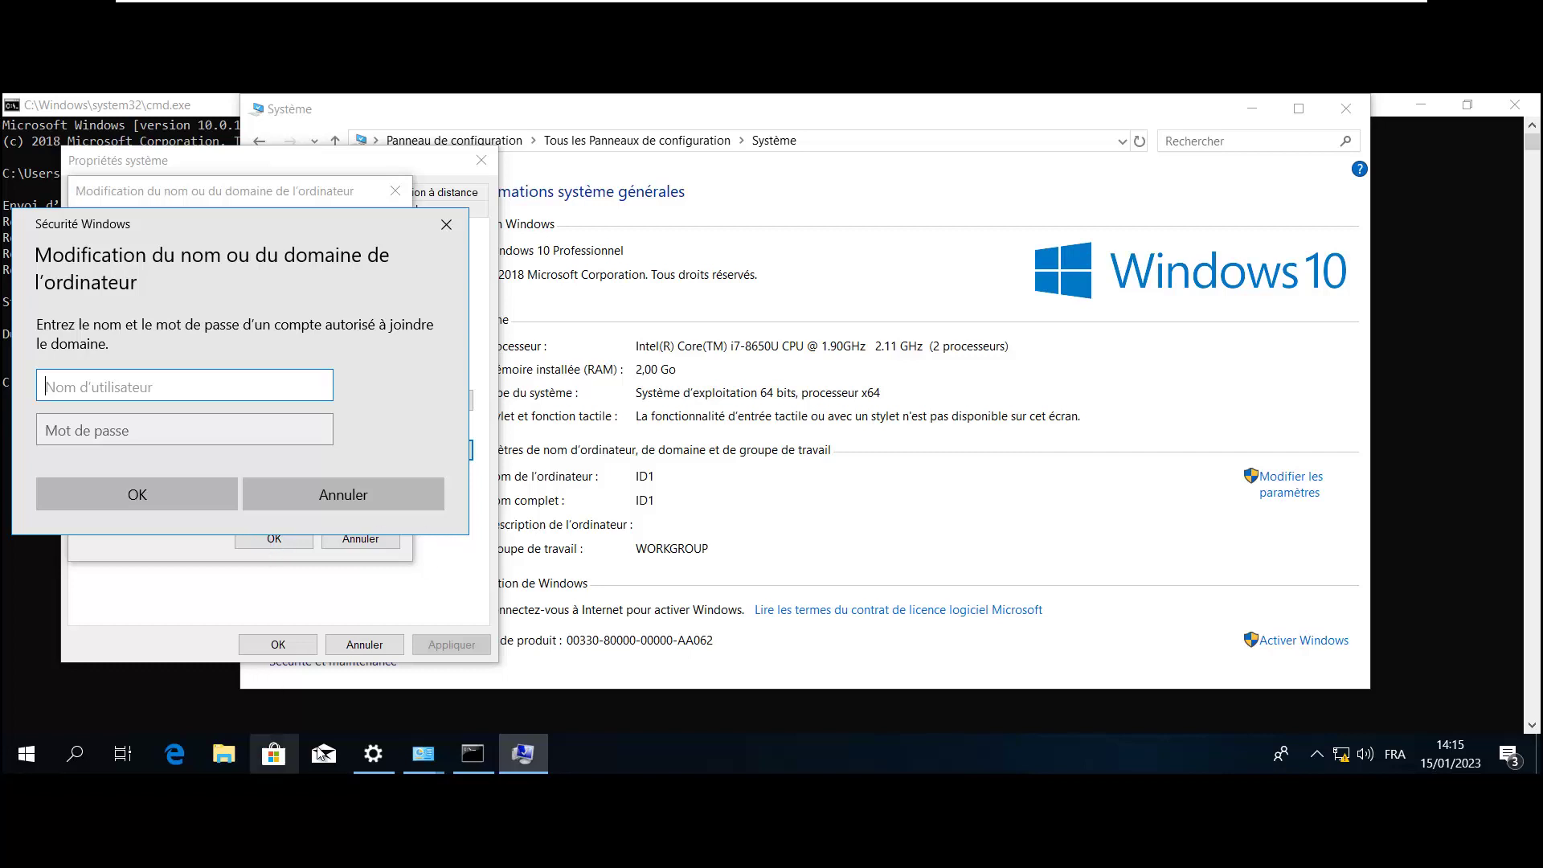
Set the preferred DNS server of Ethernet0's IPv4 settings to 192.168.1.99 and close the connection's dialogs
click(418, 764)
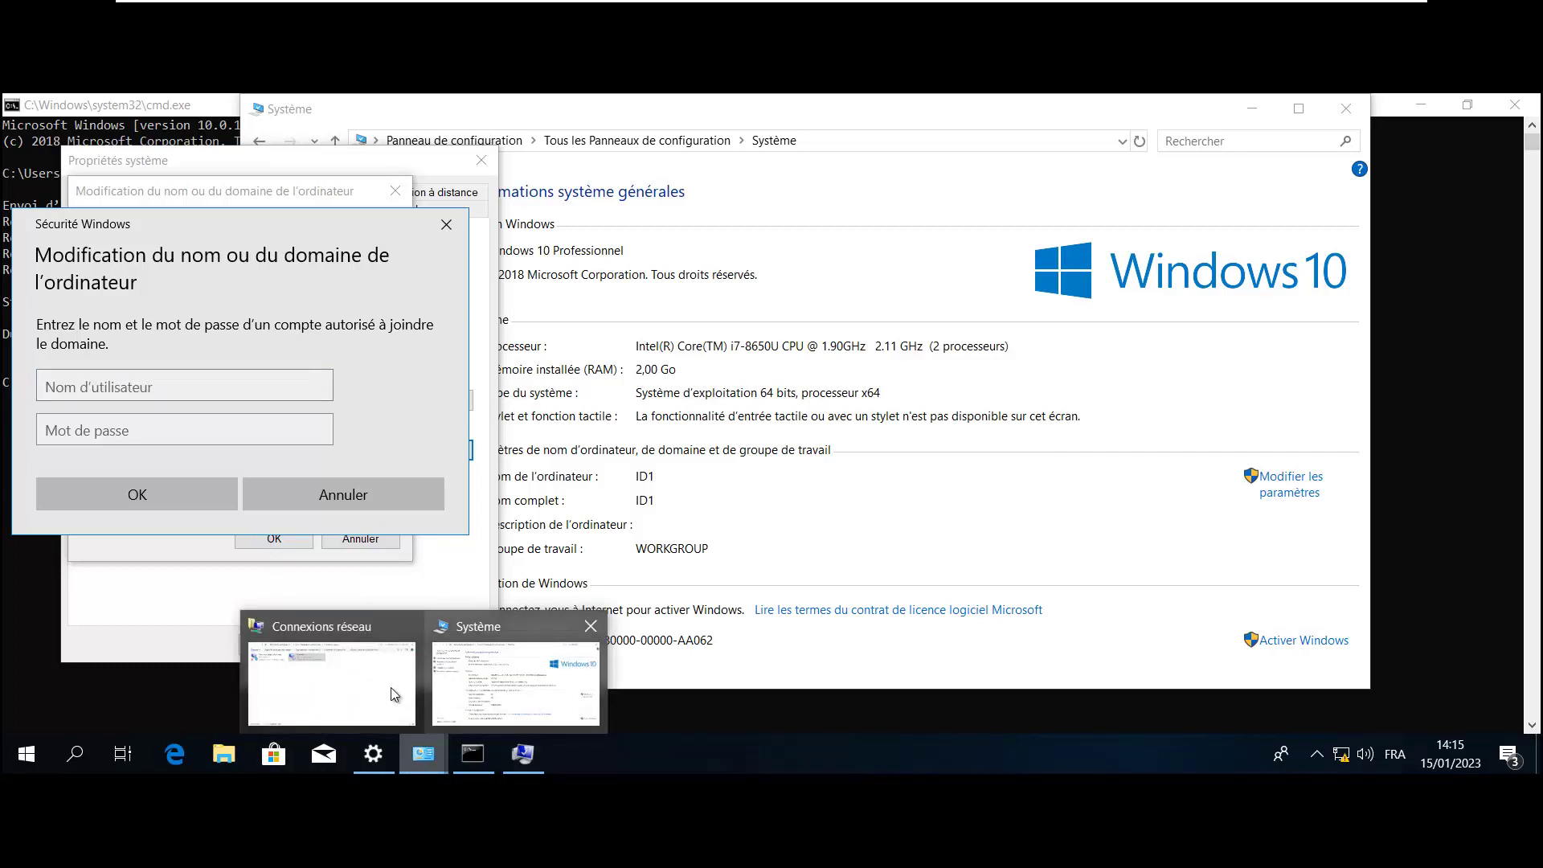
click(373, 687)
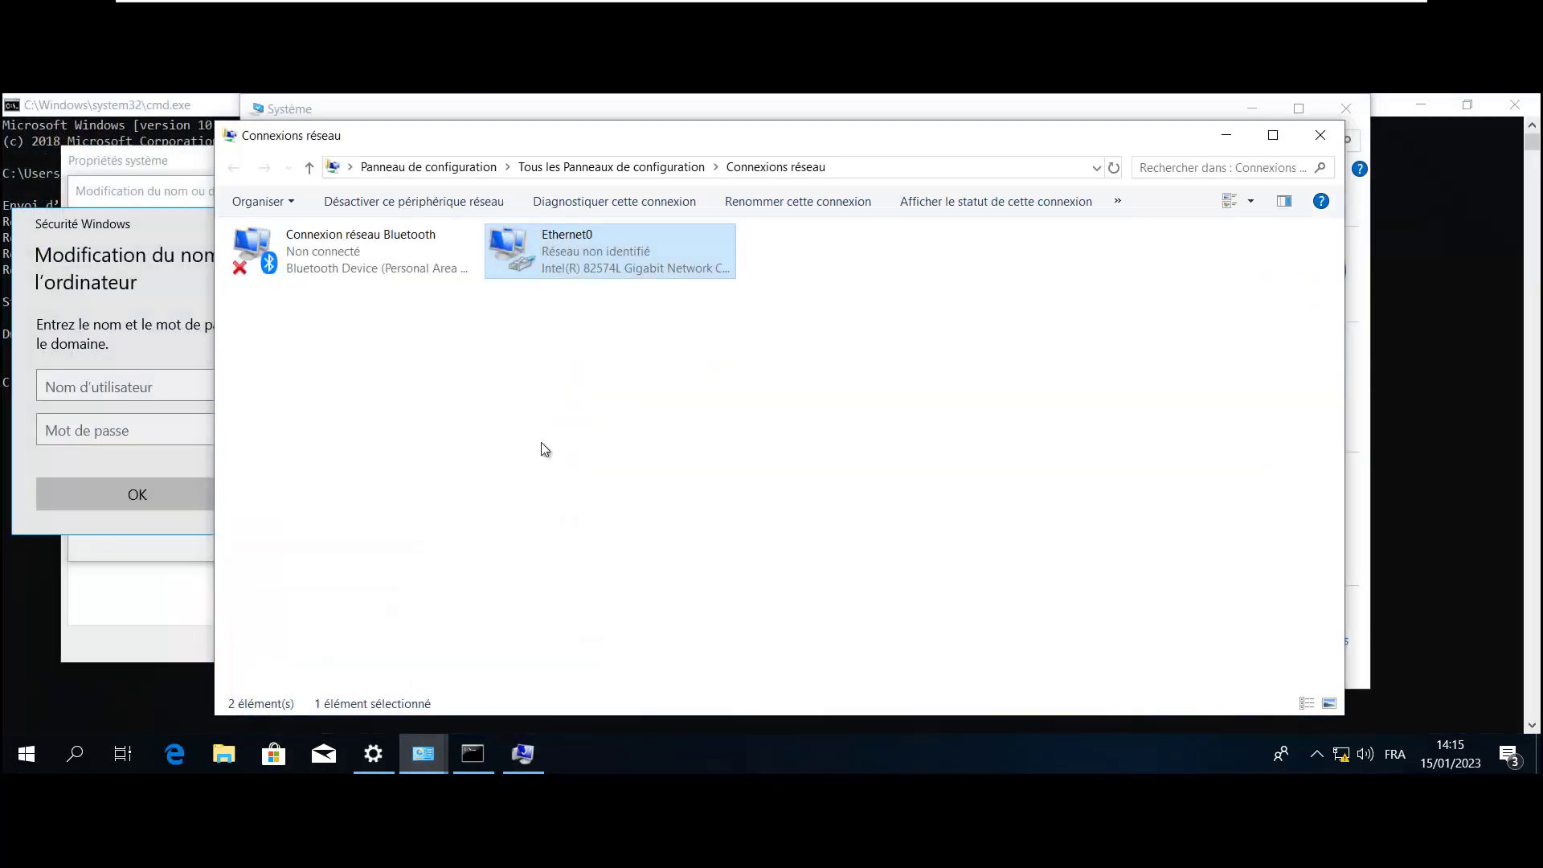
double_click(633, 265)
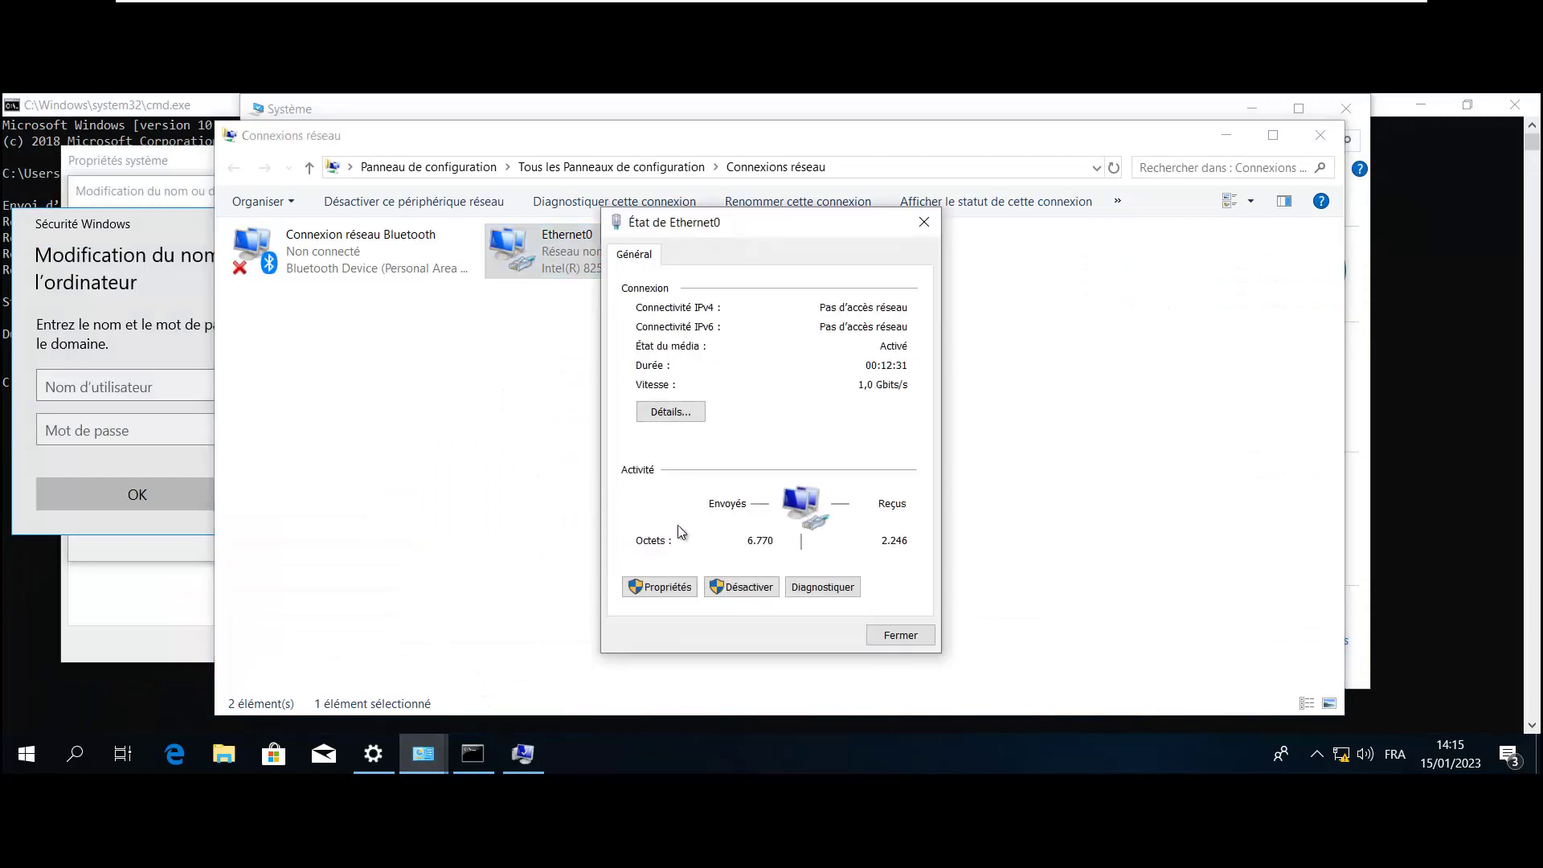
click(679, 589)
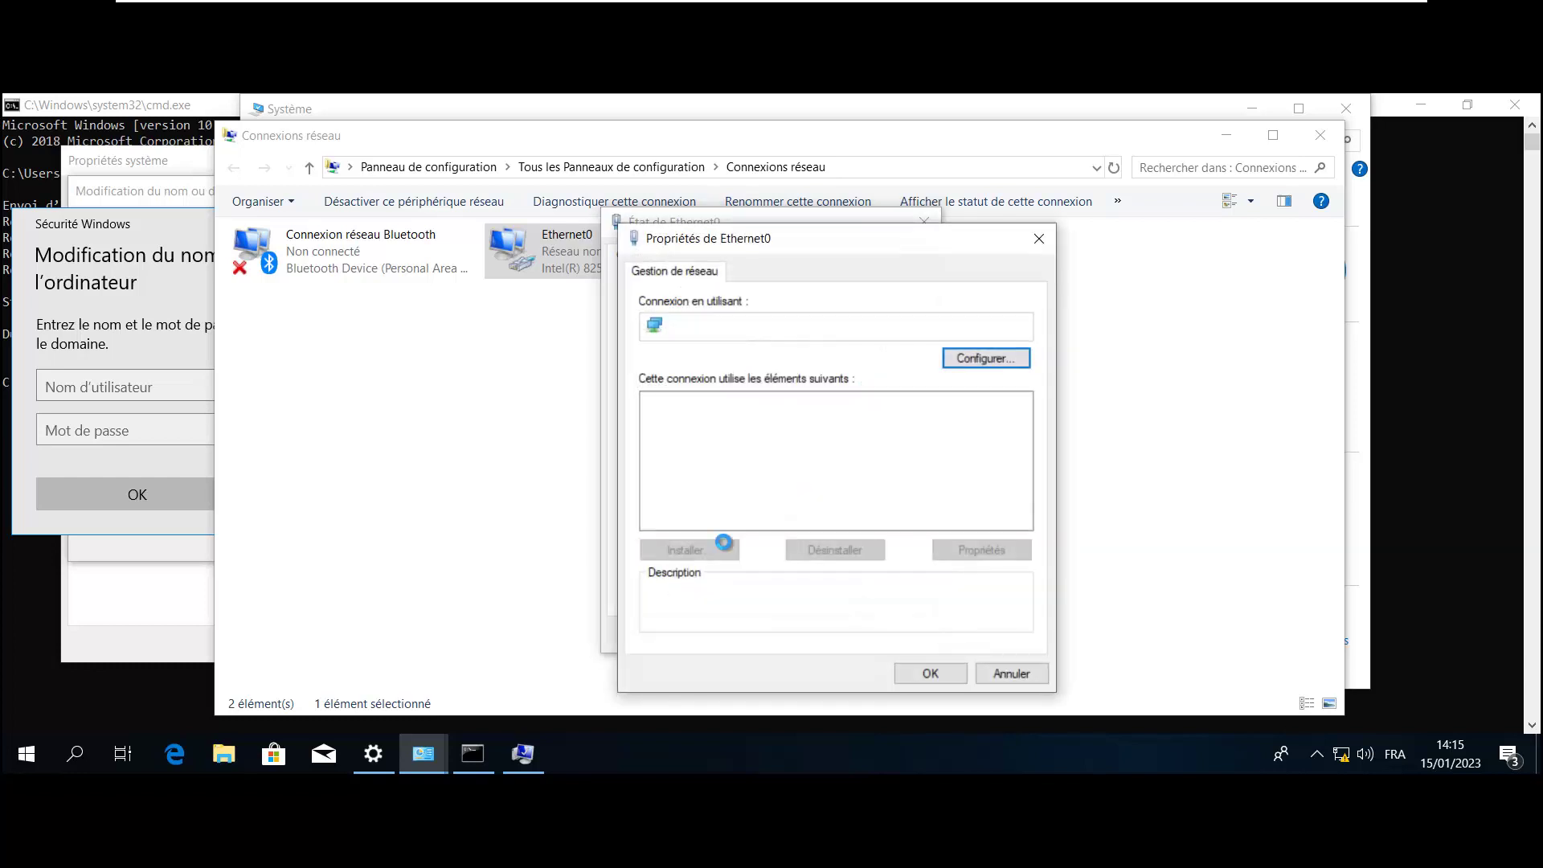
double_click(819, 453)
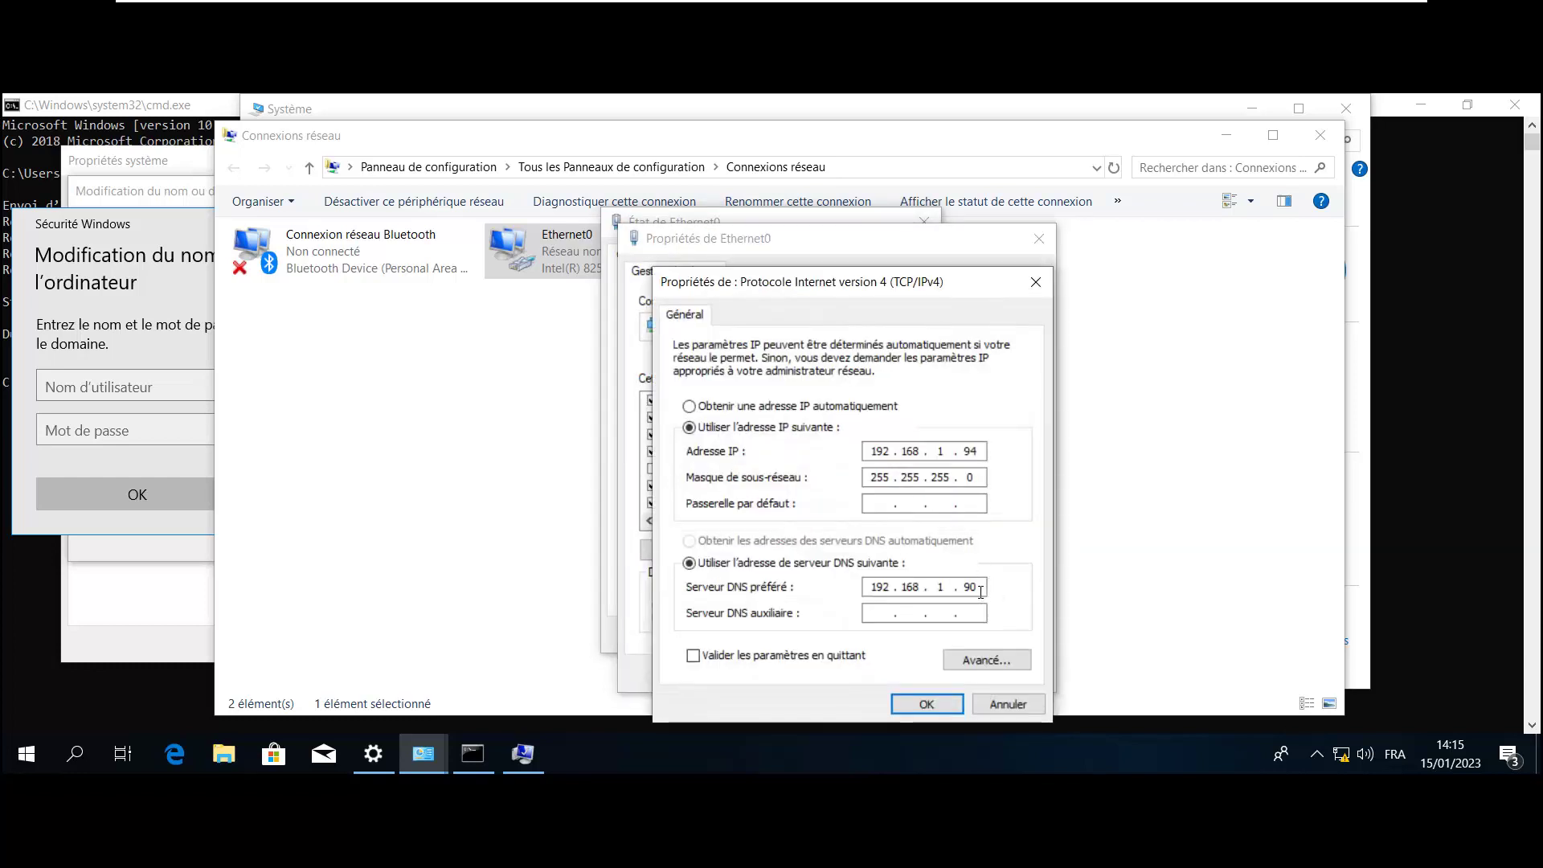
key(BackSpace)
text(9)
click(928, 704)
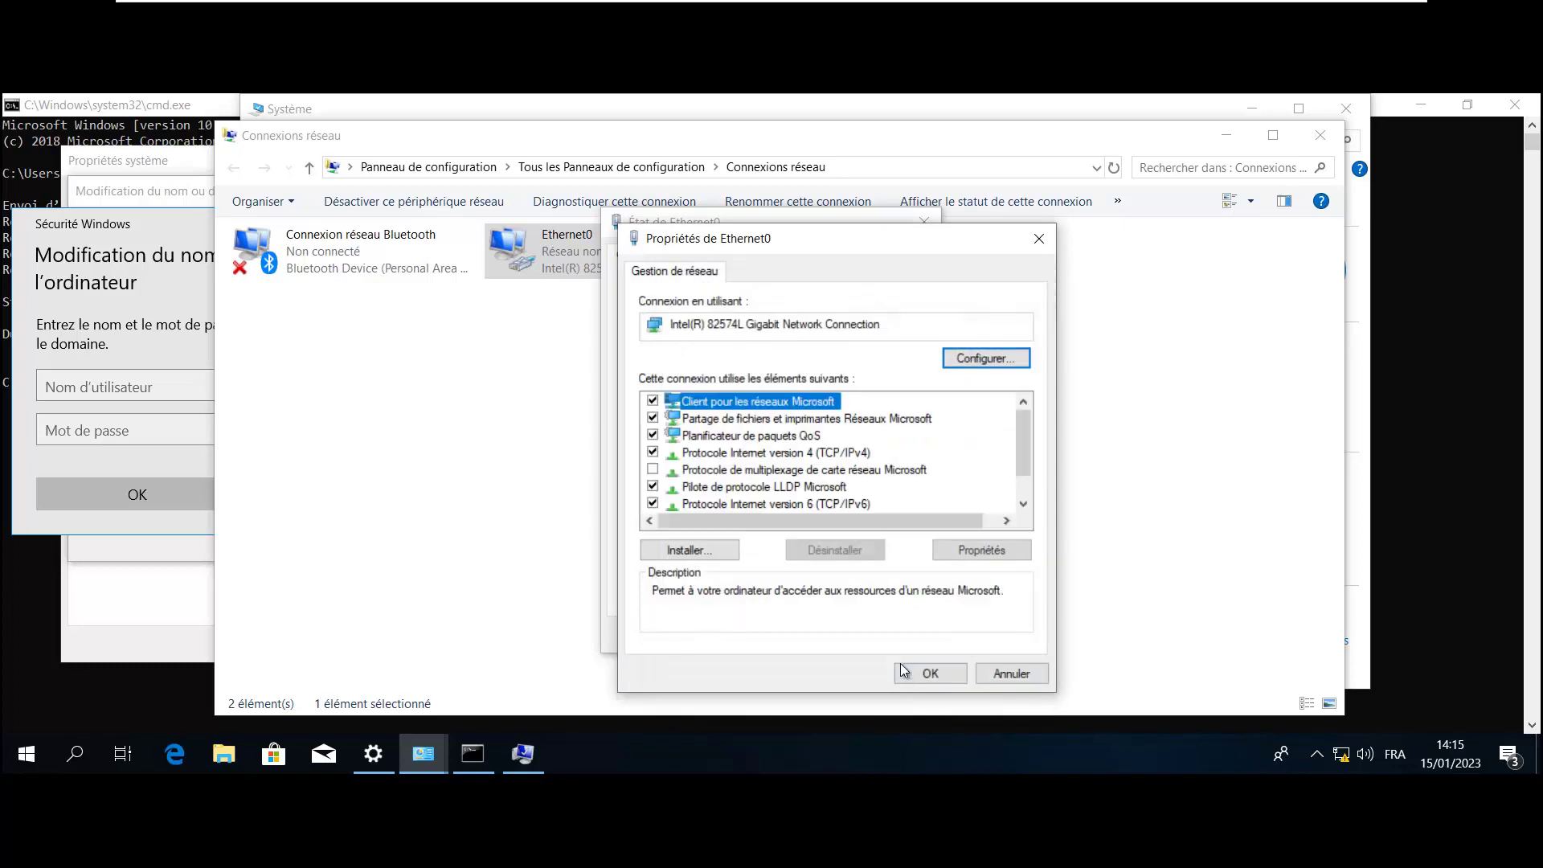
click(903, 677)
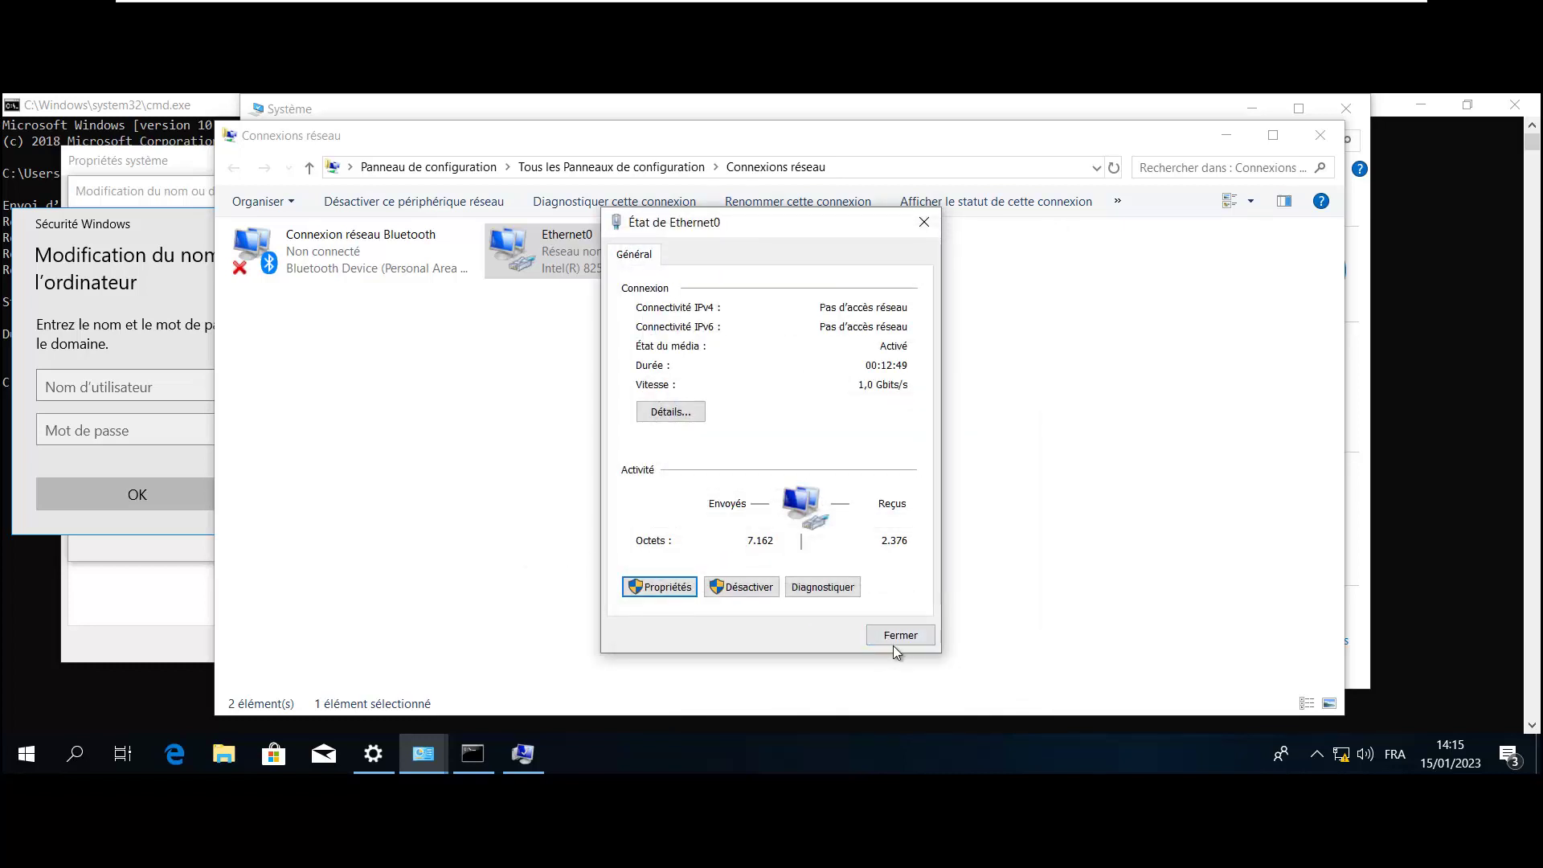
click(893, 643)
Cancel the domain credentials request and resubmit the computer's domain membership change
click(168, 331)
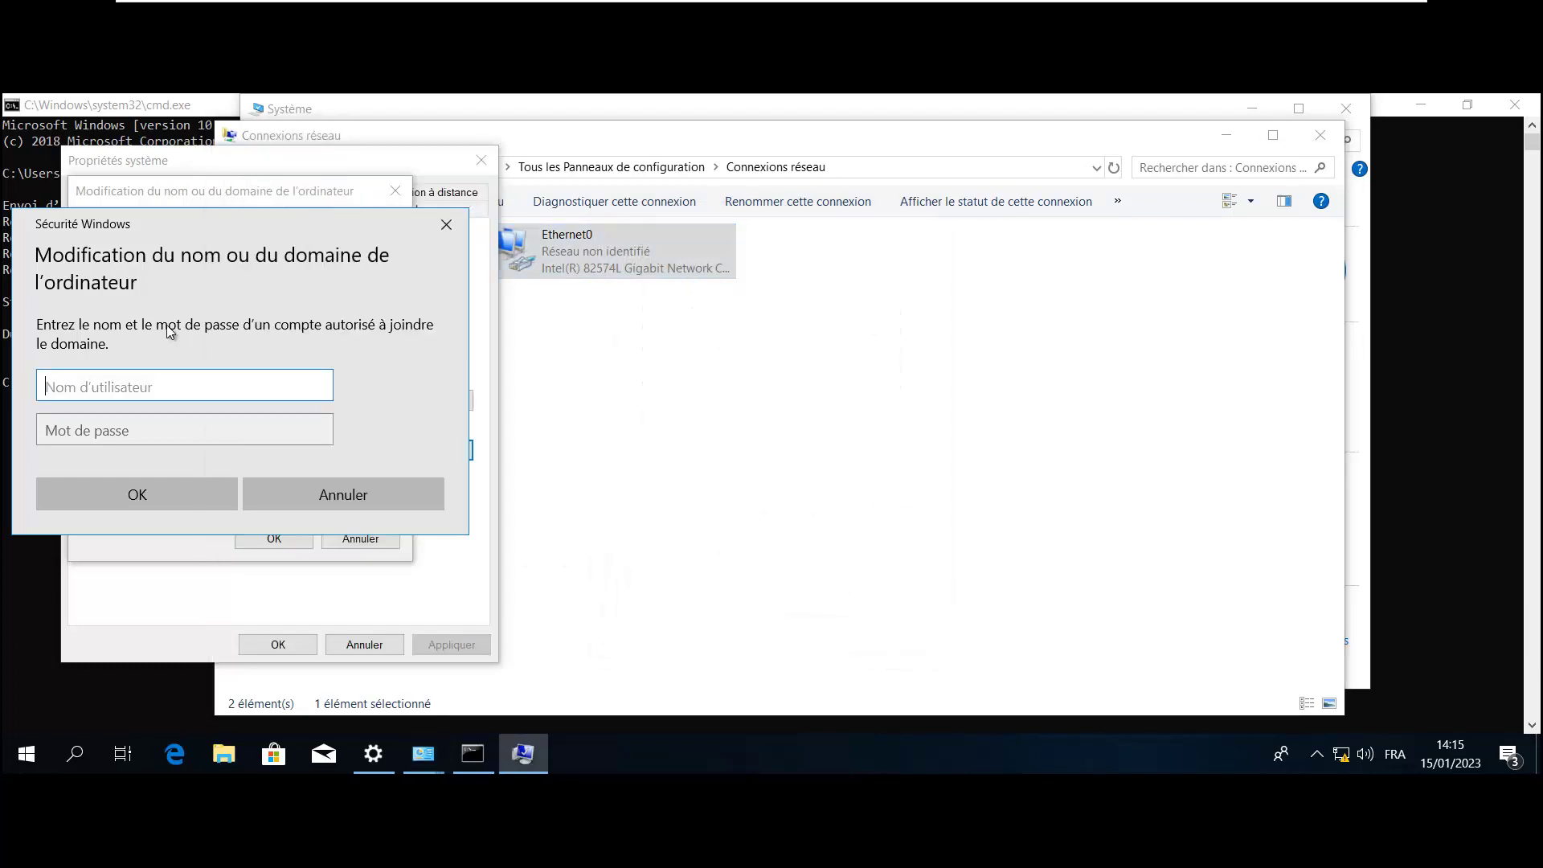
click(343, 492)
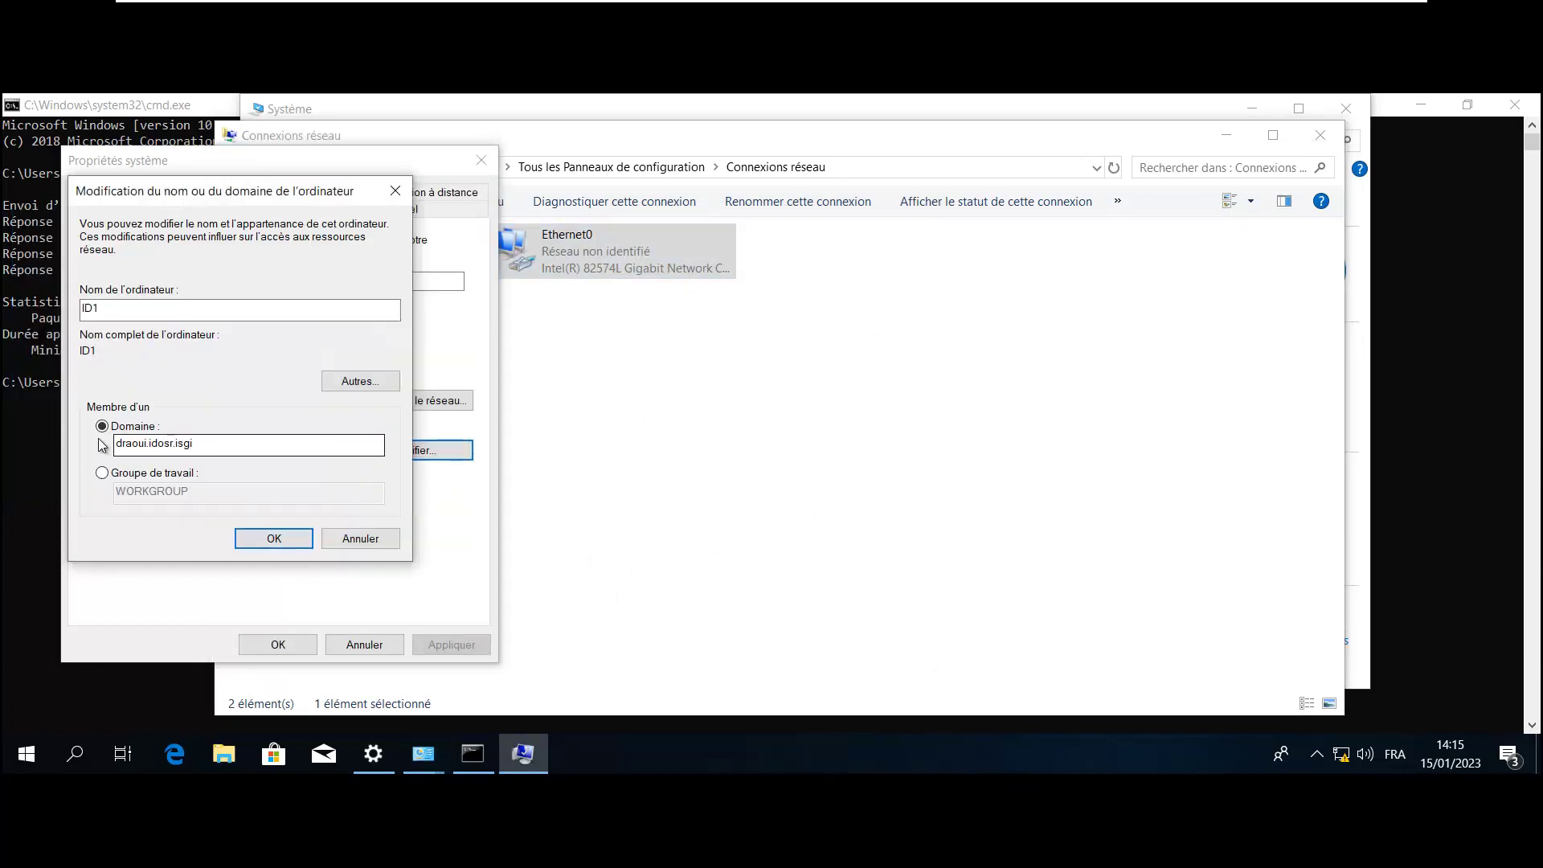
click(254, 537)
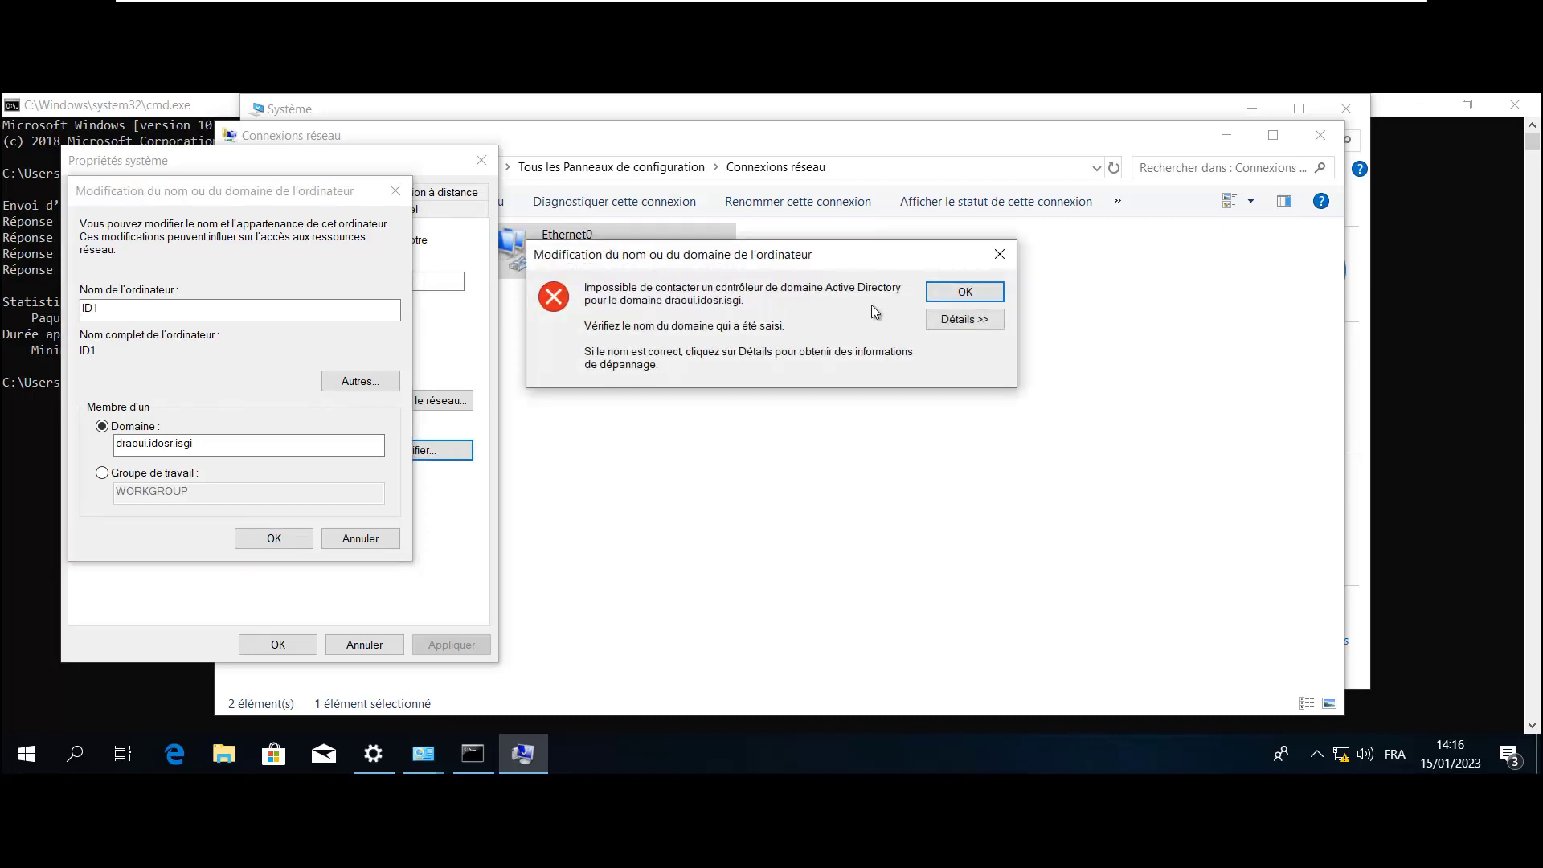
Examine the details of the domain join error, especially the SRV record query and the DNS server address, and close the message
click(967, 320)
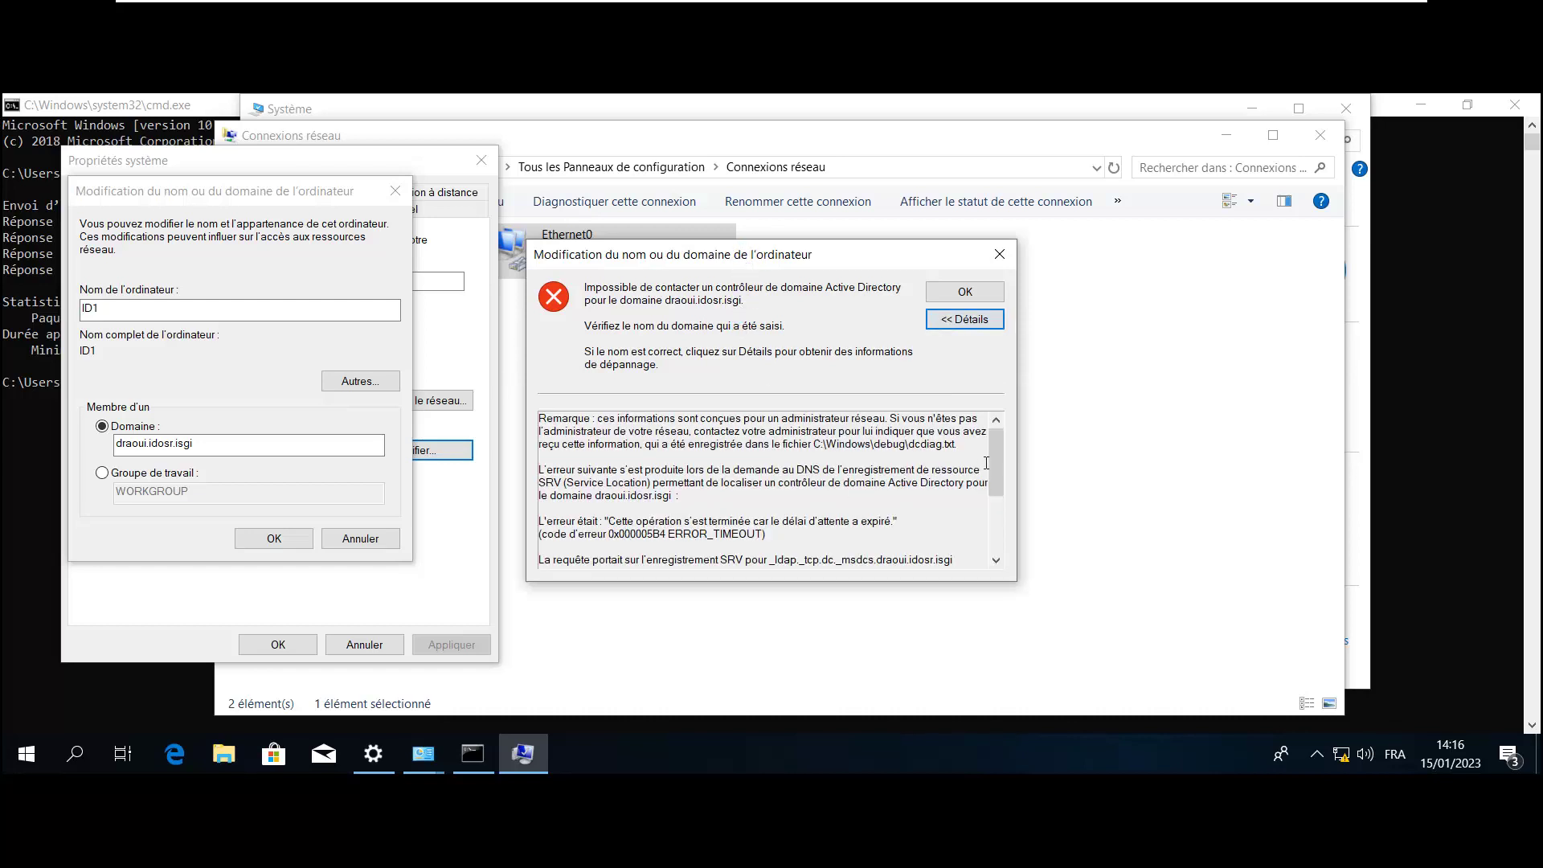
drag(990, 464, 991, 489)
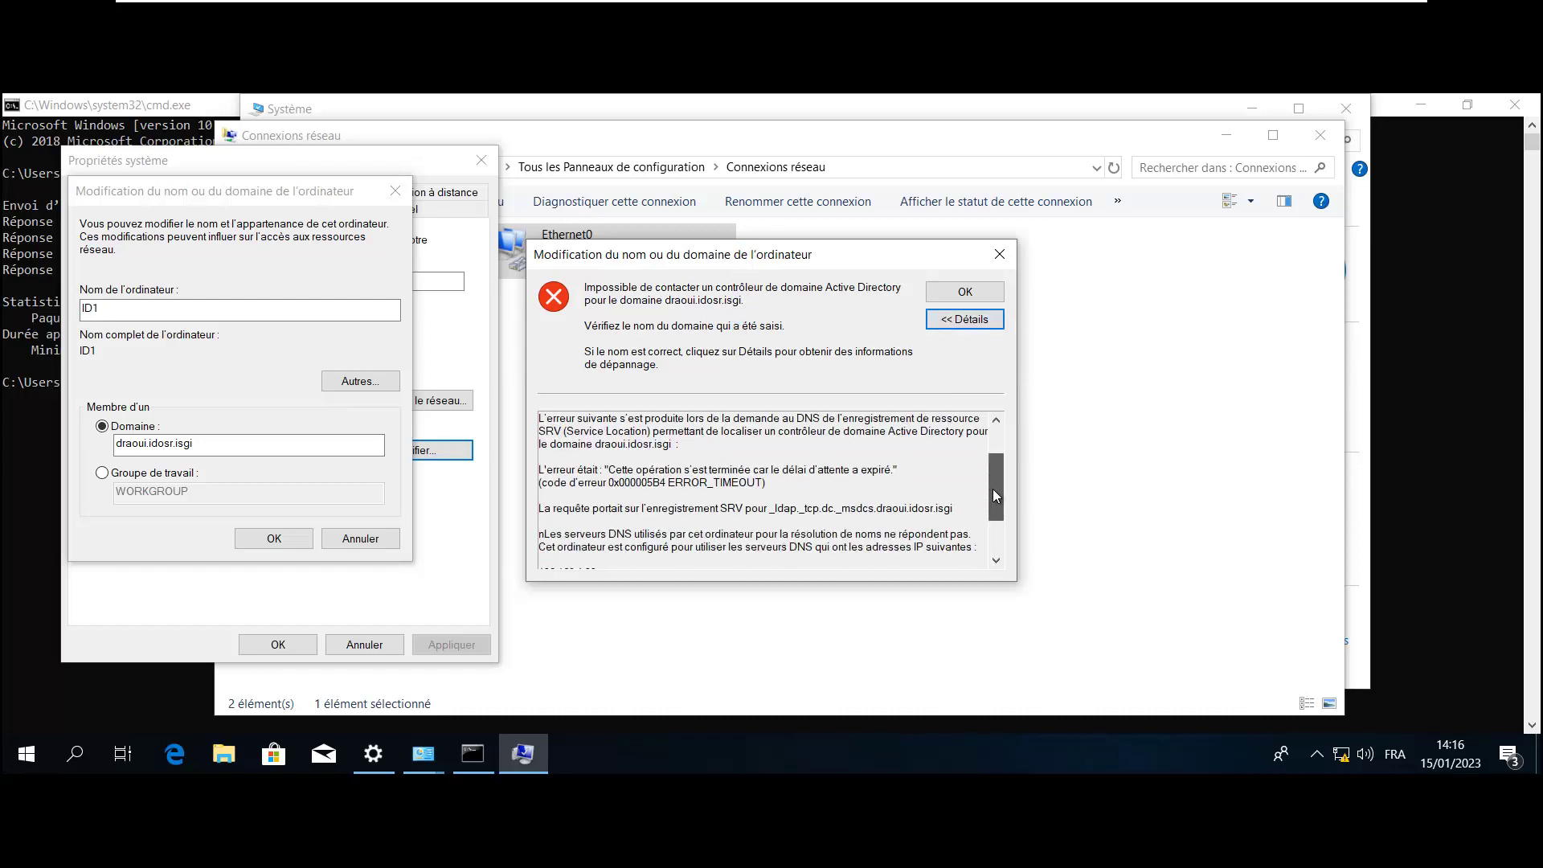
drag(770, 509, 950, 521)
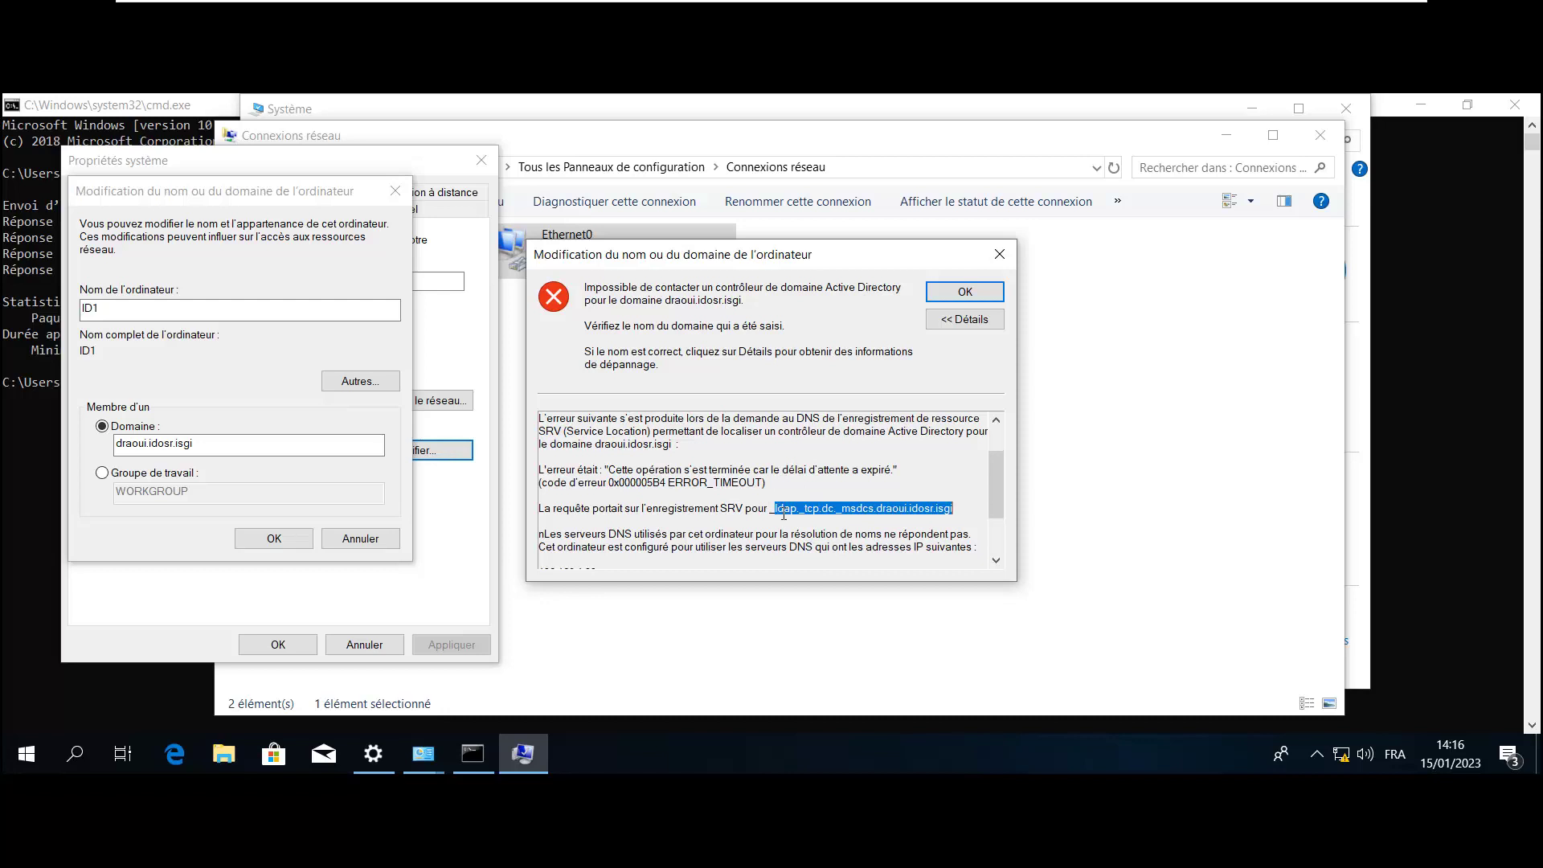
drag(769, 509, 959, 514)
drag(1001, 485, 998, 526)
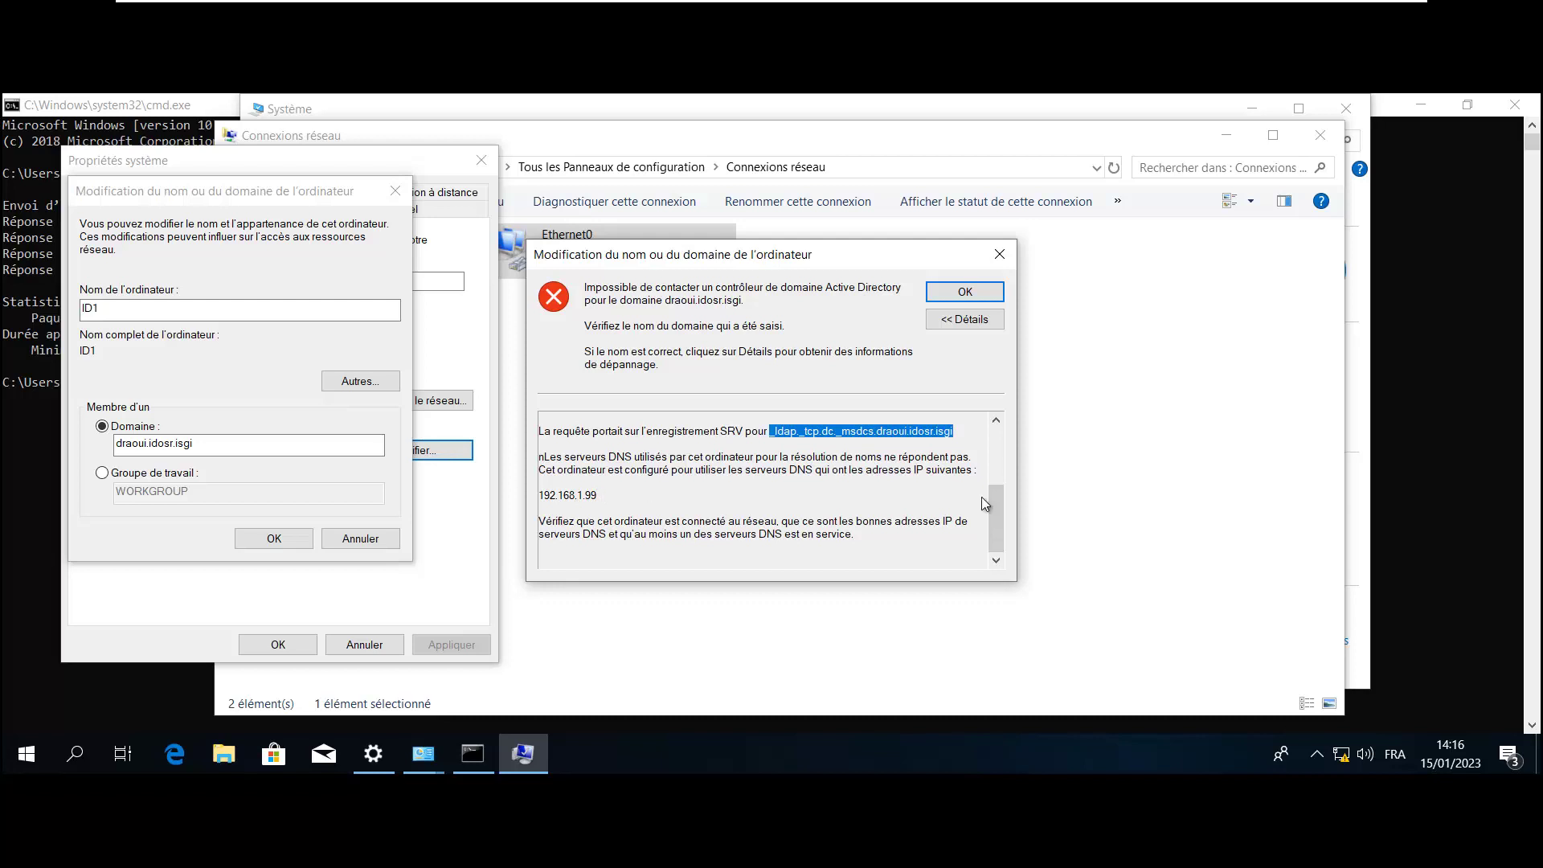
drag(1001, 508, 995, 487)
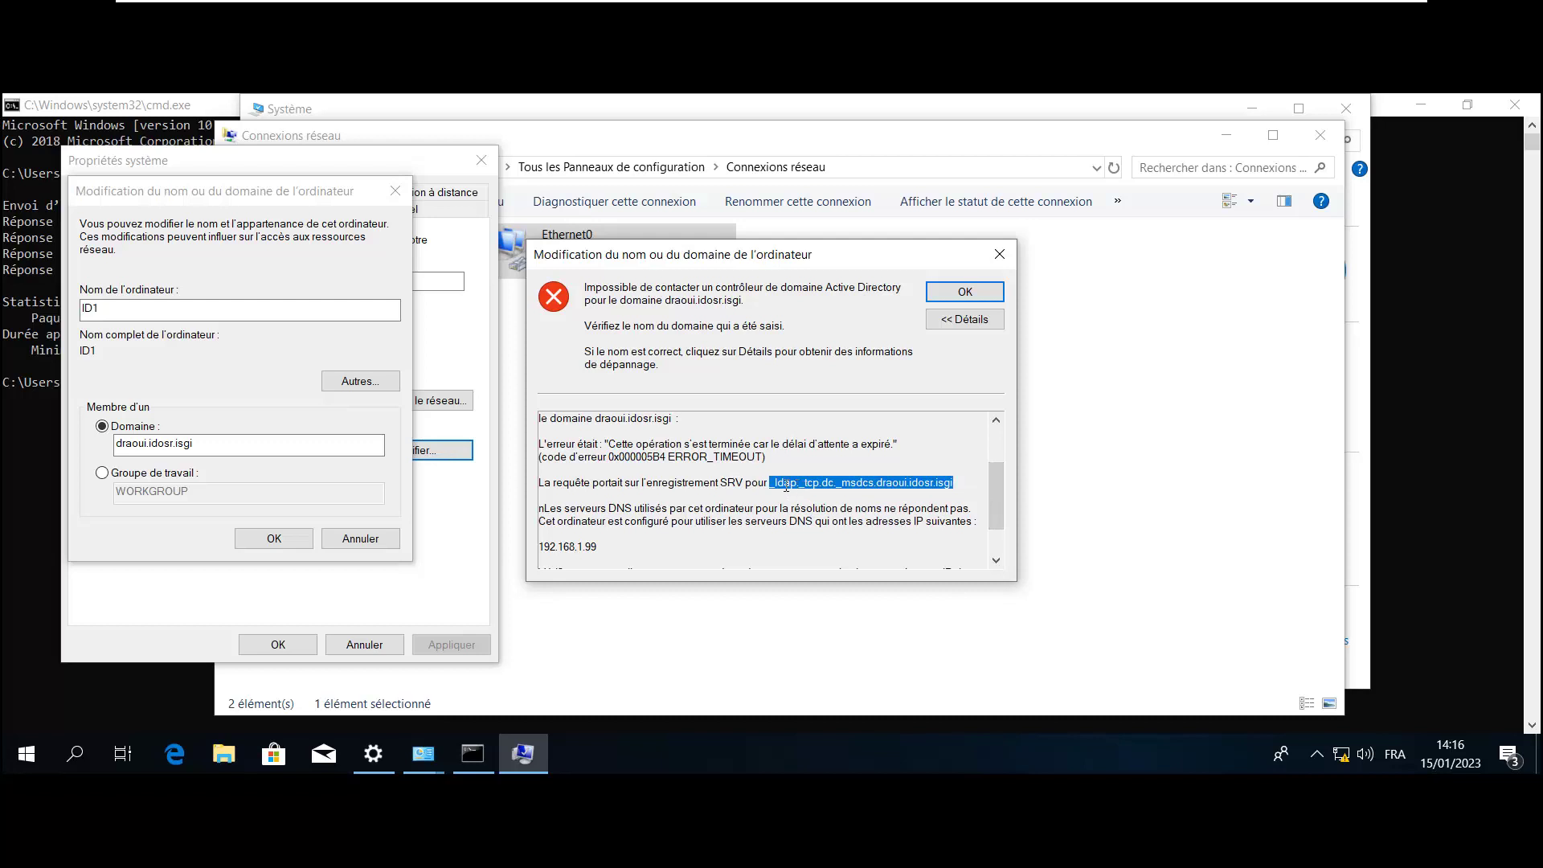
drag(711, 482, 745, 488)
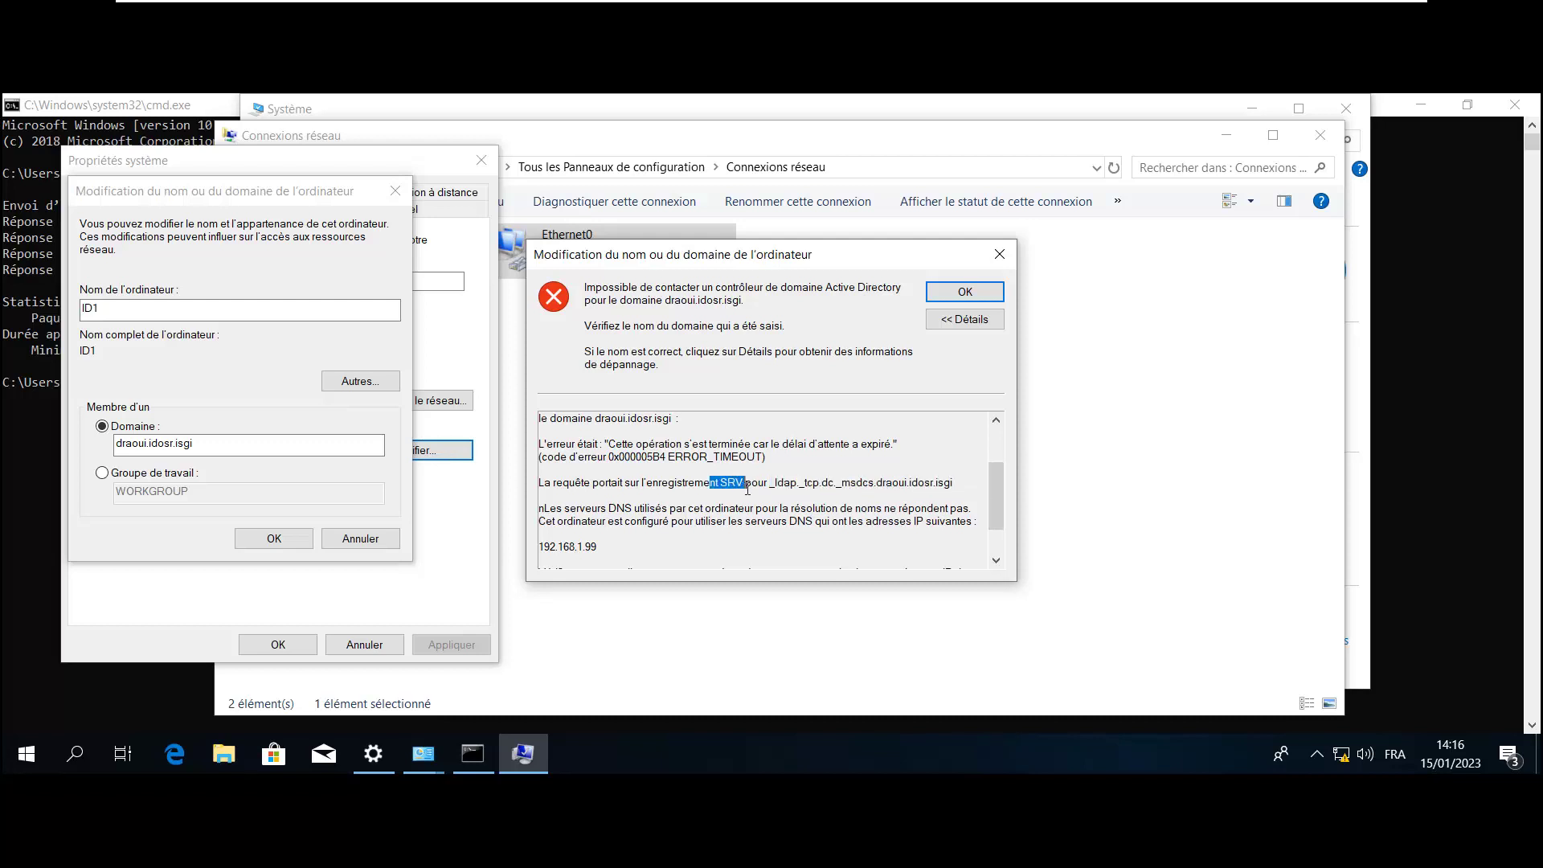
click(997, 256)
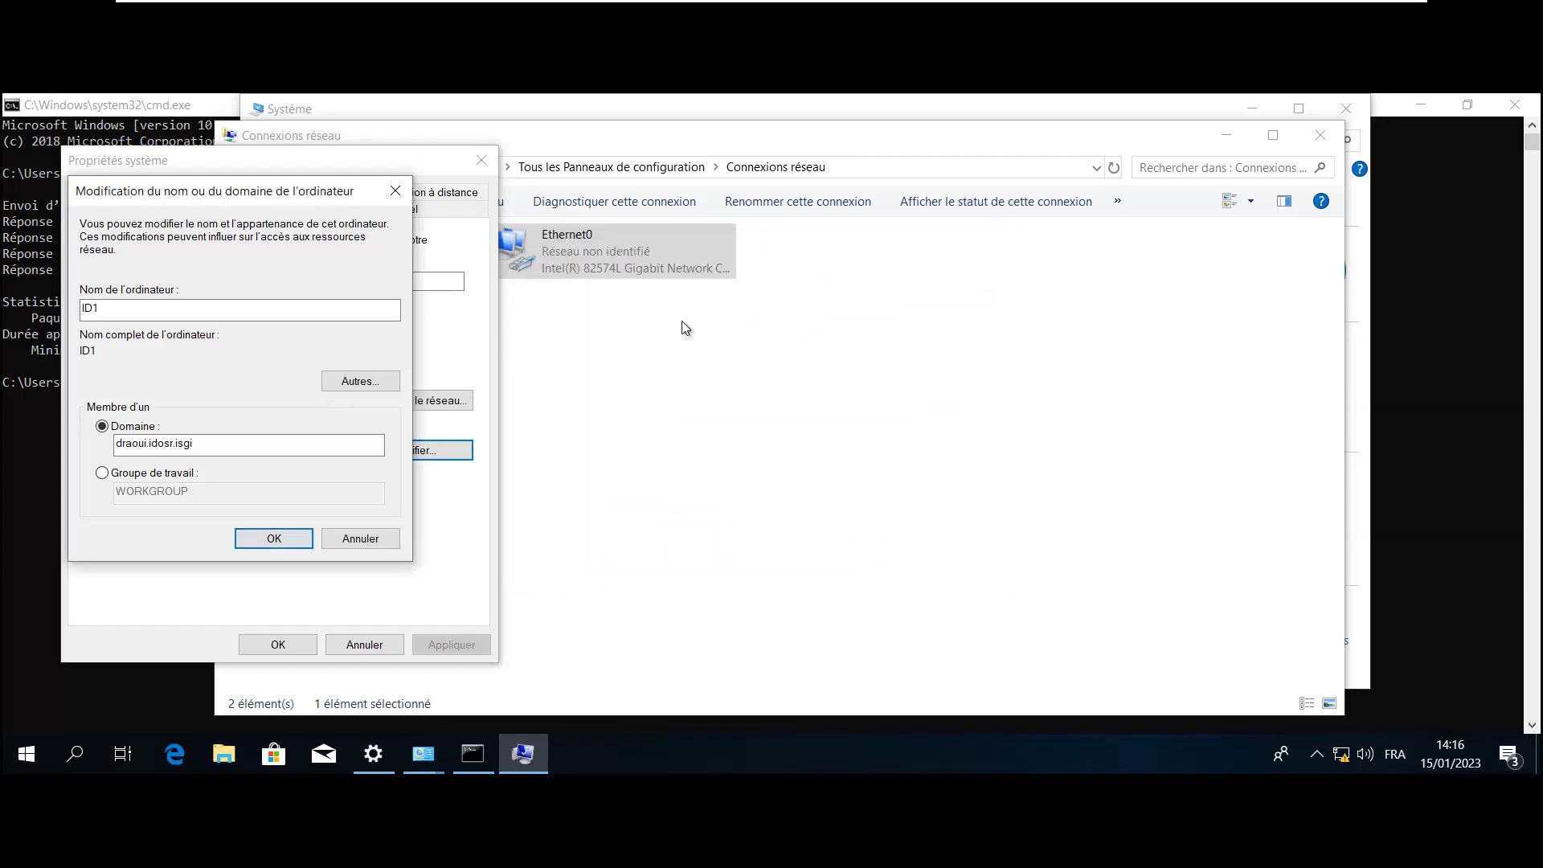
Set Ethernet0's preferred DNS server to 192.168.1.90 in the IPv4 properties and close the connection's dialogs
double_click(591, 238)
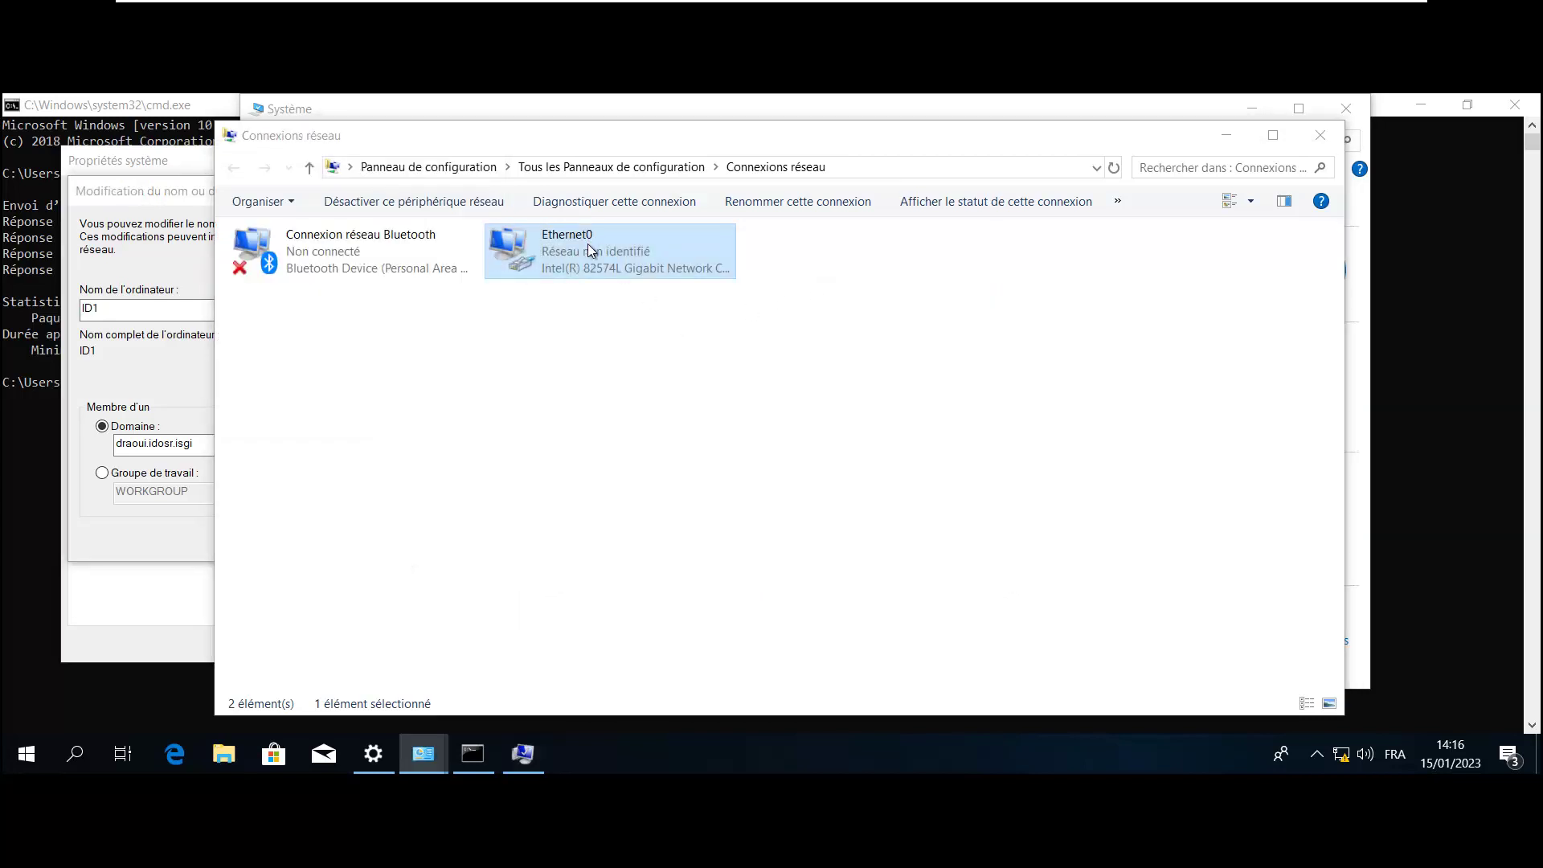
click(668, 590)
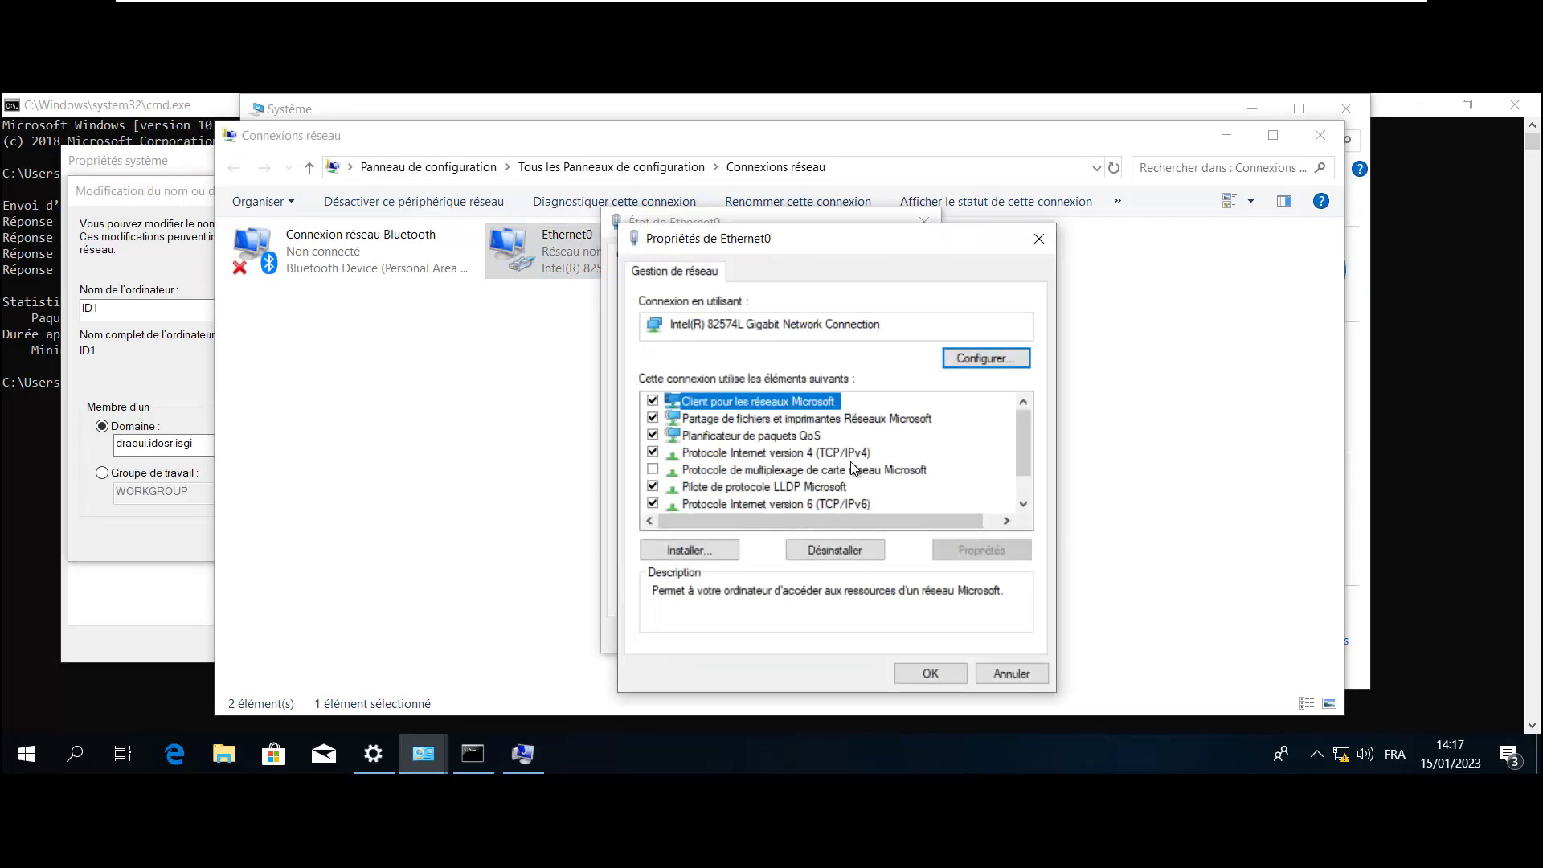
double_click(855, 455)
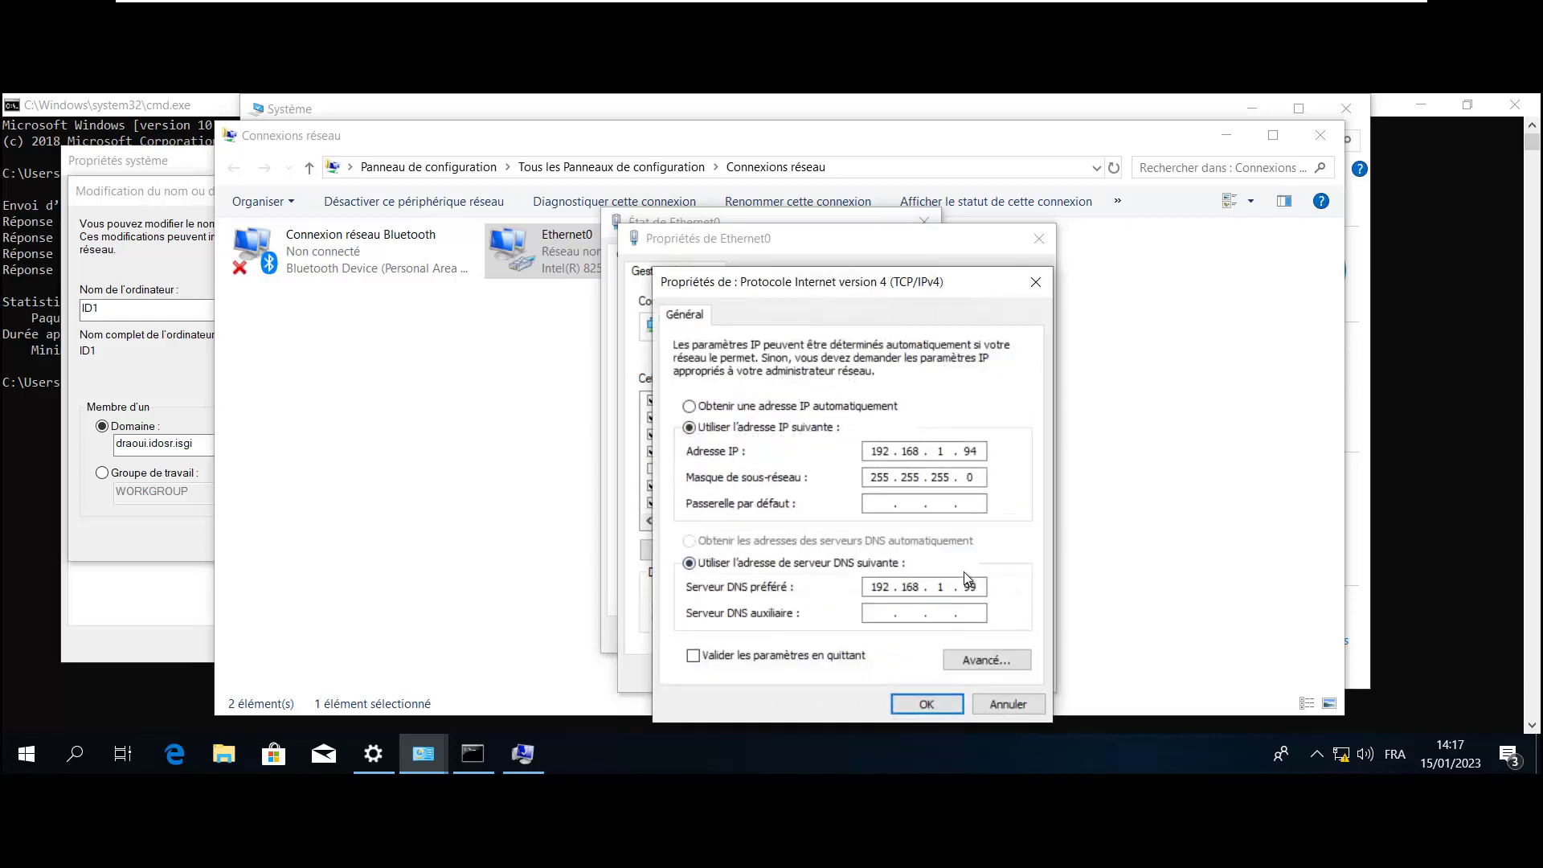
click(975, 587)
key(BackSpace)
text(0)
click(928, 704)
click(928, 674)
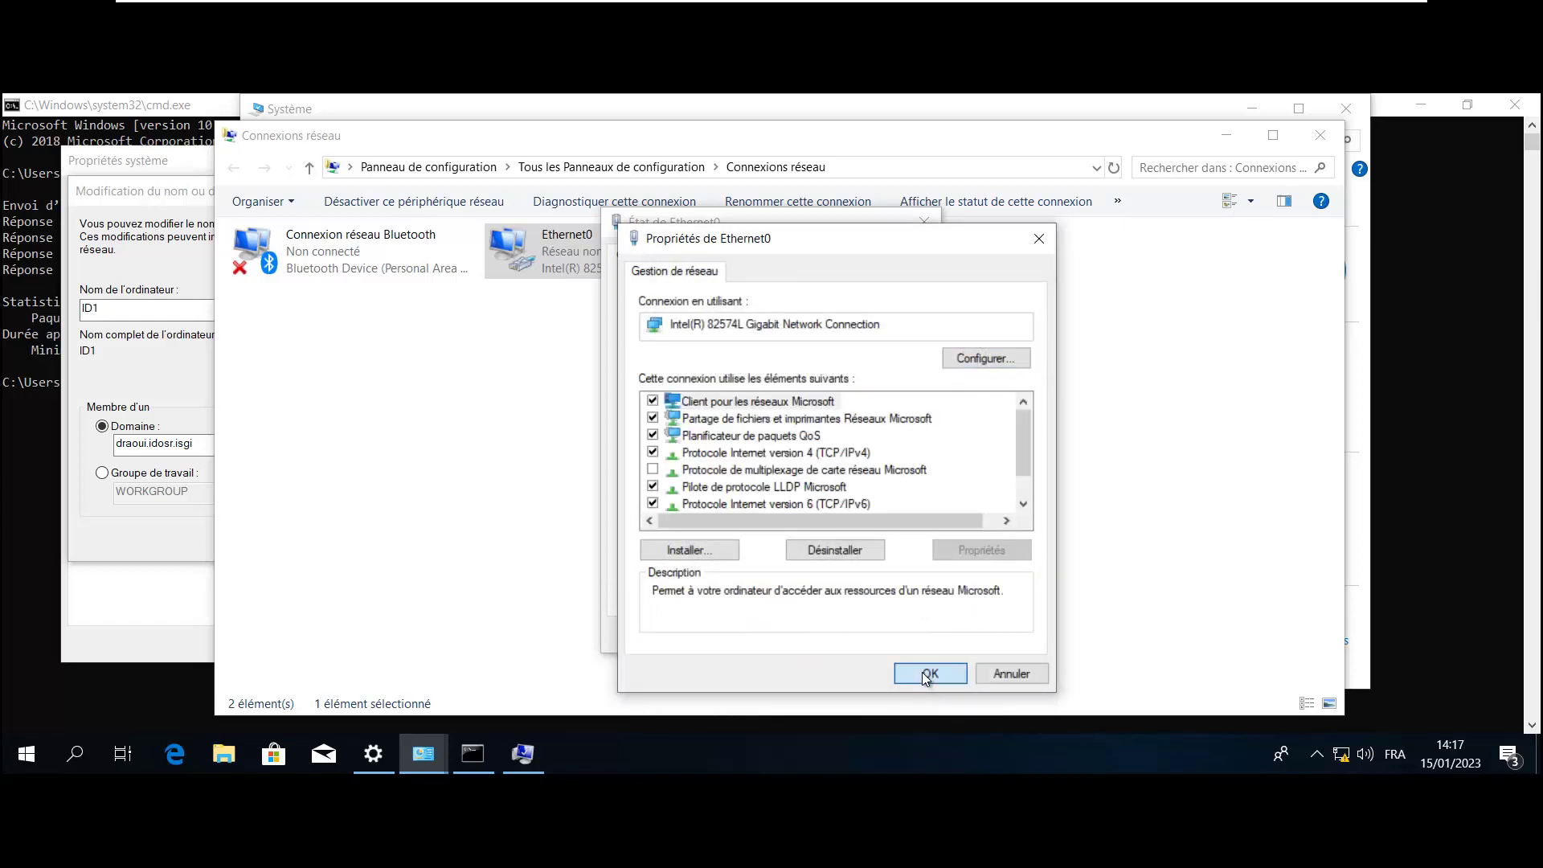
click(898, 636)
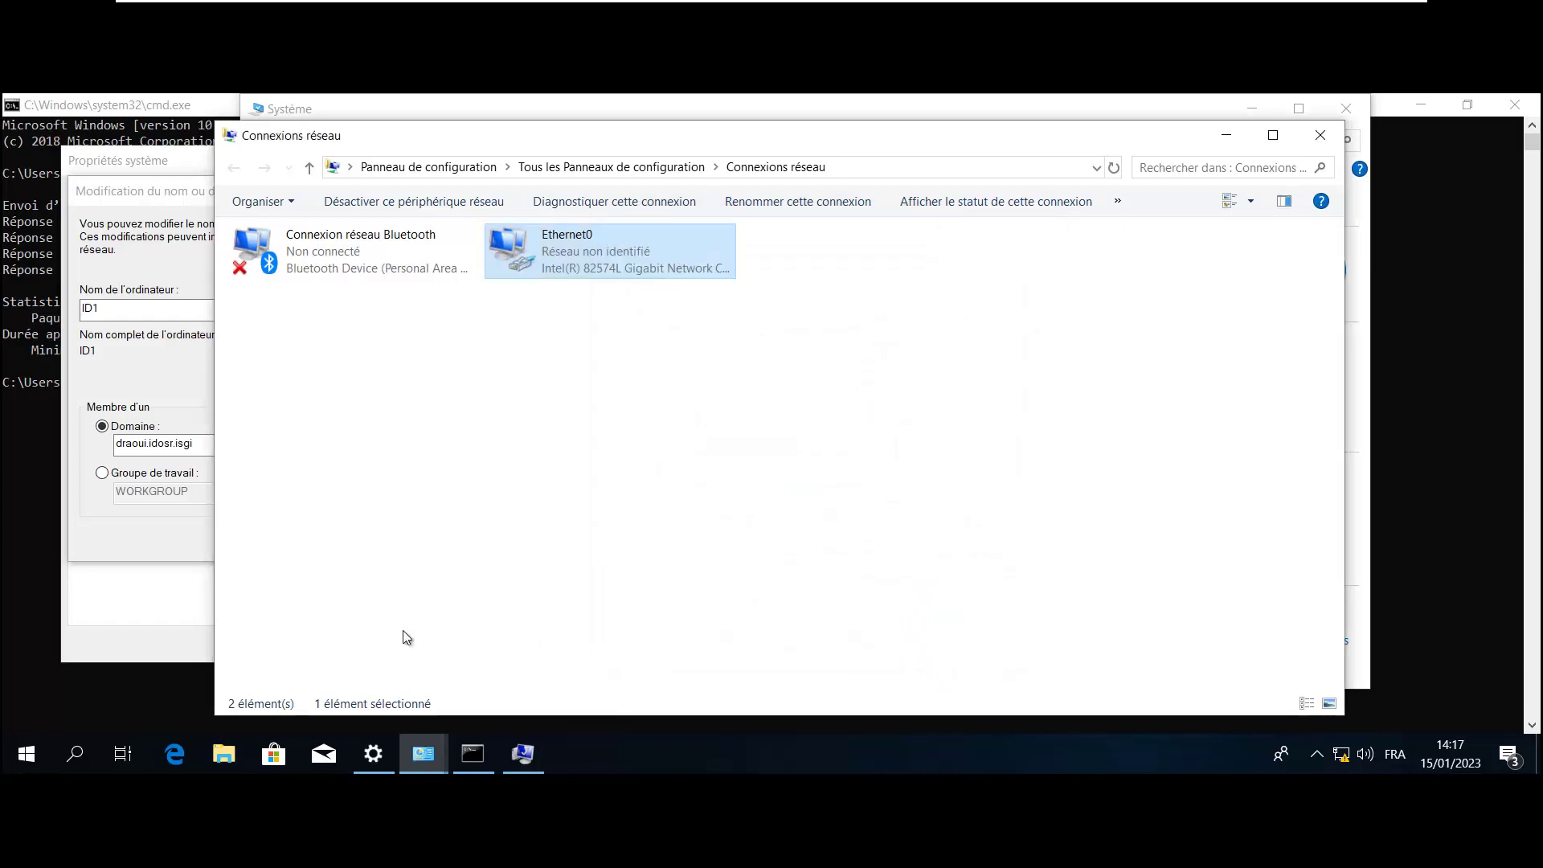
Resubmit the domain membership change and authorize it with the domain user's name and account password
click(82, 506)
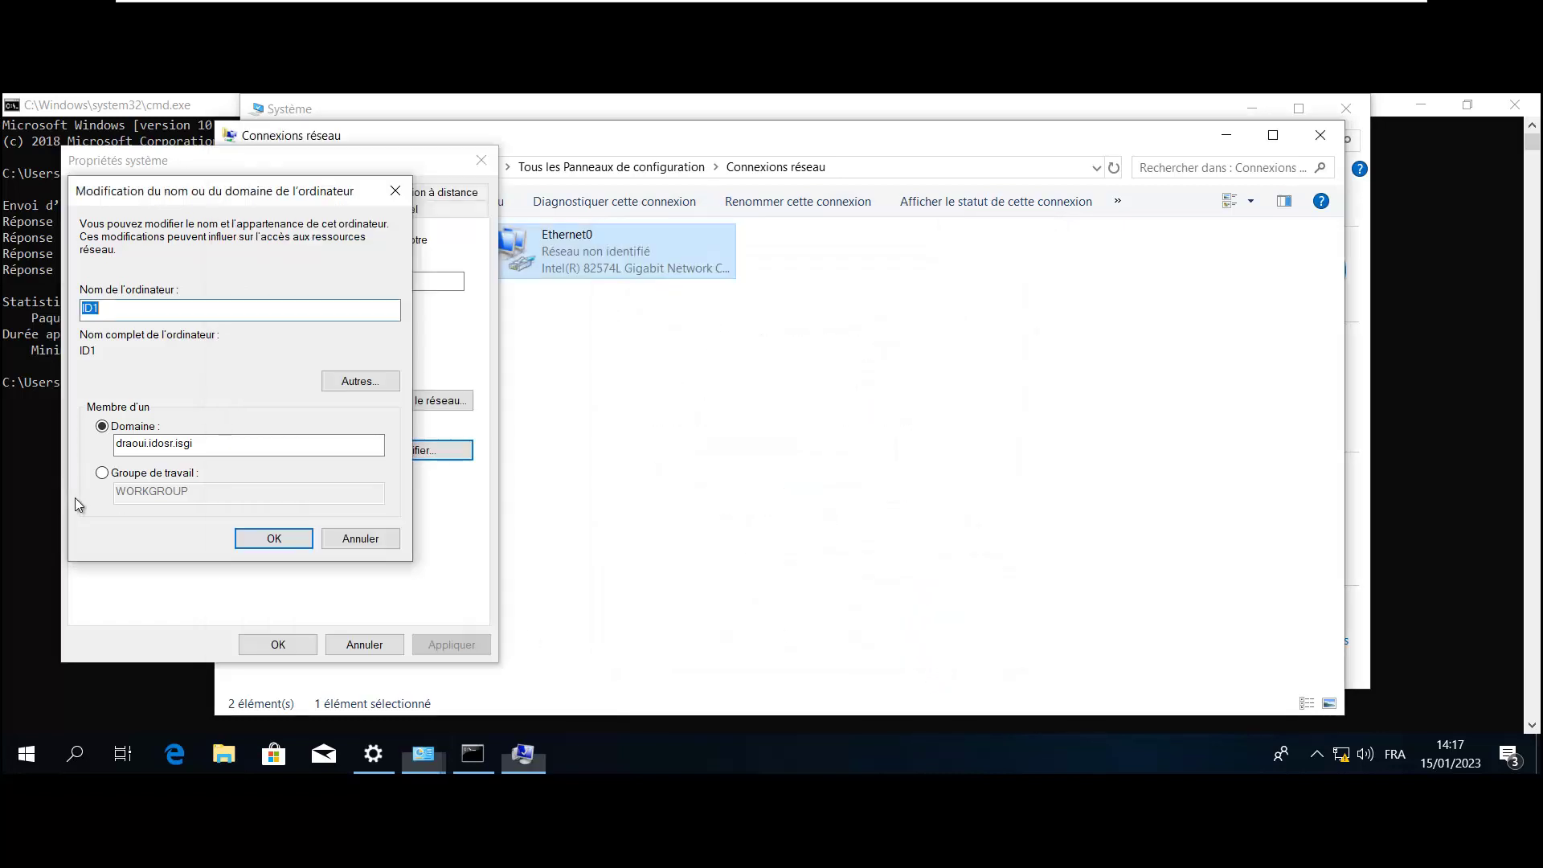
click(274, 540)
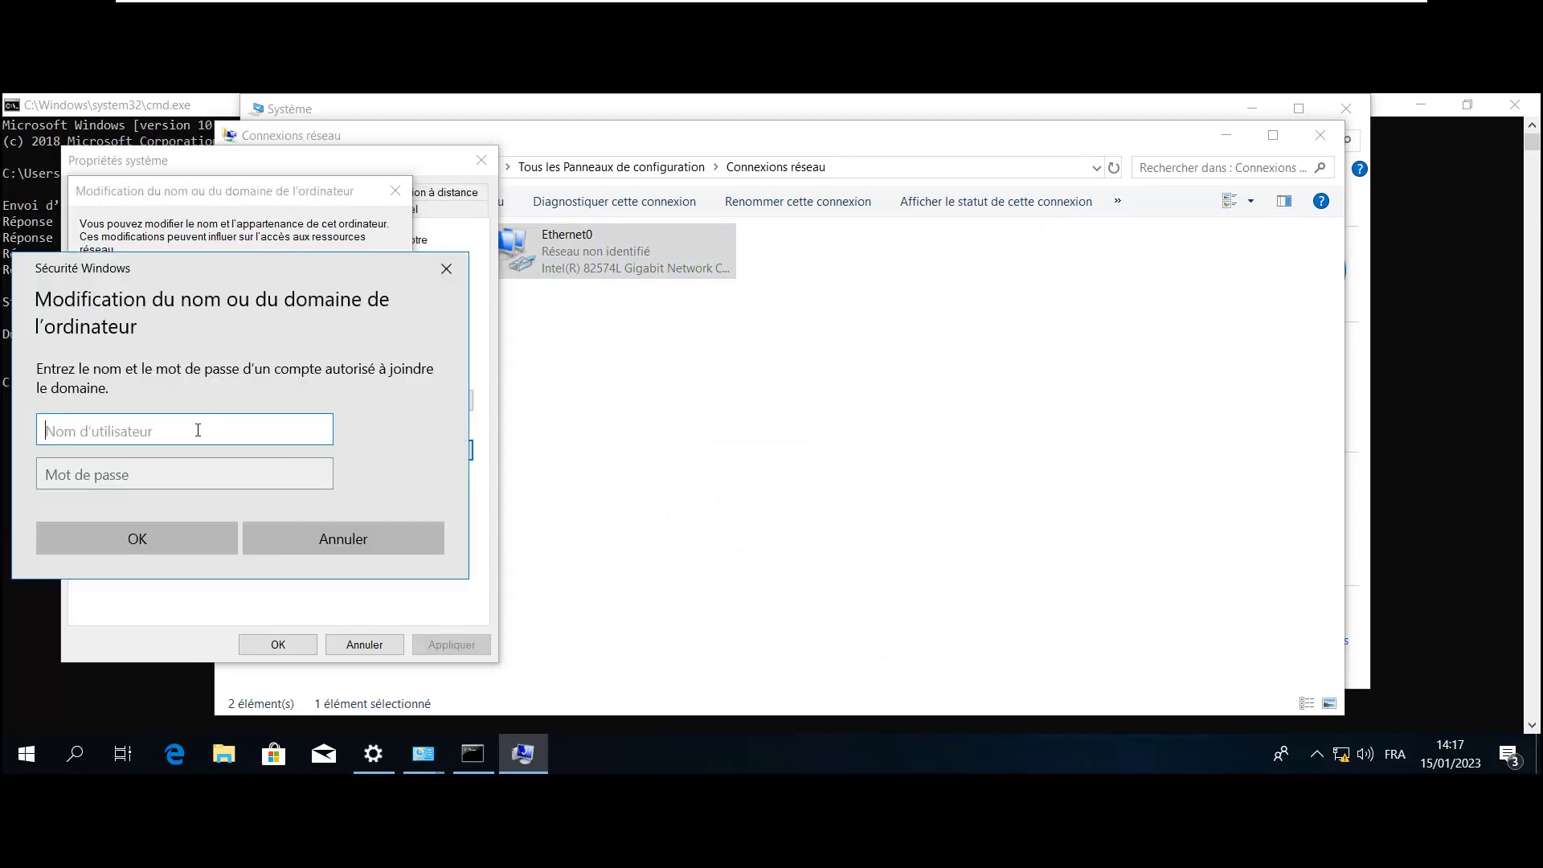
text(ali)
click(176, 474)
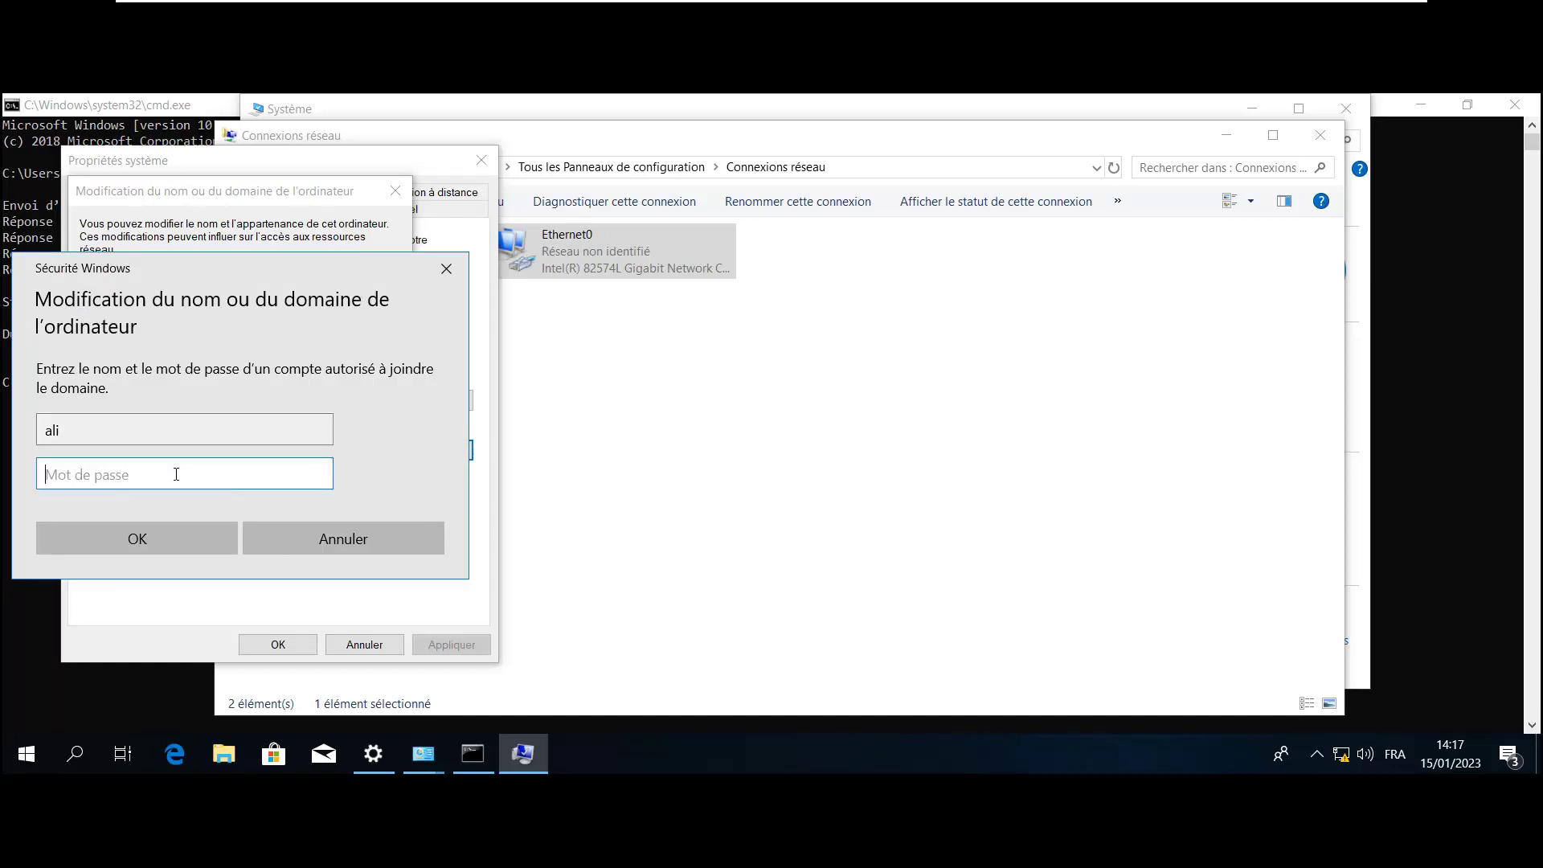
text(Password)
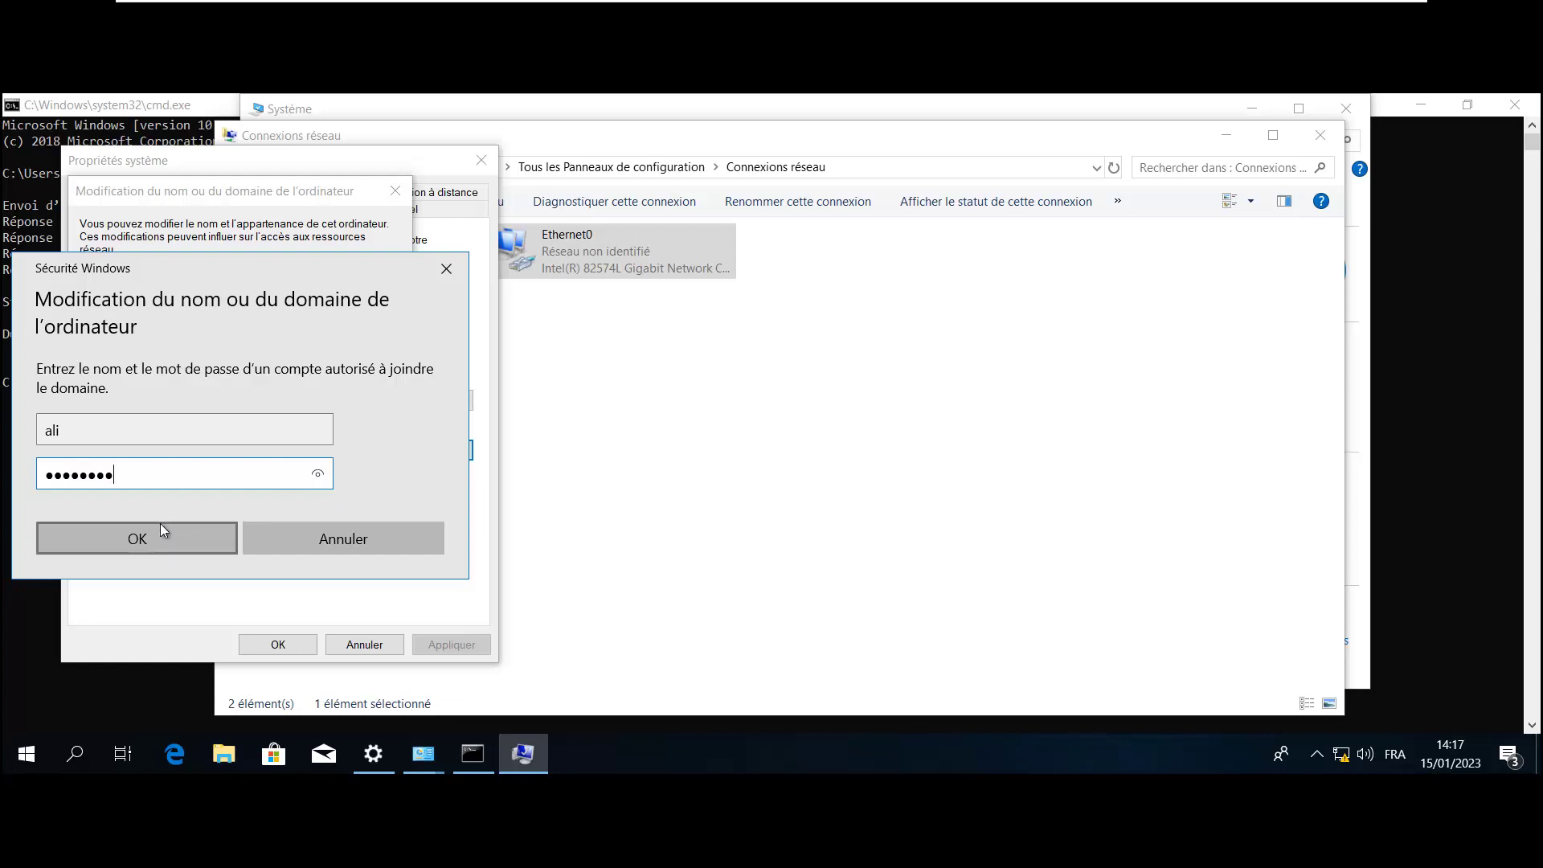
click(319, 479)
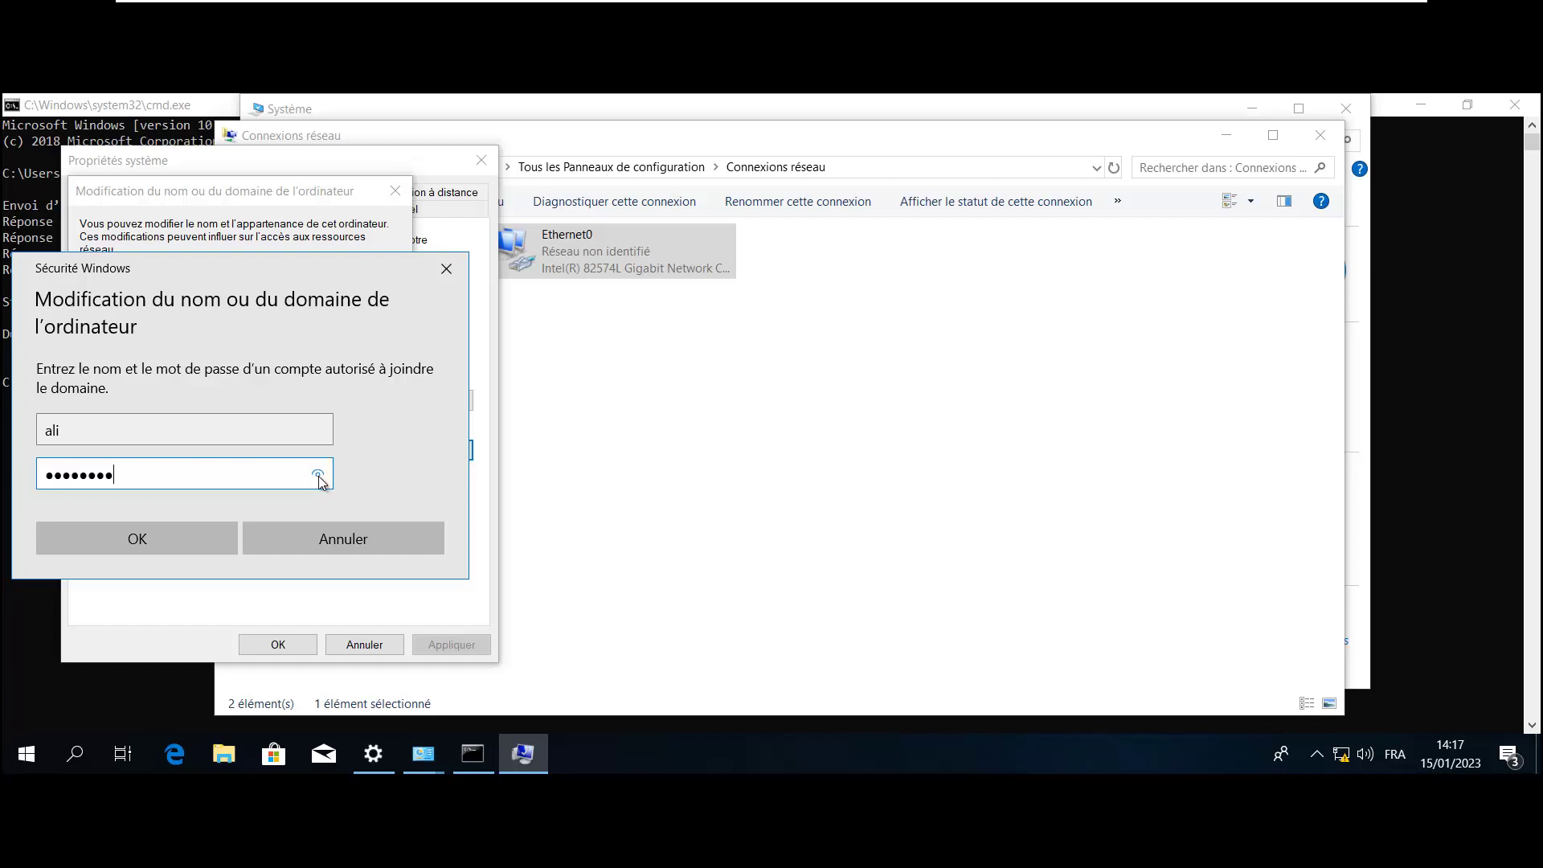
click(200, 536)
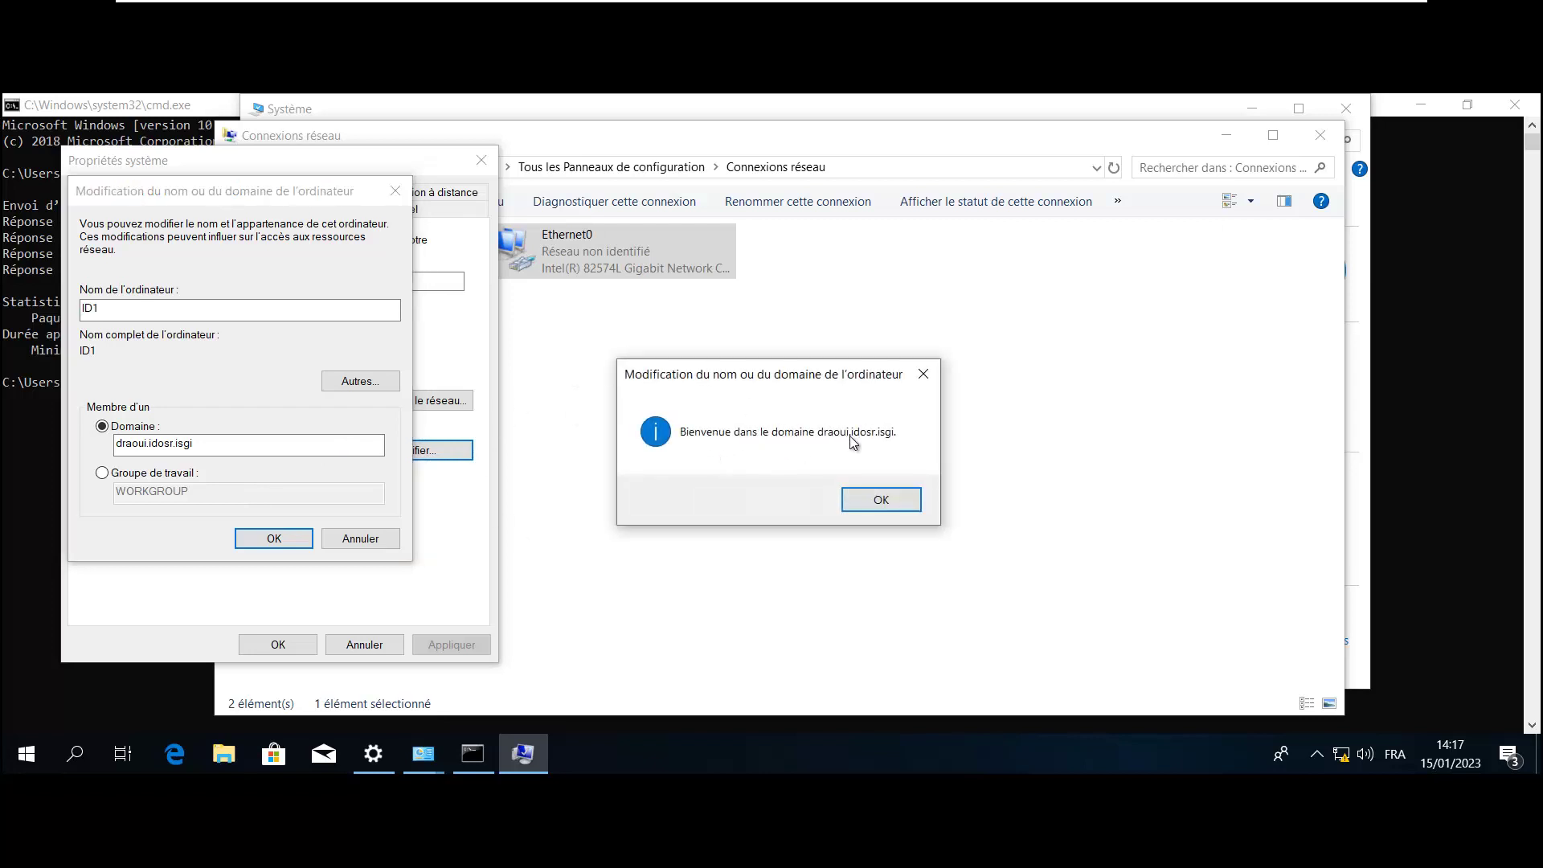
Acknowledge the domain membership messages, close the system properties, and restart the computer immediately
click(893, 500)
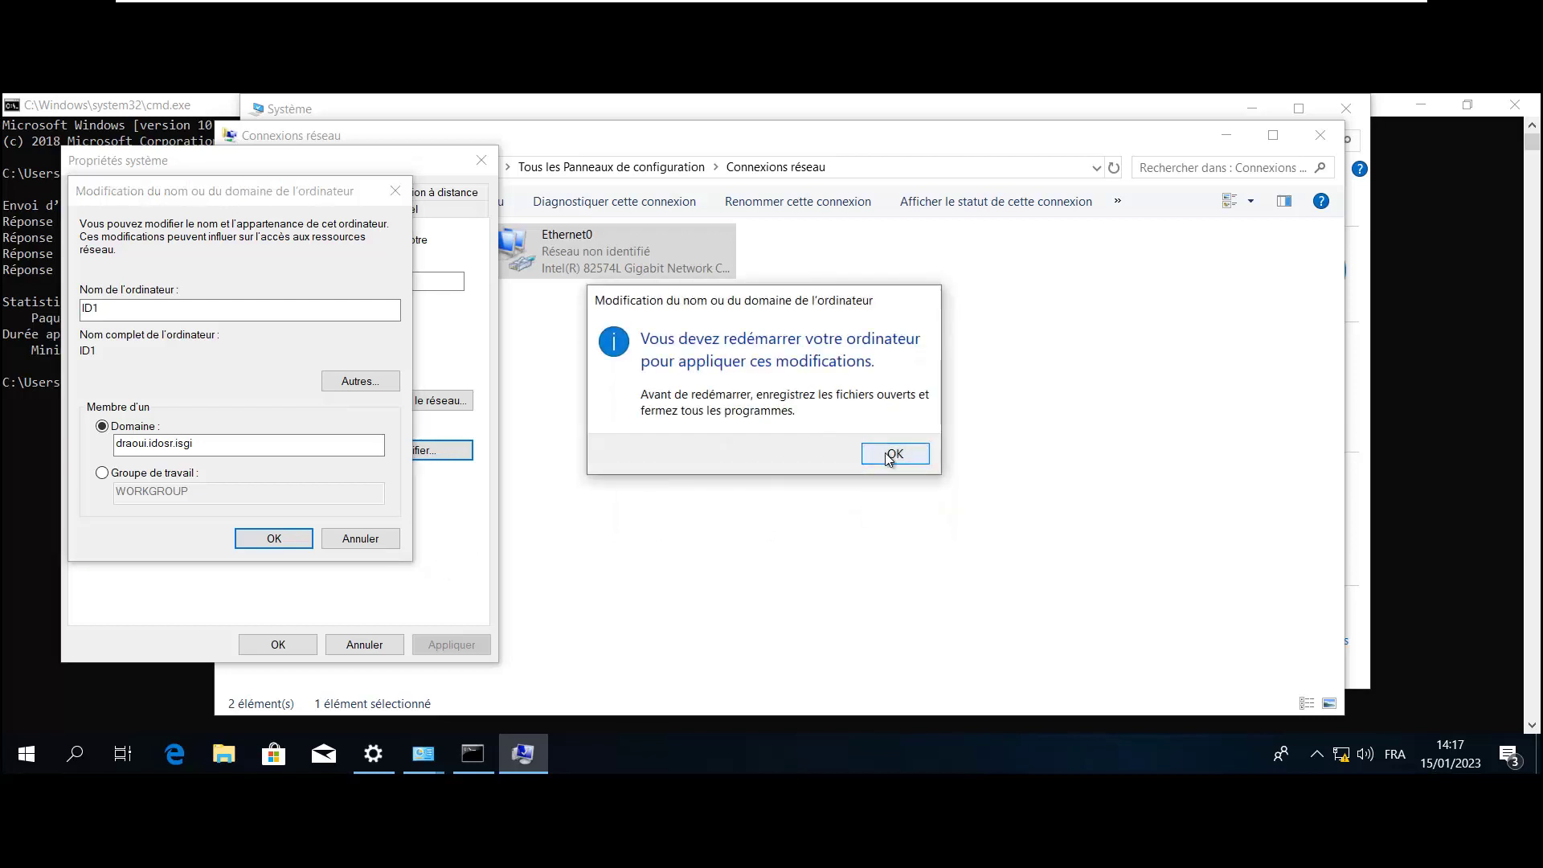
click(892, 457)
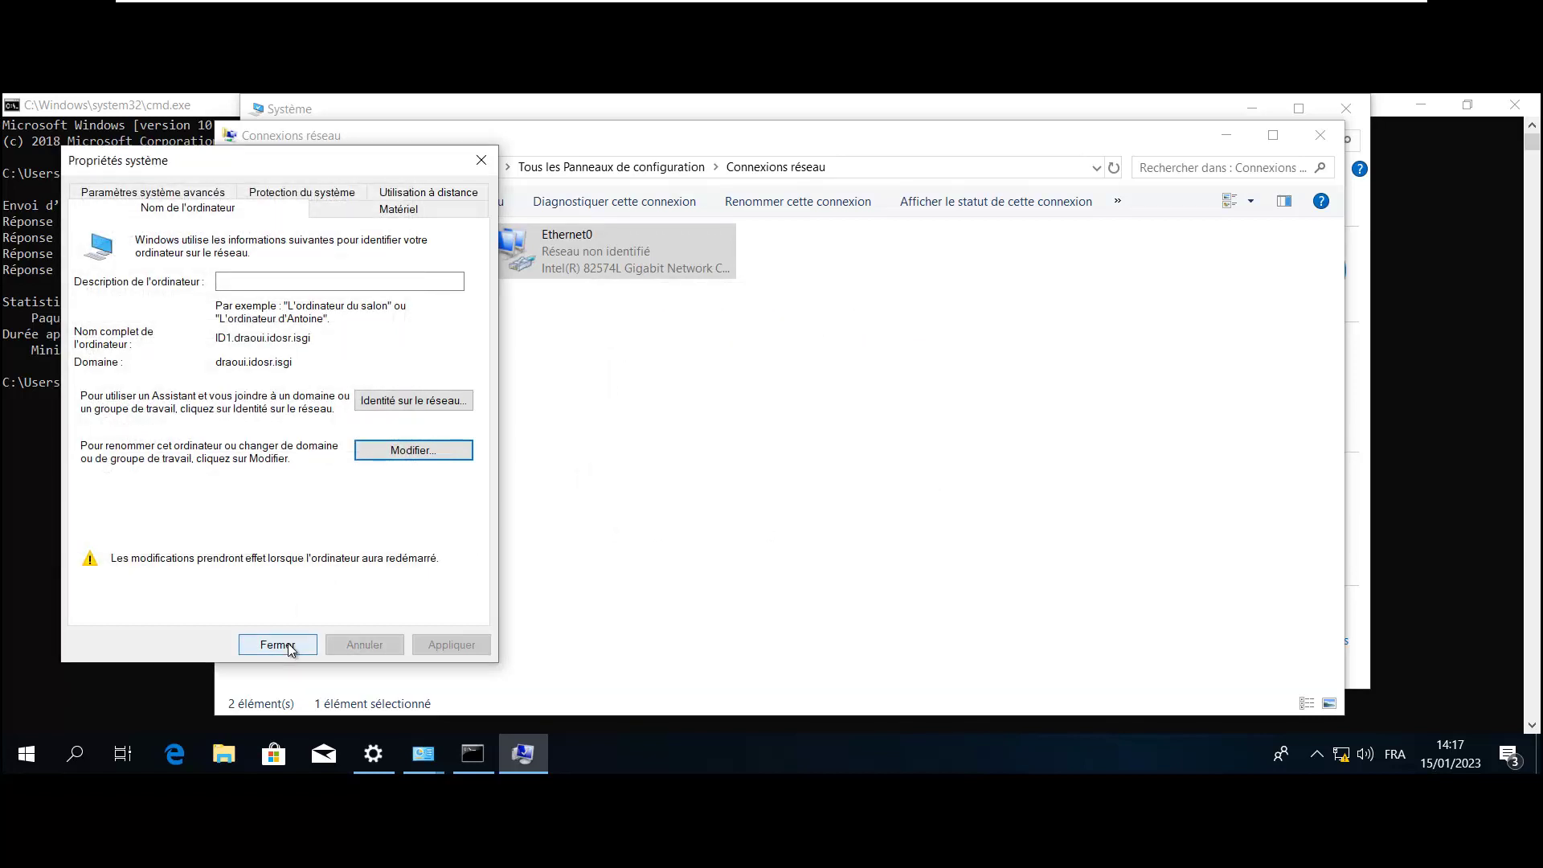
click(277, 645)
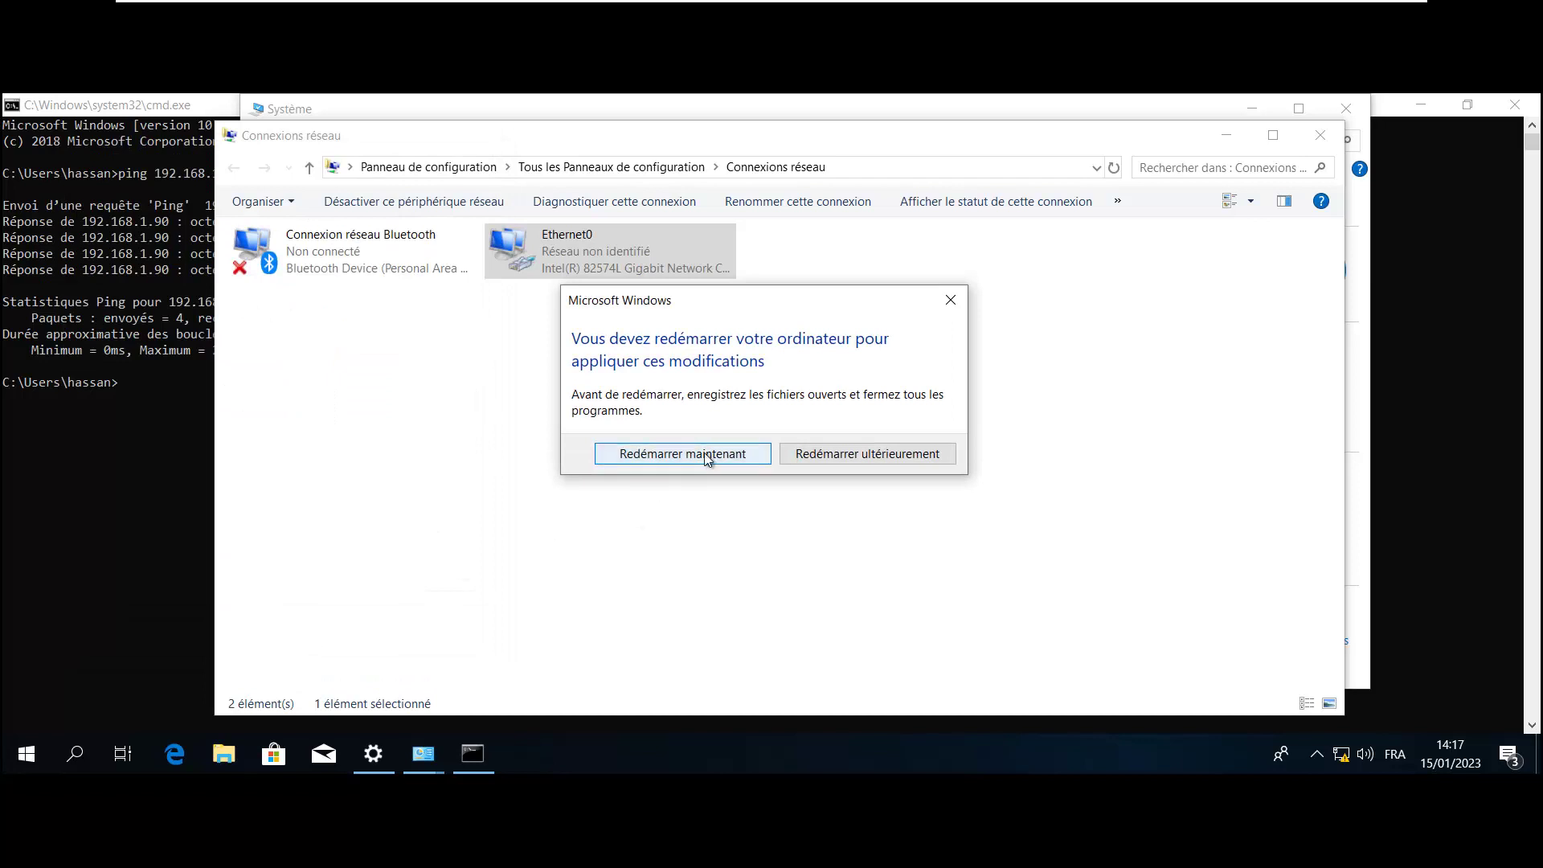
click(704, 453)
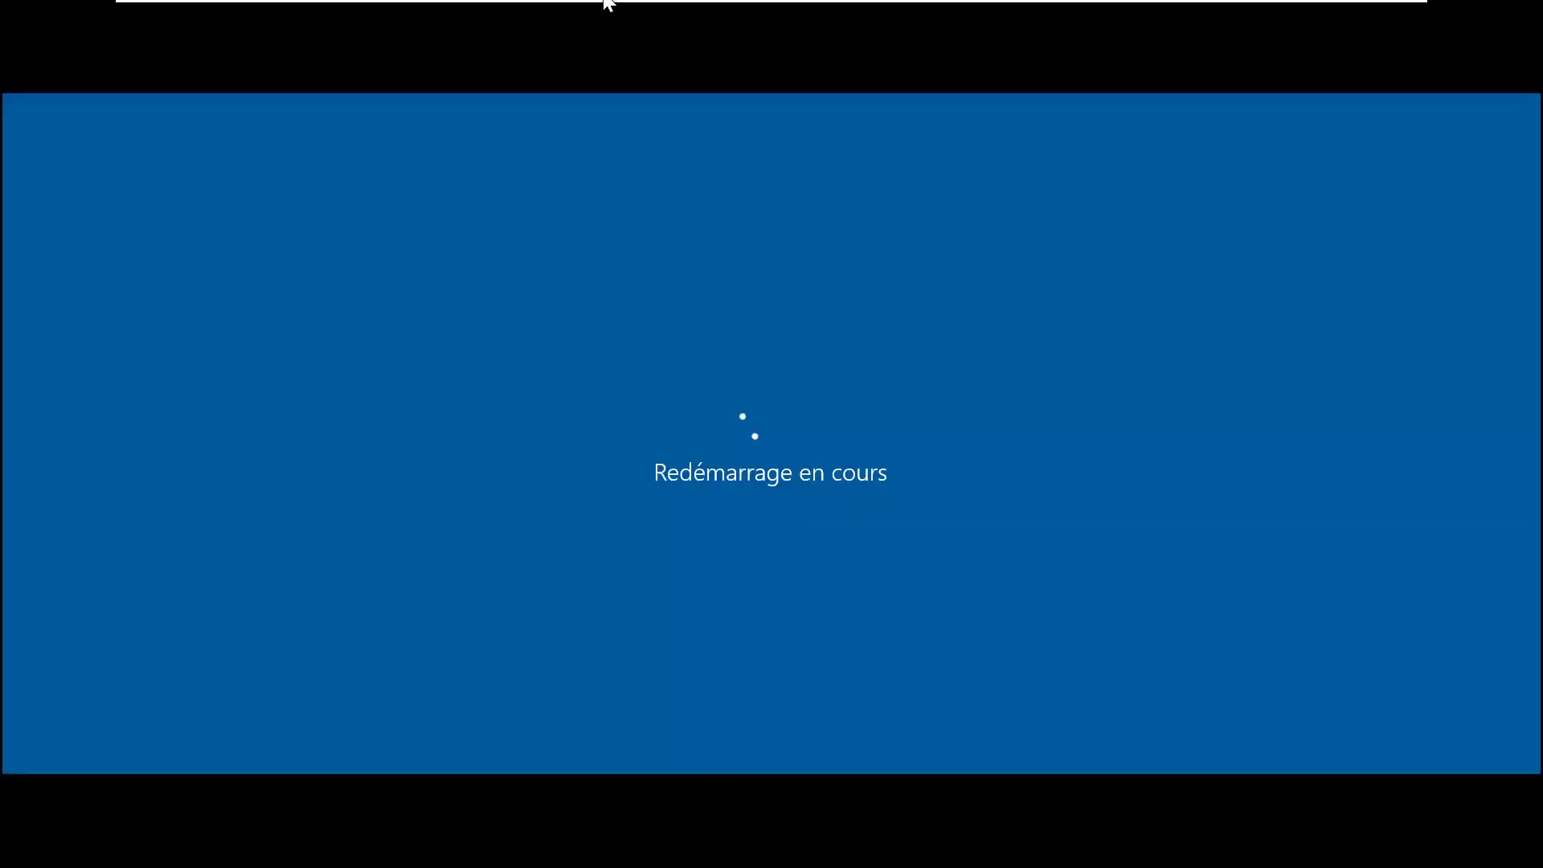
Switch to the AD1 virtual machine and display the domain's Computers container in Active Directory Users and Computers
mouse_move(608, 4)
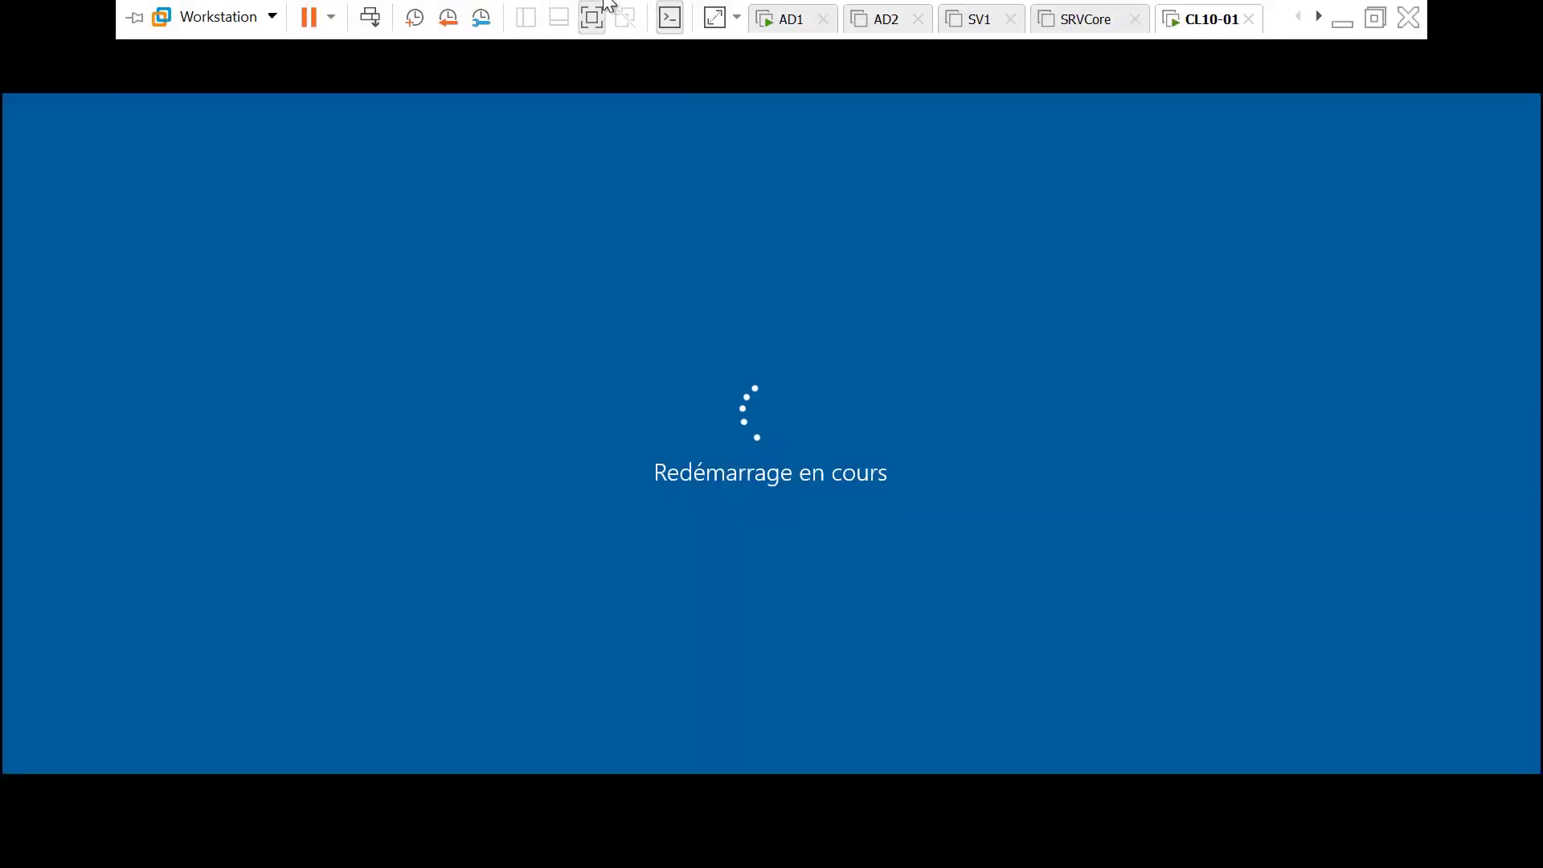
click(778, 19)
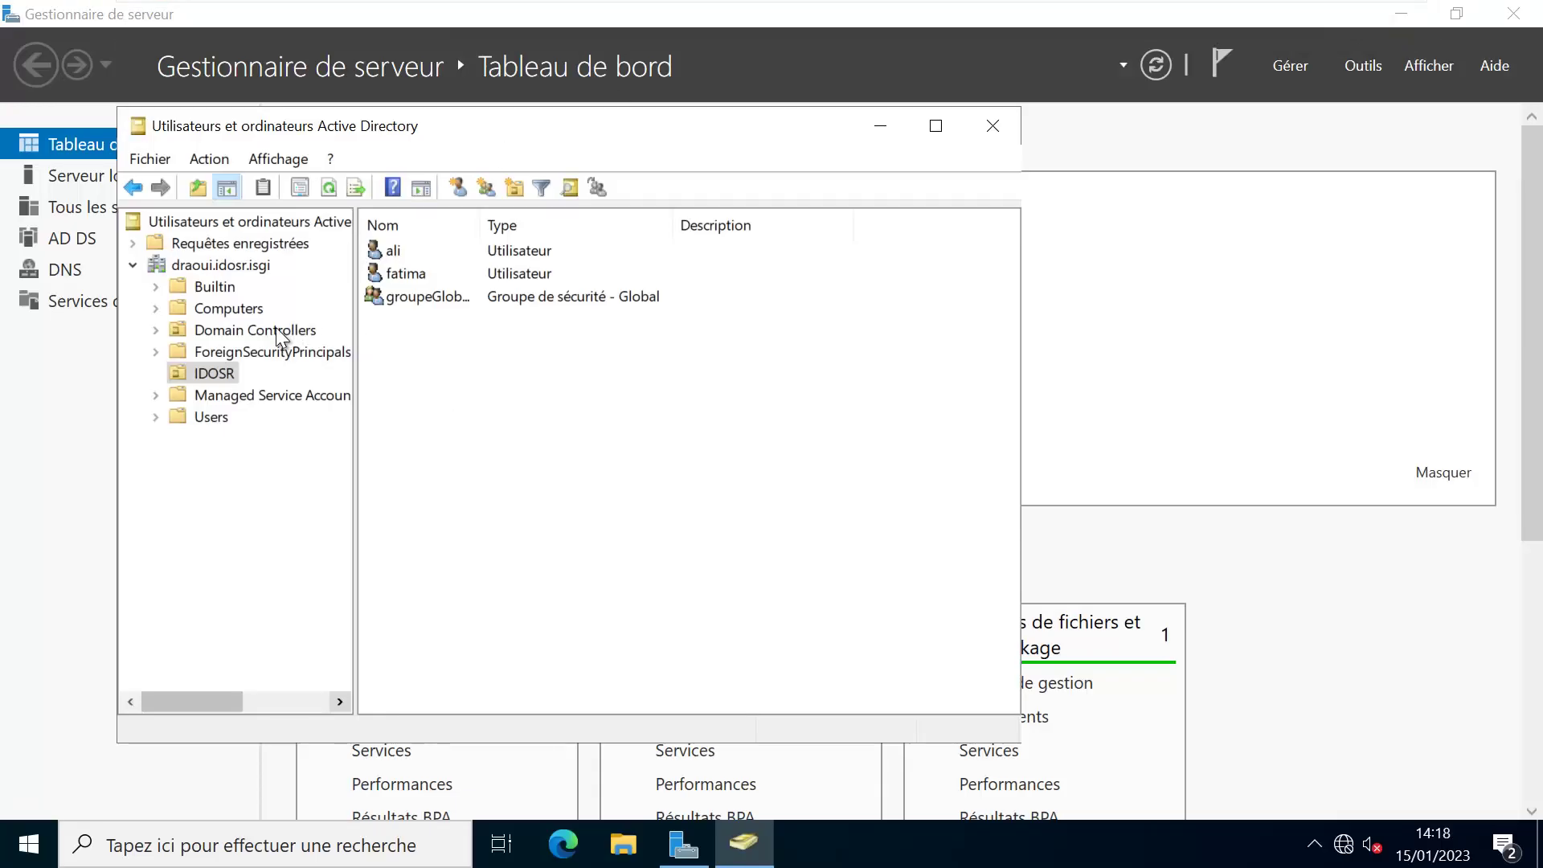
click(239, 312)
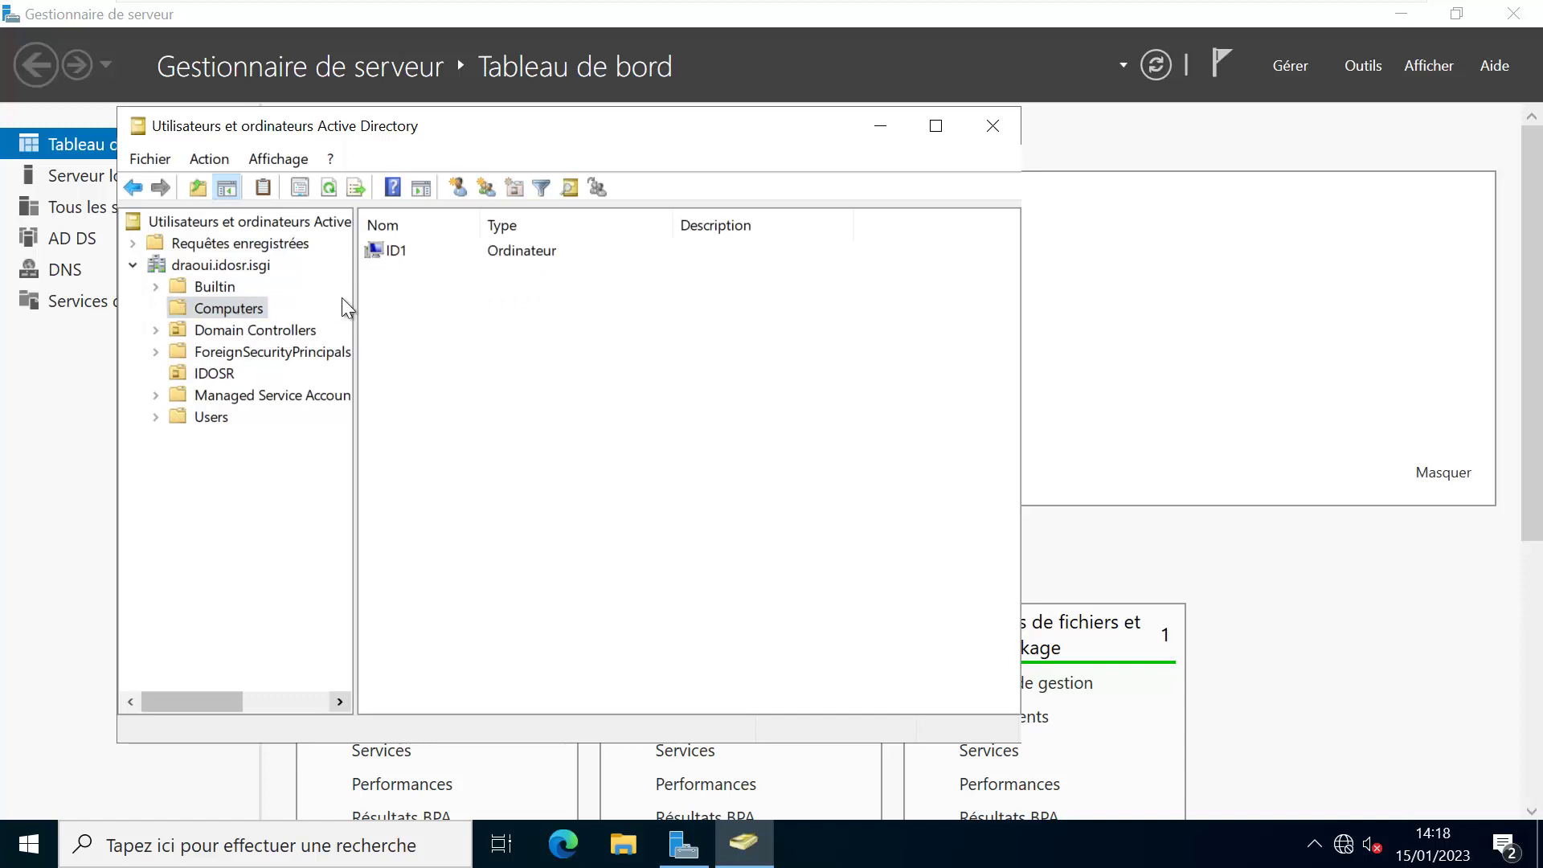
Examine the general and operating system properties of computer account ID1, and close its properties
click(387, 254)
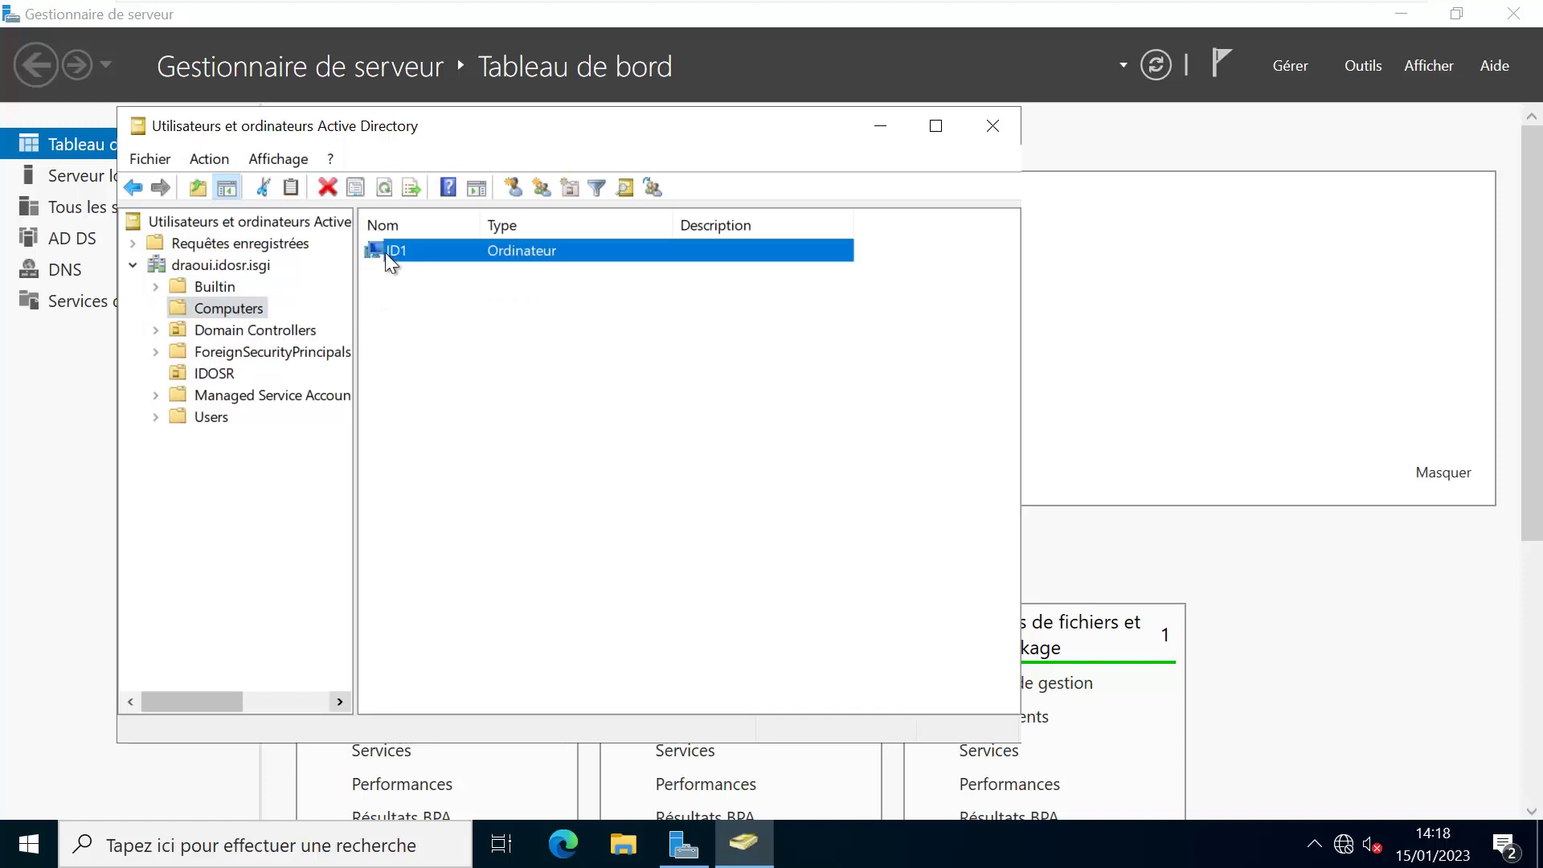
double_click(469, 254)
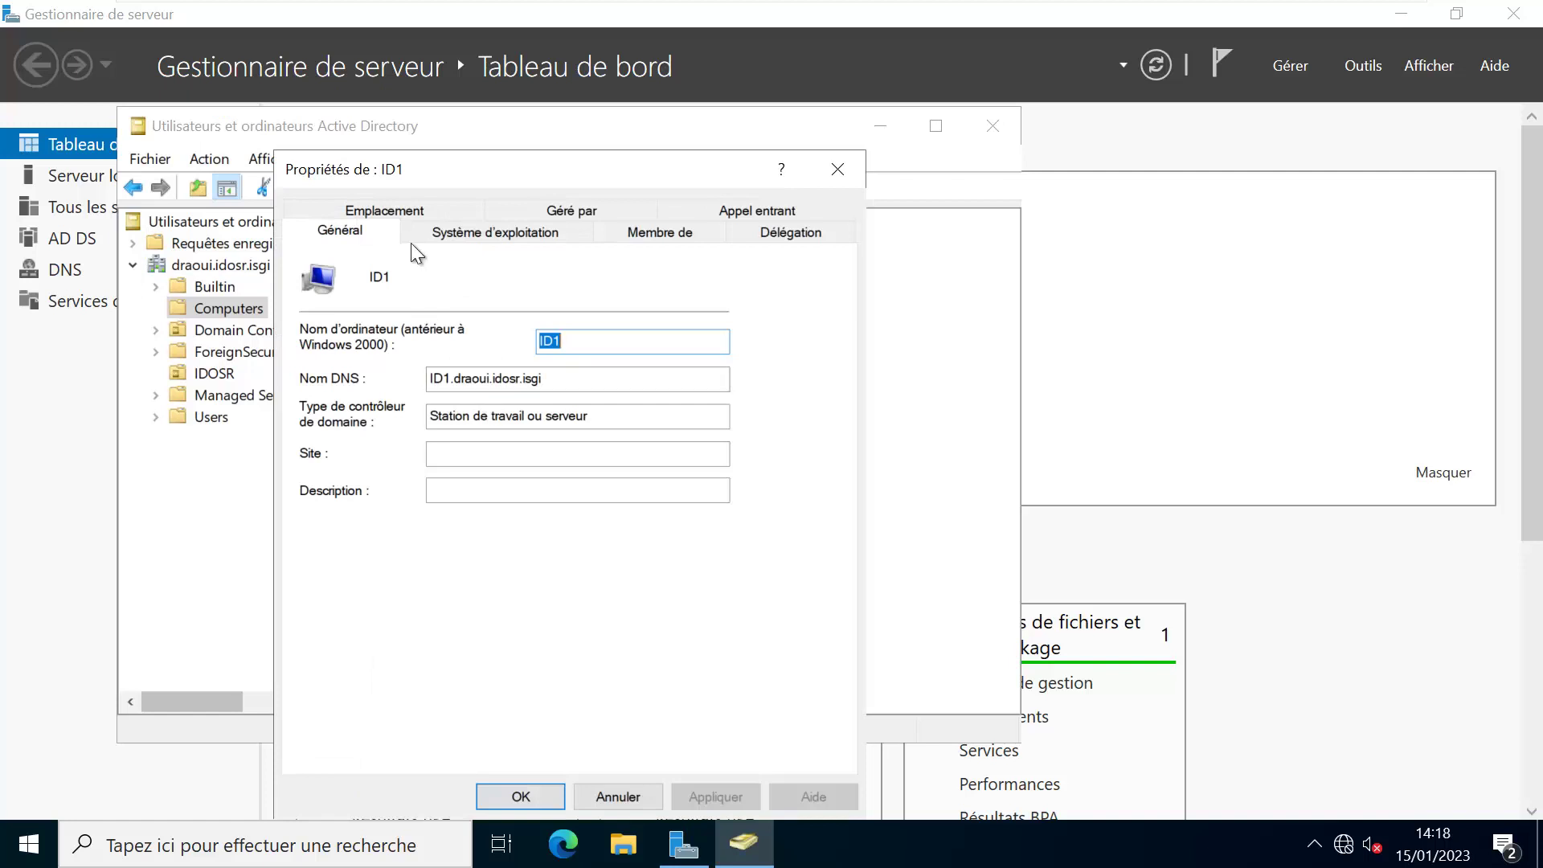
click(450, 238)
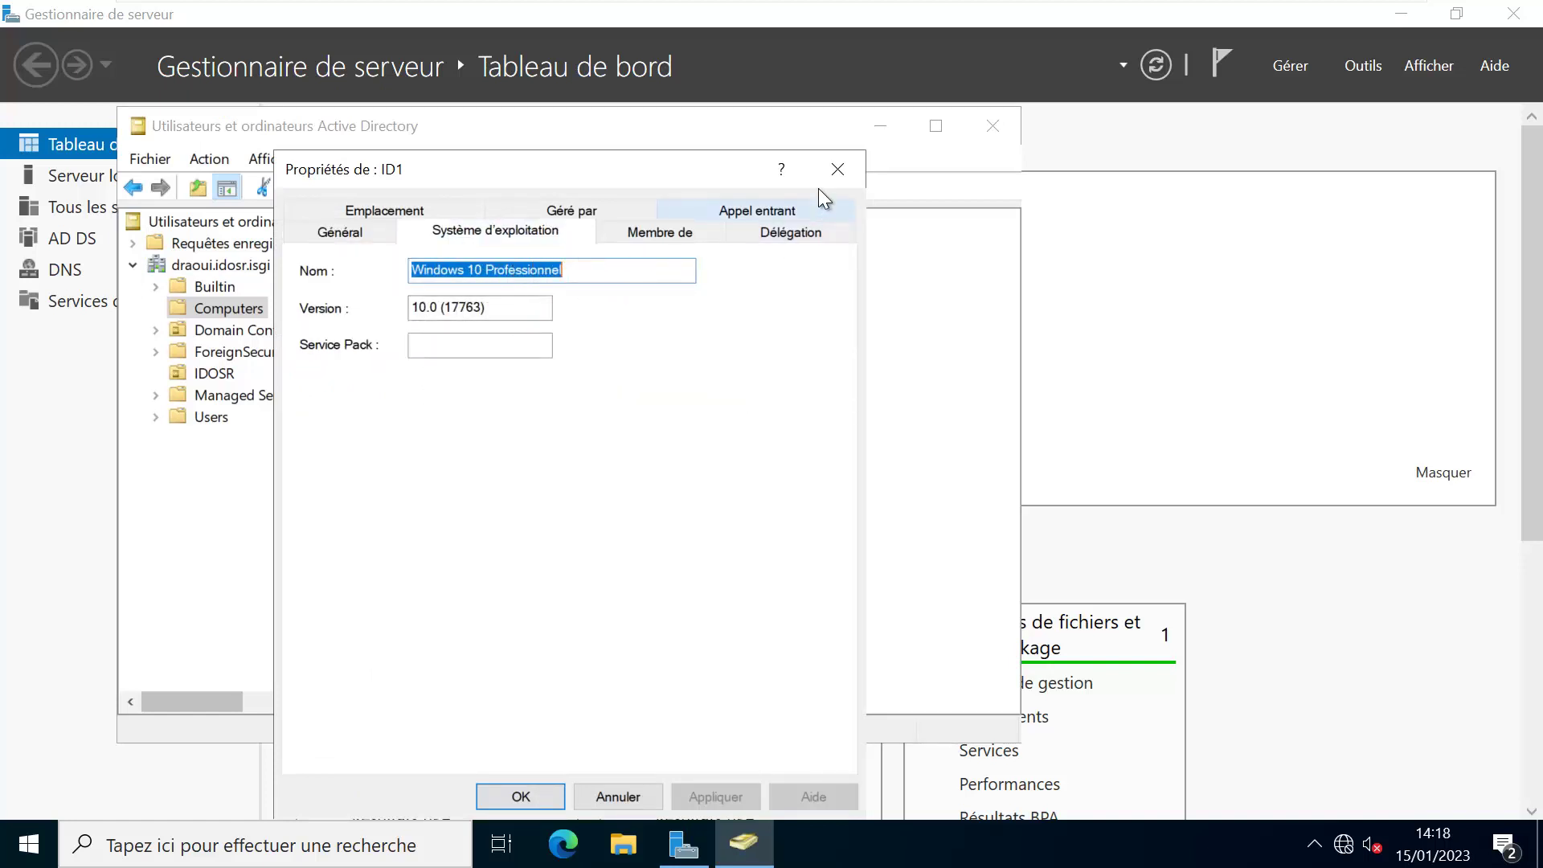
click(836, 176)
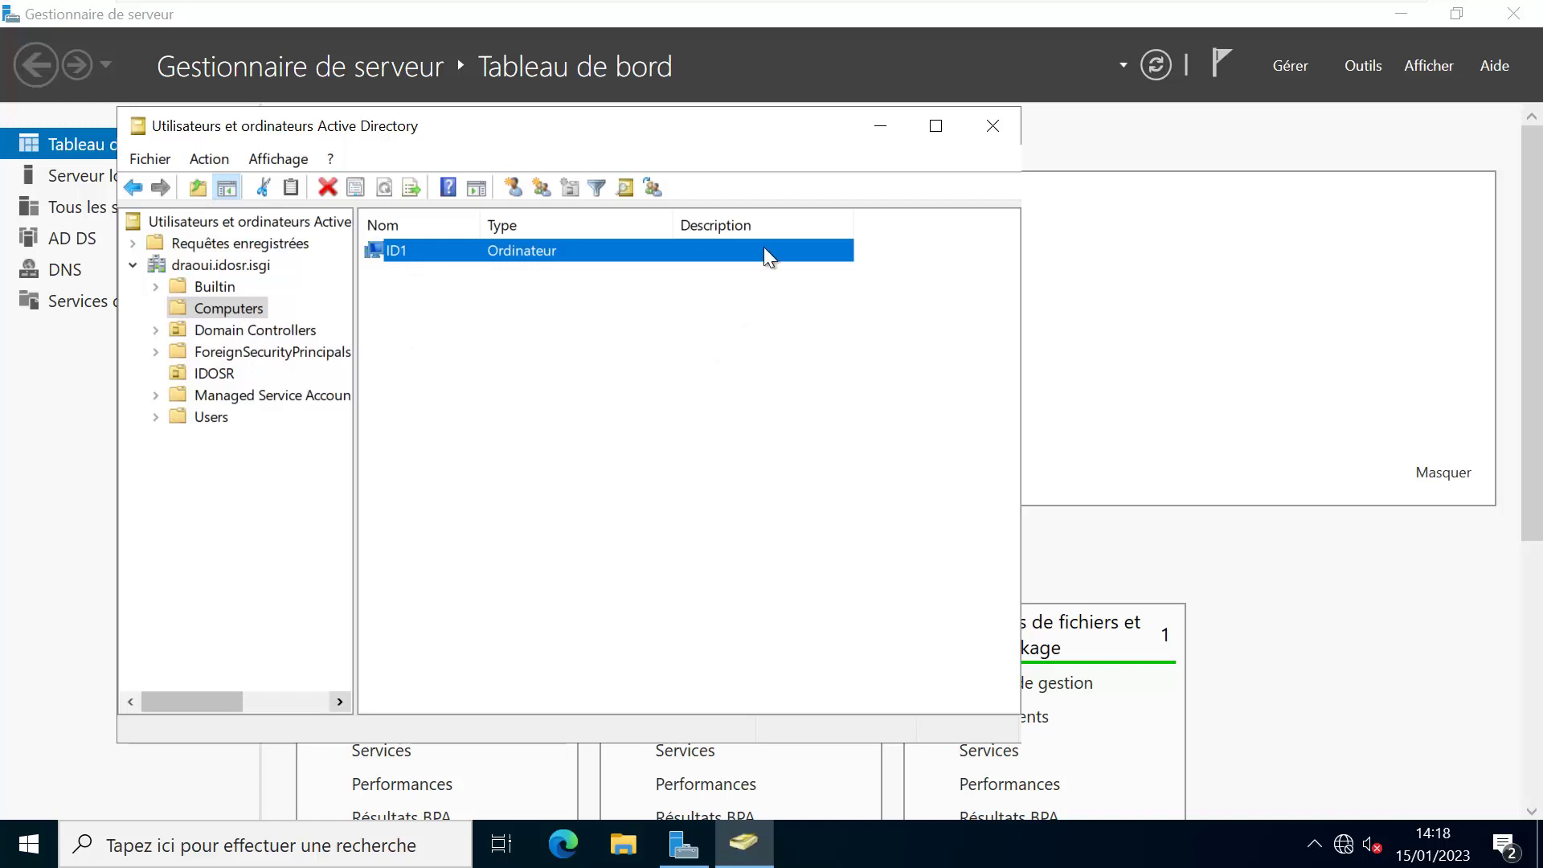
In DNS Manager, refresh and examine AD1's forward lookup zones draoui.idosr.isgi and _msdcs.draoui.idosr.isgi, and minimize the console
click(1363, 68)
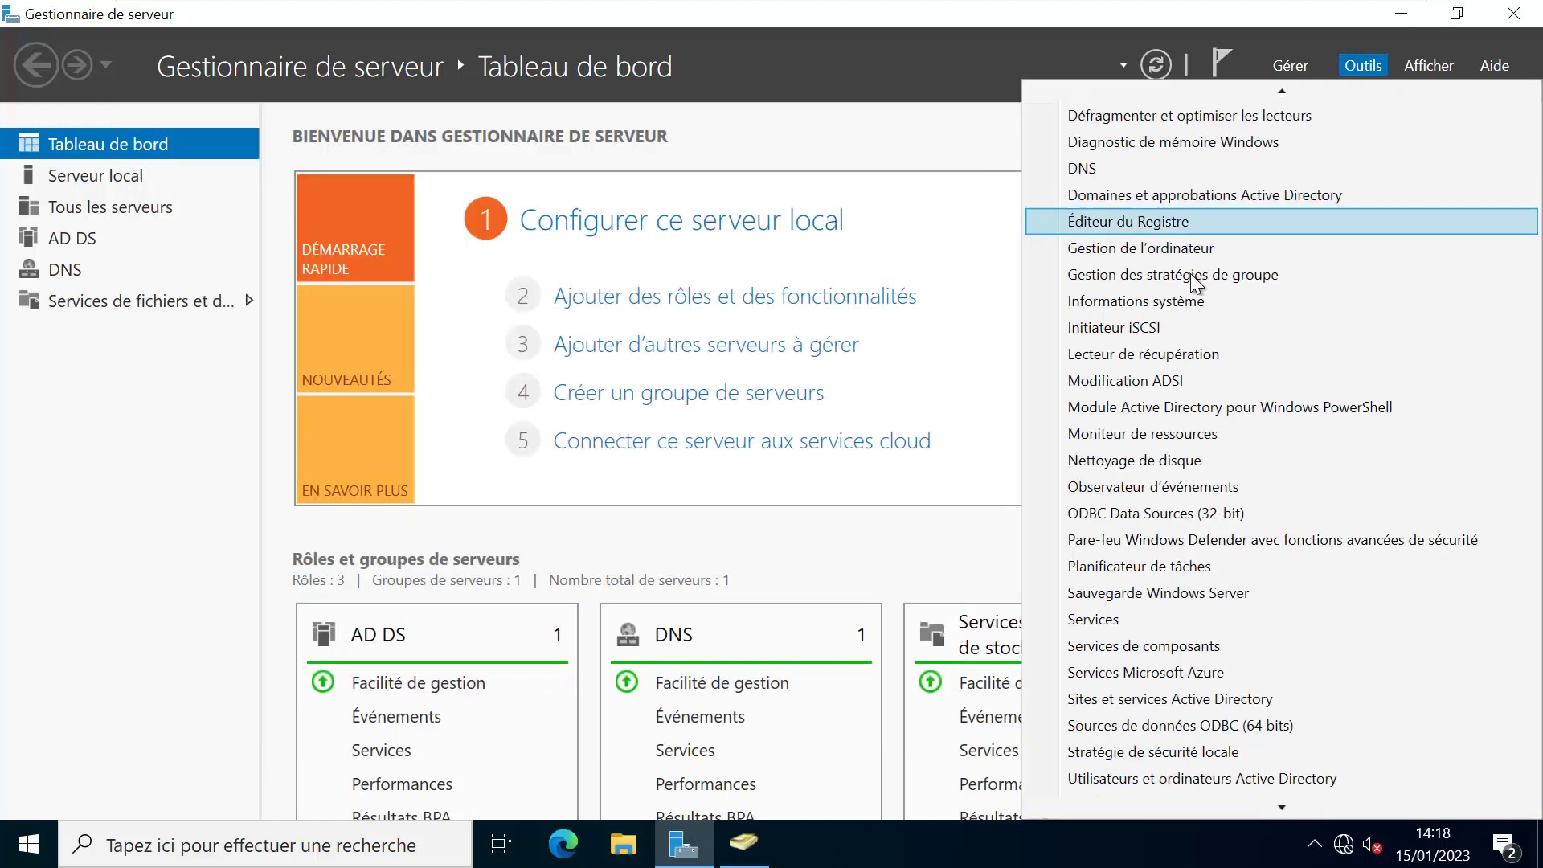
click(1124, 168)
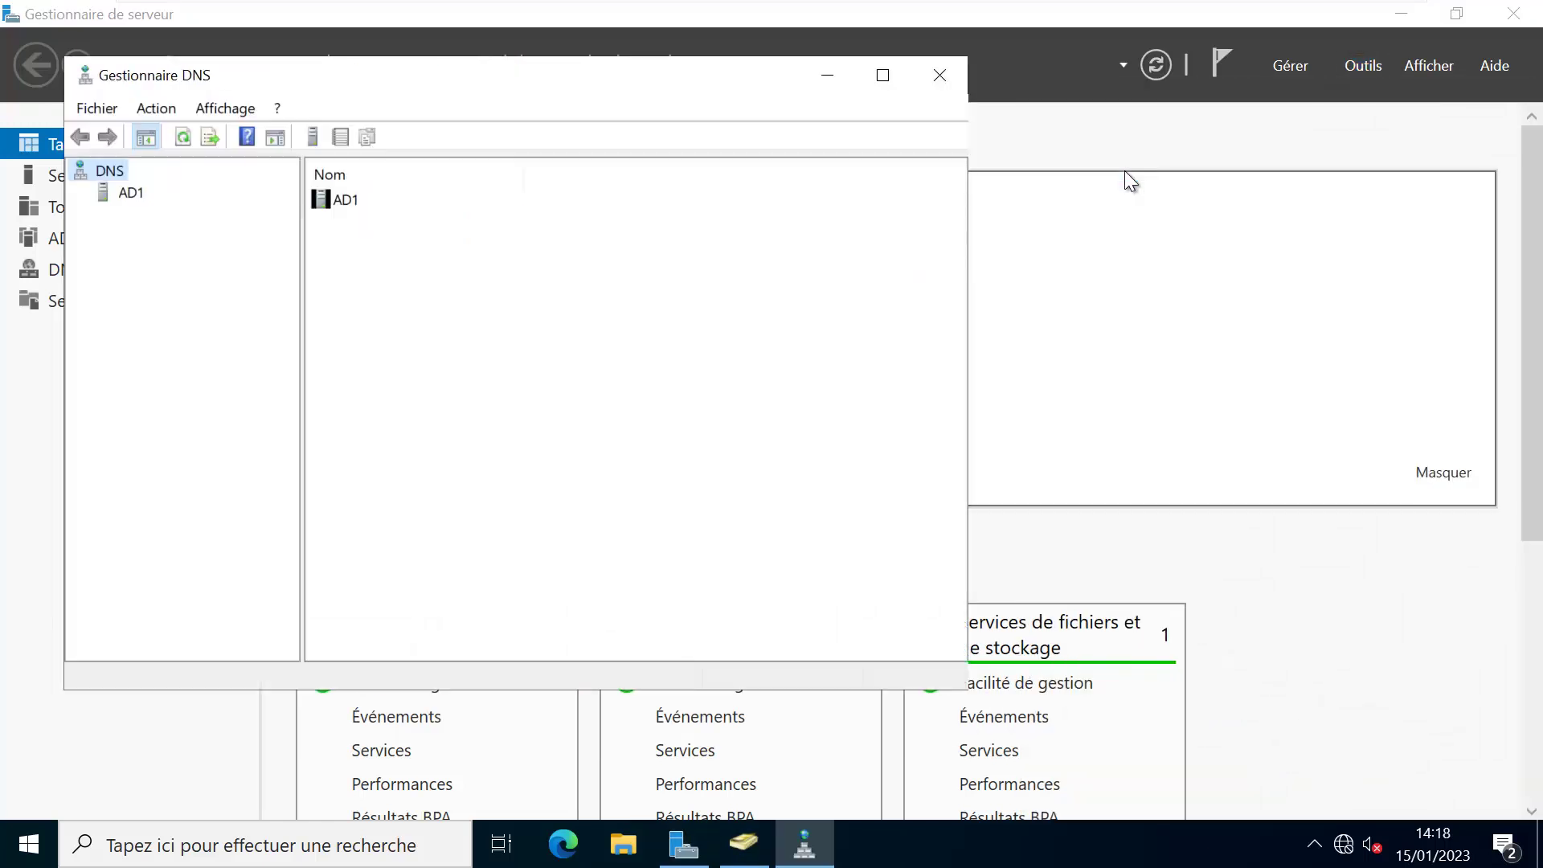
double_click(127, 194)
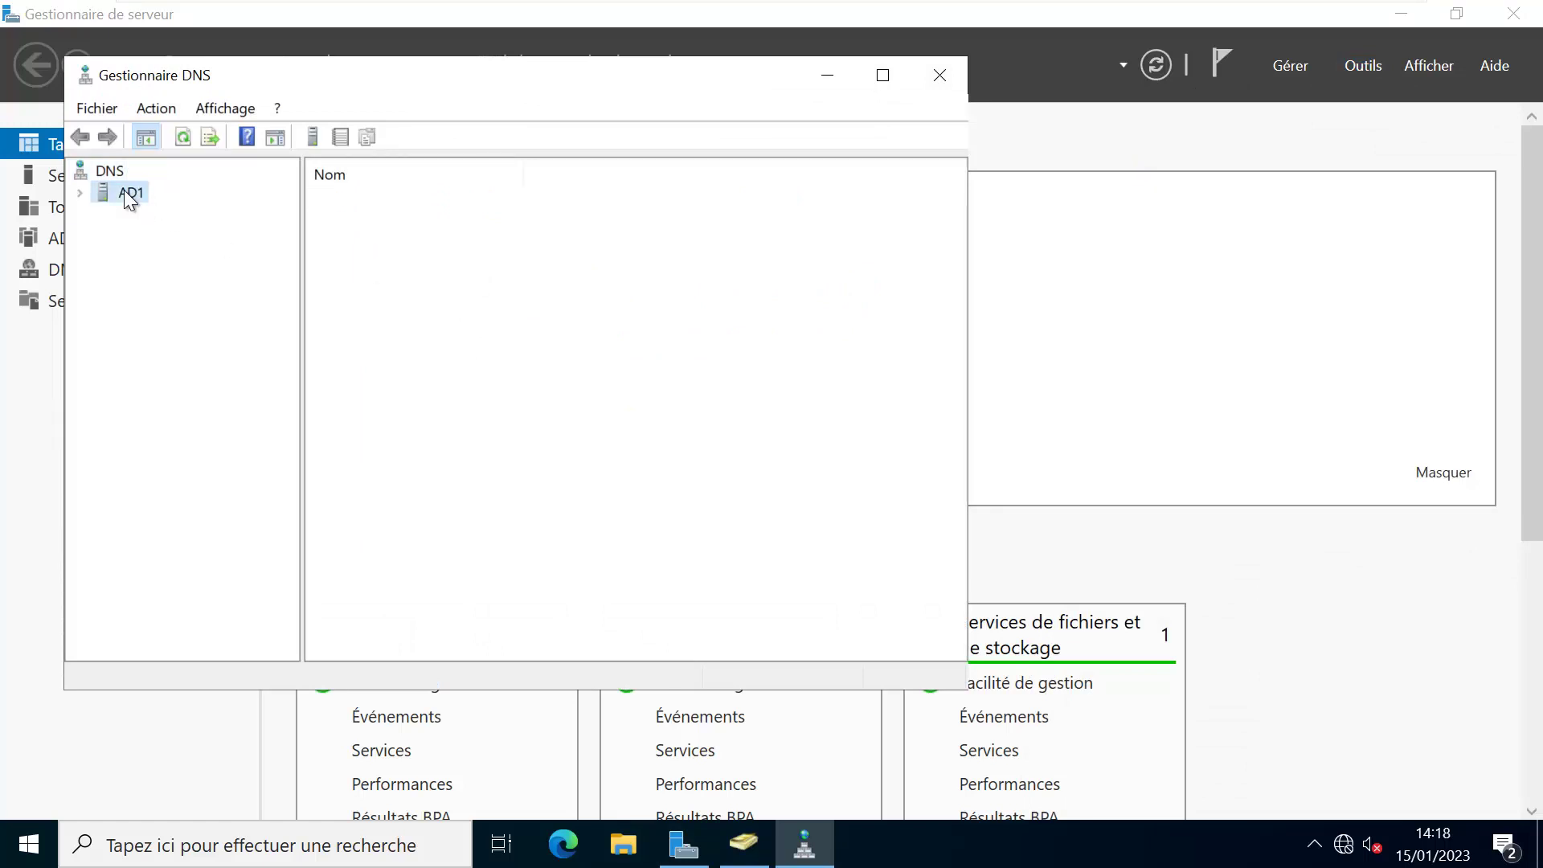
click(211, 213)
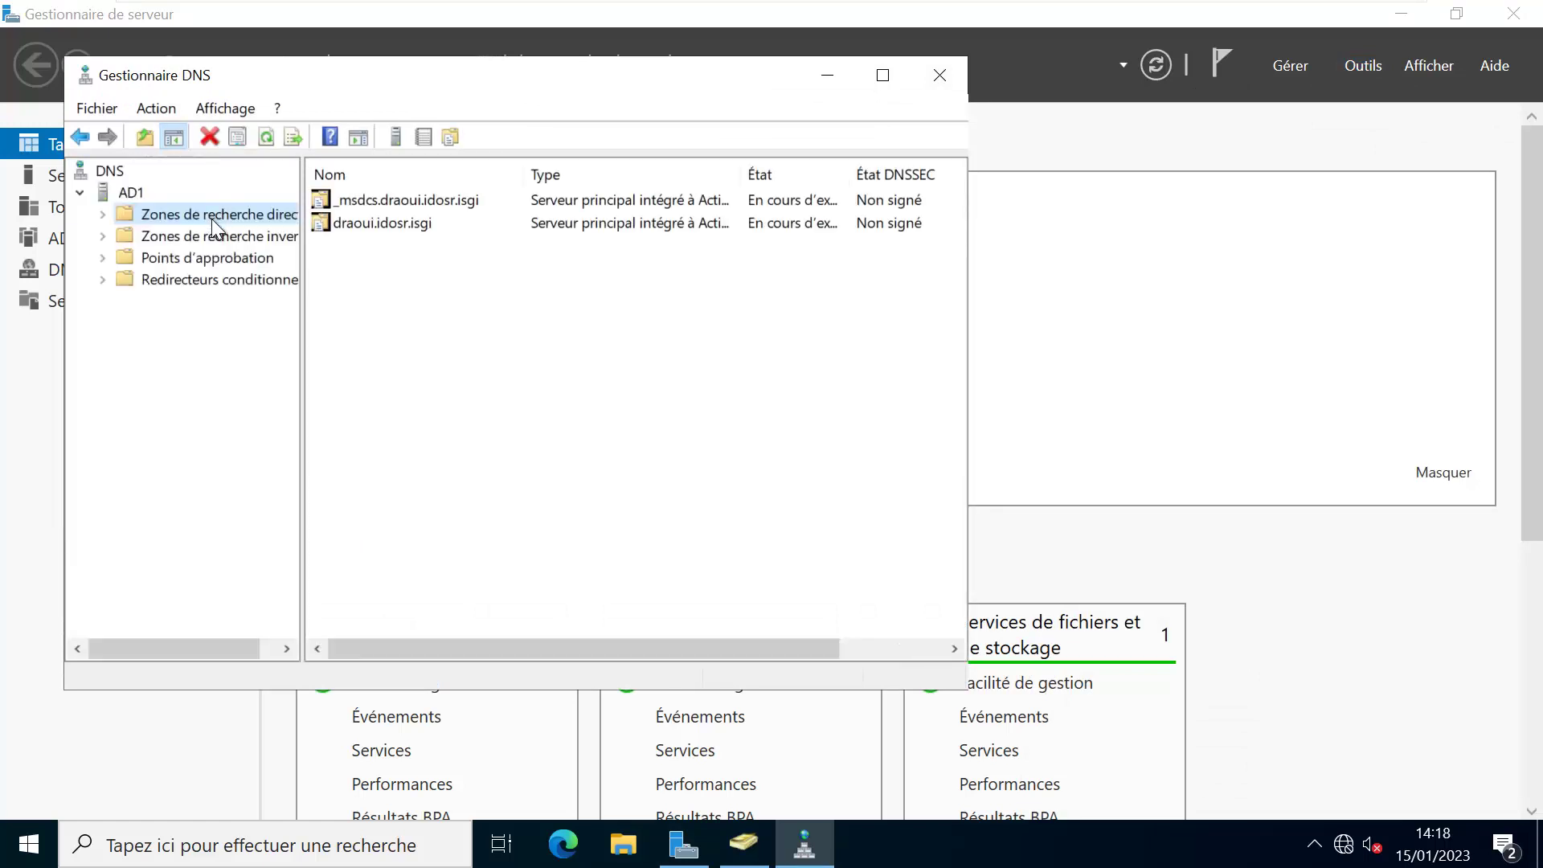
double_click(393, 223)
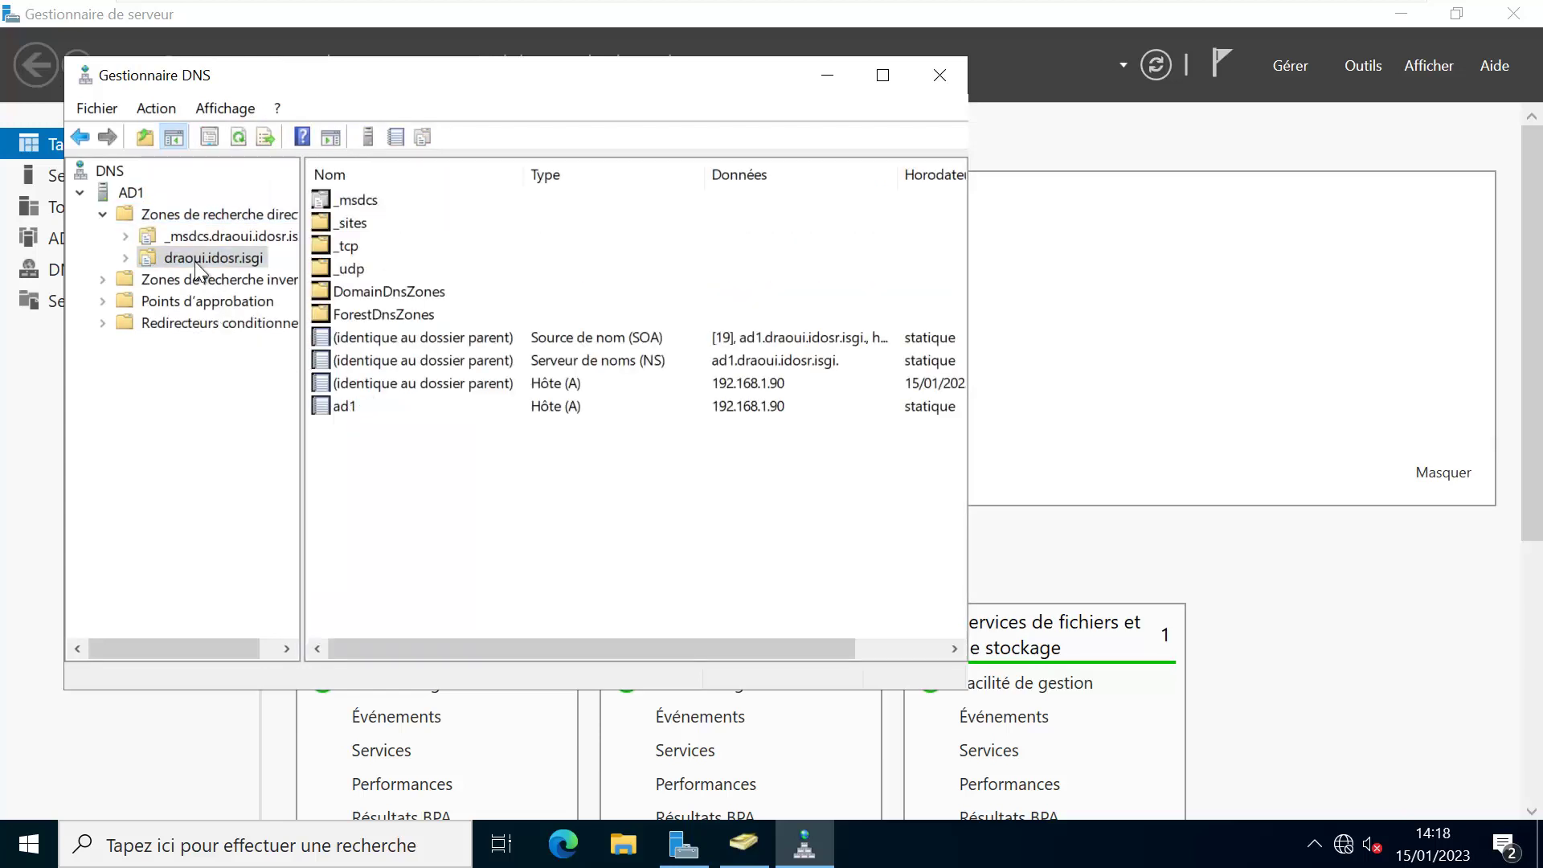
click(241, 137)
click(205, 235)
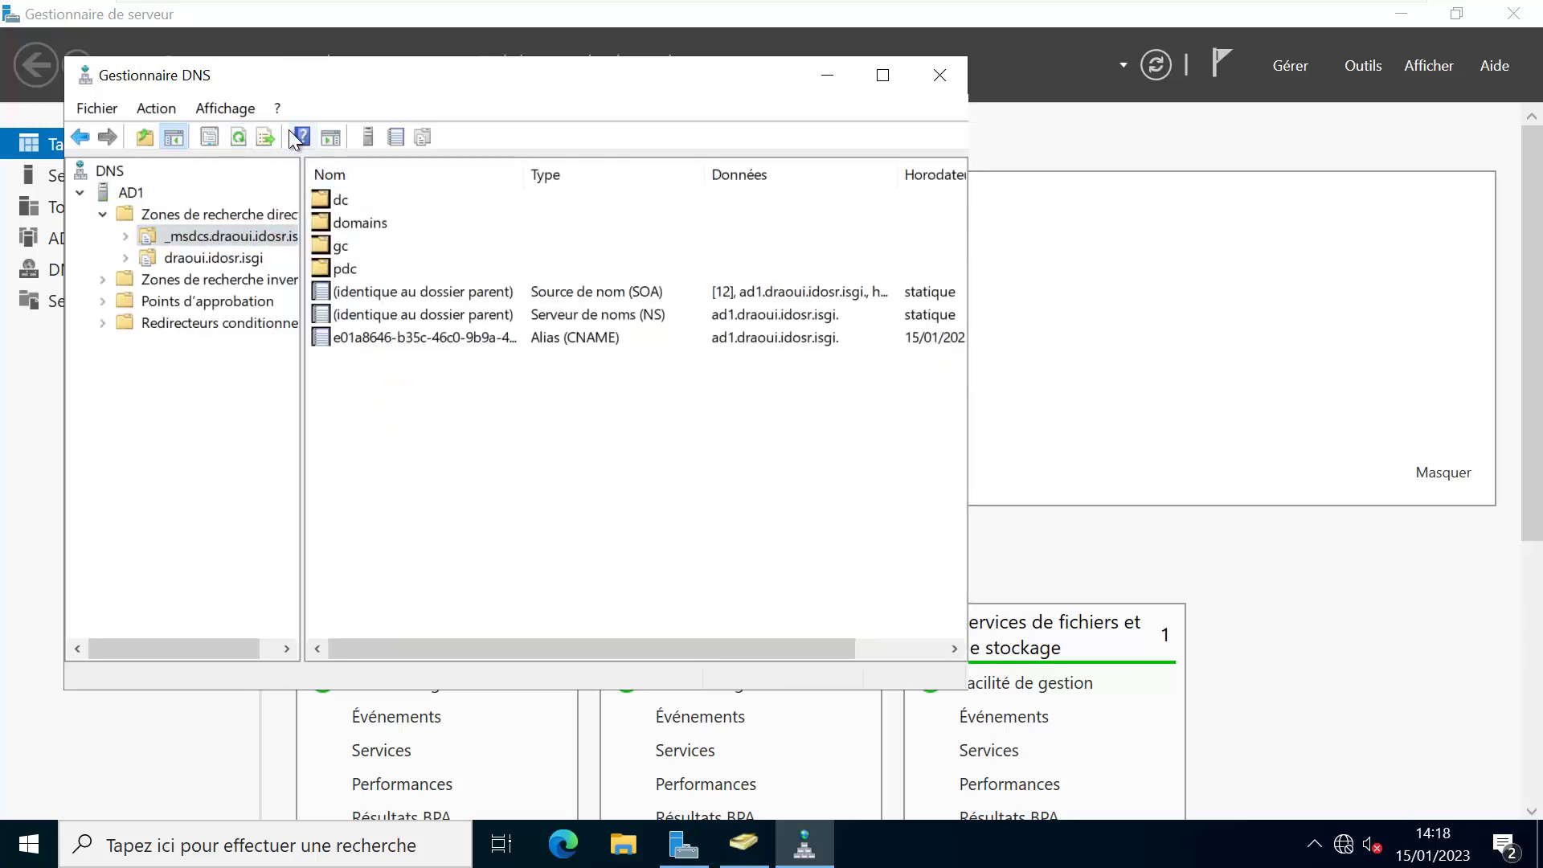
click(240, 137)
click(828, 76)
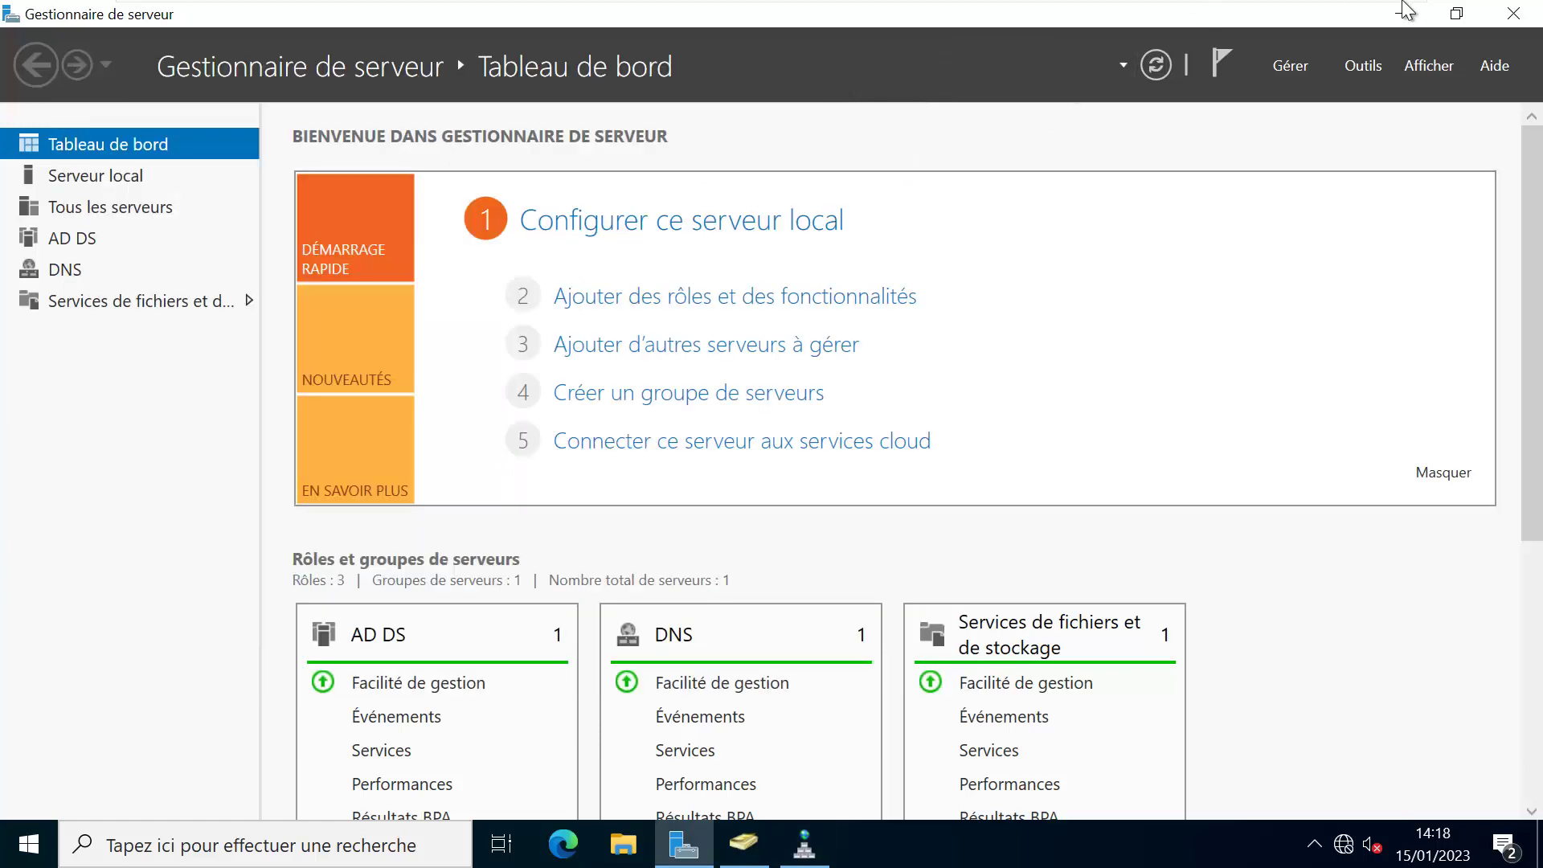
Switch to the CL10-01 virtual machine and sign in to the DRAOUI domain with the domain user's name and account password
mouse_move(1286, 8)
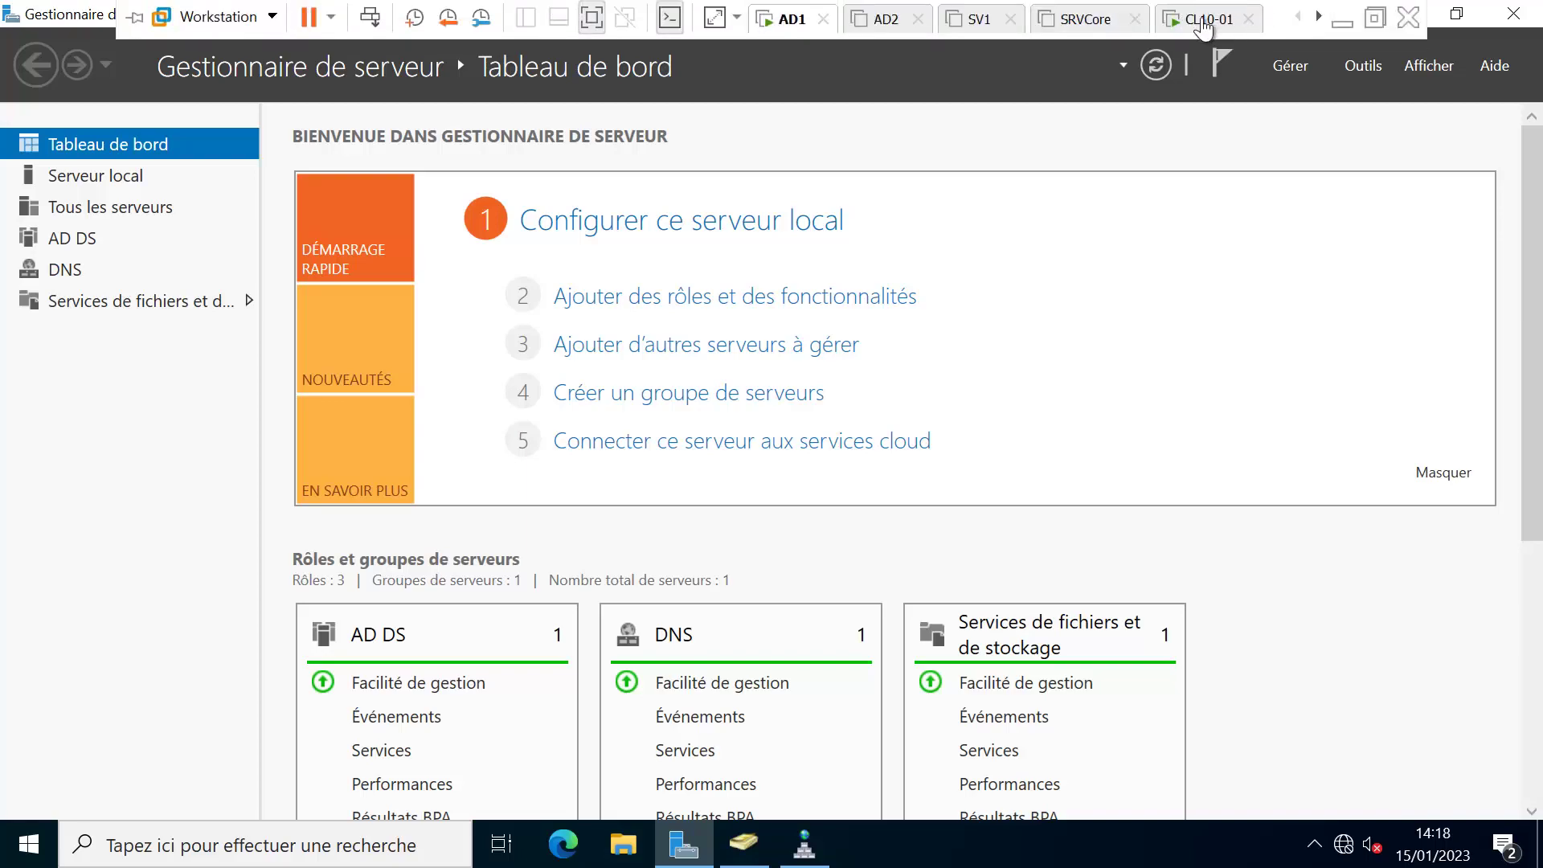
click(1203, 22)
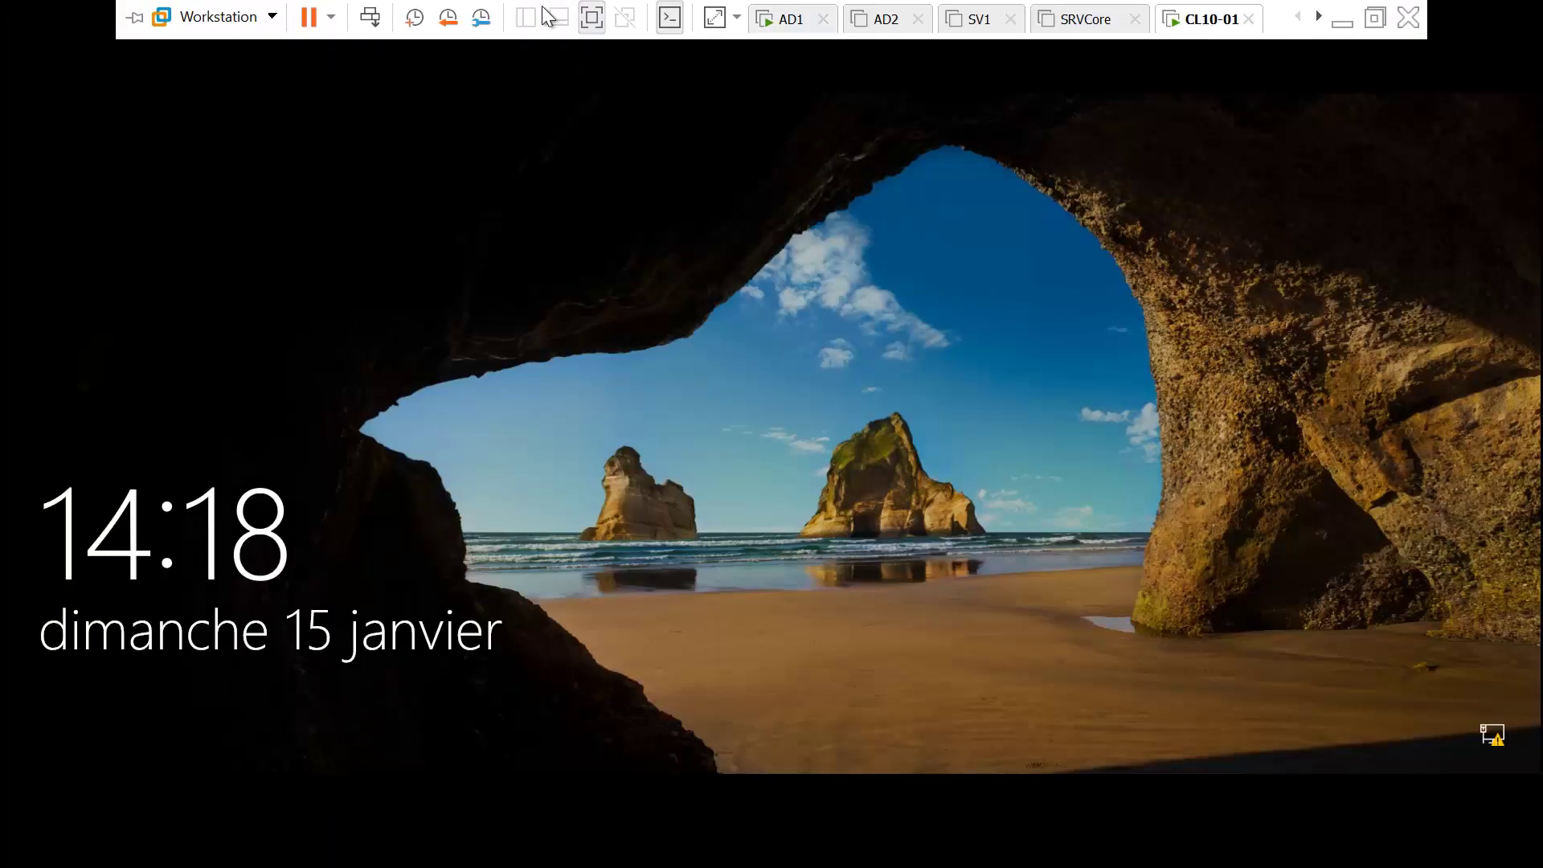
click(371, 18)
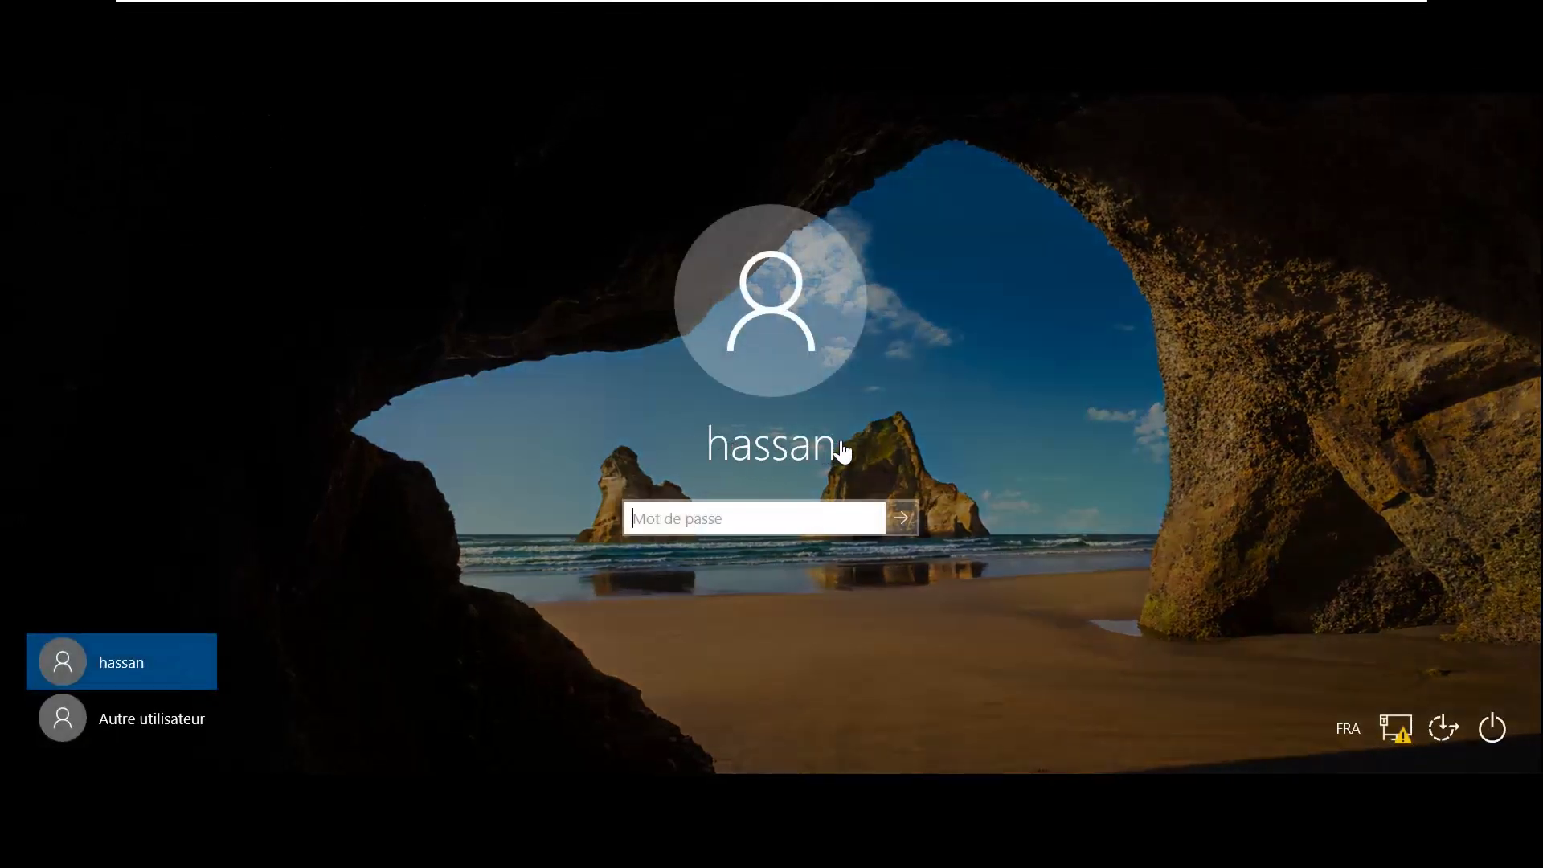
click(140, 718)
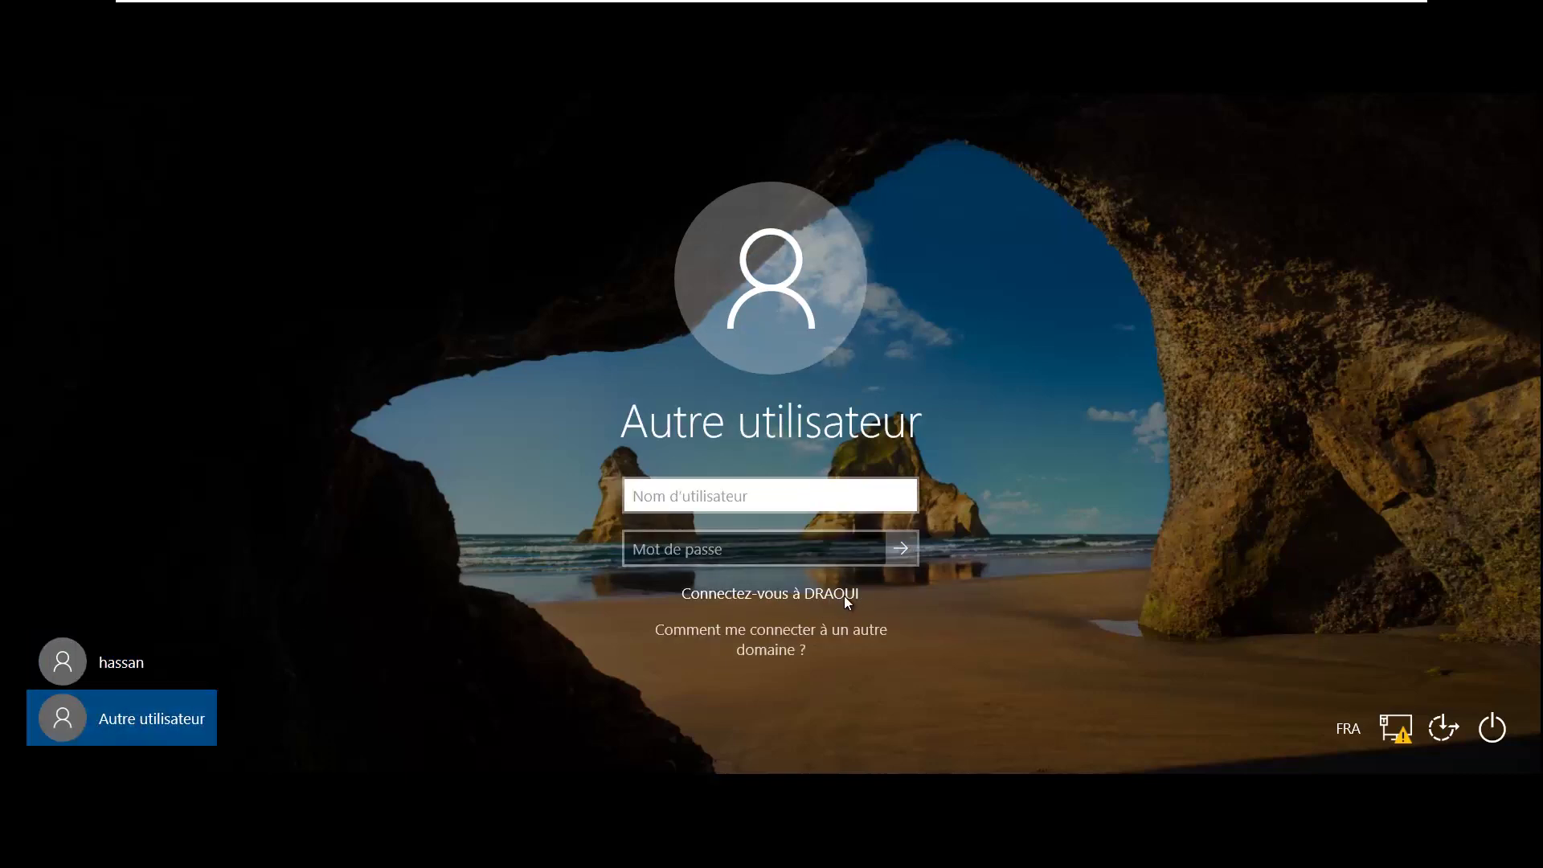
text(ali)
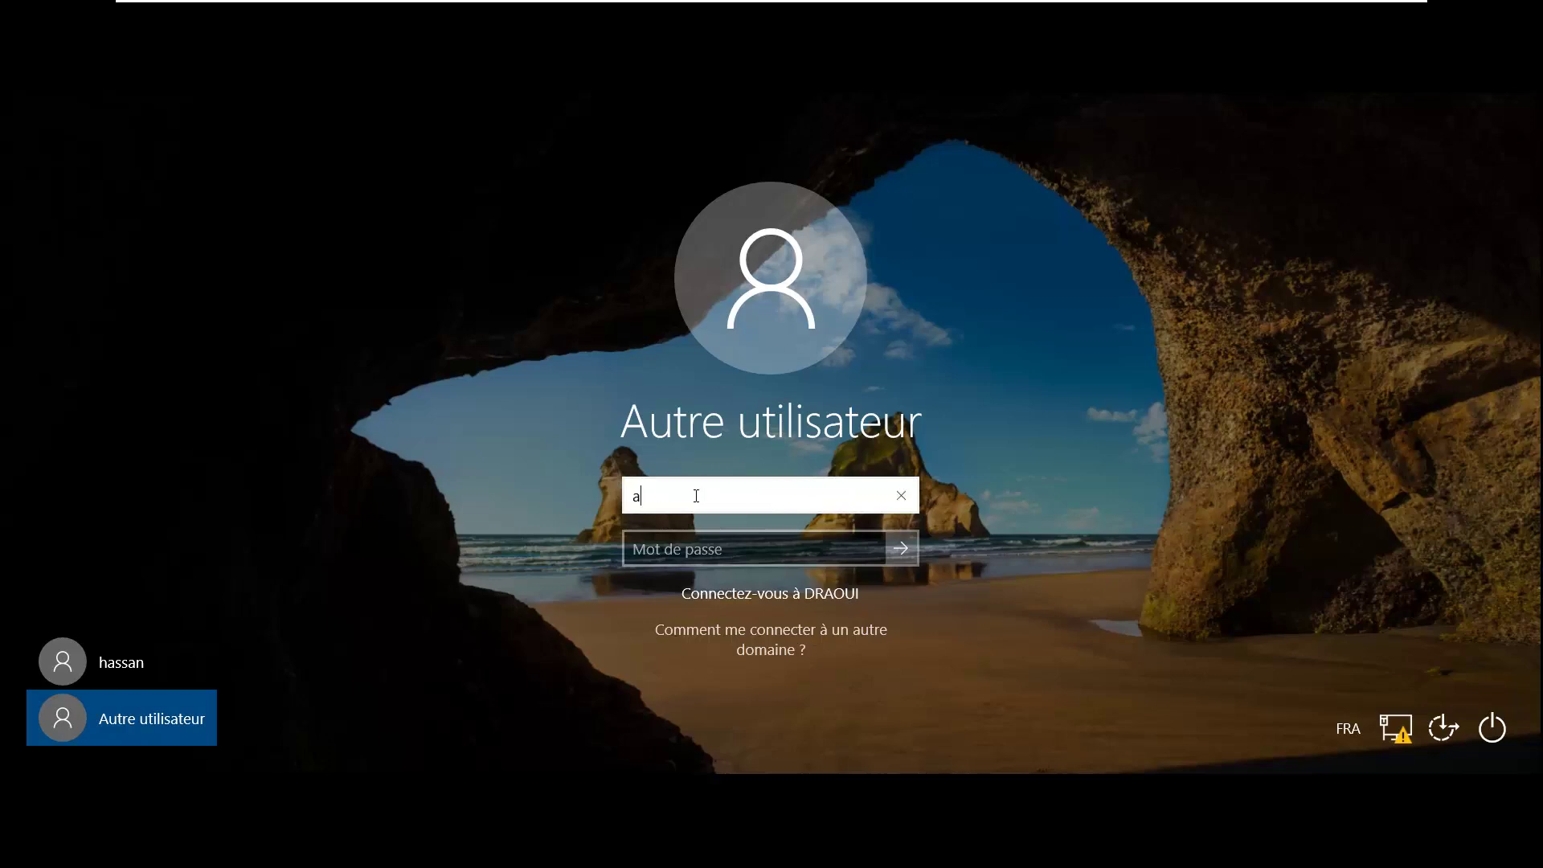
click(703, 542)
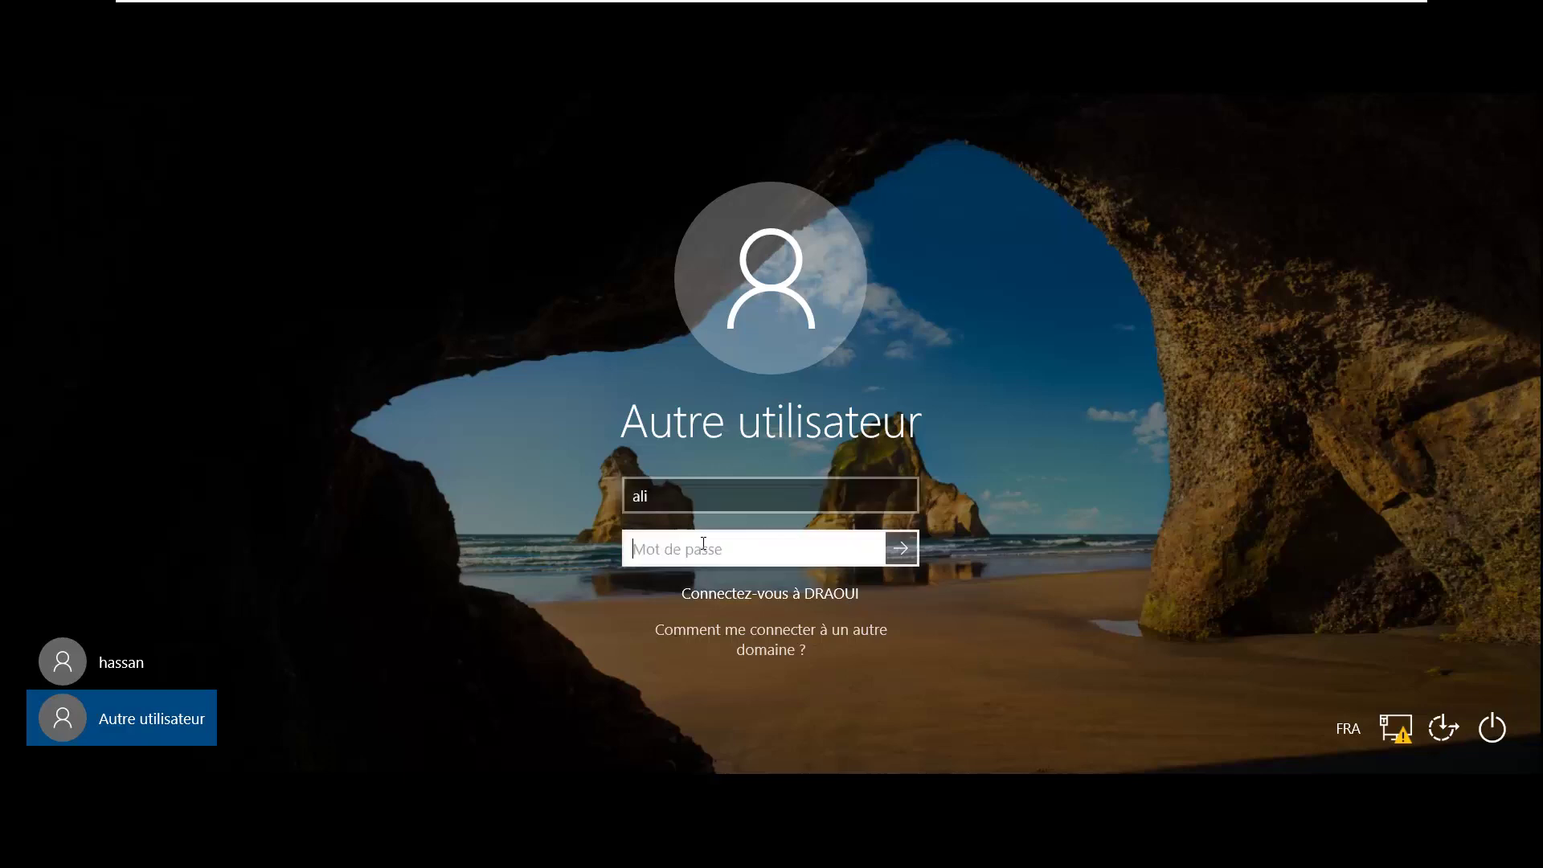
text(aaaaaaaa)
key(Return)
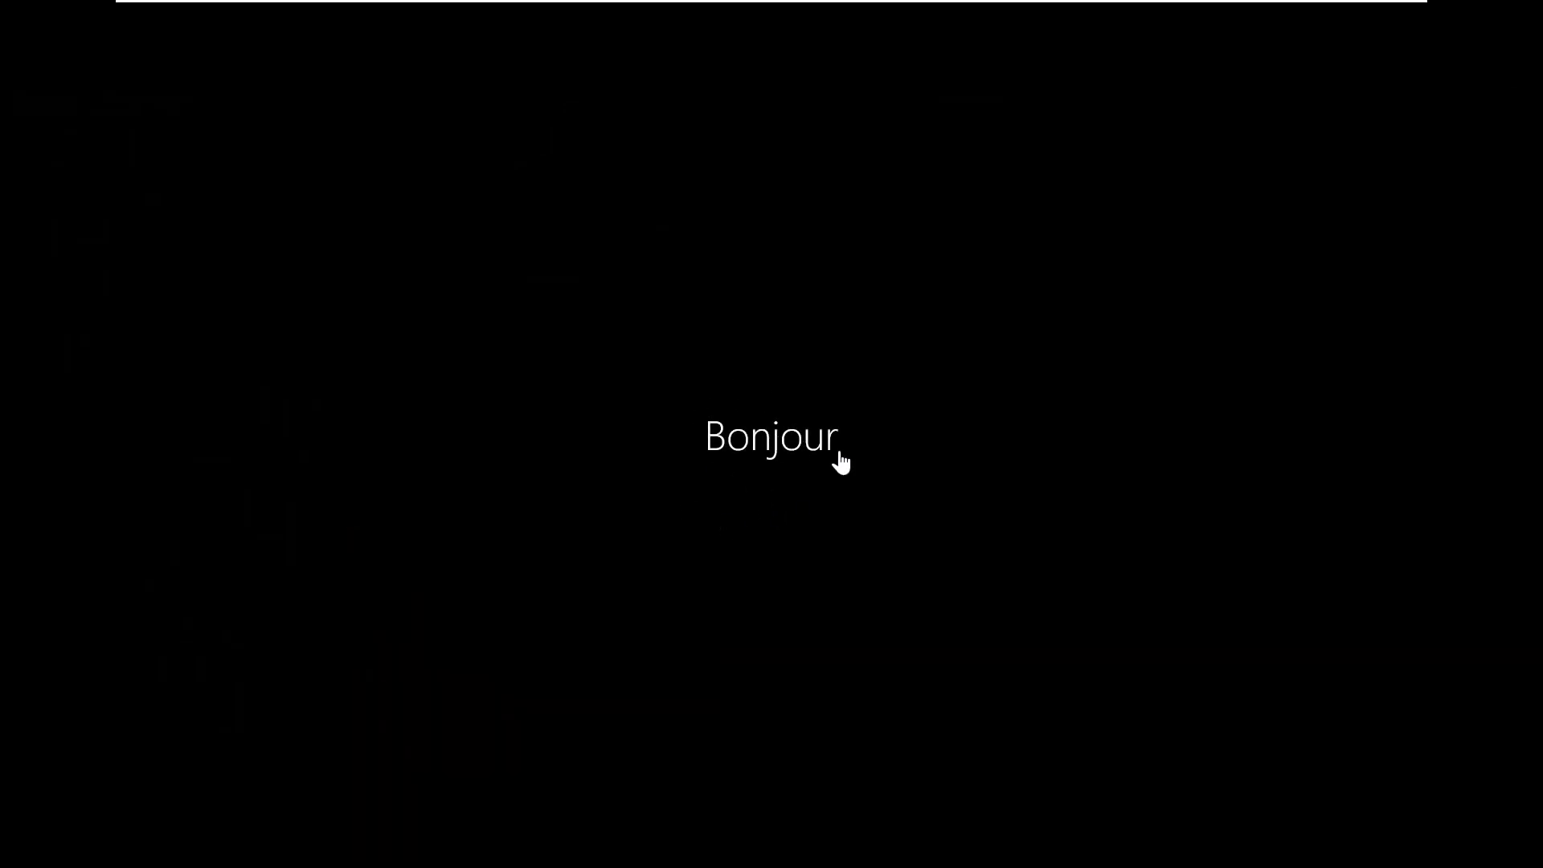
Switch back to AD1, refresh the draoui.idosr.isgi zone in DNS Manager, and examine the ID1 host record with its timestamp
mouse_move(1035, 4)
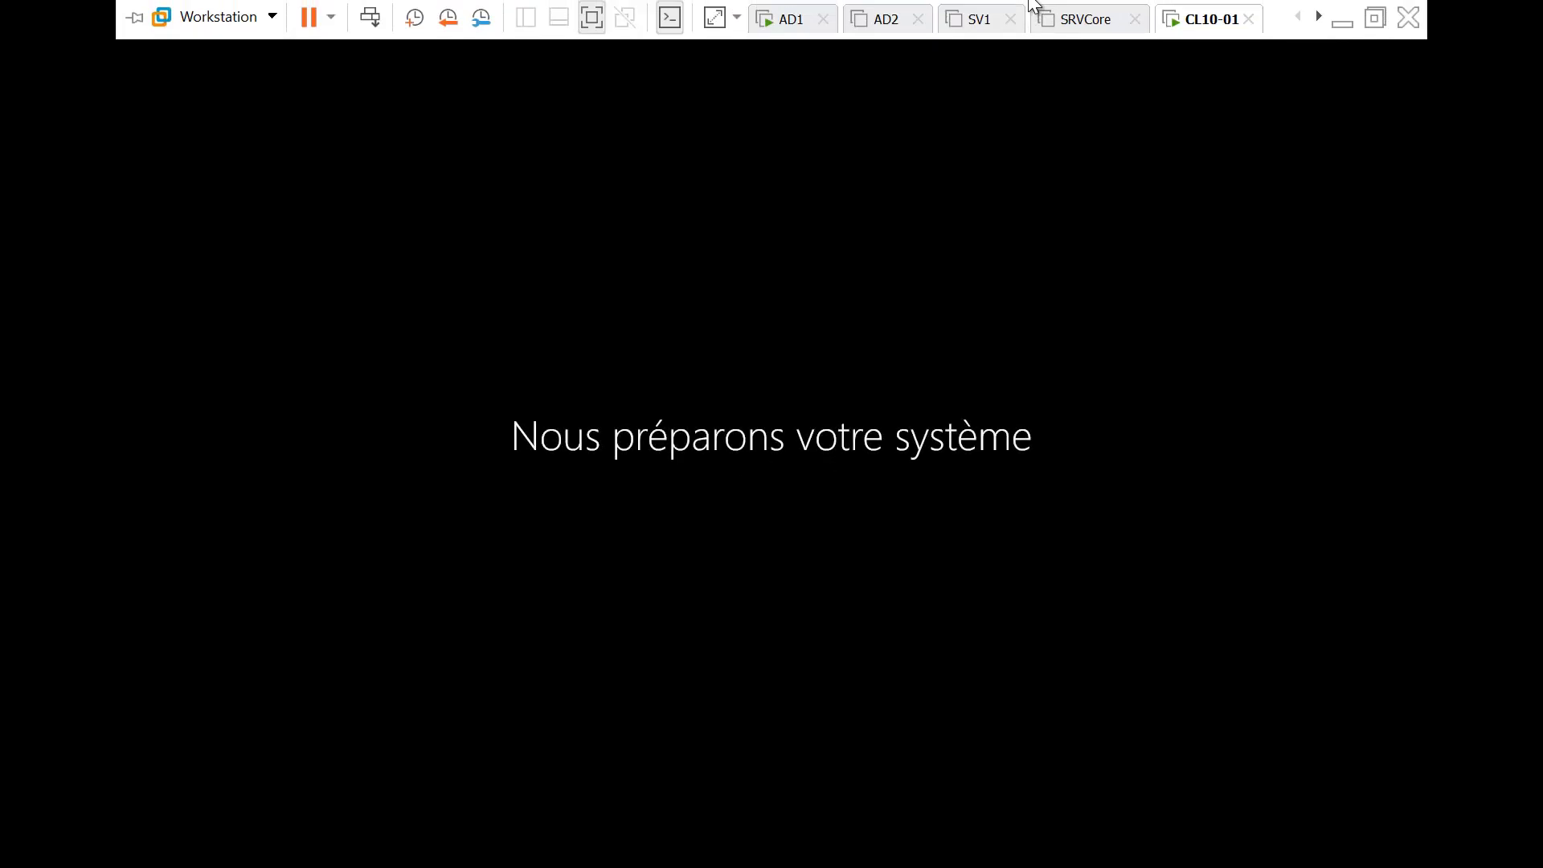
click(785, 21)
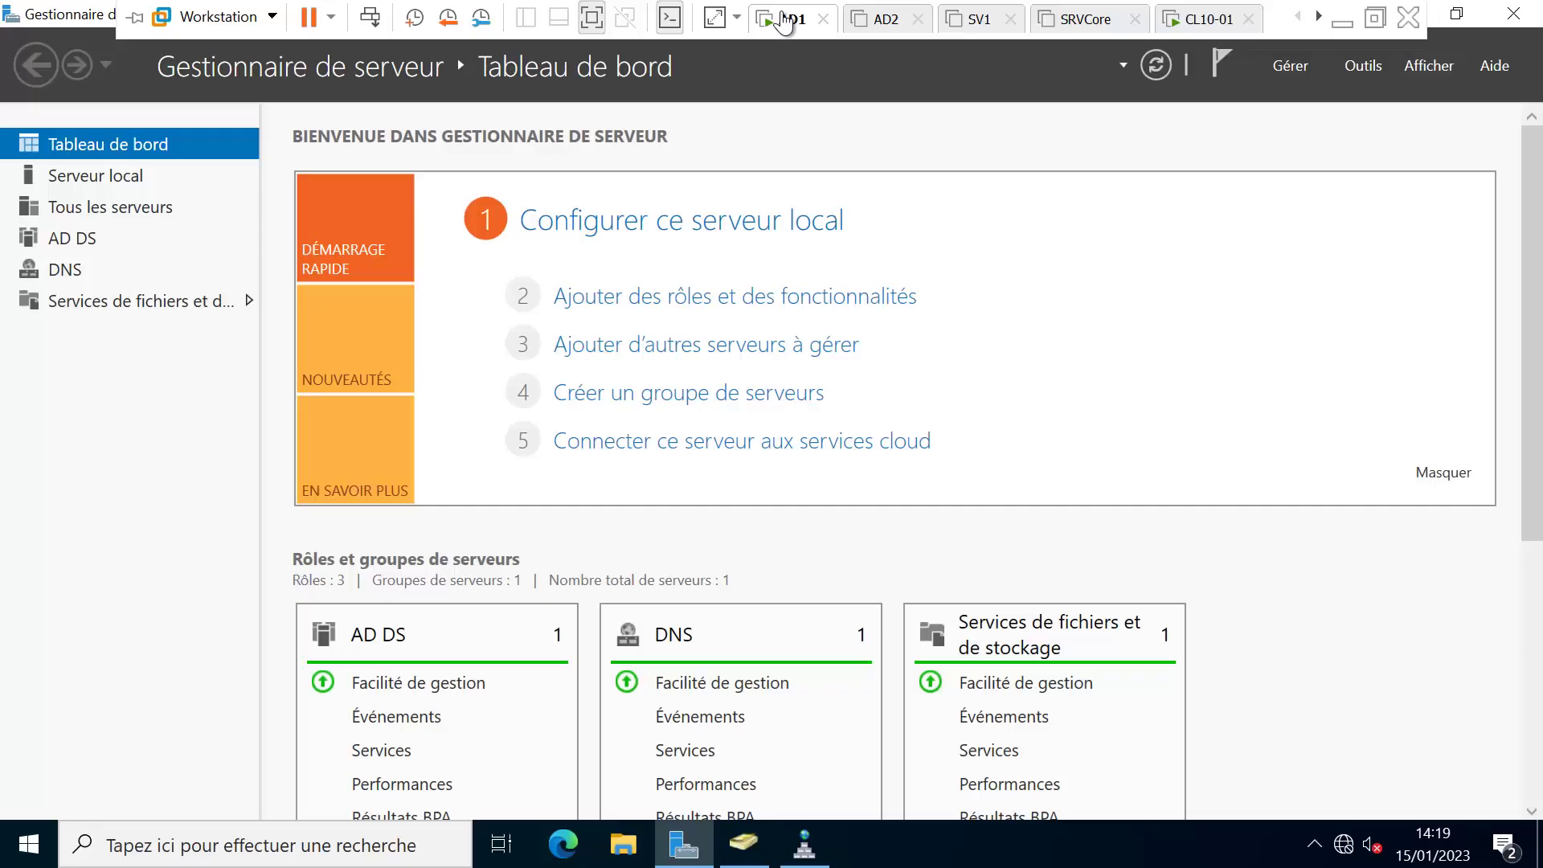
click(820, 860)
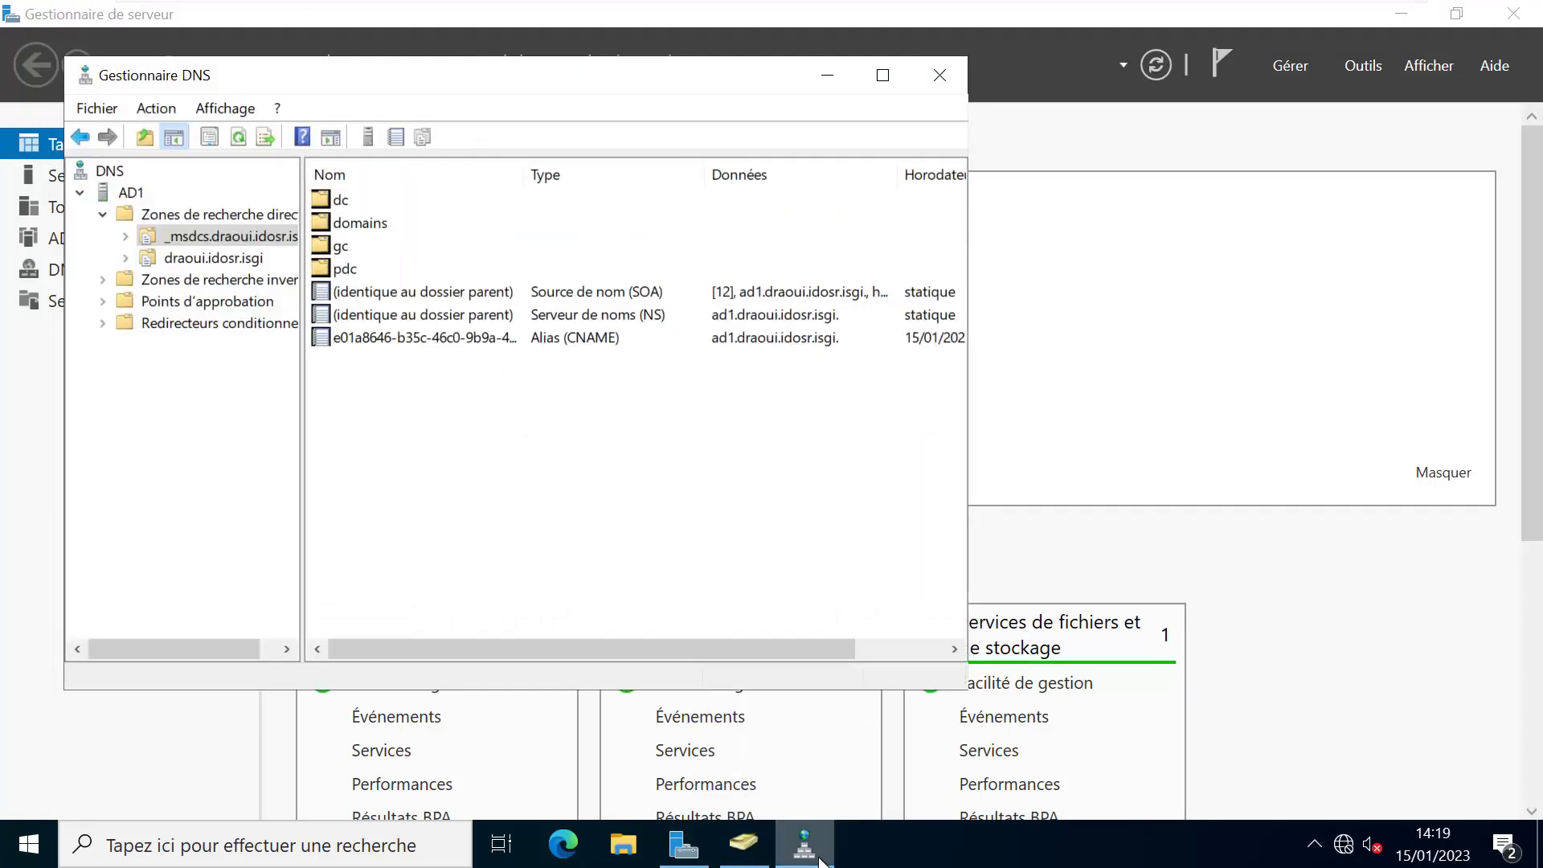
click(235, 256)
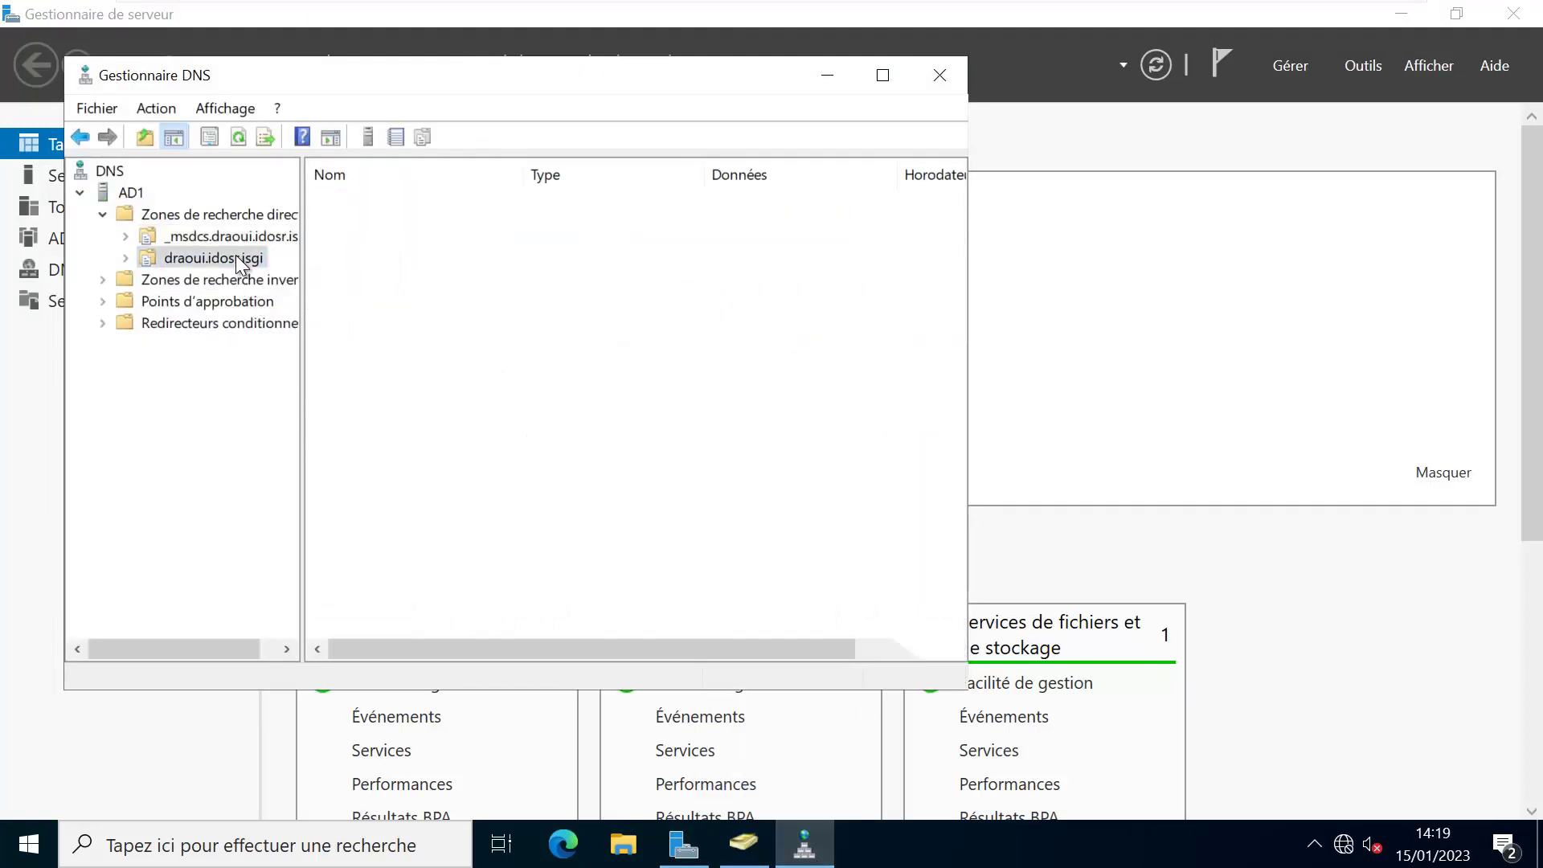
click(235, 138)
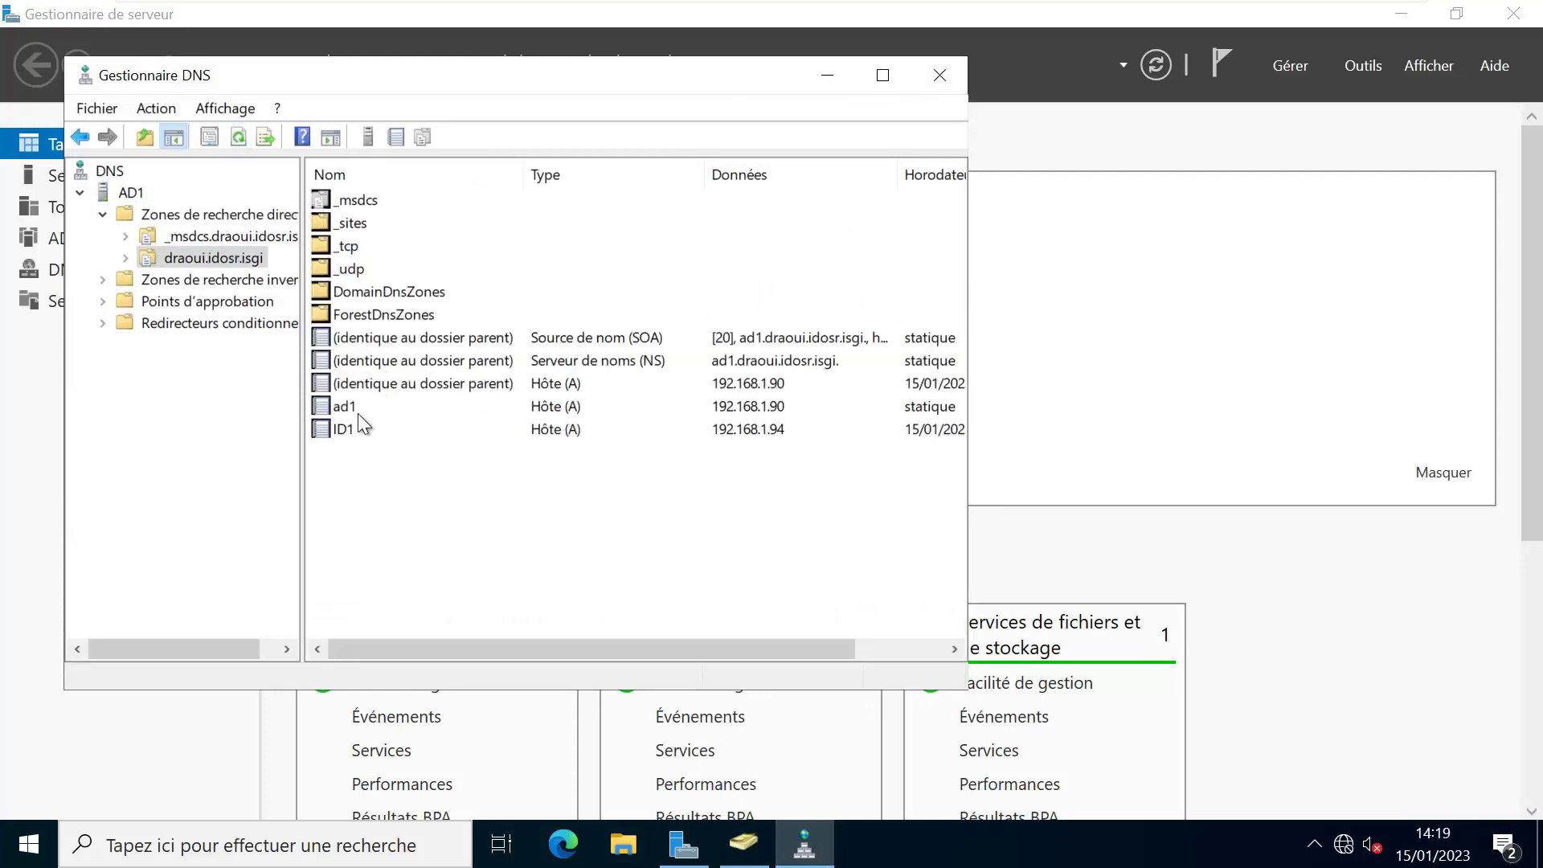
click(346, 427)
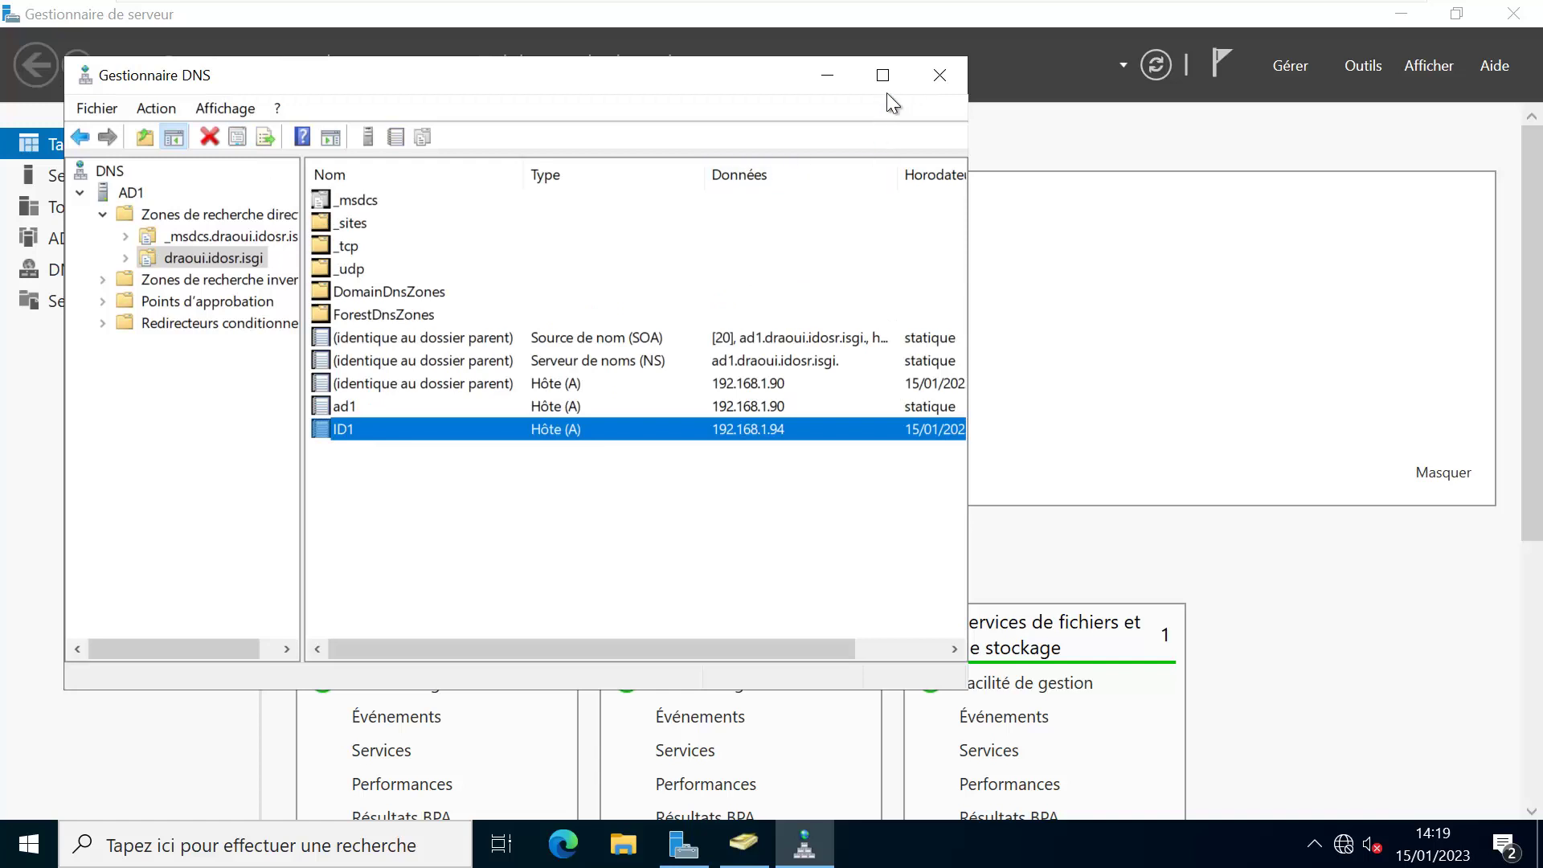
drag(968, 258, 1219, 276)
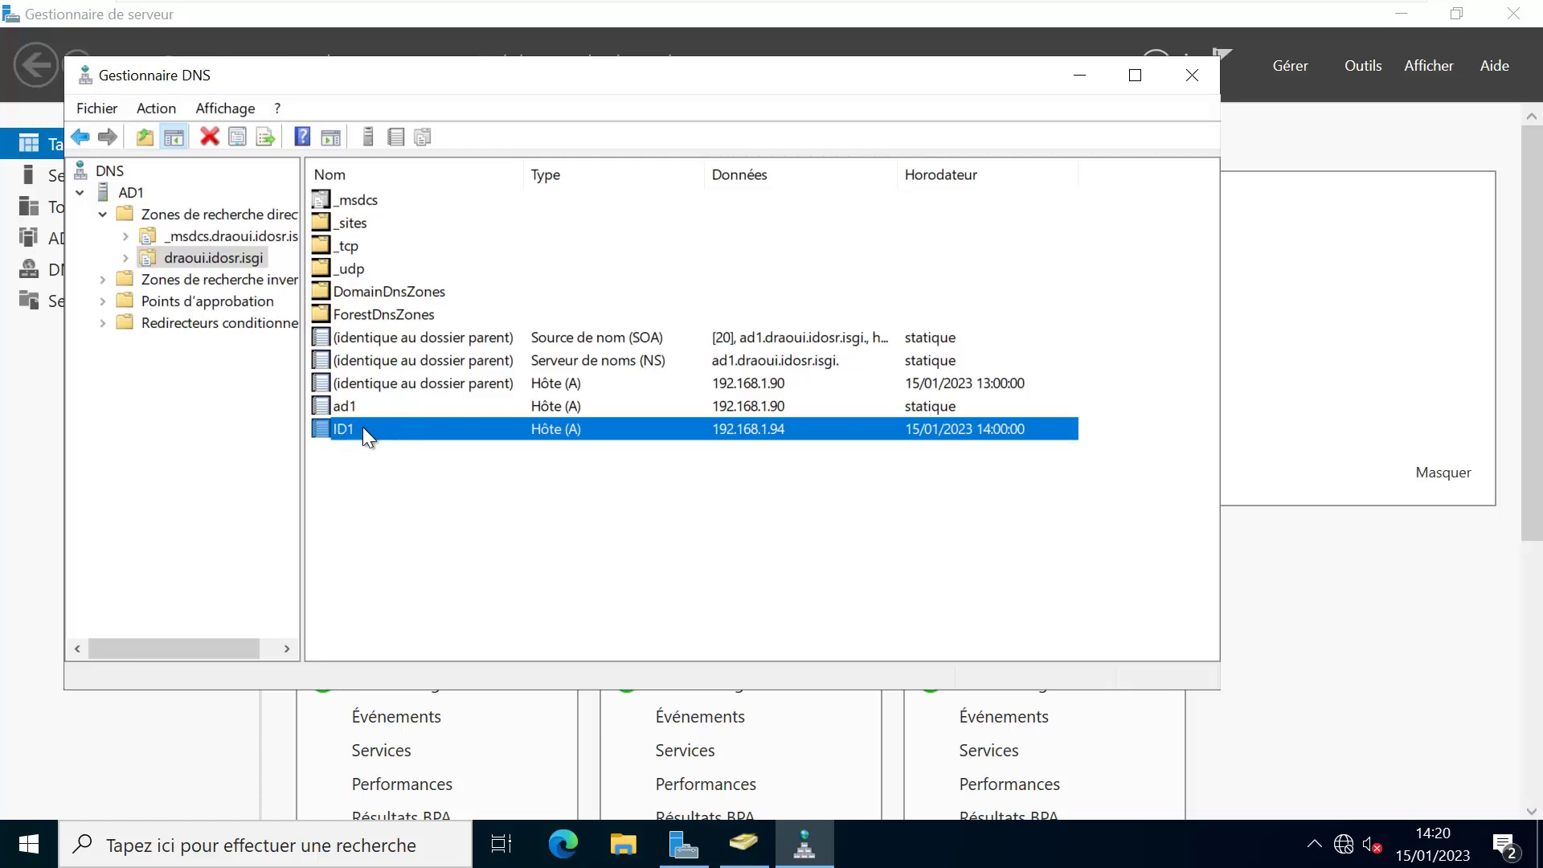
click(403, 456)
Switch to CL10-01 and view the signed-in user's account options, closing them without choosing any
mouse_move(1111, 2)
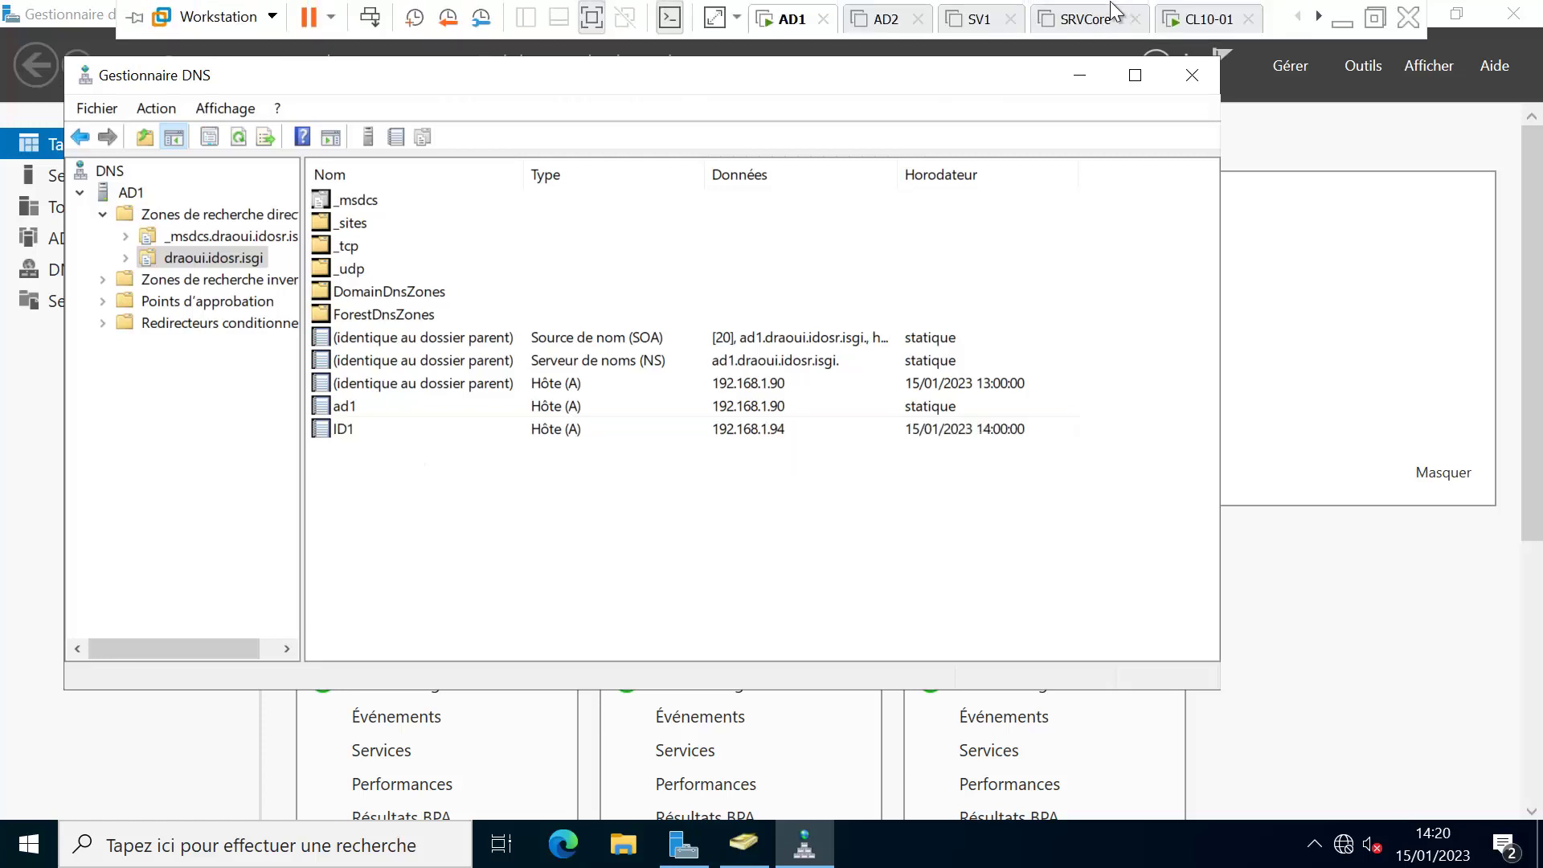
click(1222, 18)
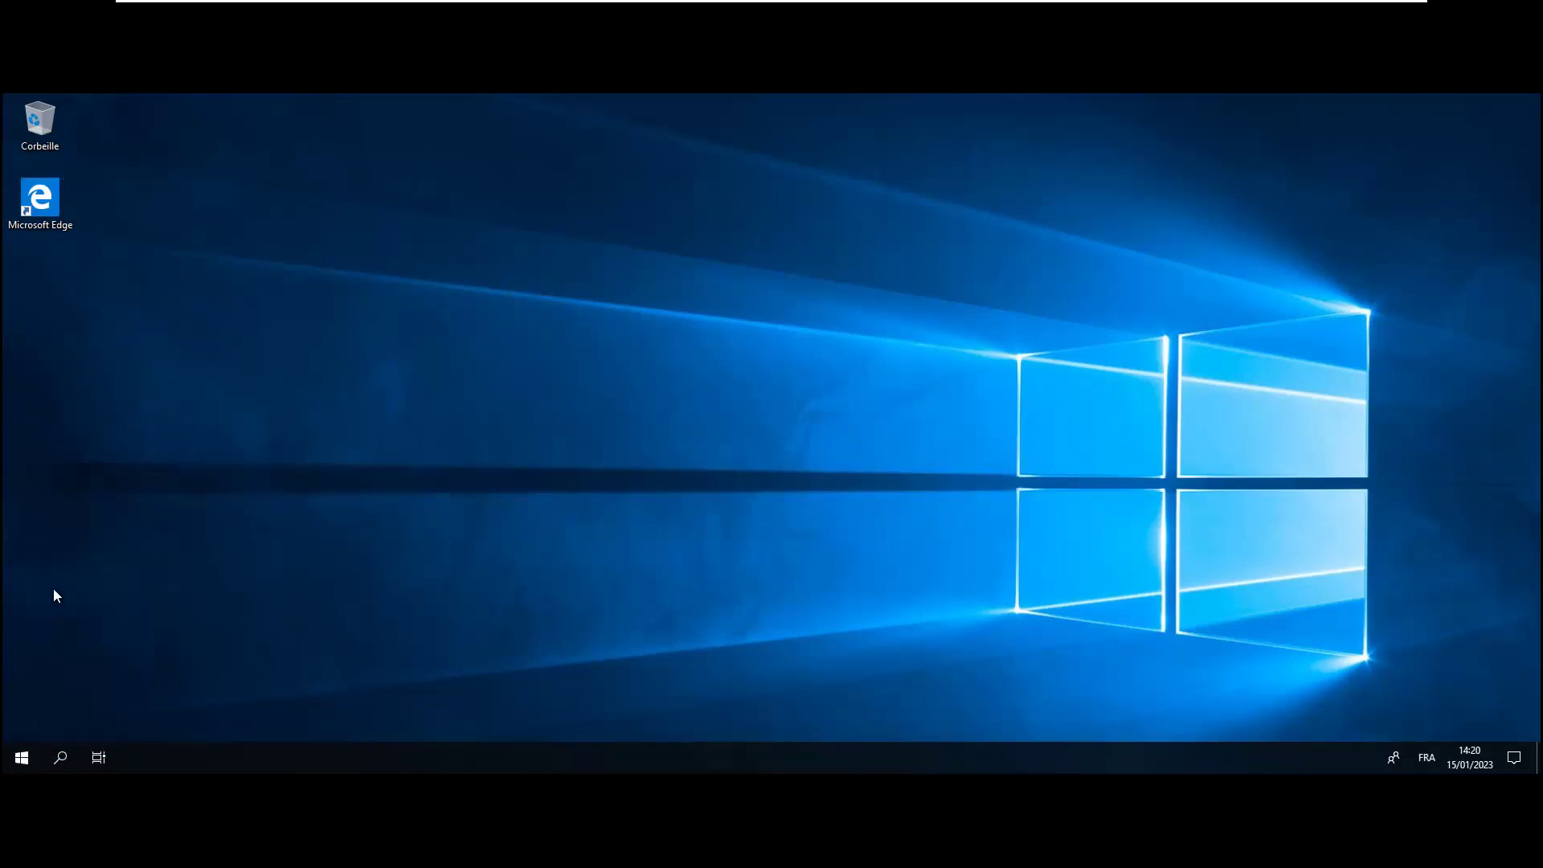
click(22, 759)
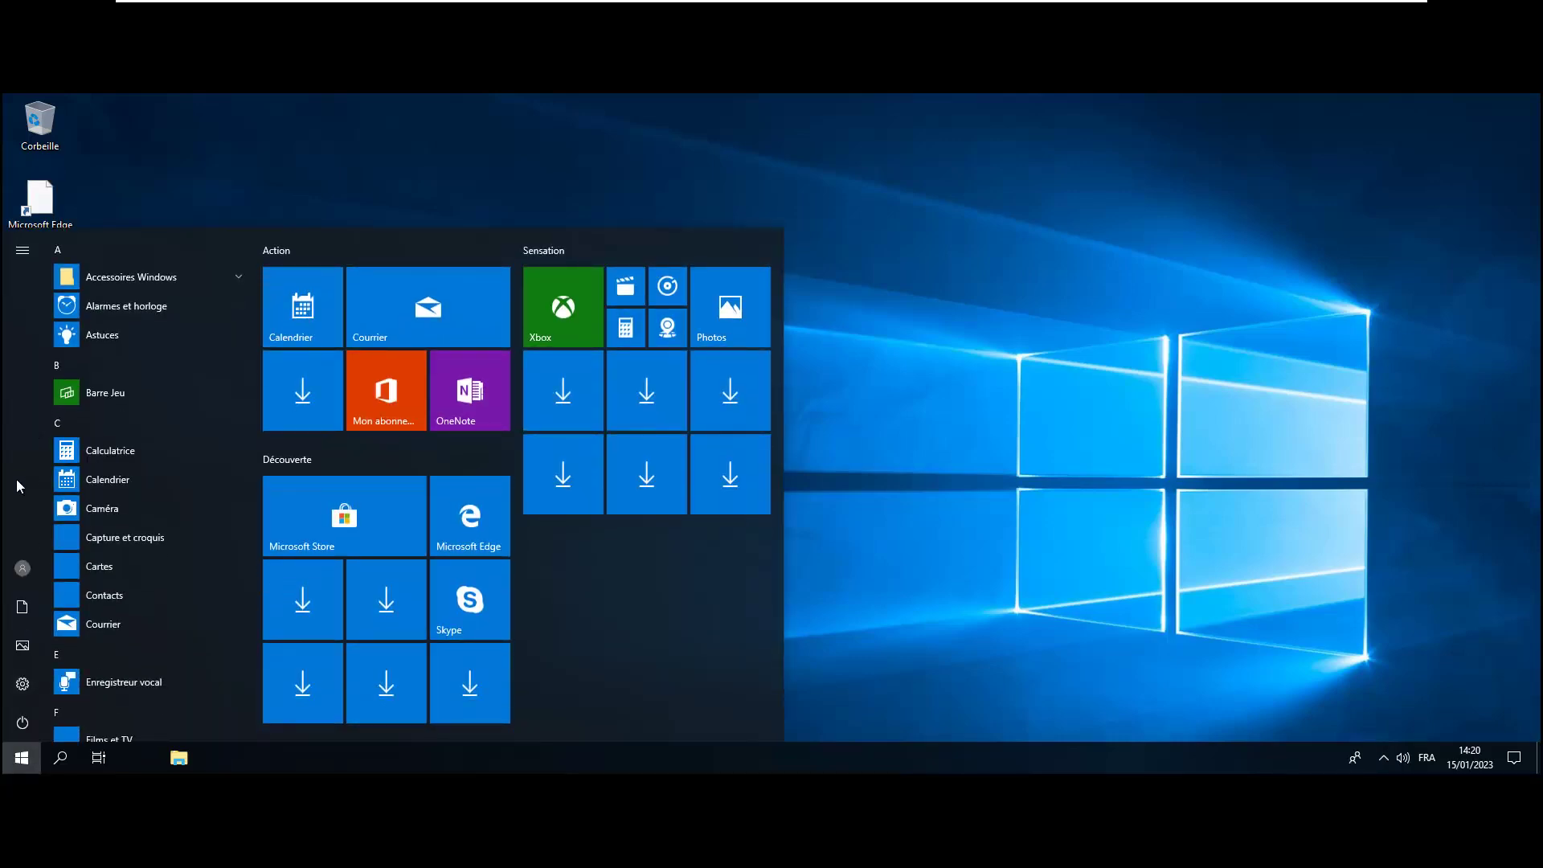
click(23, 572)
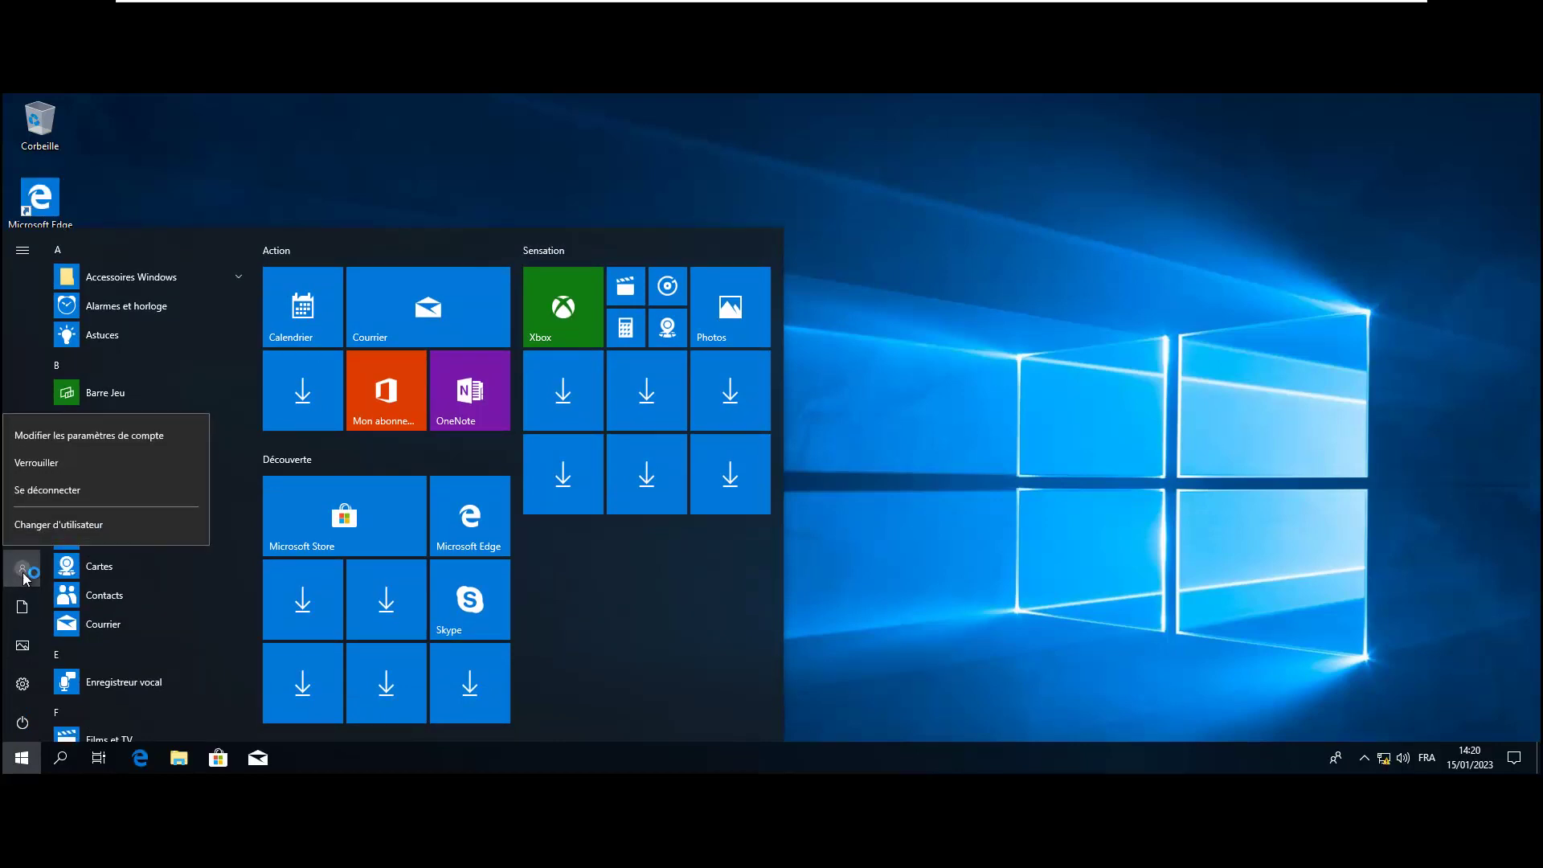
click(23, 573)
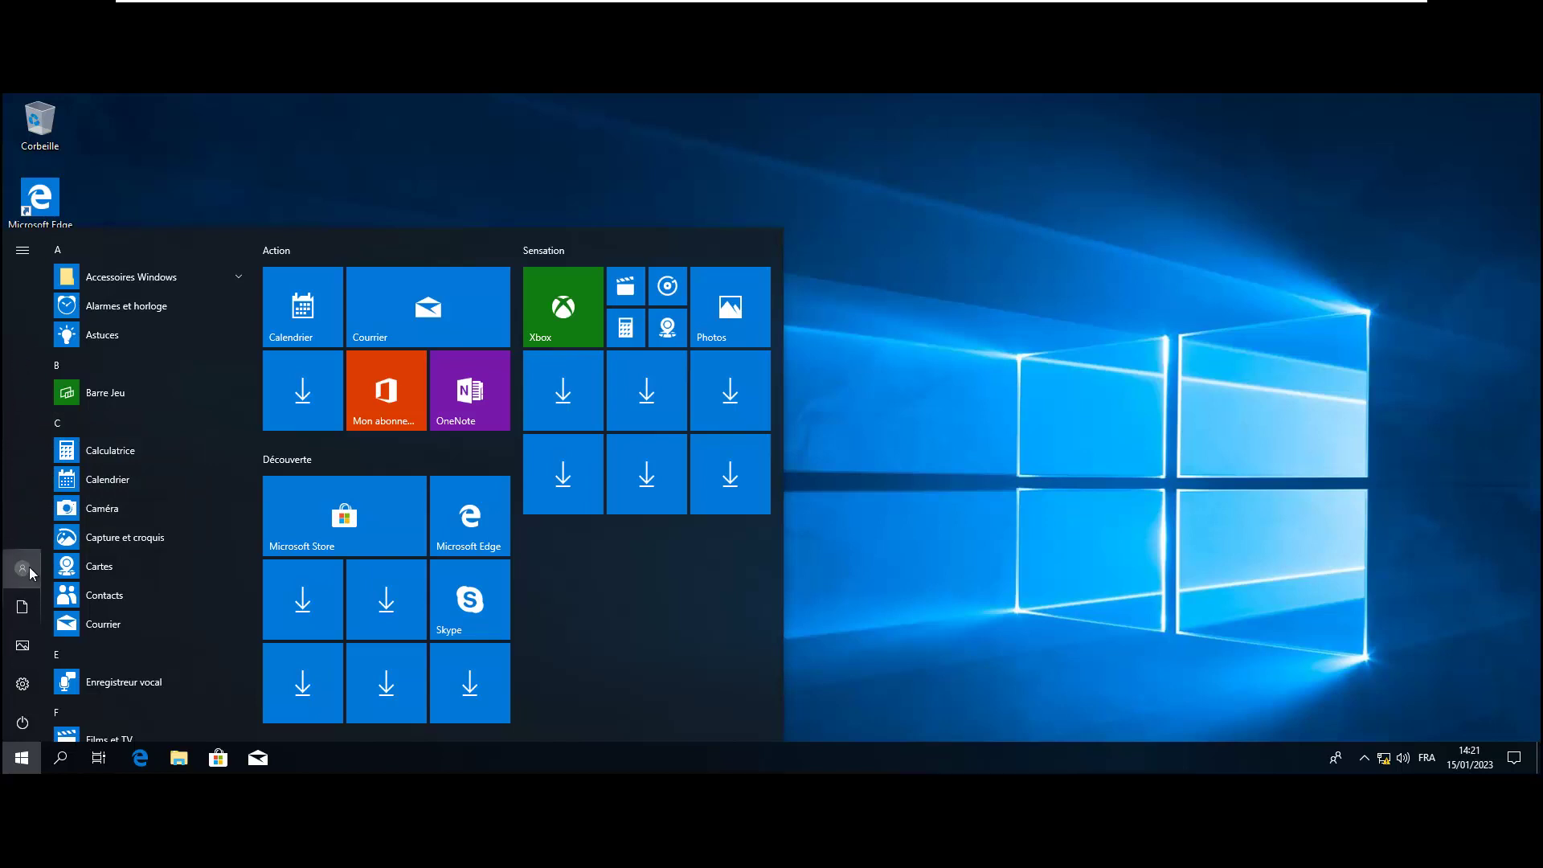
click(772, 147)
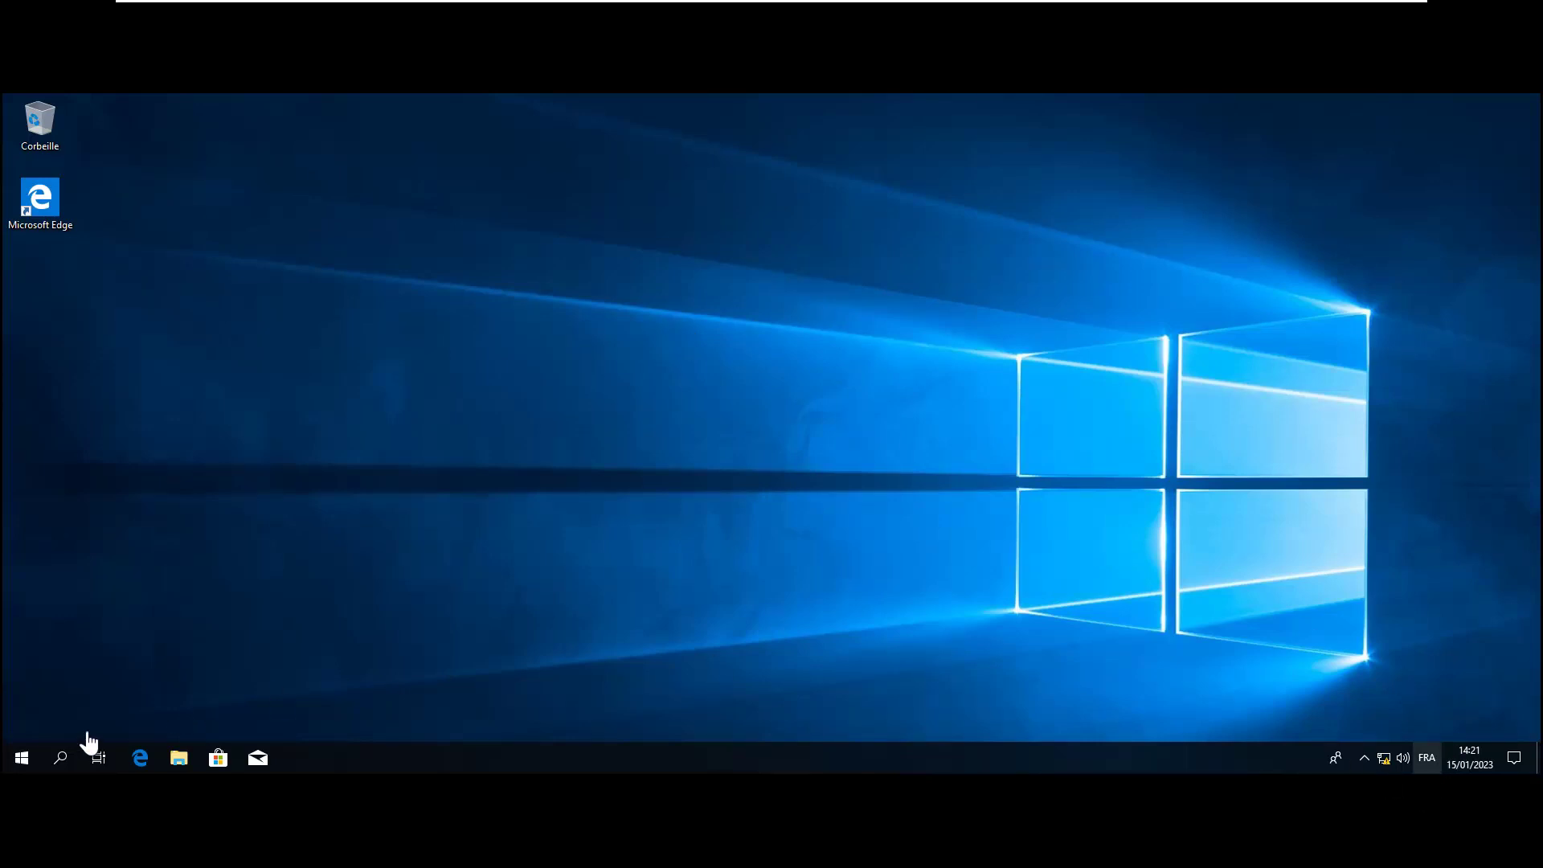
Search for the Control Panel on CL10-01 and open it
click(25, 759)
click(22, 758)
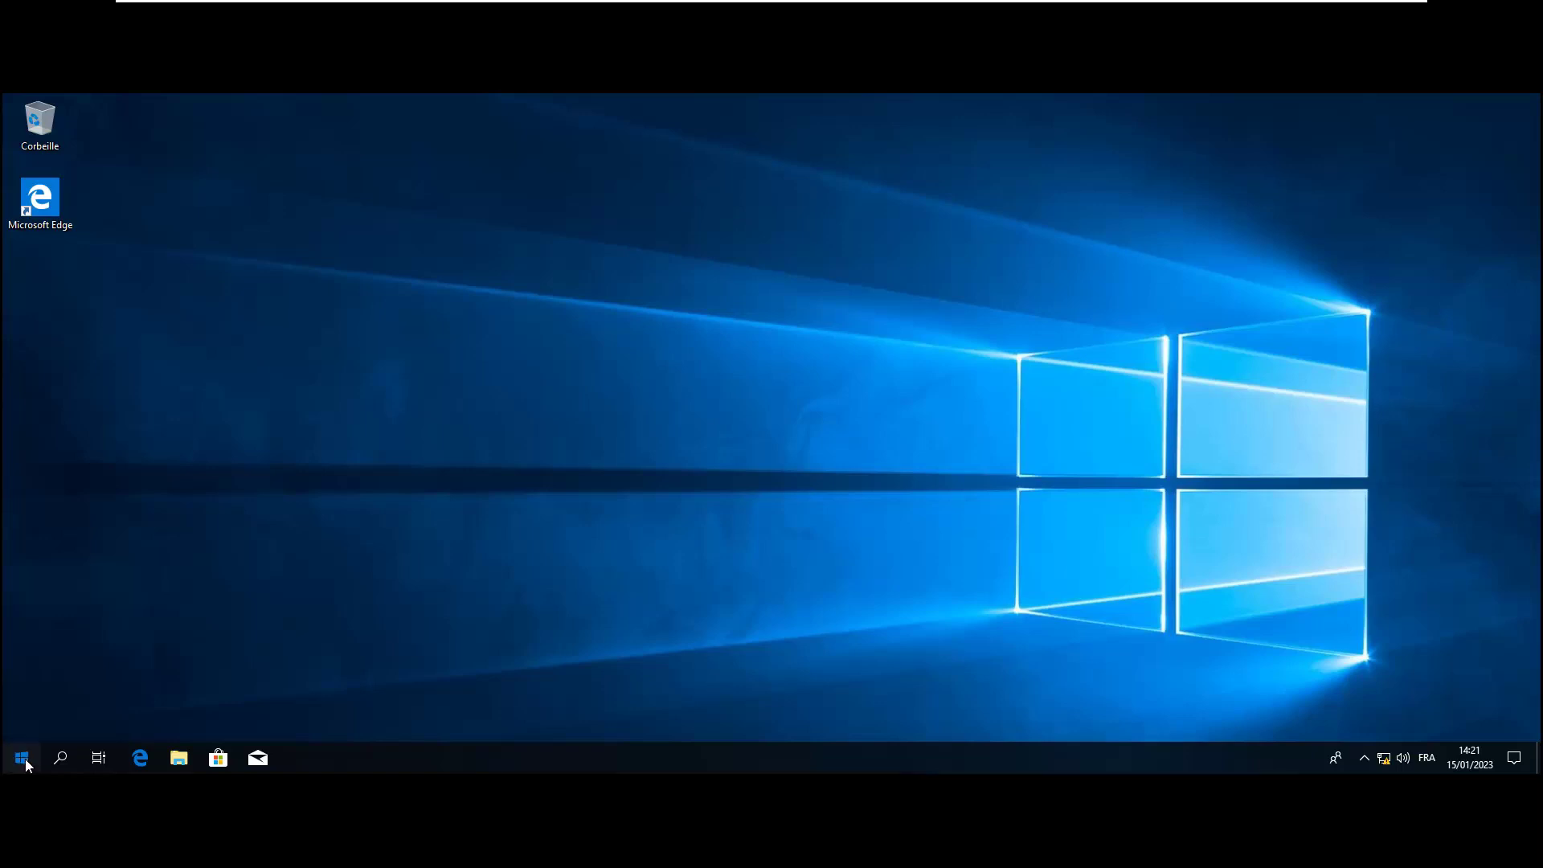
click(23, 758)
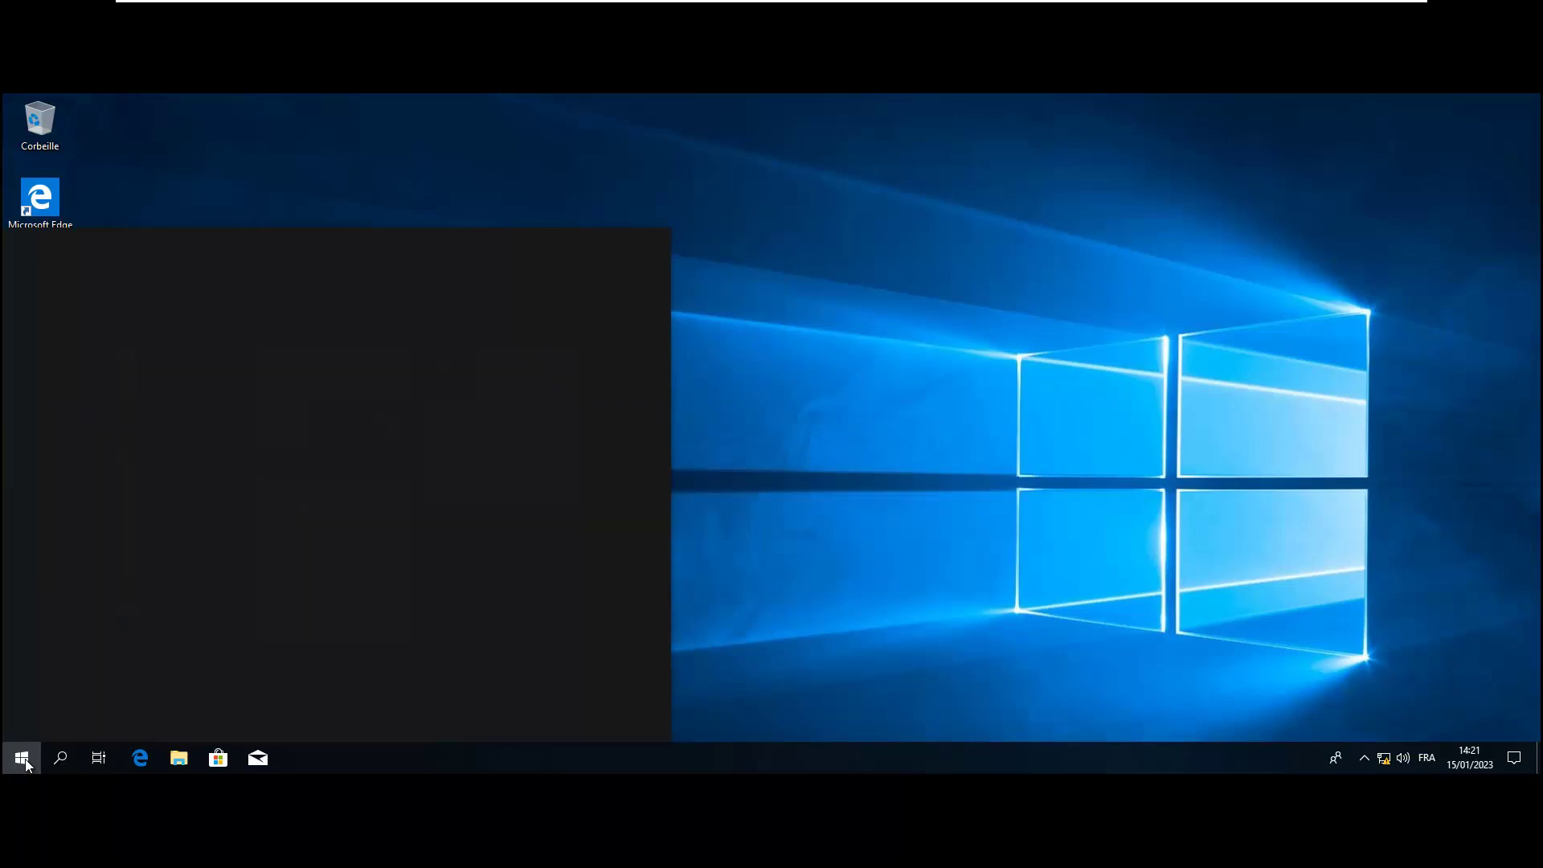
text(pann)
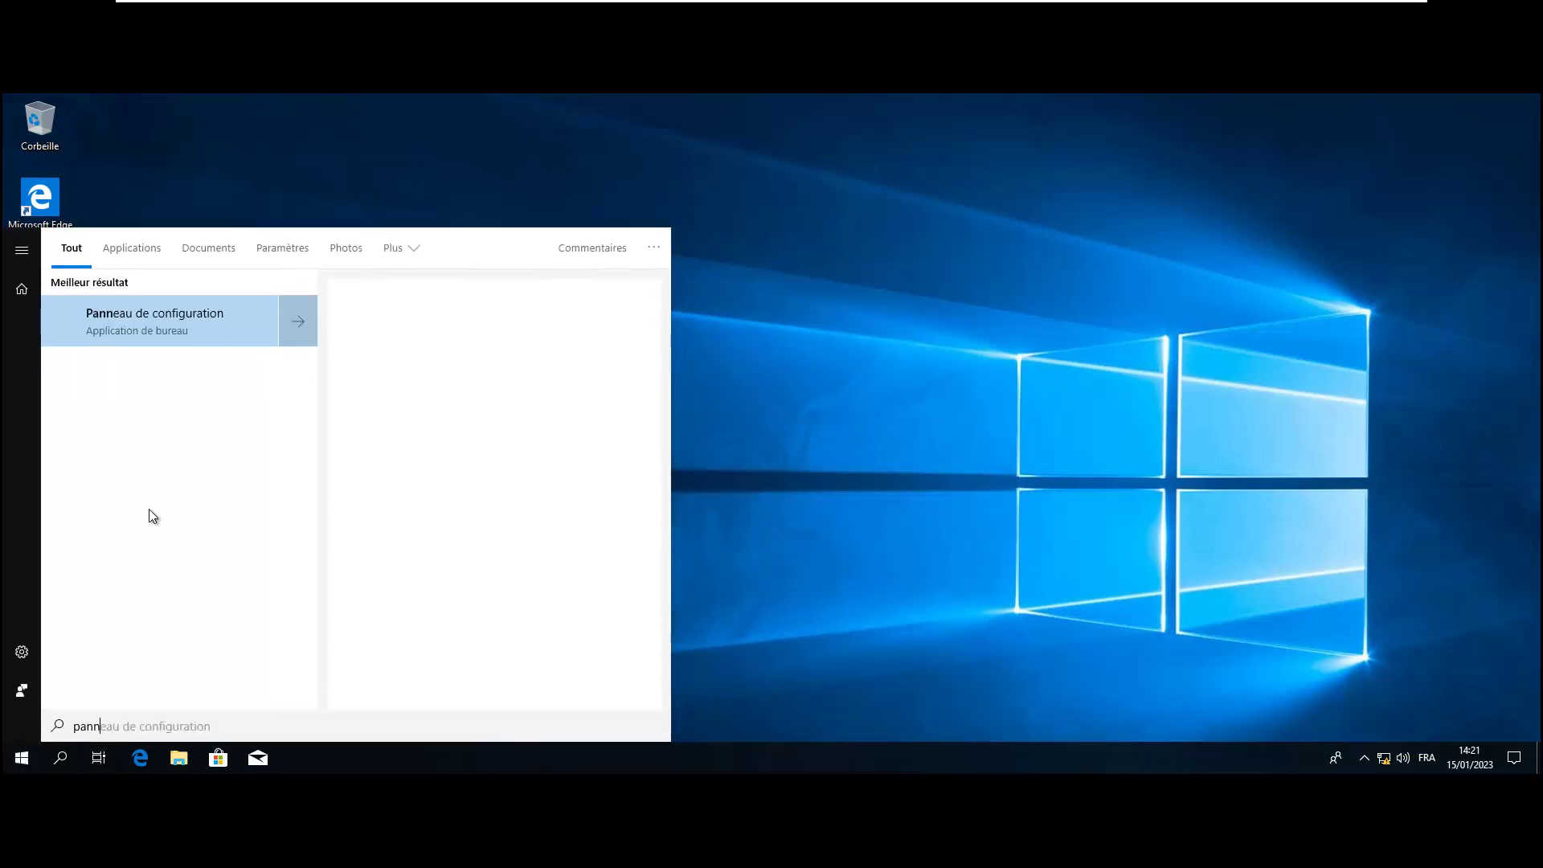
click(173, 314)
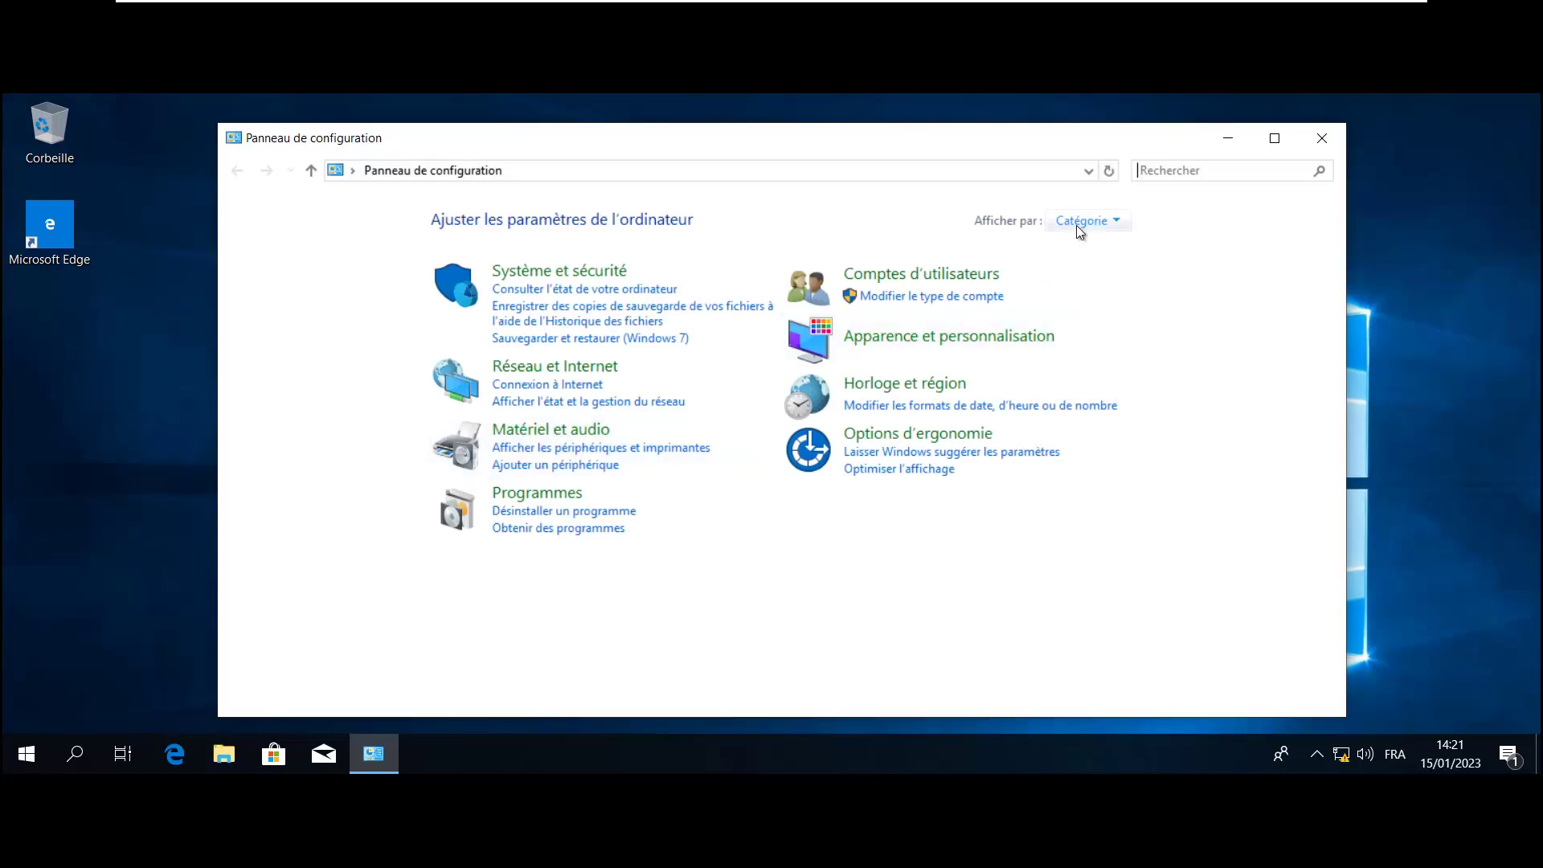
Show all Control Panel items as large icons in a maximized window, decline the blurry-apps repair, and open the System page
click(1077, 225)
click(1113, 275)
click(1274, 137)
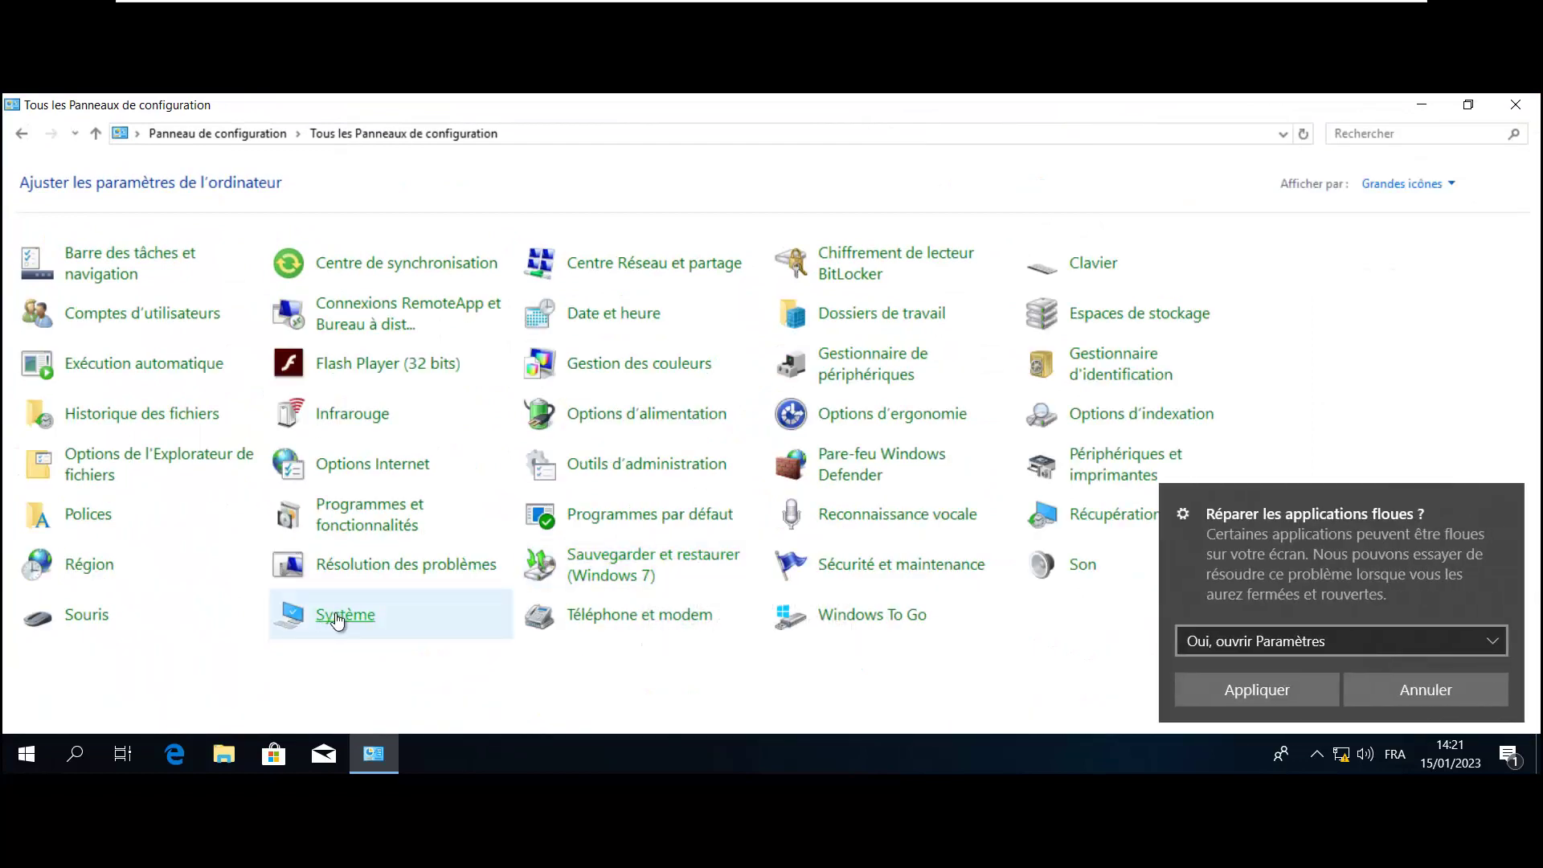
click(1435, 687)
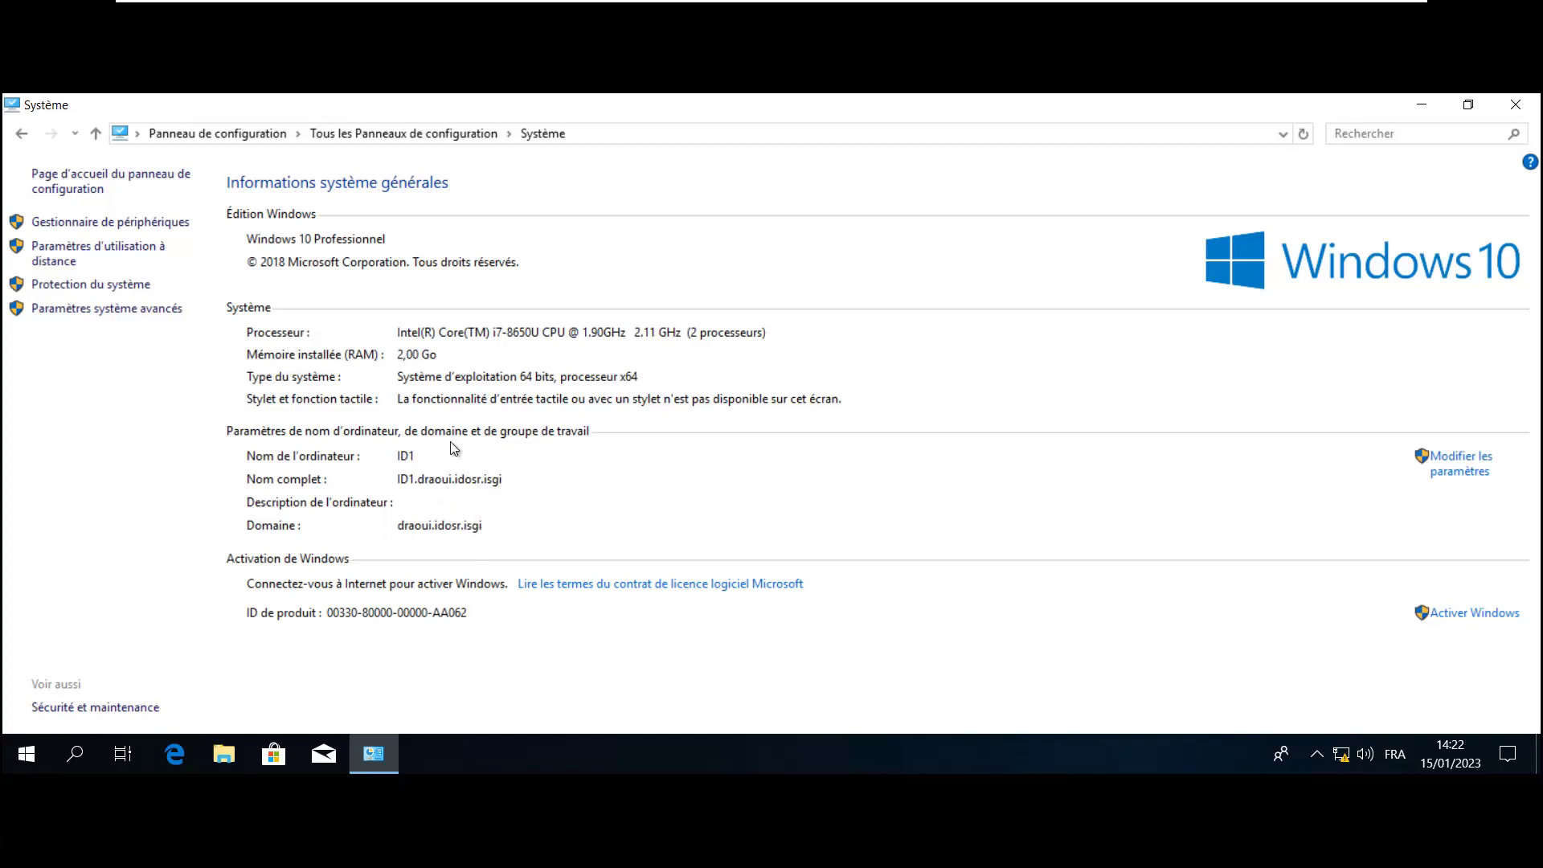
Open the computer name and domain settings for modification, authorizing with the Administrateur account and its password
click(1459, 468)
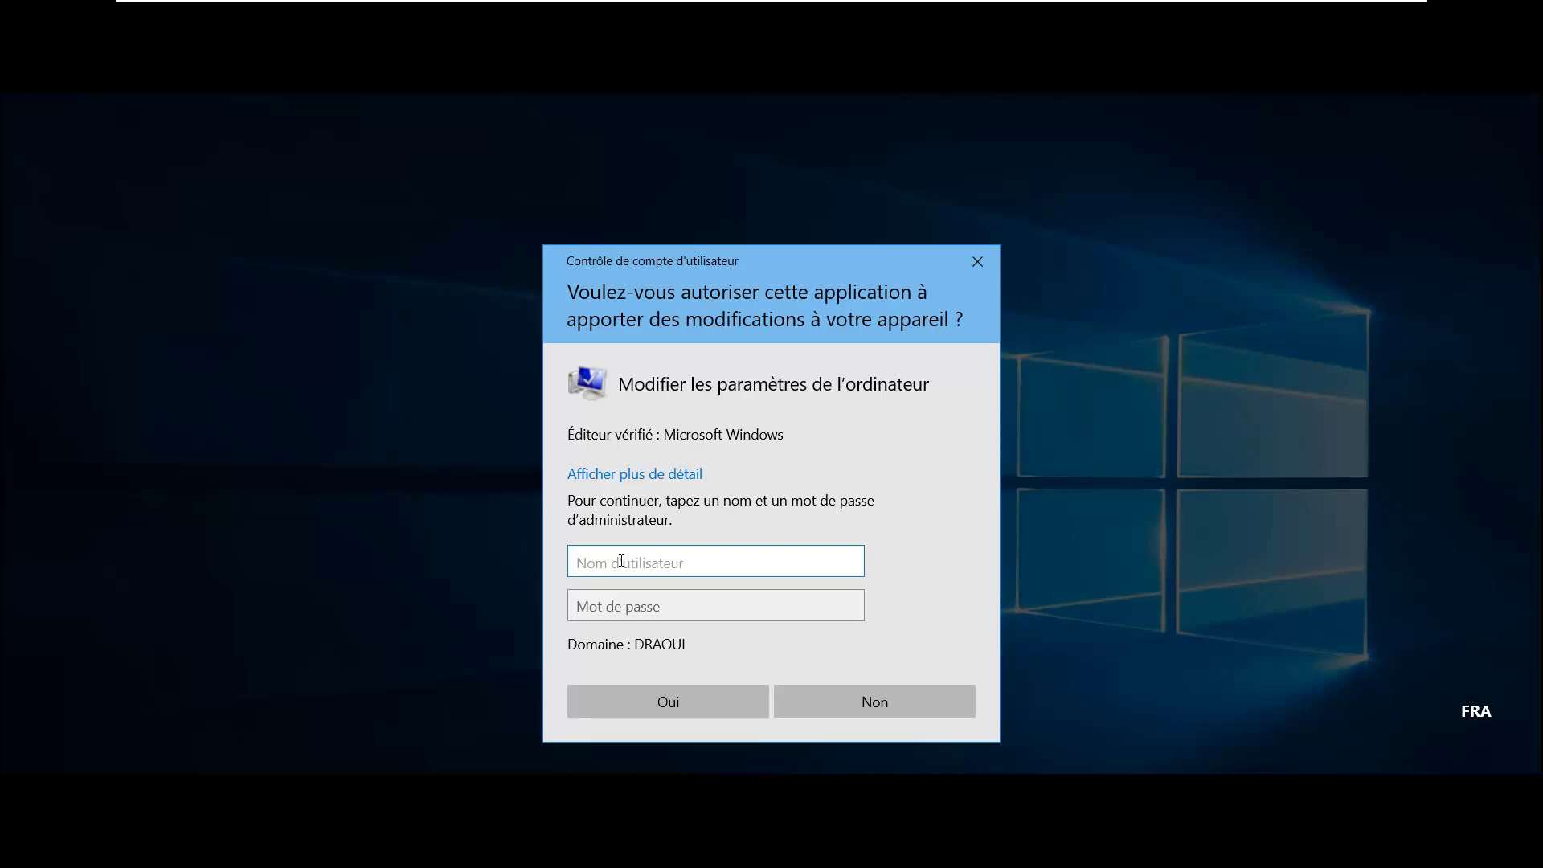
text(Administrateur)
click(652, 604)
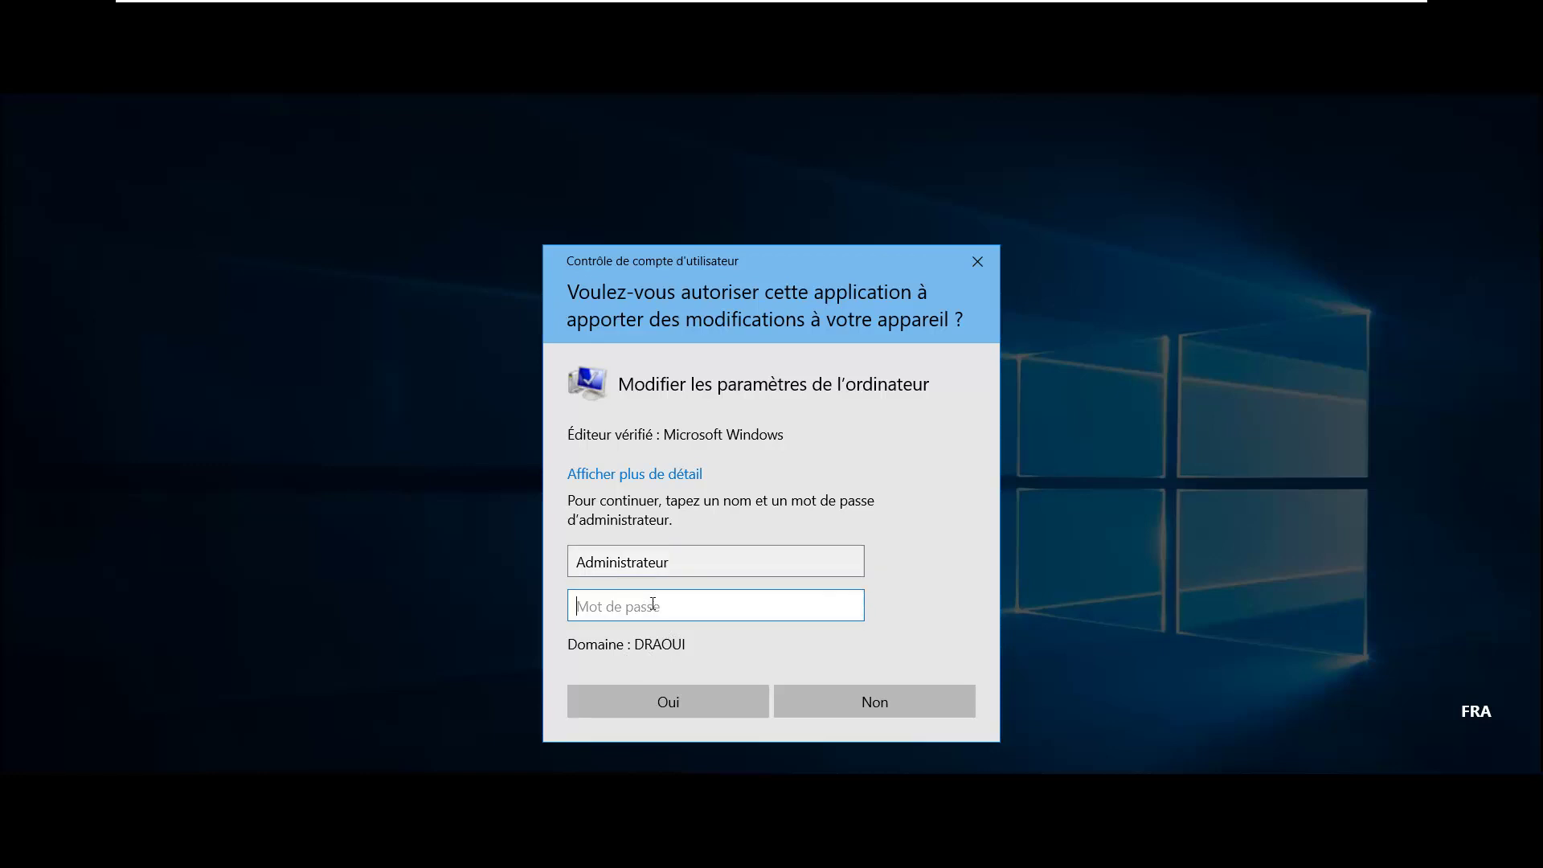
text(aaaaaaaa)
click(660, 701)
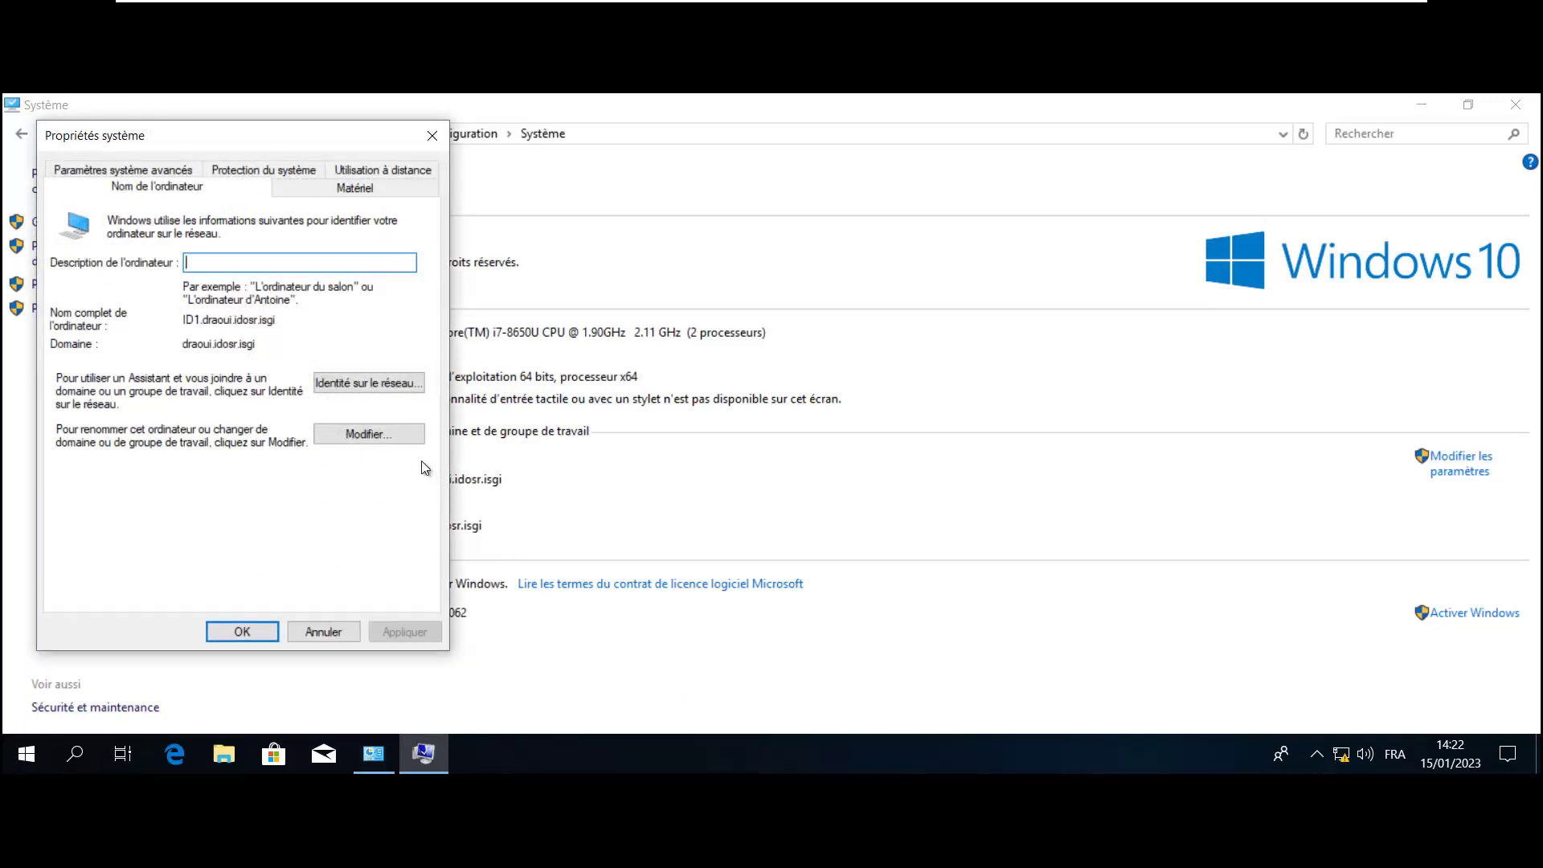
Rename the computer as CL10-01, keeping its membership in the draoui.idosr.isgi domain
click(385, 432)
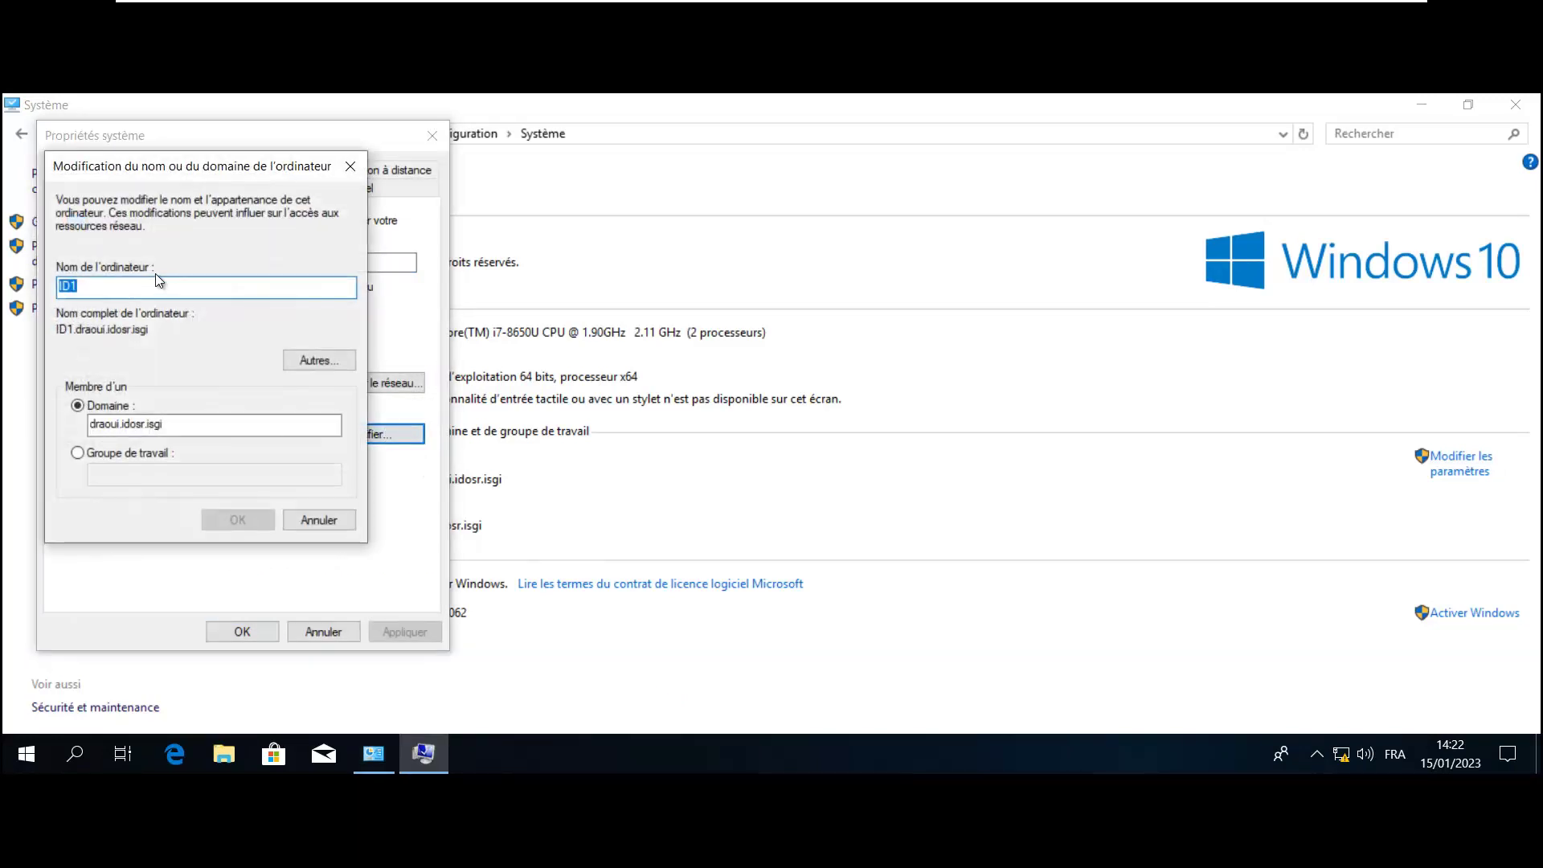
text(C)
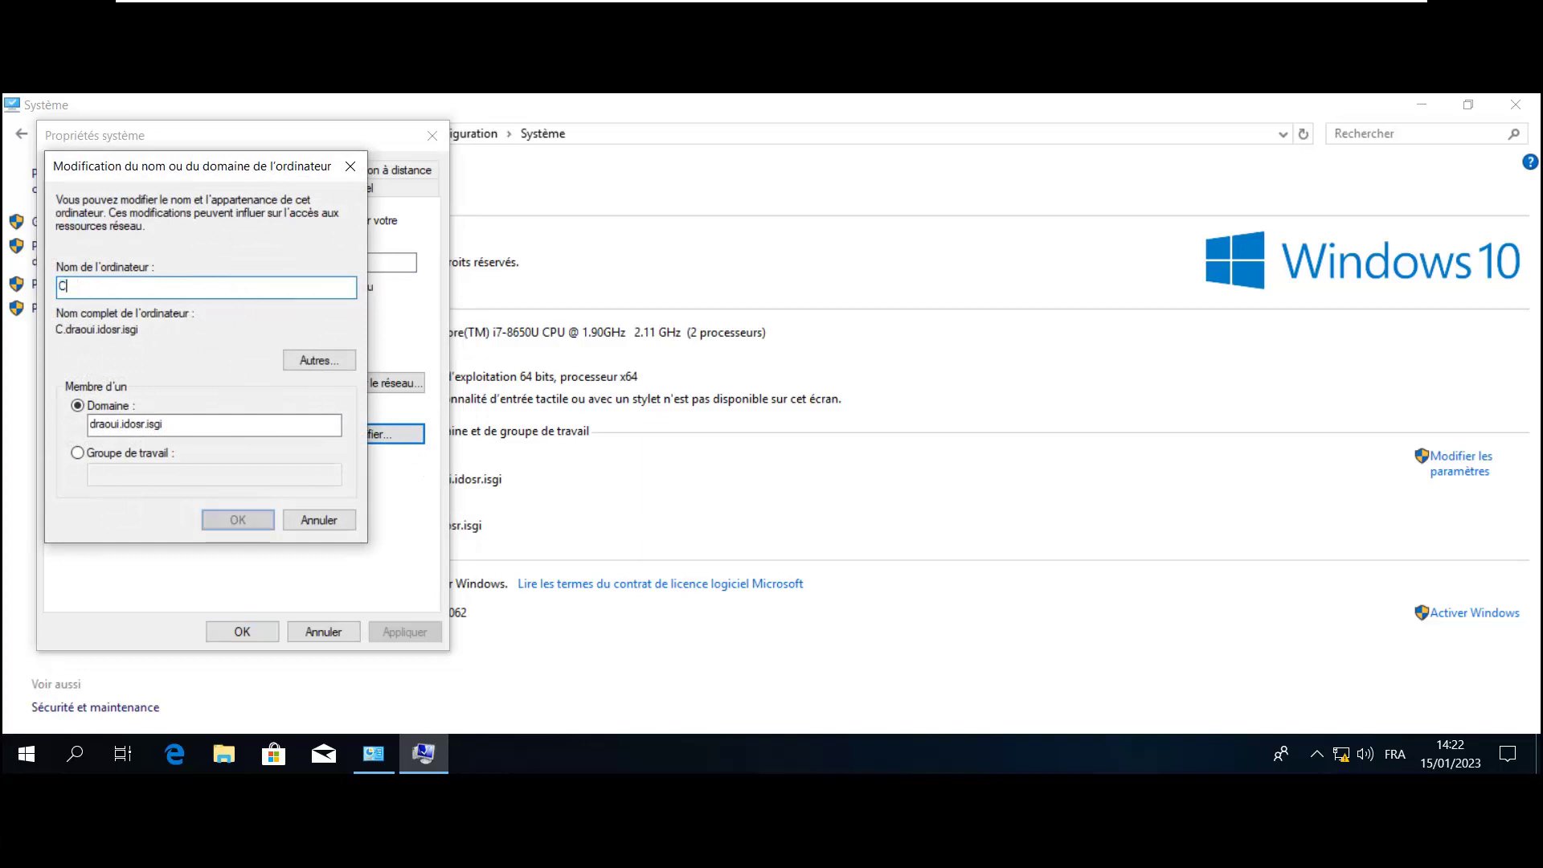
text(L1)
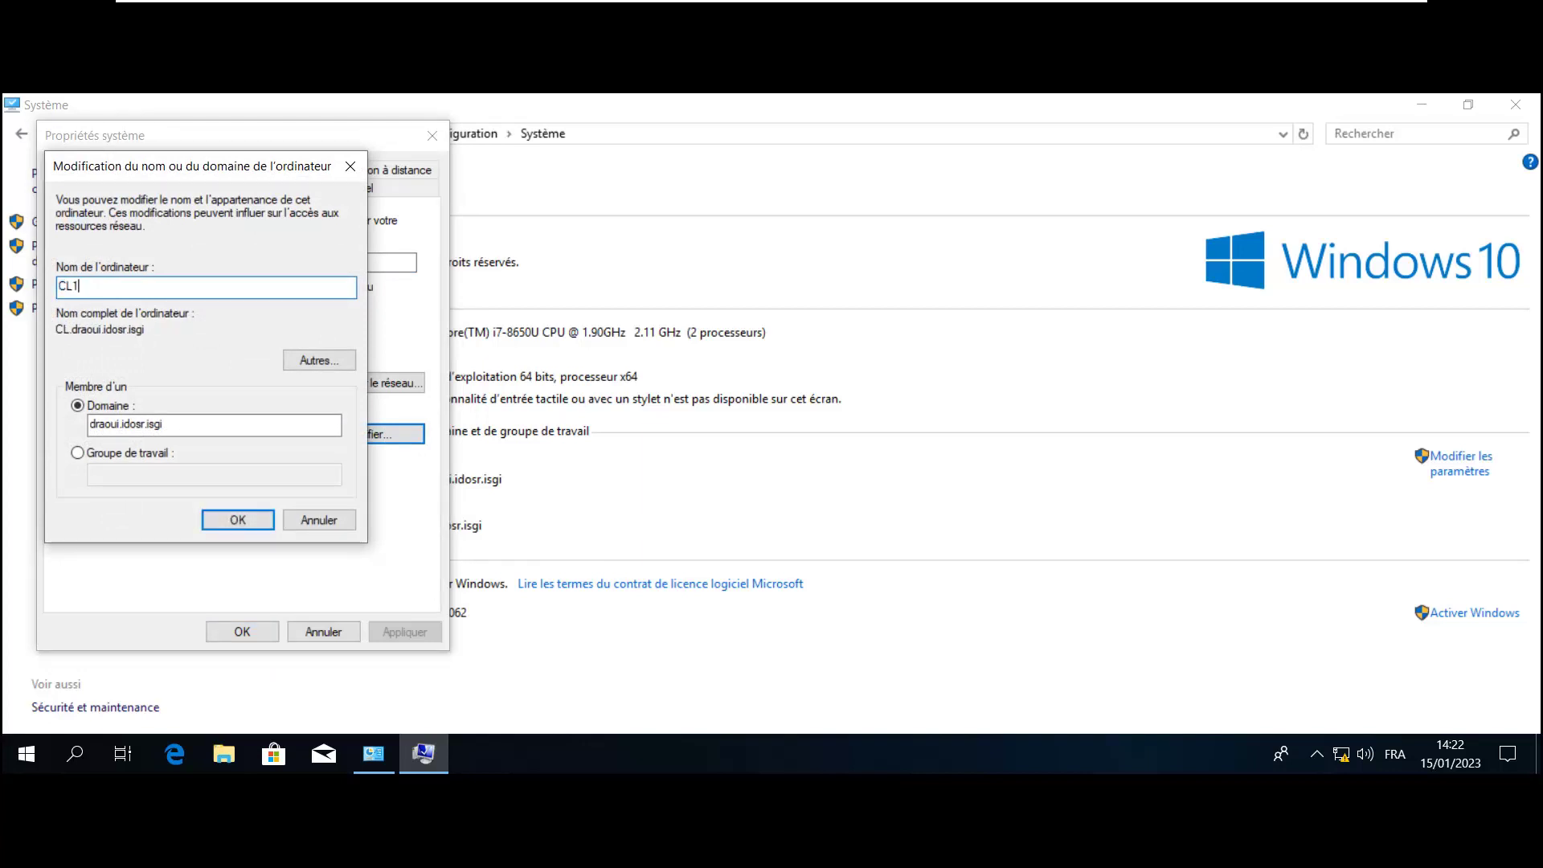
text(0-01)
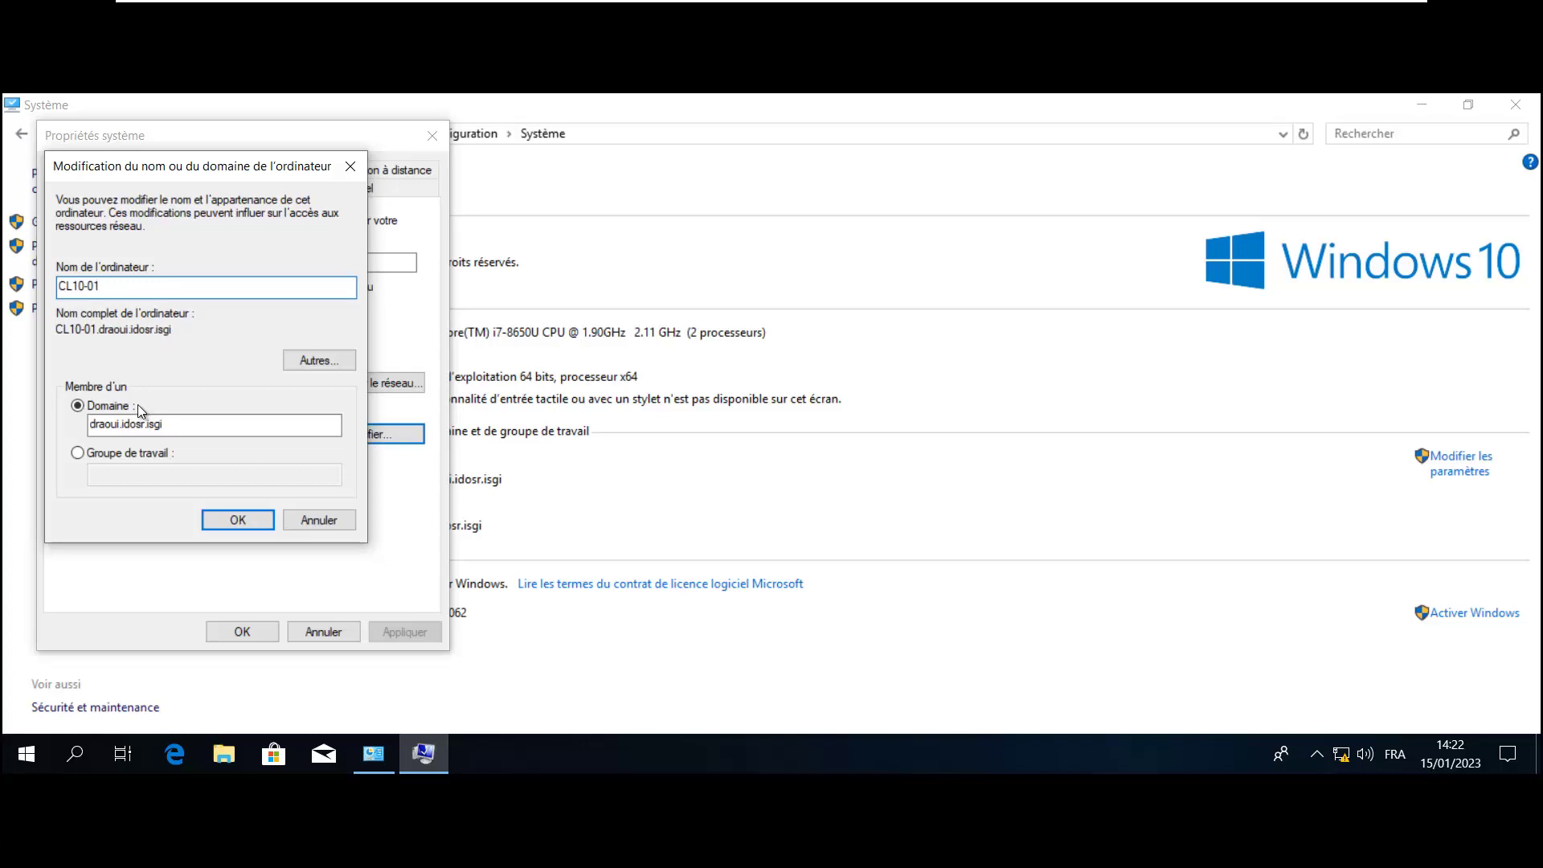
click(237, 518)
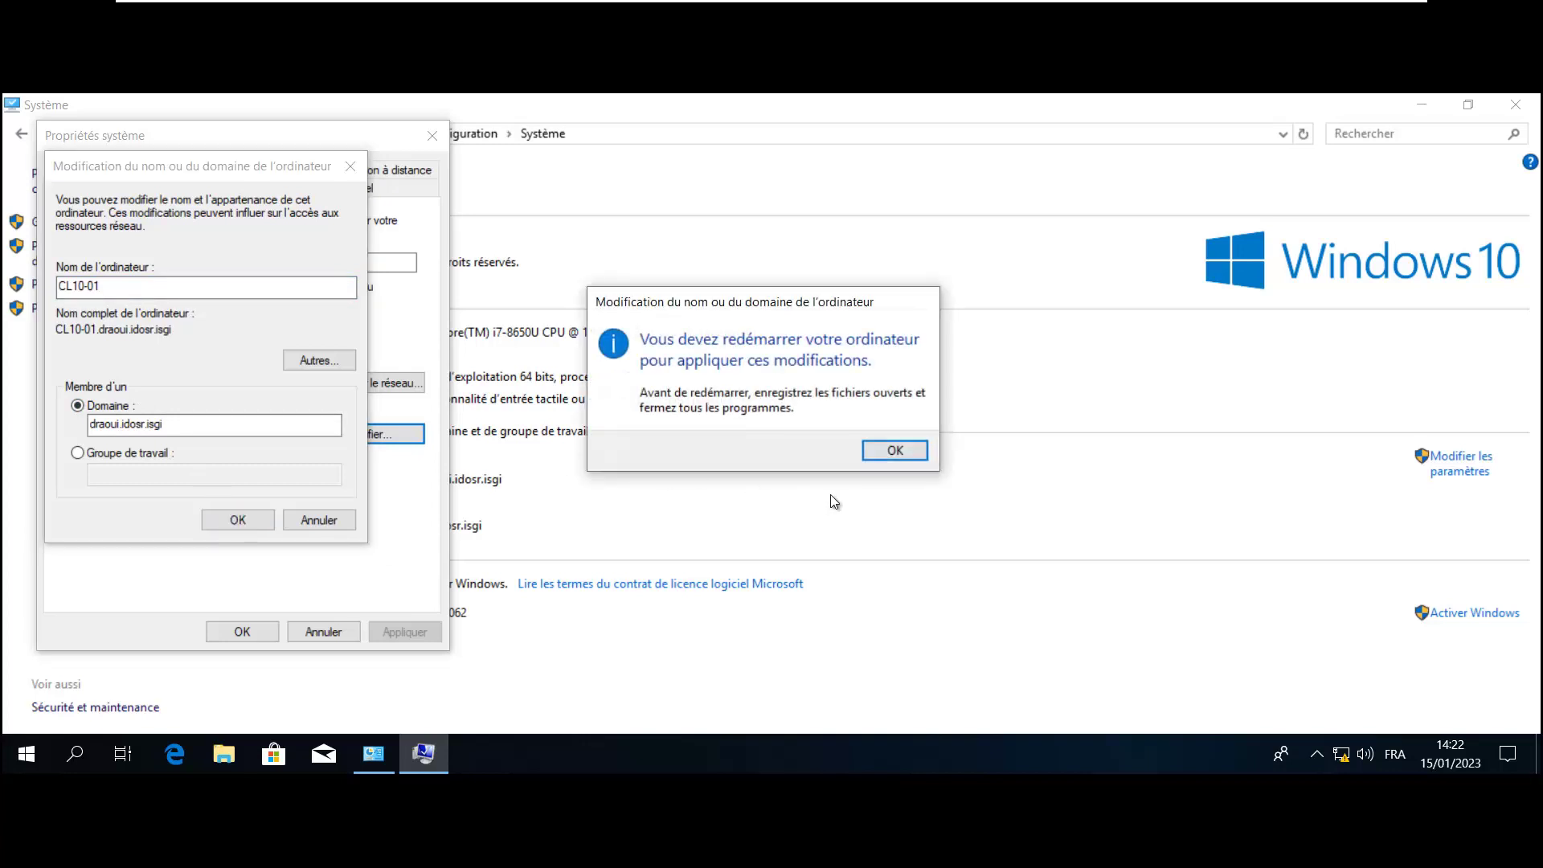
click(893, 451)
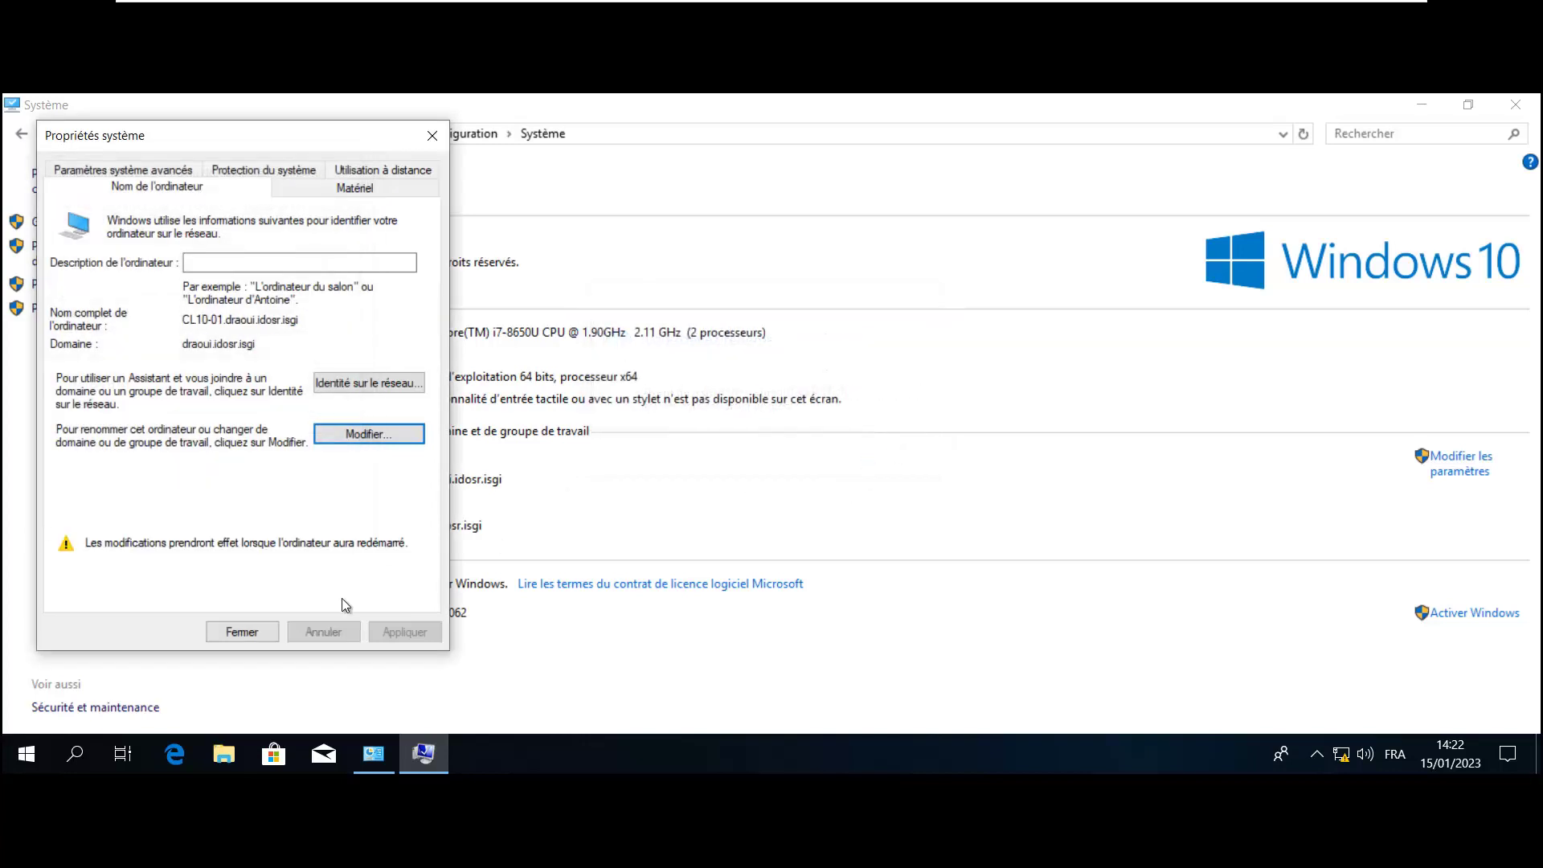
Close the system properties and restart the client immediately to apply the new computer name
click(245, 637)
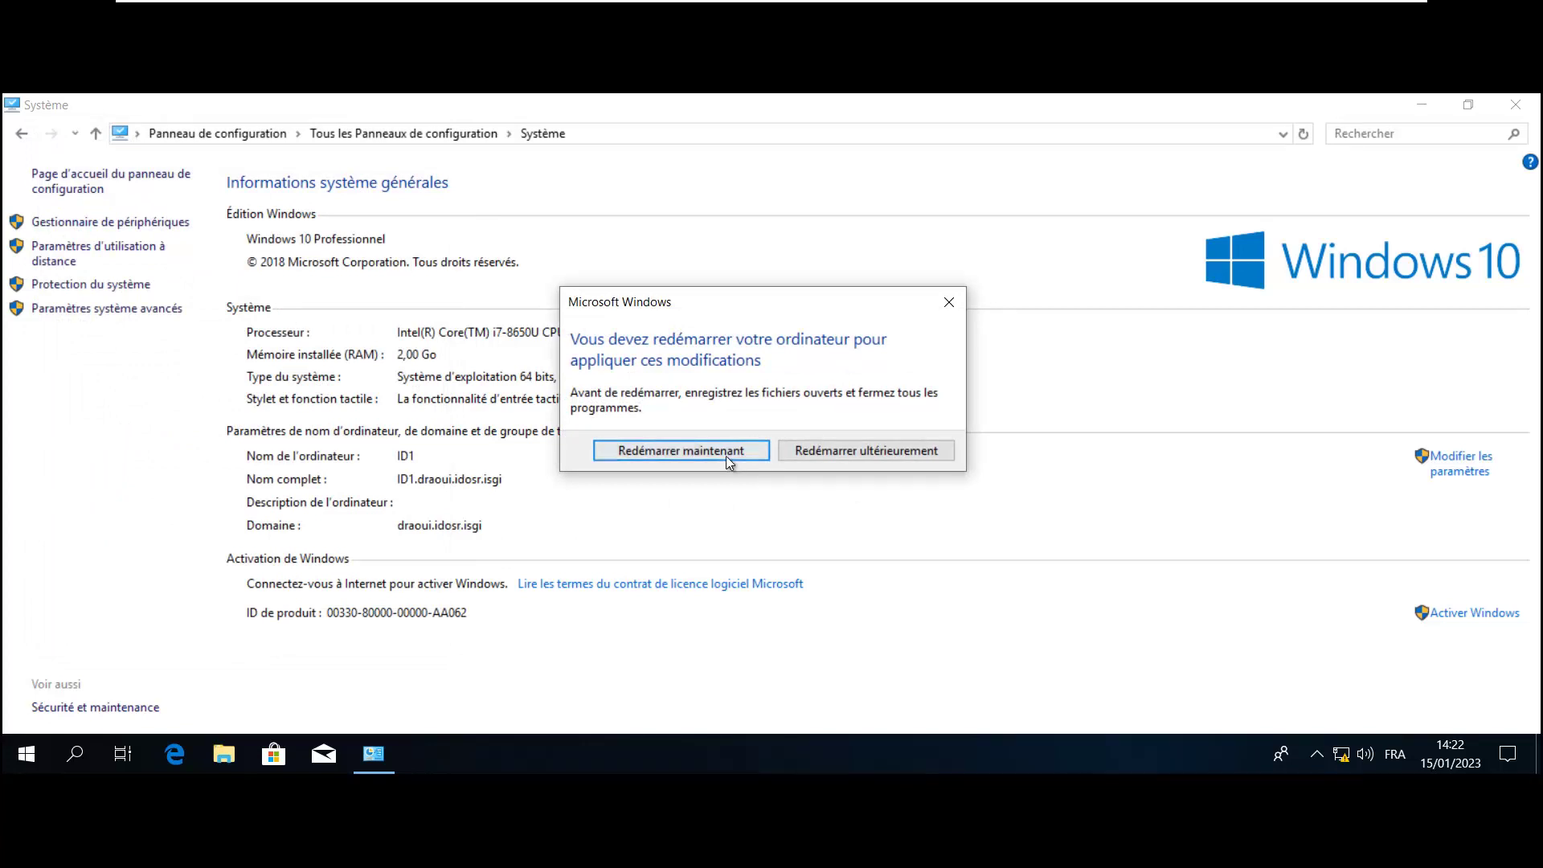
click(723, 455)
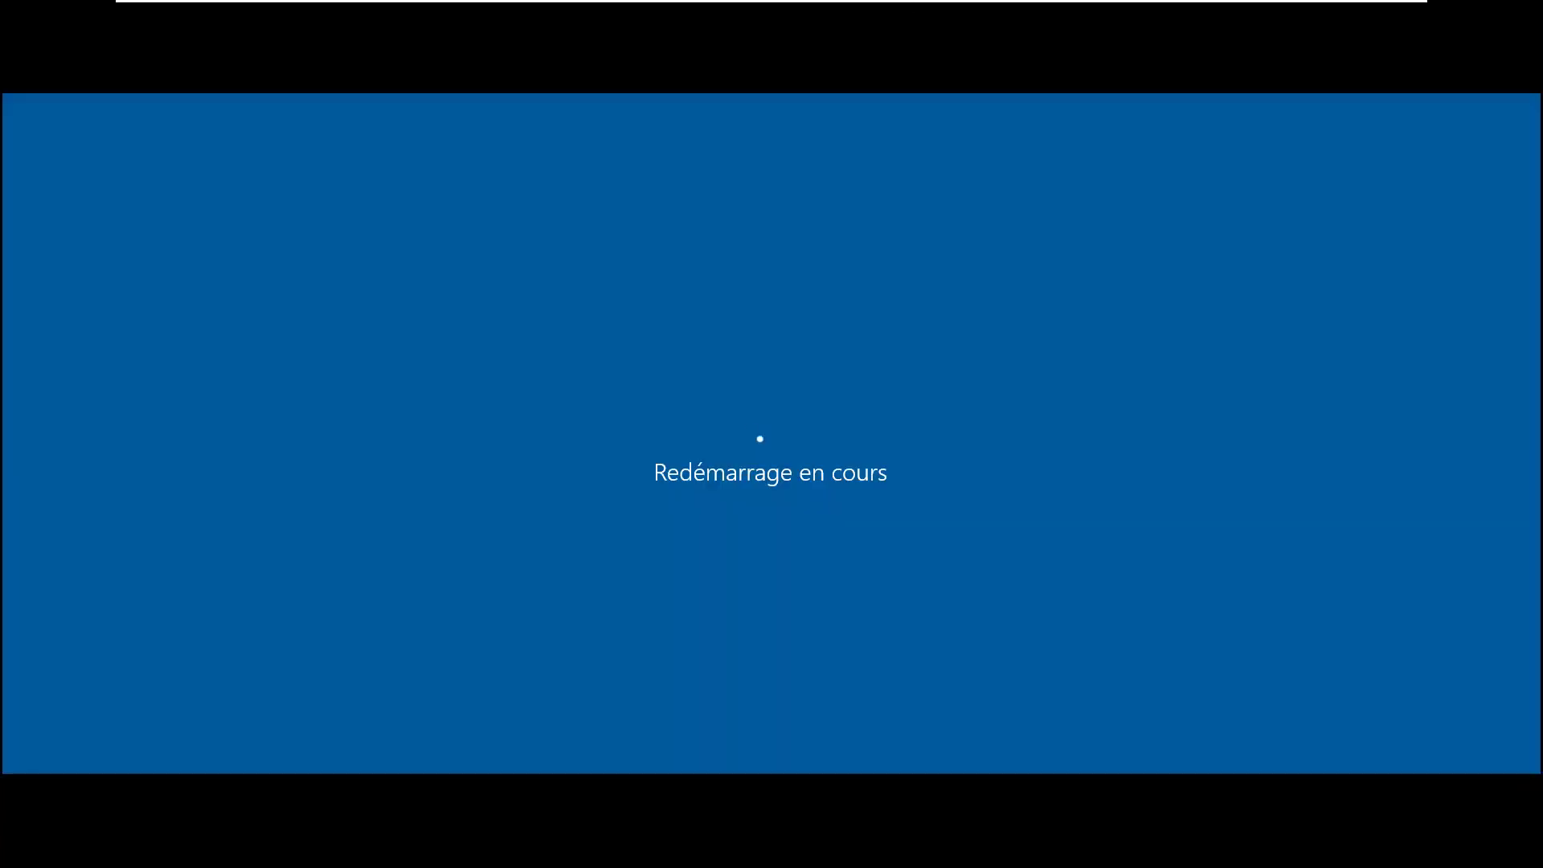
Switch to the AD1 virtual machine and refresh the draoui.idosr.isgi zone in DNS Manager to check the client's host record
click(791, 20)
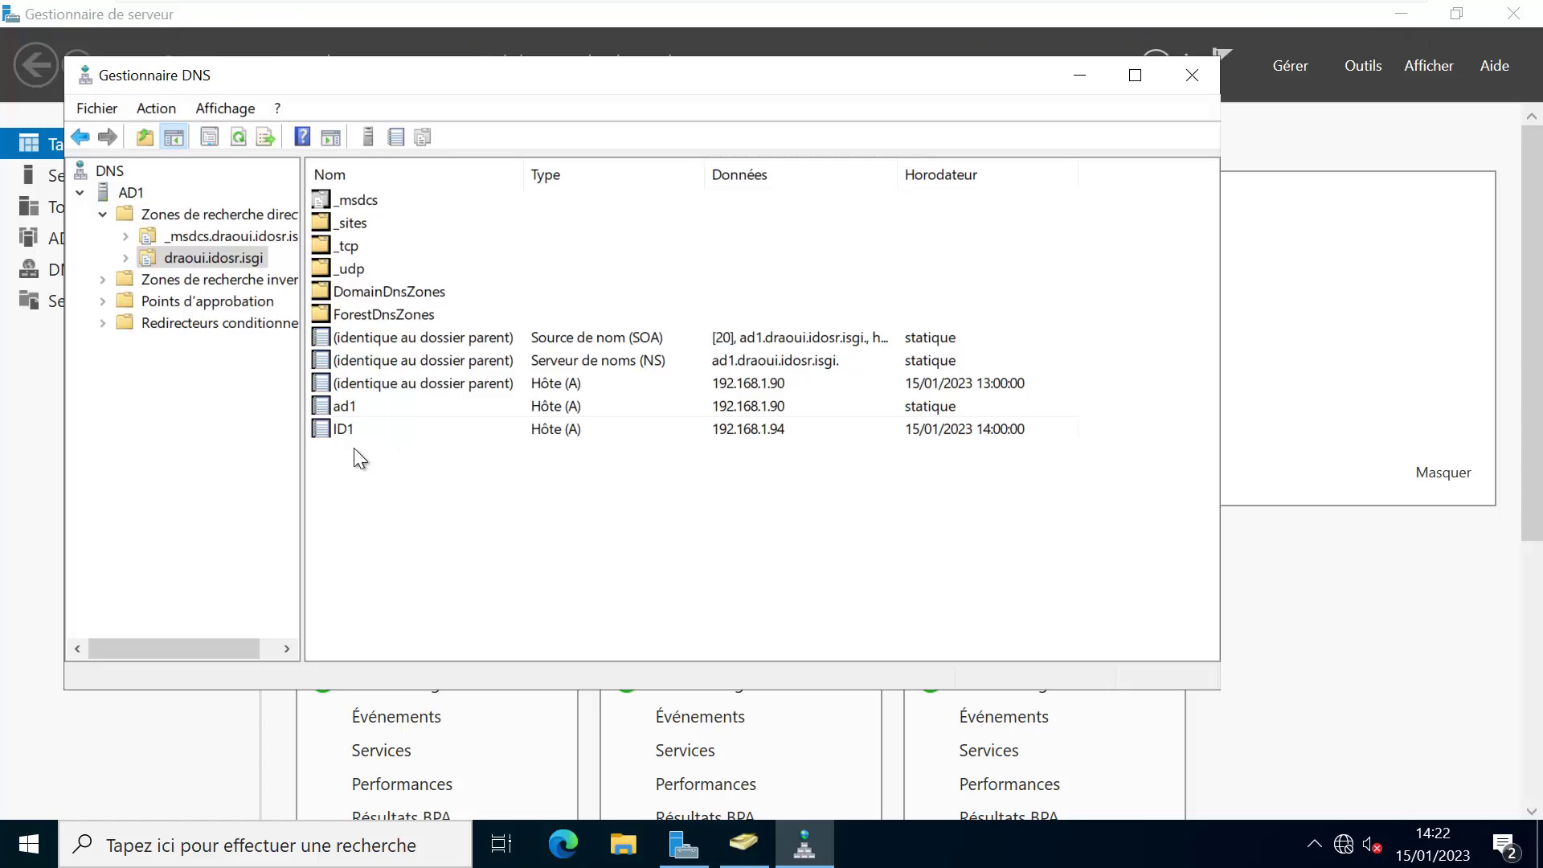
click(243, 138)
click(243, 139)
Refresh the Computers container in Active Directory Users and Computers and select the CL10-01 computer account
click(745, 853)
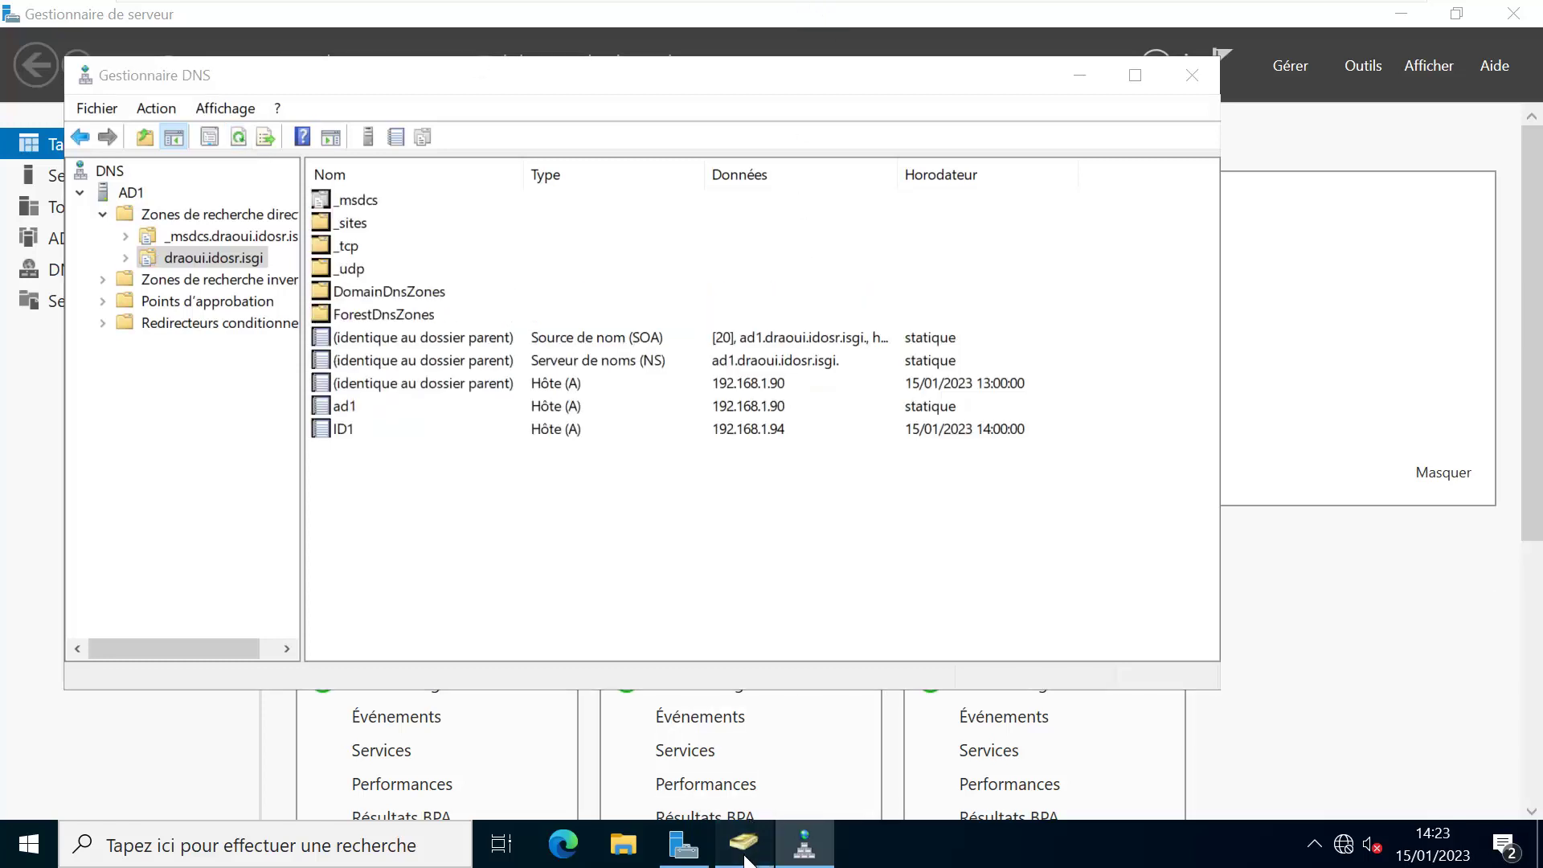
click(585, 450)
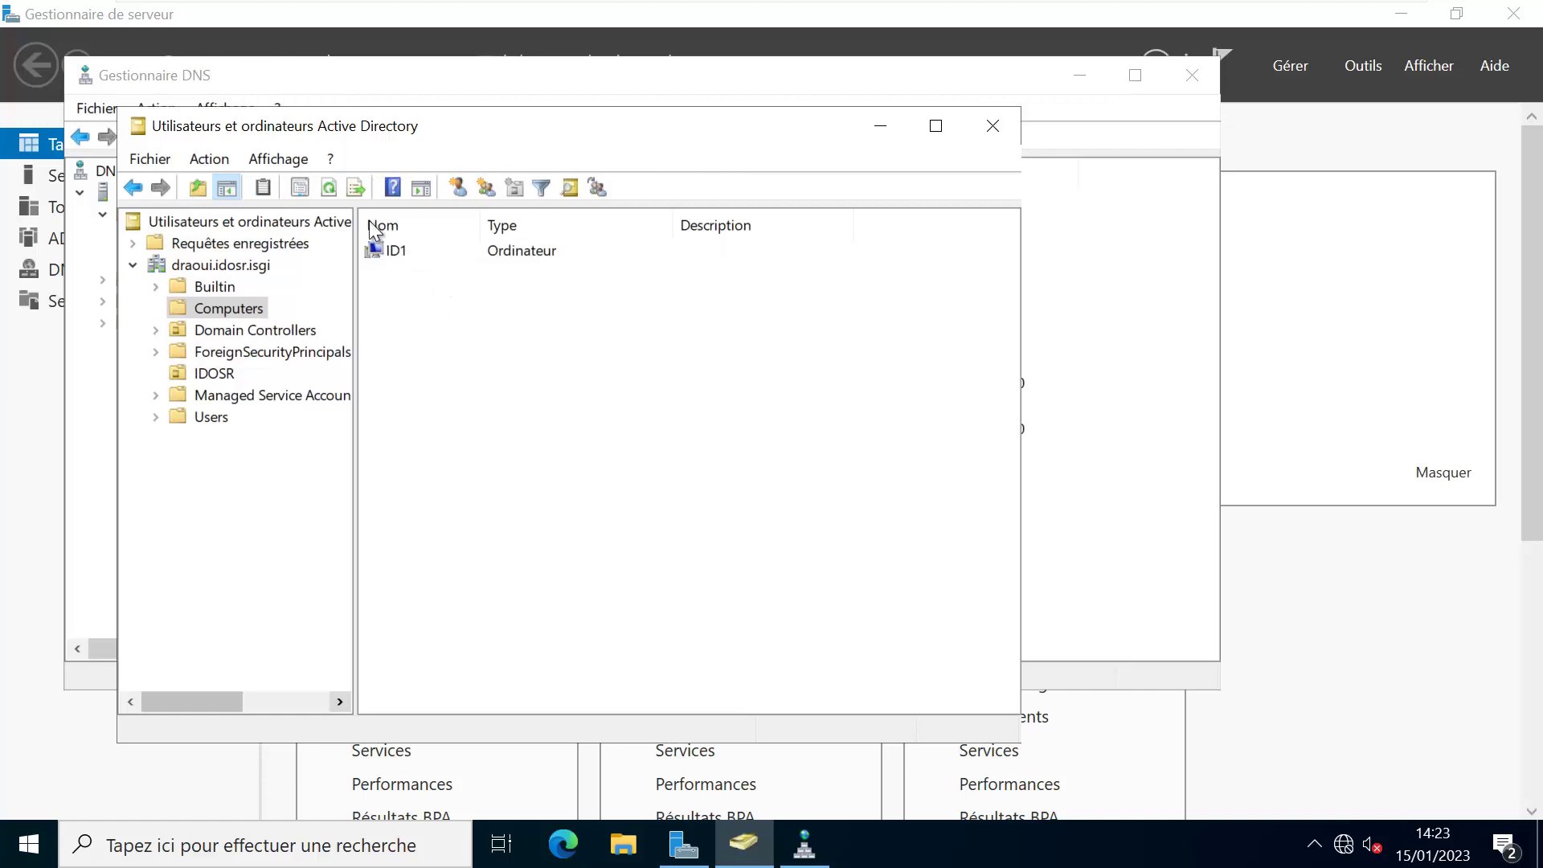
click(331, 191)
click(412, 254)
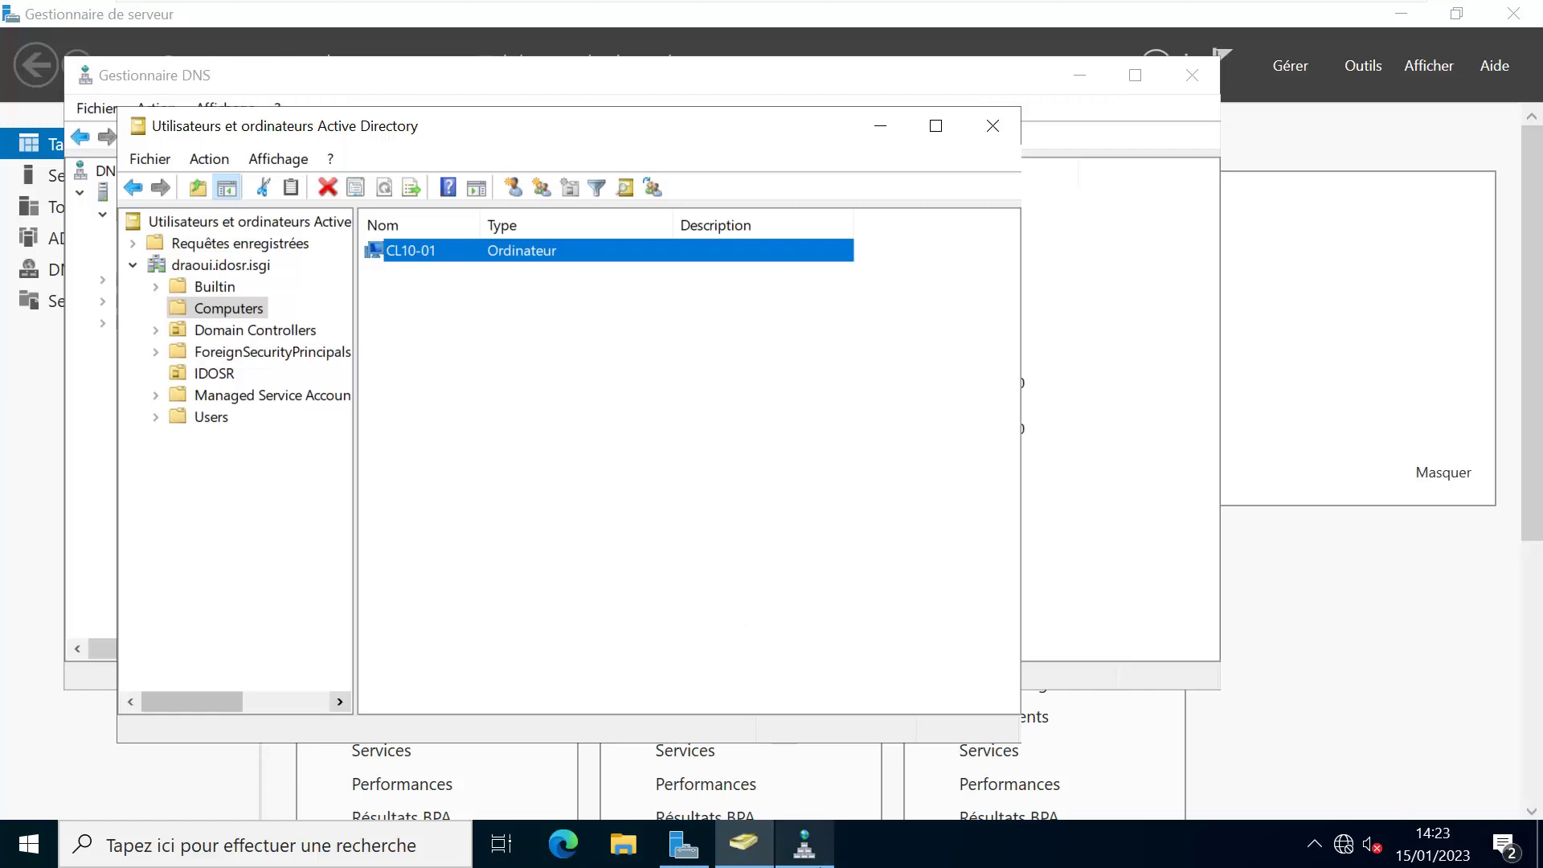
Return to DNS Manager and refresh the draoui.idosr.isgi zone repeatedly to look for the renamed client's host record
click(812, 859)
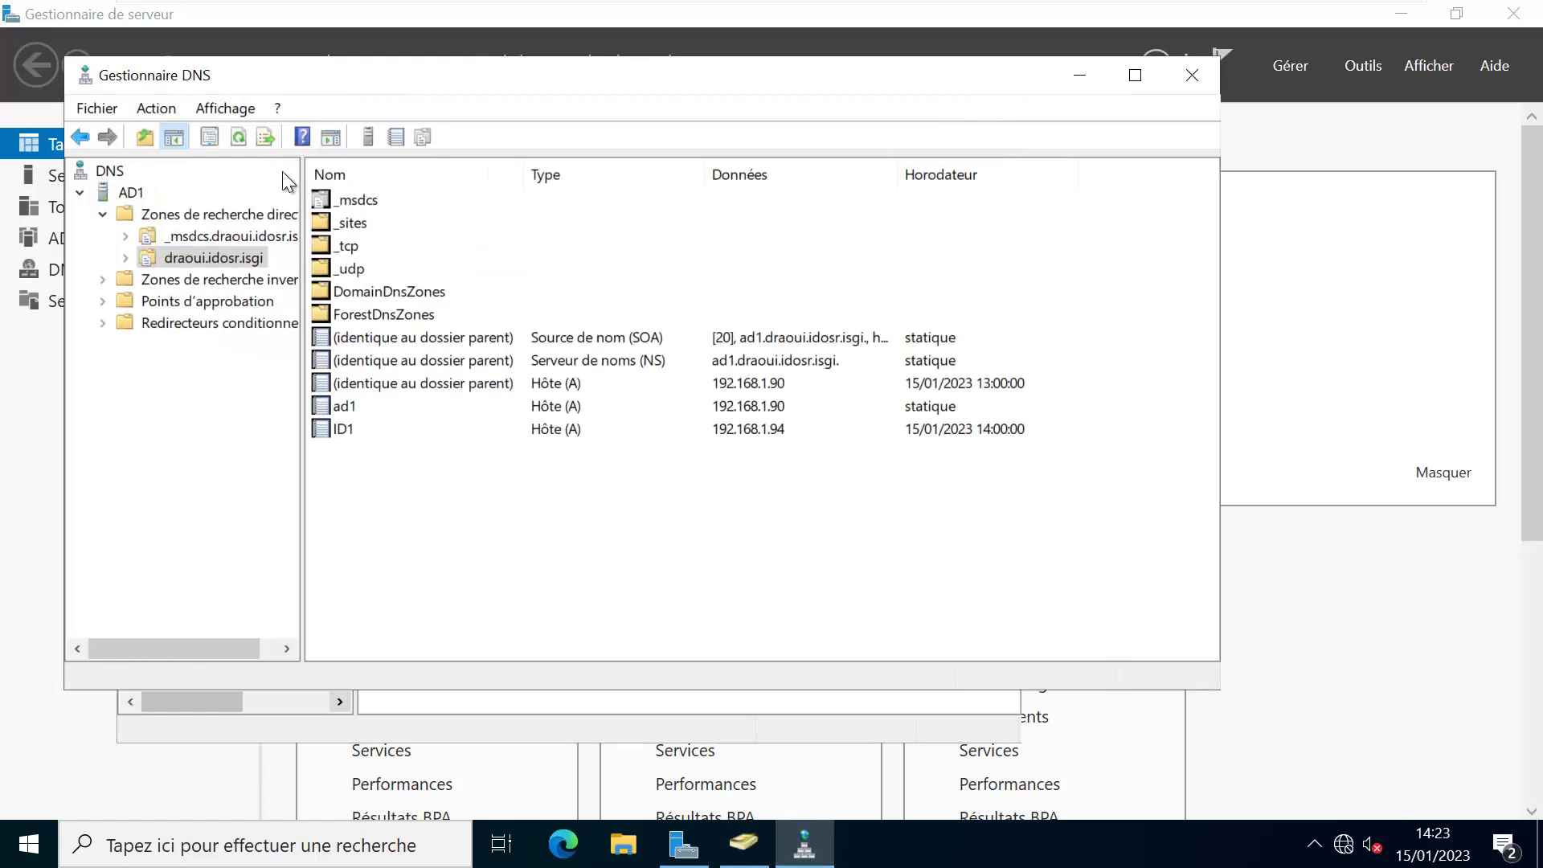
click(239, 138)
click(239, 137)
click(240, 138)
click(239, 138)
click(240, 137)
click(239, 138)
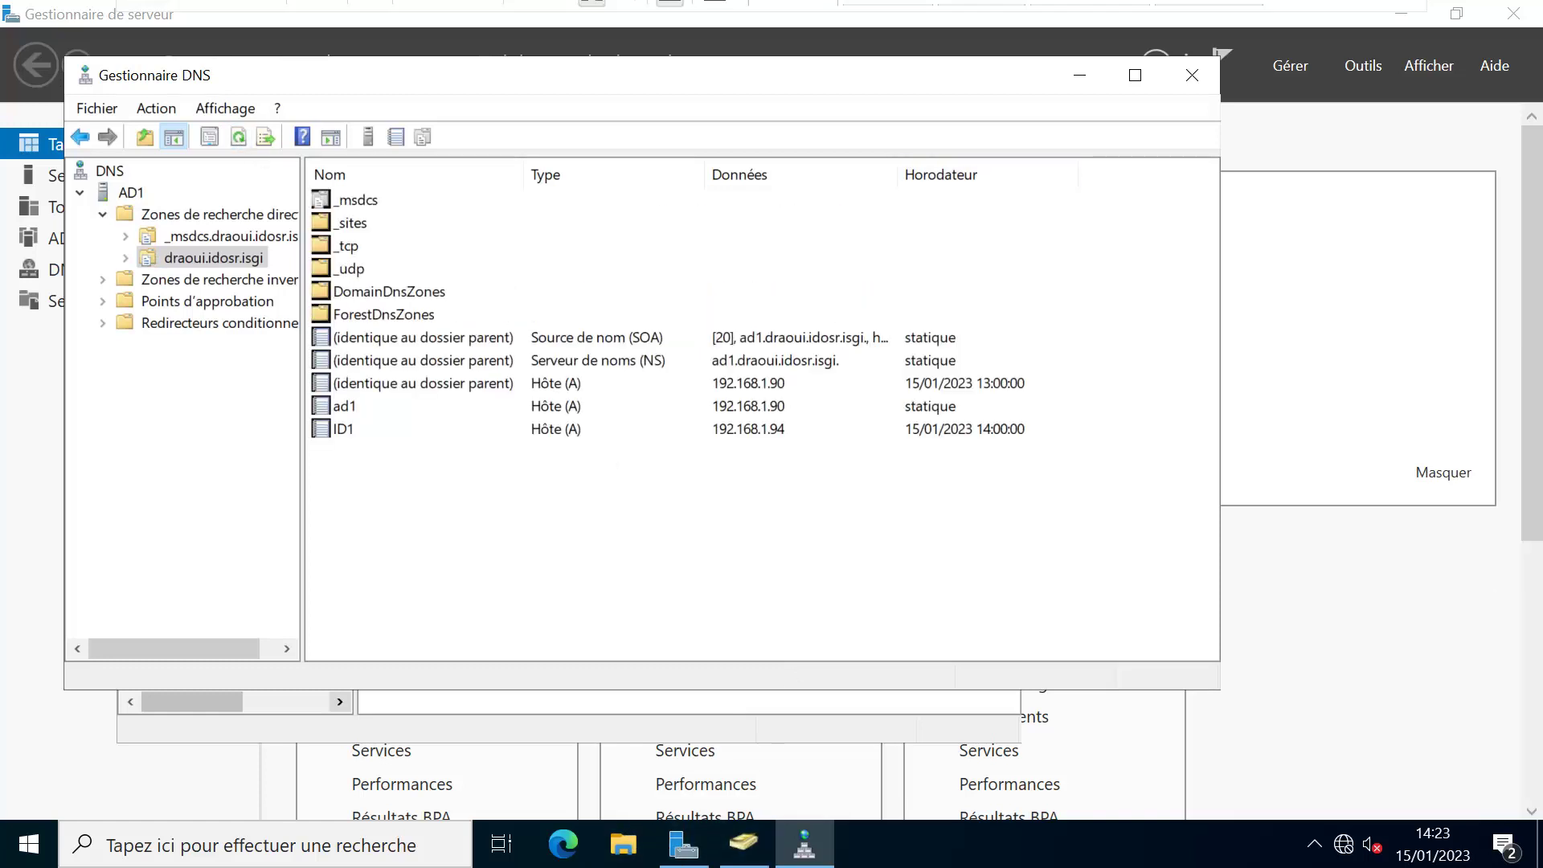
Switch to the CL10-01 virtual machine, unlock its sign-in screen, and sign in as the domain user with the account password
click(1214, 21)
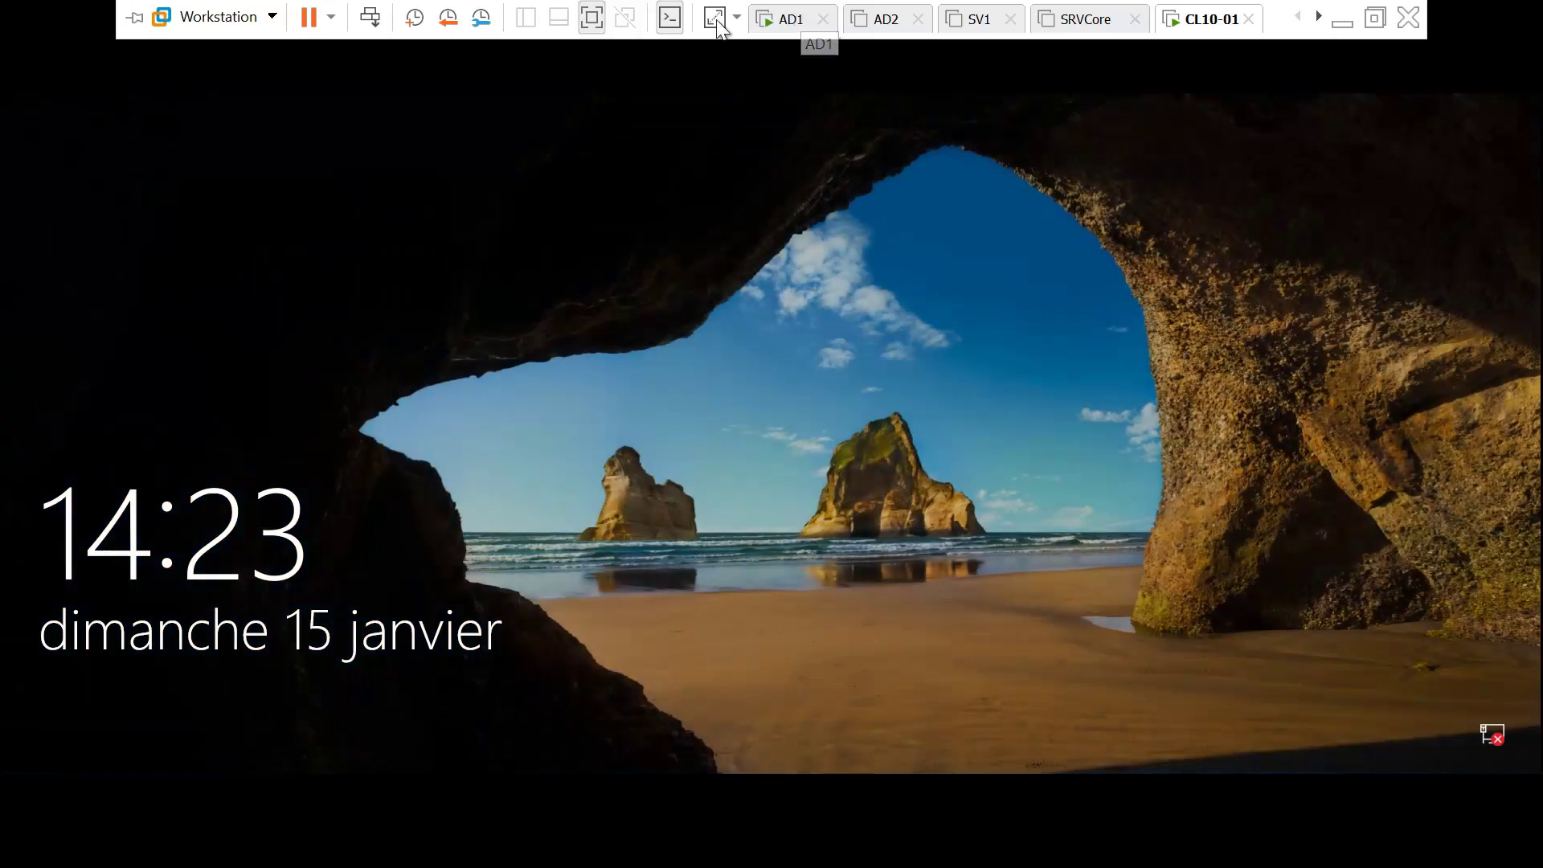
click(370, 17)
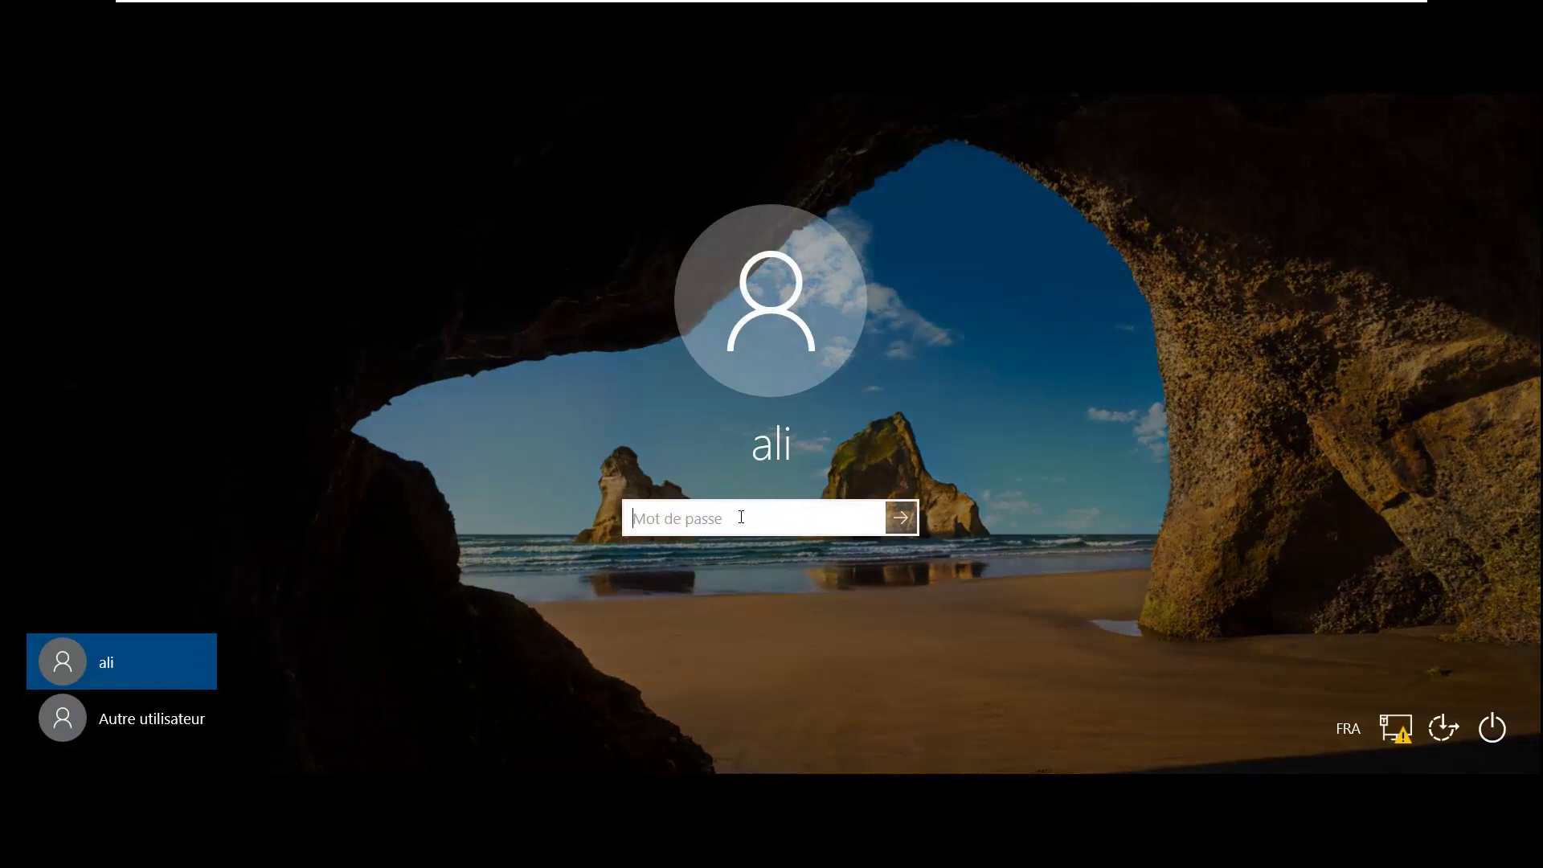
text(••)
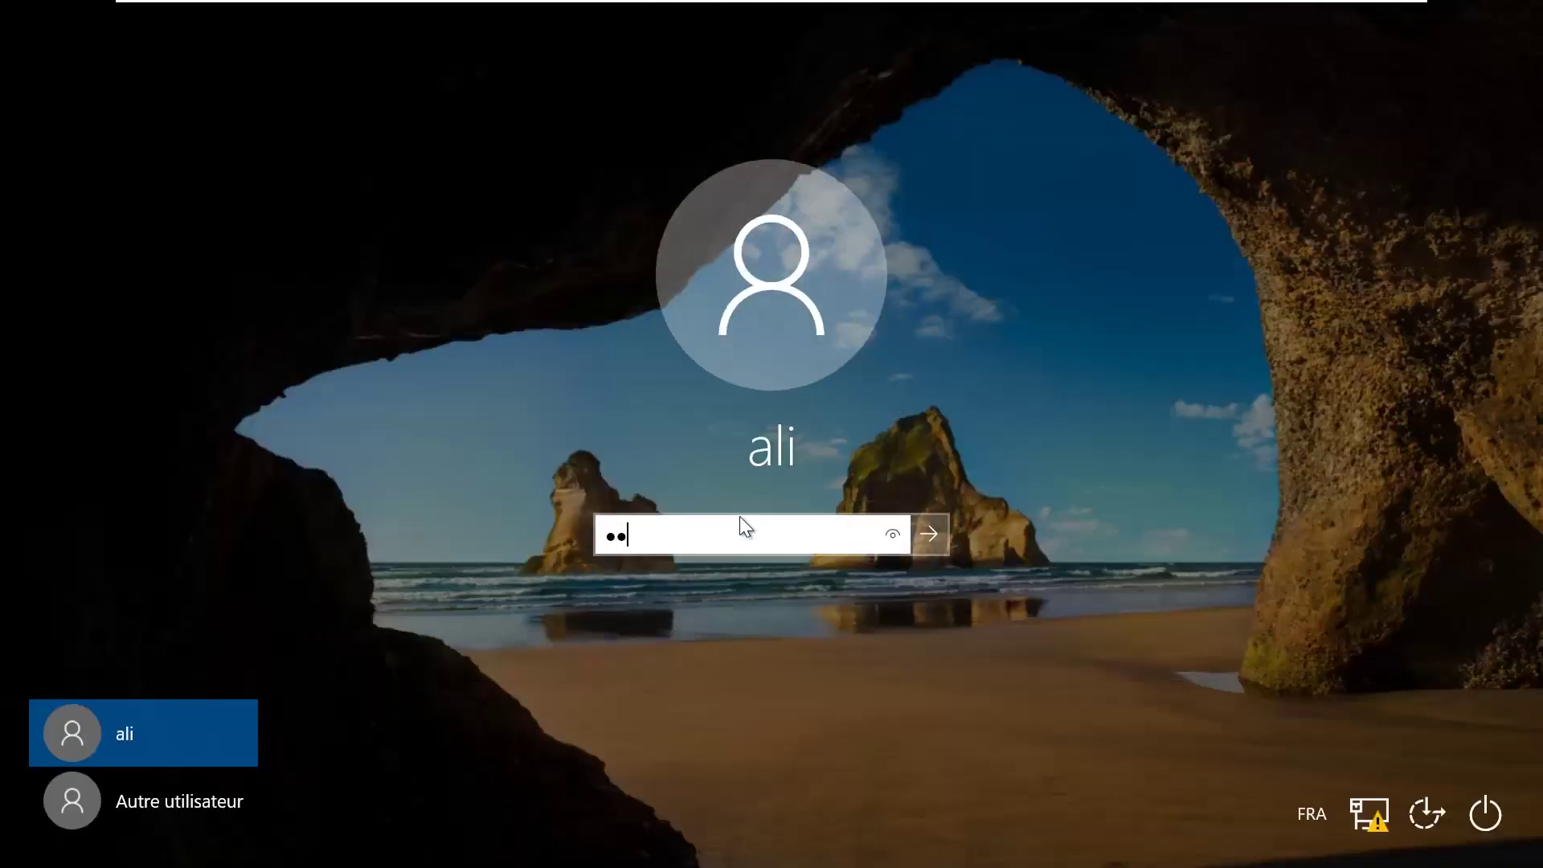
text(••••••)
key(Return)
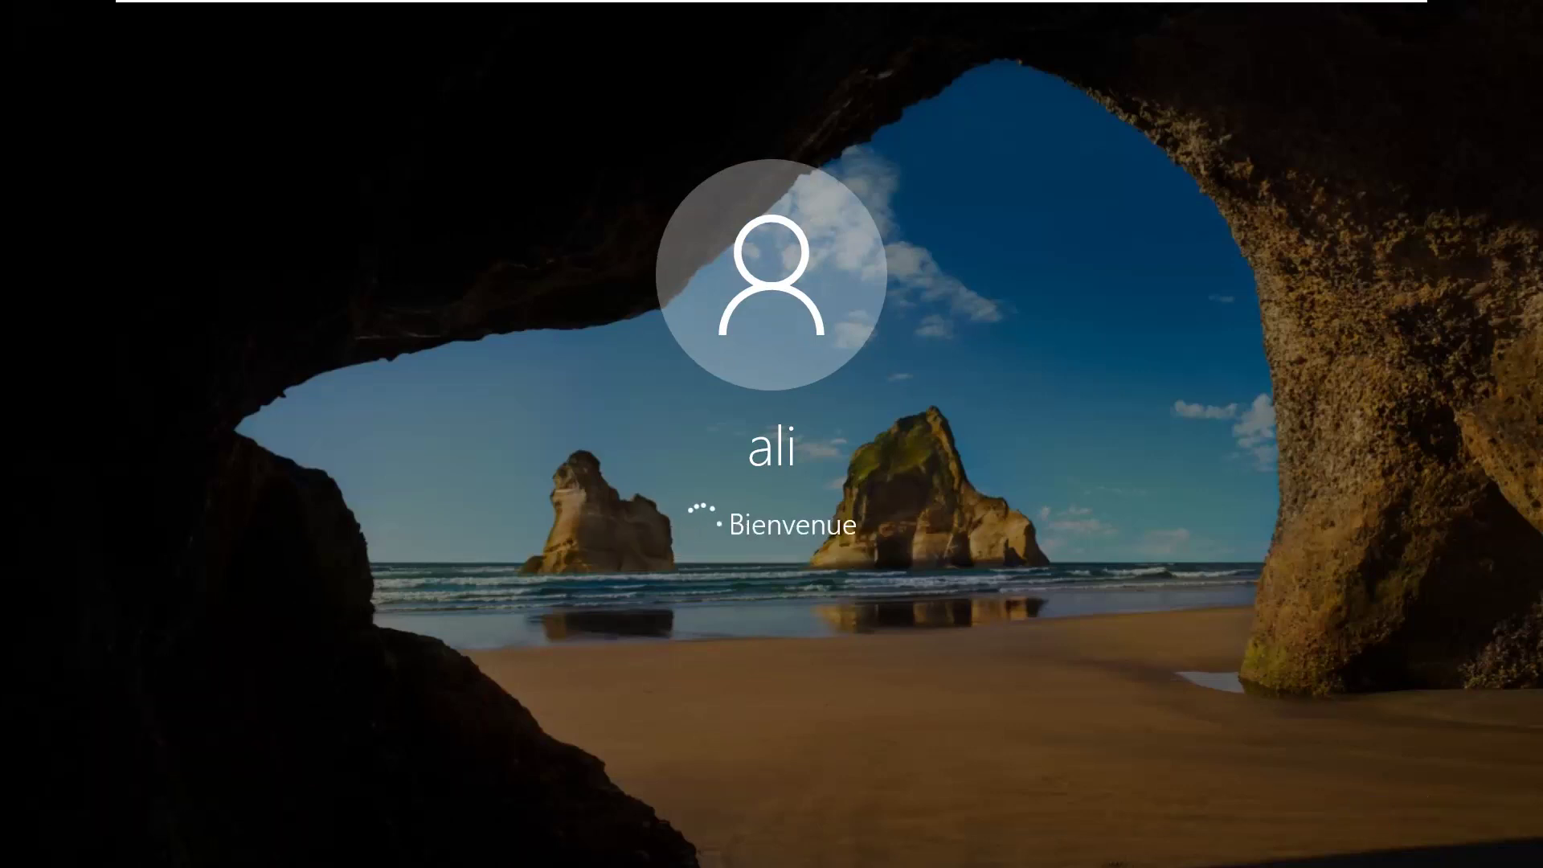
Switch back to AD1, refresh the draoui.idosr.isgi zone, and select the CL10-01 host record to examine it
mouse_move(916, 2)
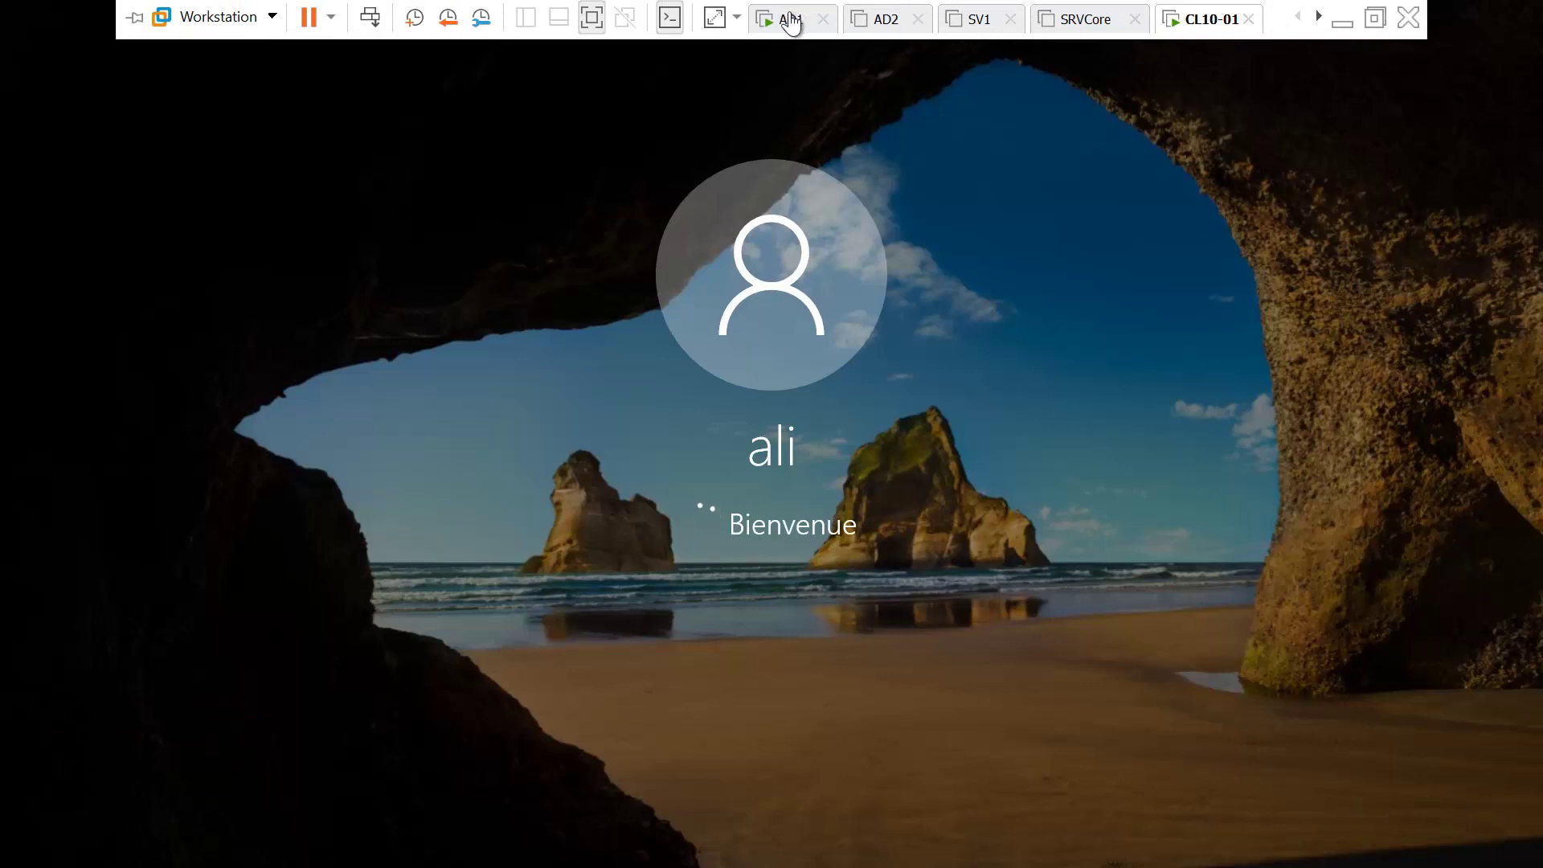
click(791, 22)
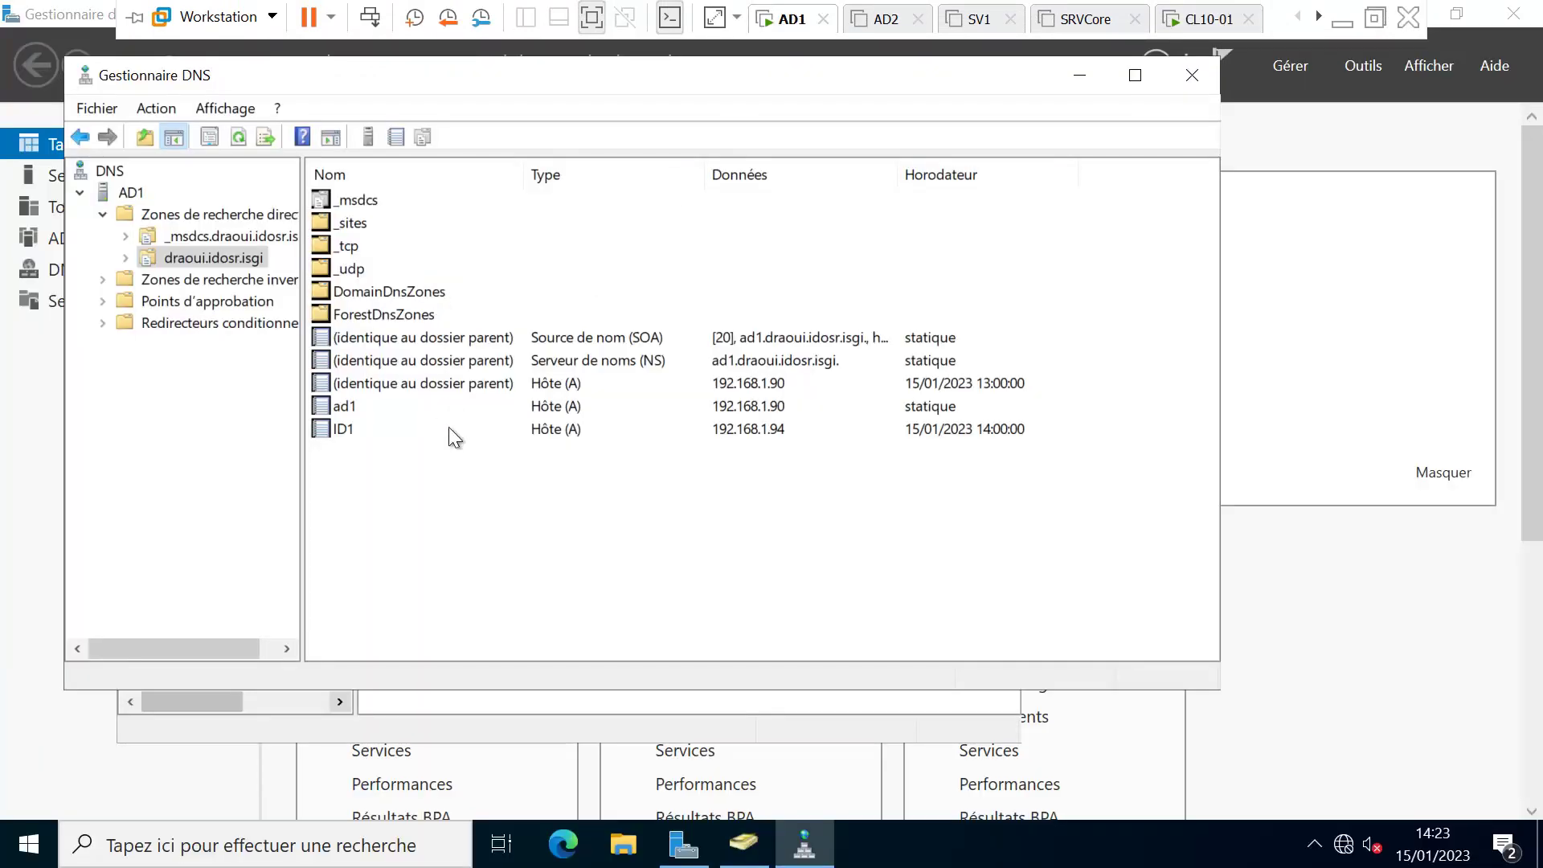
click(239, 138)
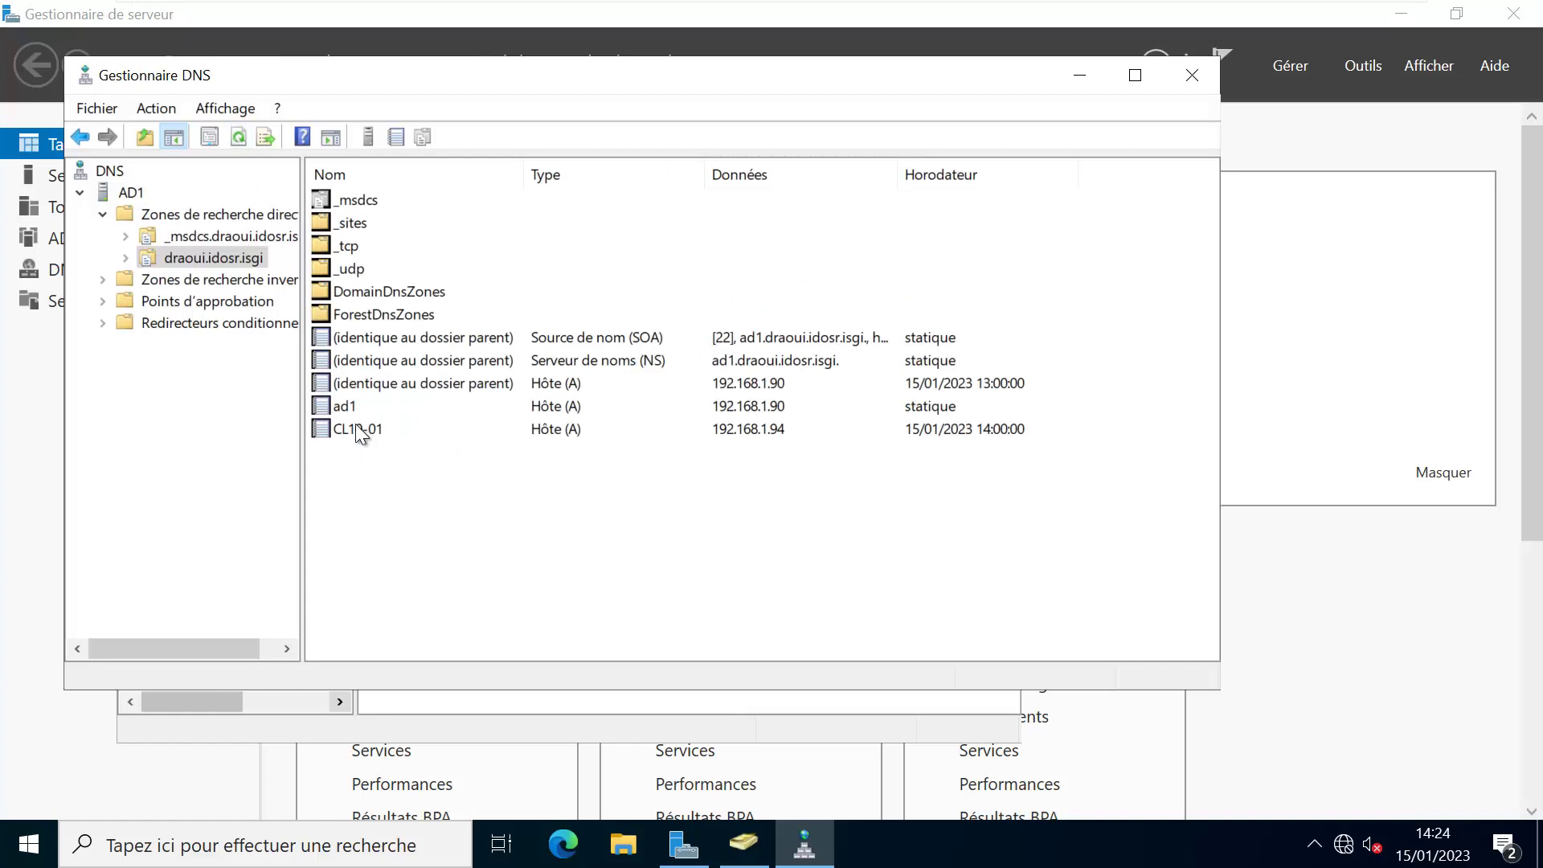
click(359, 433)
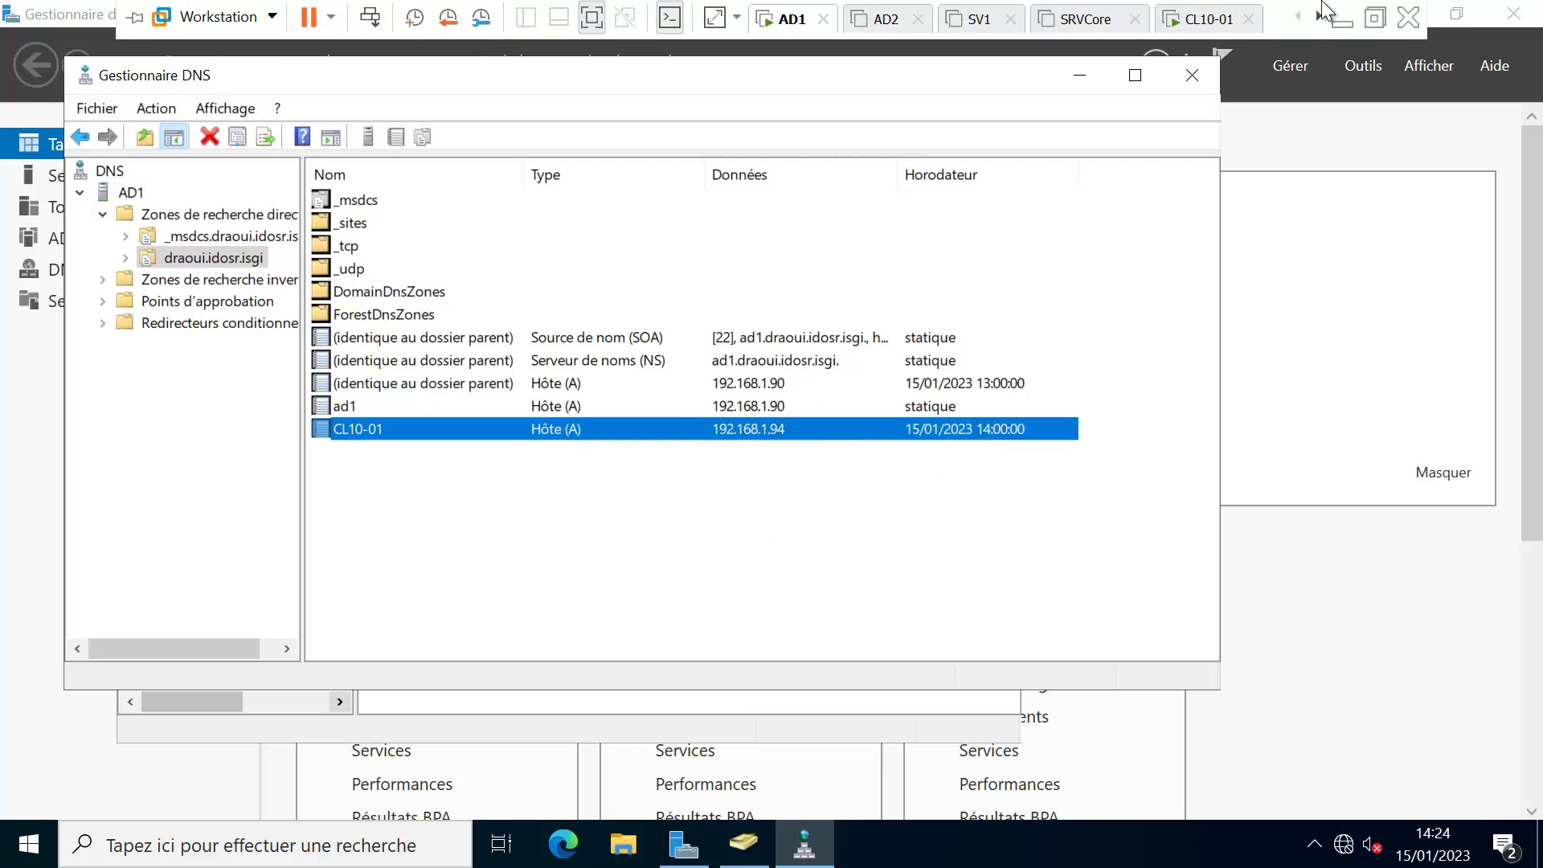
Minimize the virtual machine window and review the Partie VI instructions on joining a client to the domain in the TP2 PDF
click(1348, 18)
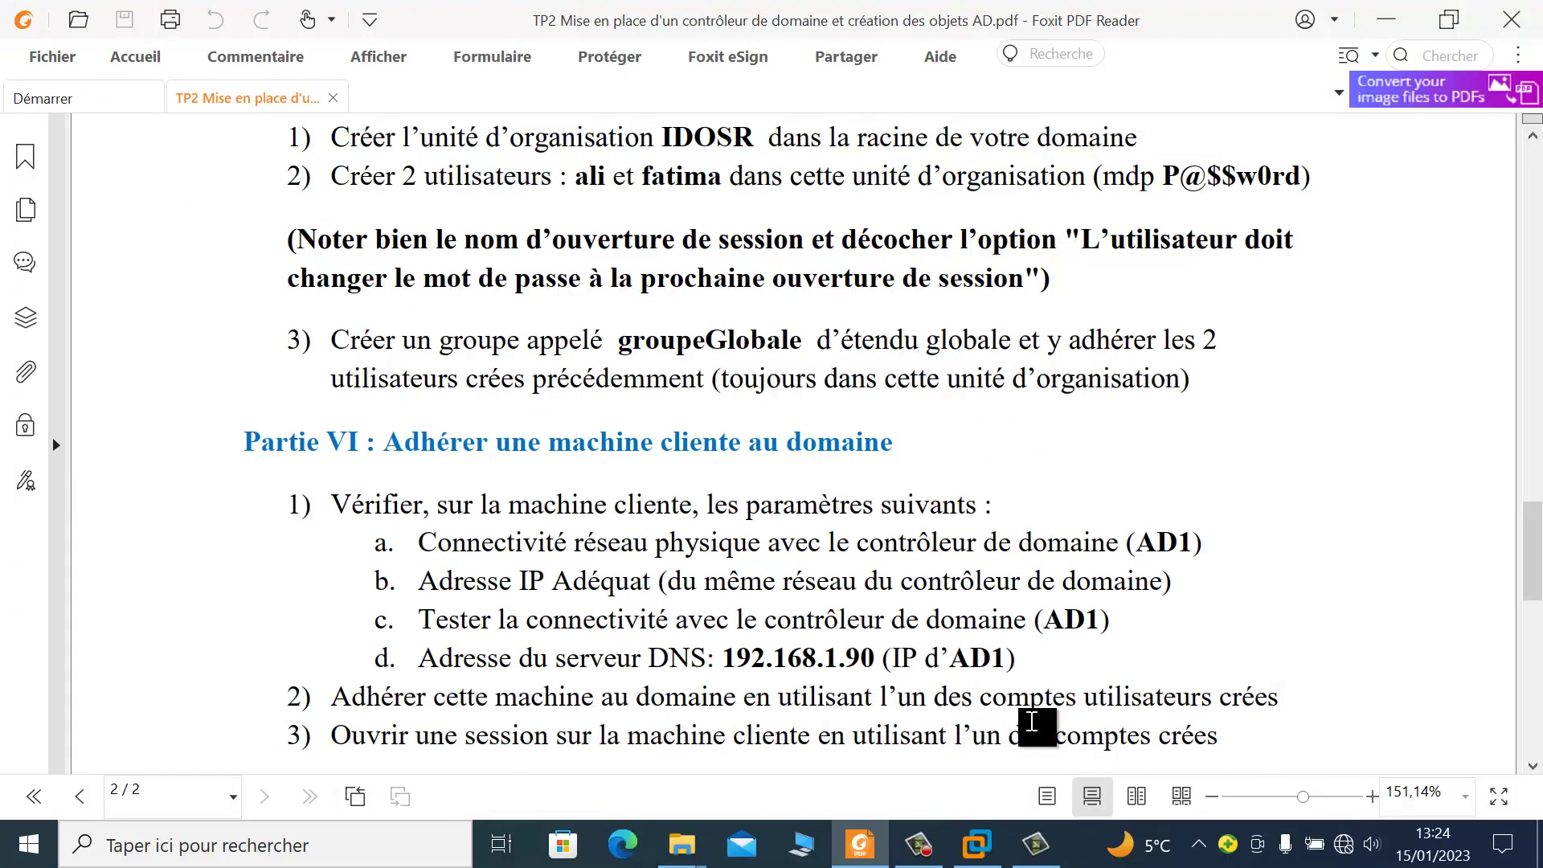
drag(1218, 735, 714, 731)
click(1097, 689)
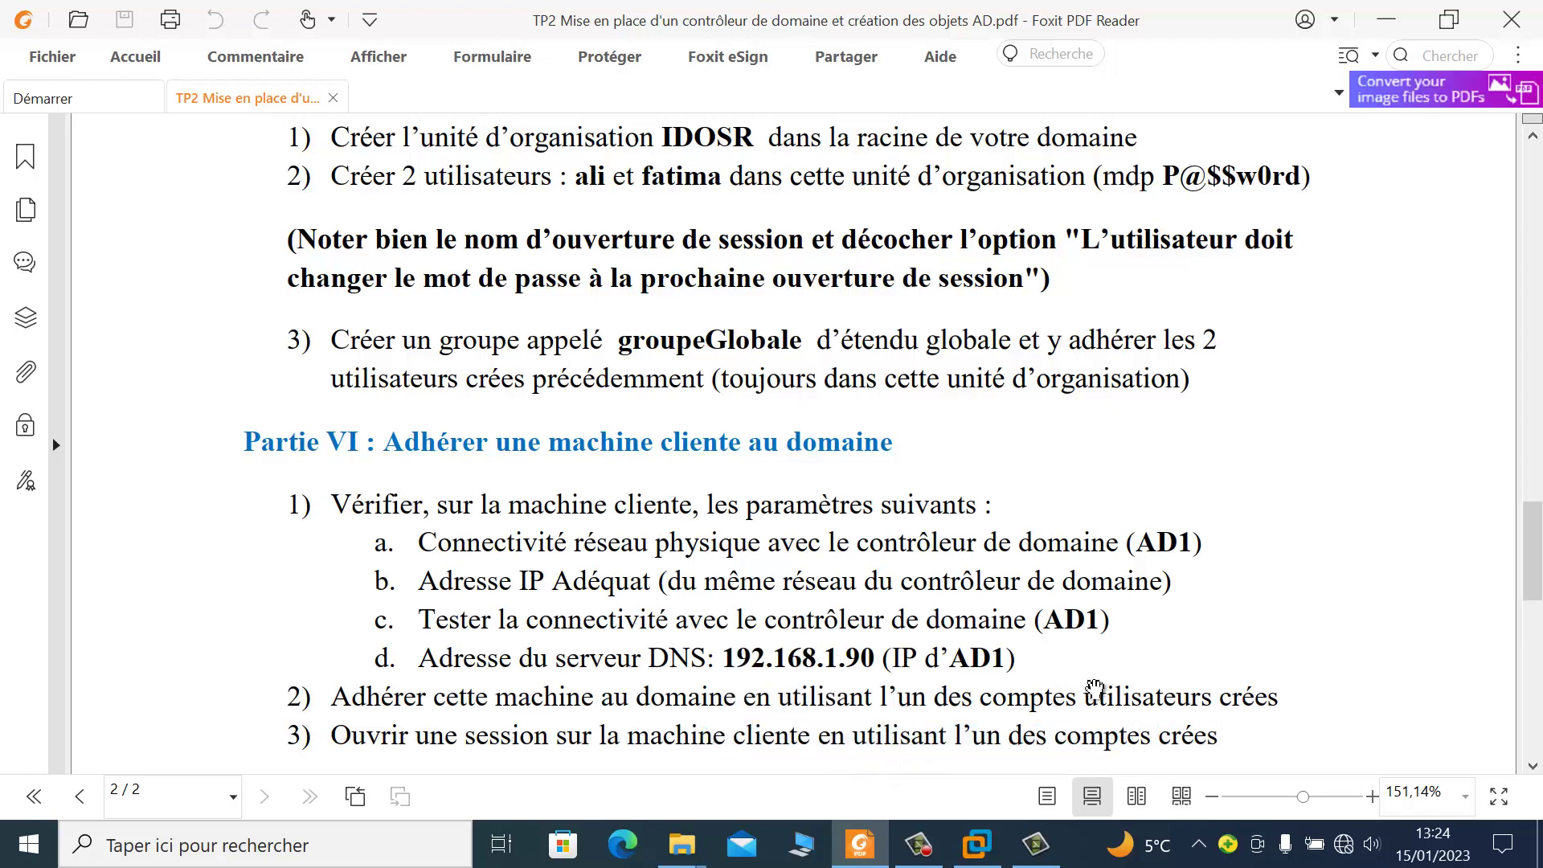
scroll(1181, 670, down, 2)
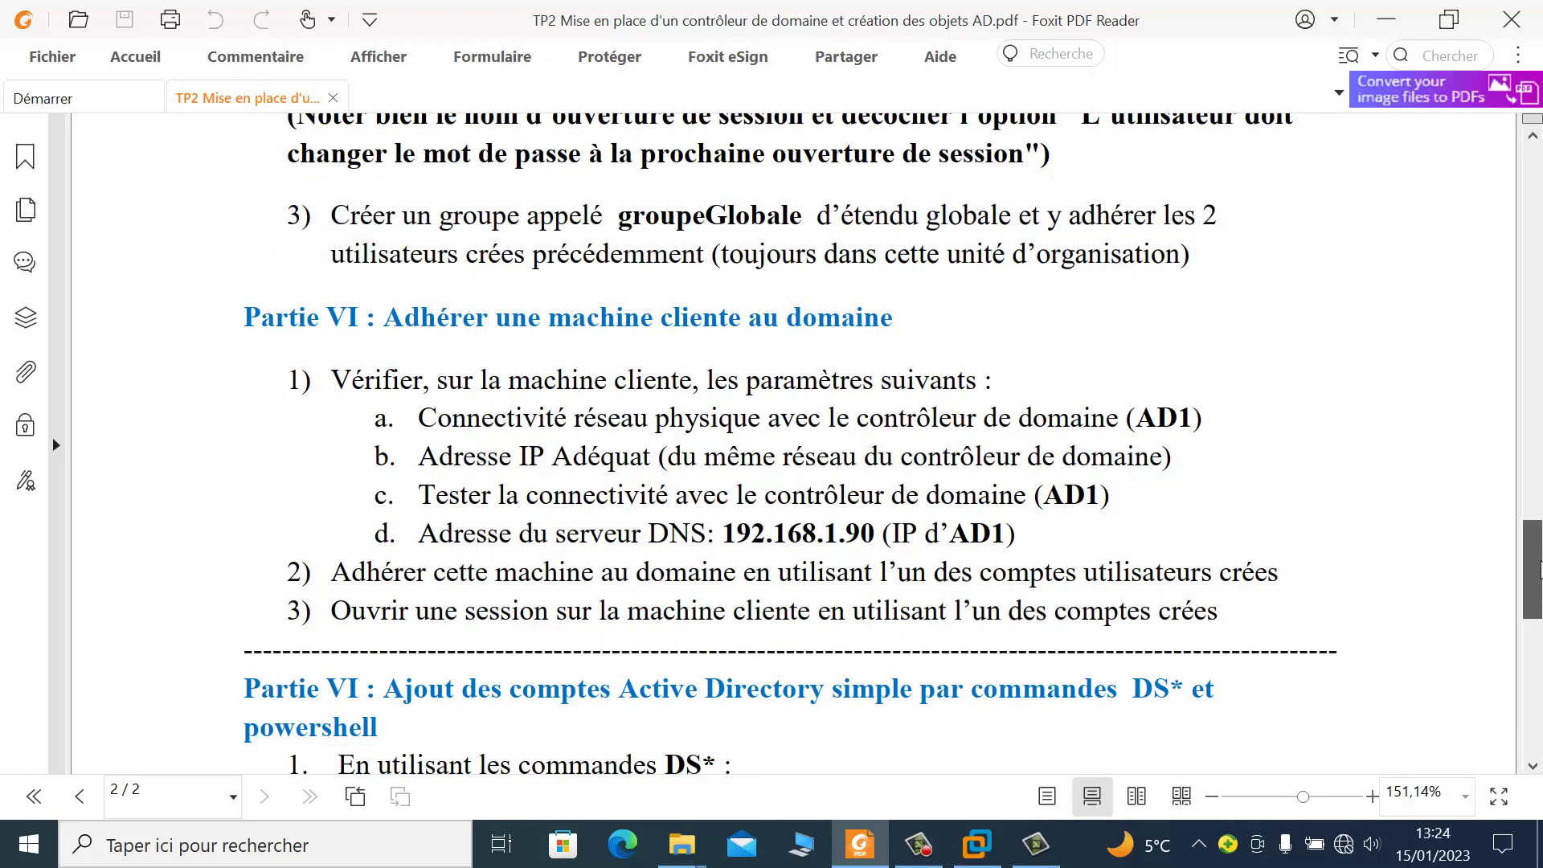
scroll(1181, 669, up, 1)
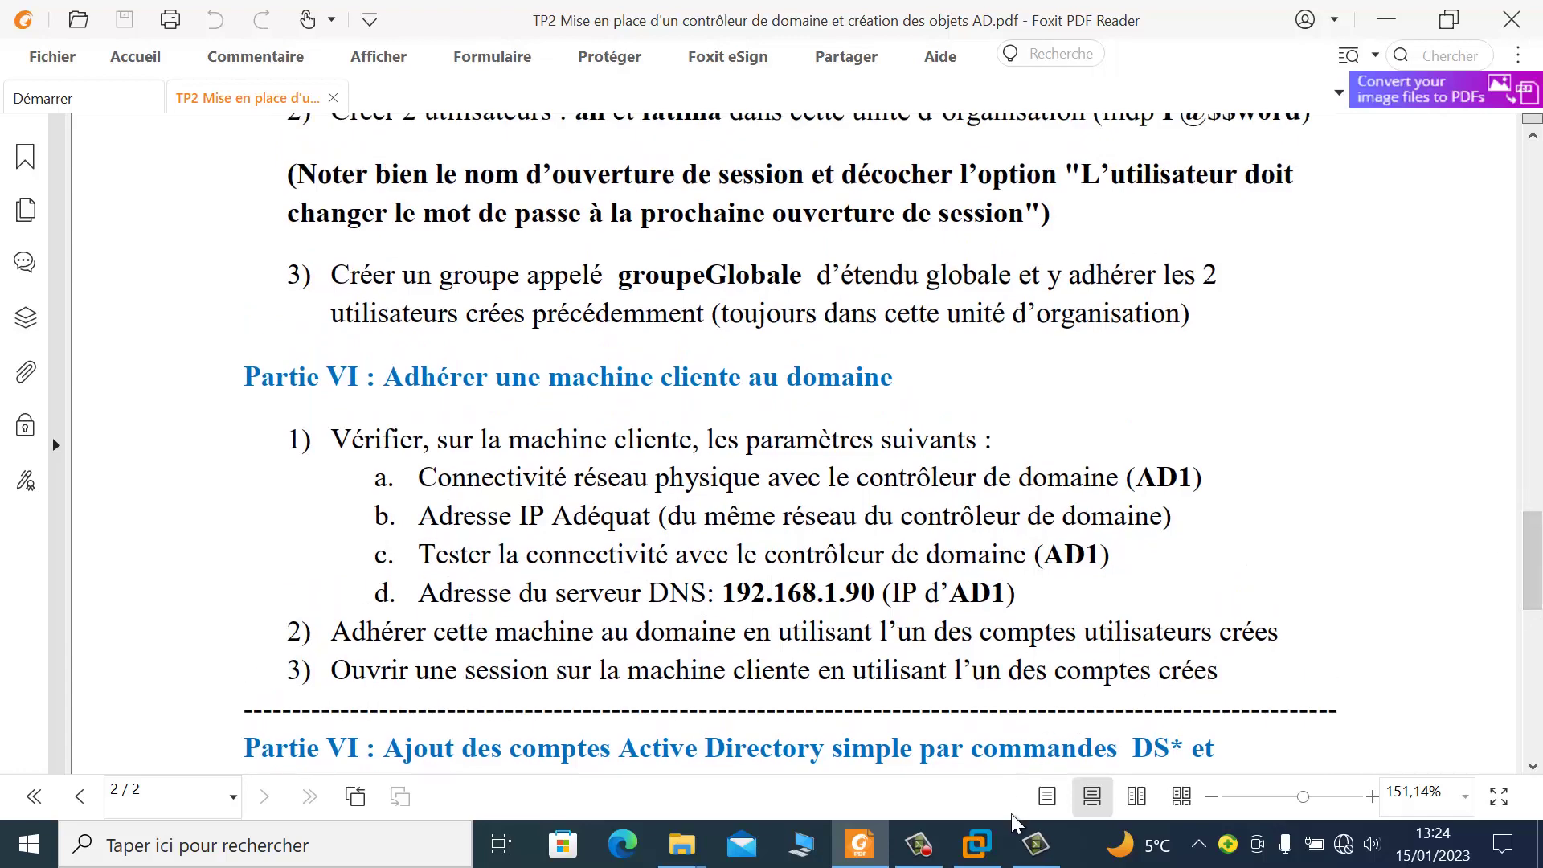
click(928, 852)
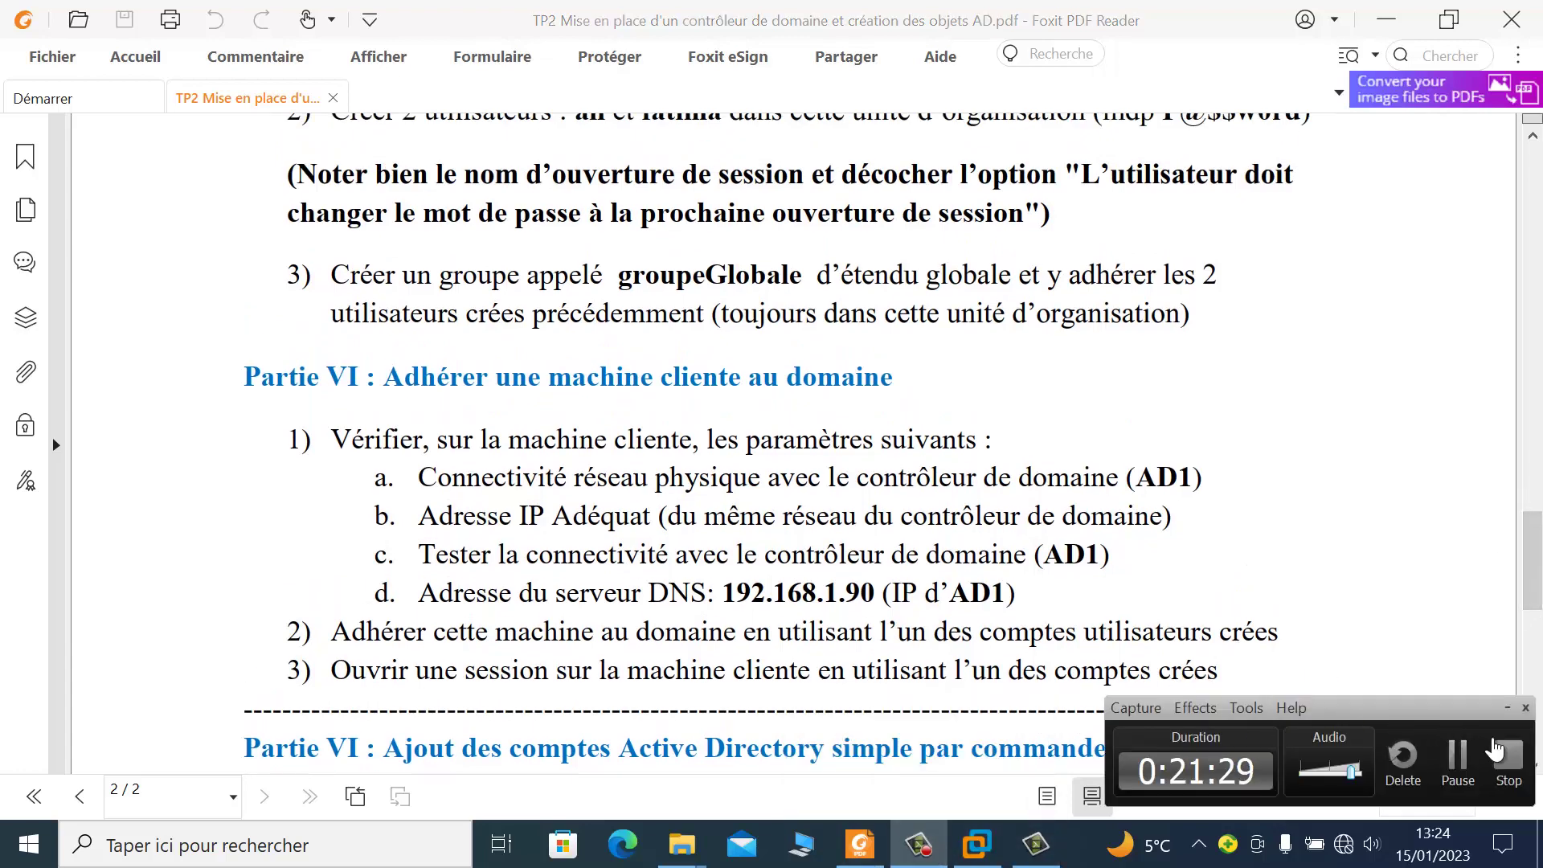